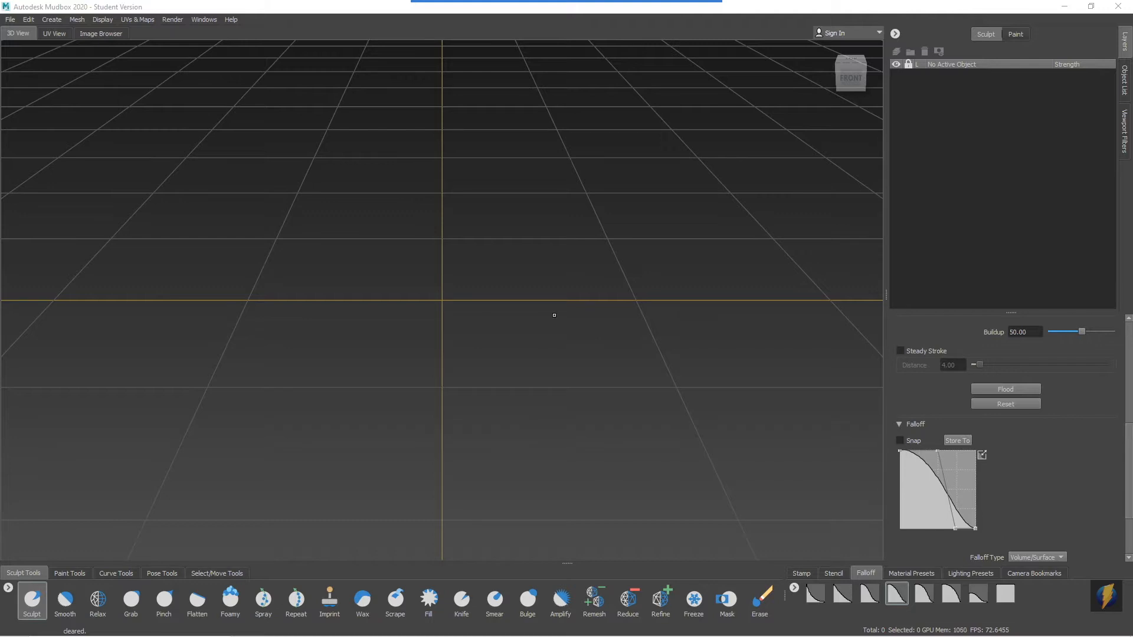
pyautogui.moveTo(621, 2)
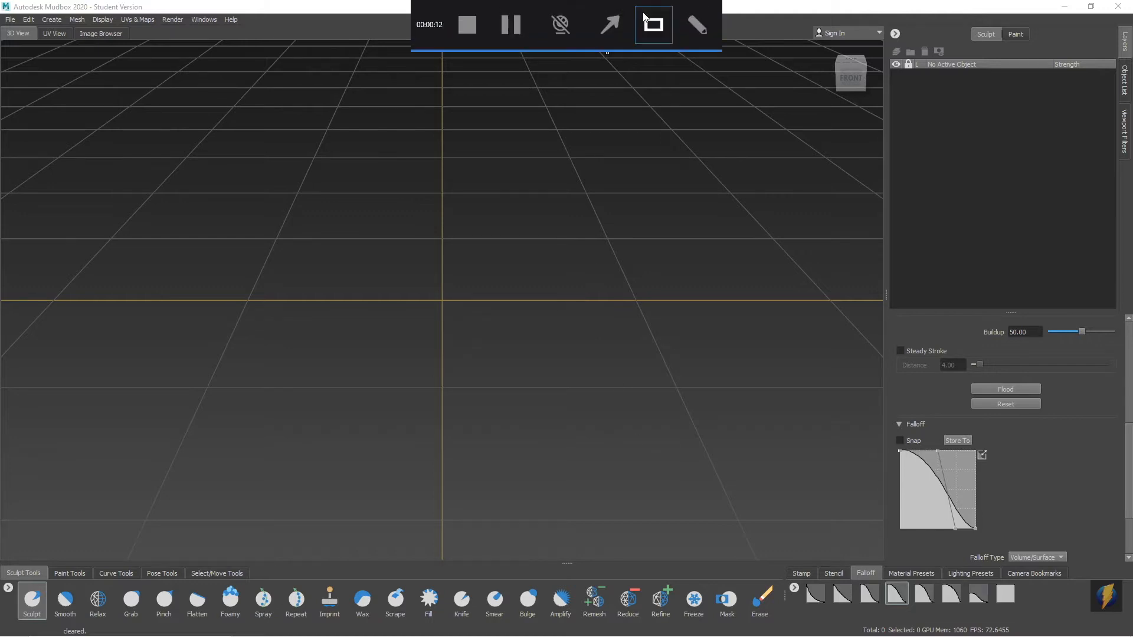
pyautogui.click(622, 22)
pyautogui.moveTo(212, 314); pyautogui.dragTo(11, 22)
# Start a new scene.
pyautogui.click(10, 21)
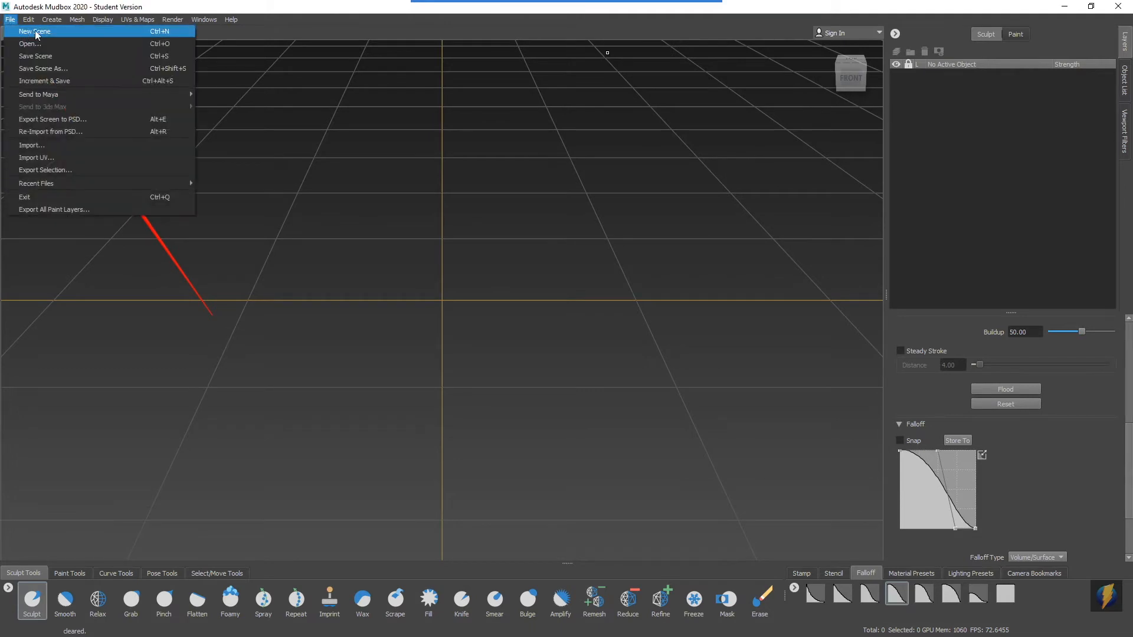
pyautogui.click(85, 30)
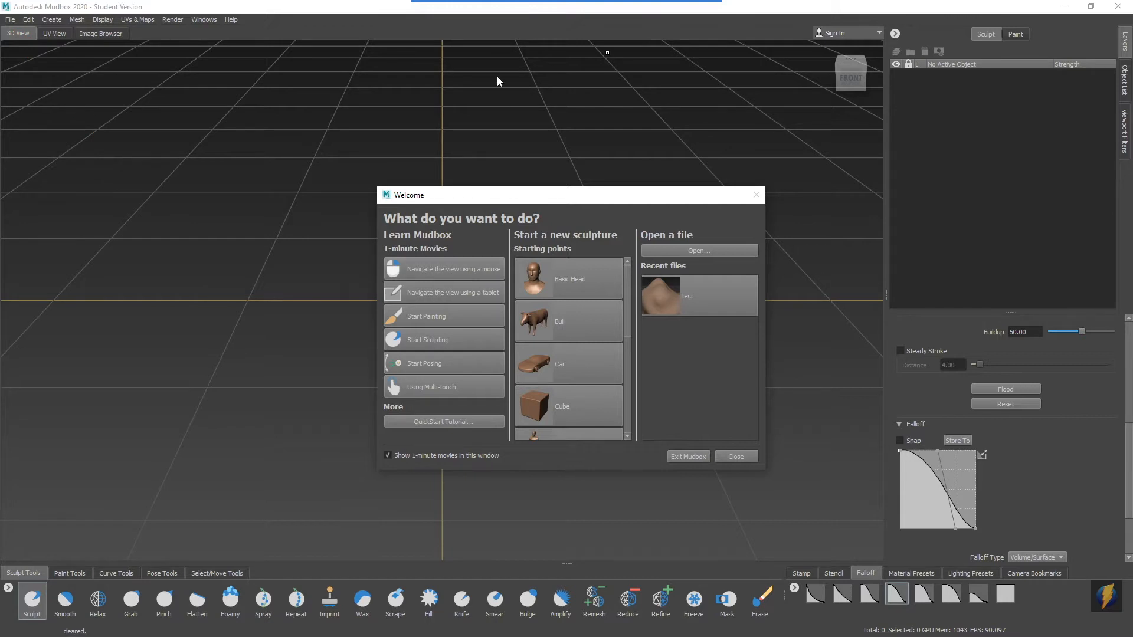
pyautogui.click(610, 25)
pyautogui.moveTo(163, 312)
pyautogui.mouseDown()
pyautogui.moveTo(251, 281)
pyautogui.moveTo(329, 290)
pyautogui.moveTo(364, 235)
pyautogui.moveTo(376, 236)
pyautogui.moveTo(375, 255)
pyautogui.moveTo(316, 263)
pyautogui.moveTo(405, 279)
pyautogui.mouseUp()
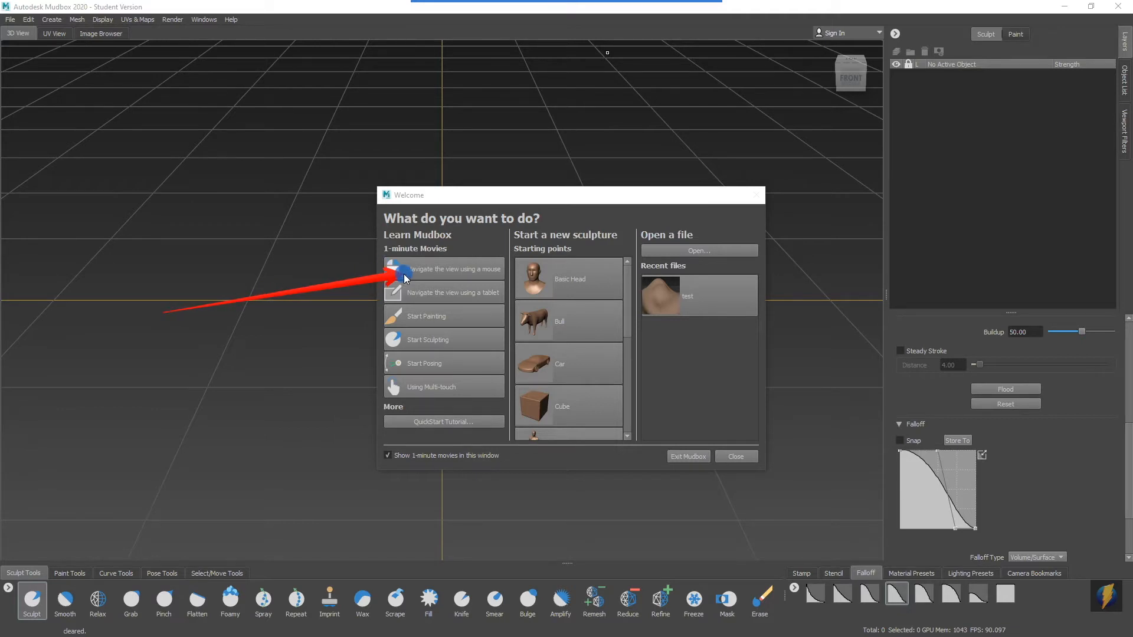
pyautogui.moveTo(405, 279)
pyautogui.mouseDown()
pyautogui.moveTo(362, 324)
pyautogui.moveTo(384, 342)
pyautogui.mouseUp()
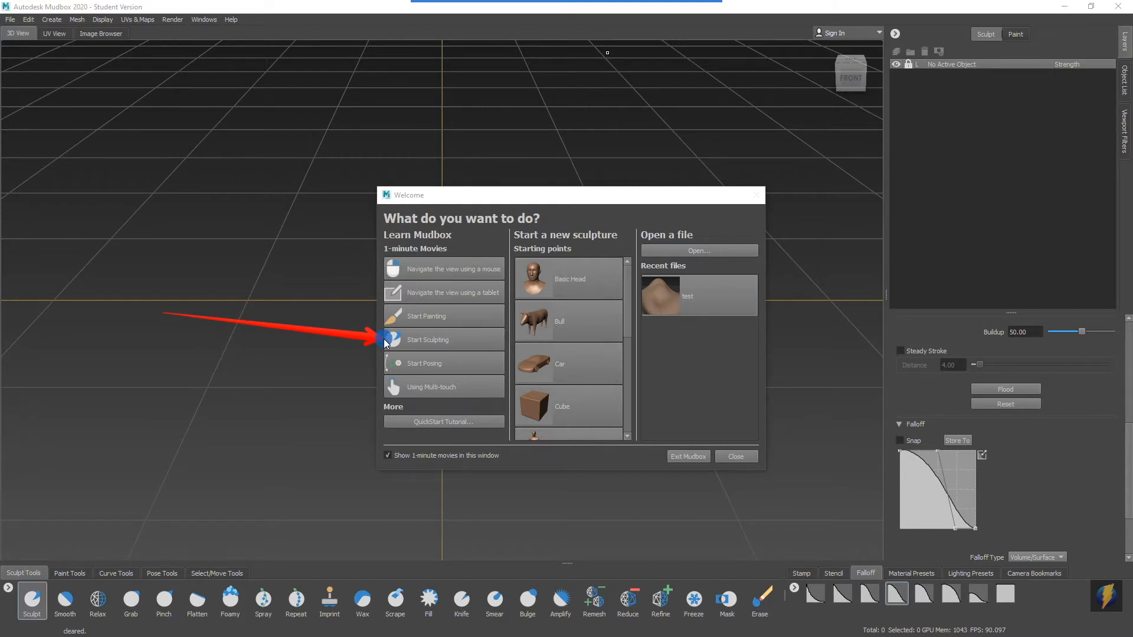
pyautogui.moveTo(384, 342)
pyautogui.mouseDown()
pyautogui.moveTo(326, 344)
pyautogui.moveTo(311, 410)
pyautogui.moveTo(375, 422)
pyautogui.moveTo(375, 311)
pyautogui.moveTo(536, 220)
pyautogui.moveTo(551, 397)
pyautogui.moveTo(541, 409)
pyautogui.moveTo(524, 253)
pyautogui.mouseUp()
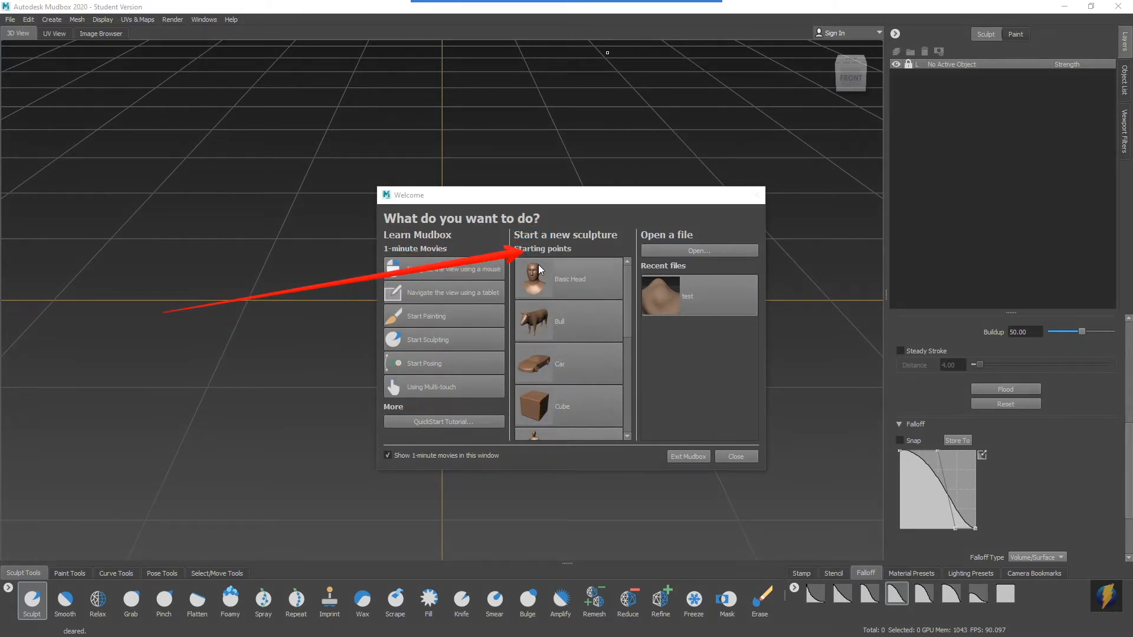
# Start a new sculpture from the T Rex starting point.
pyautogui.scroll(-5, 561, 313)
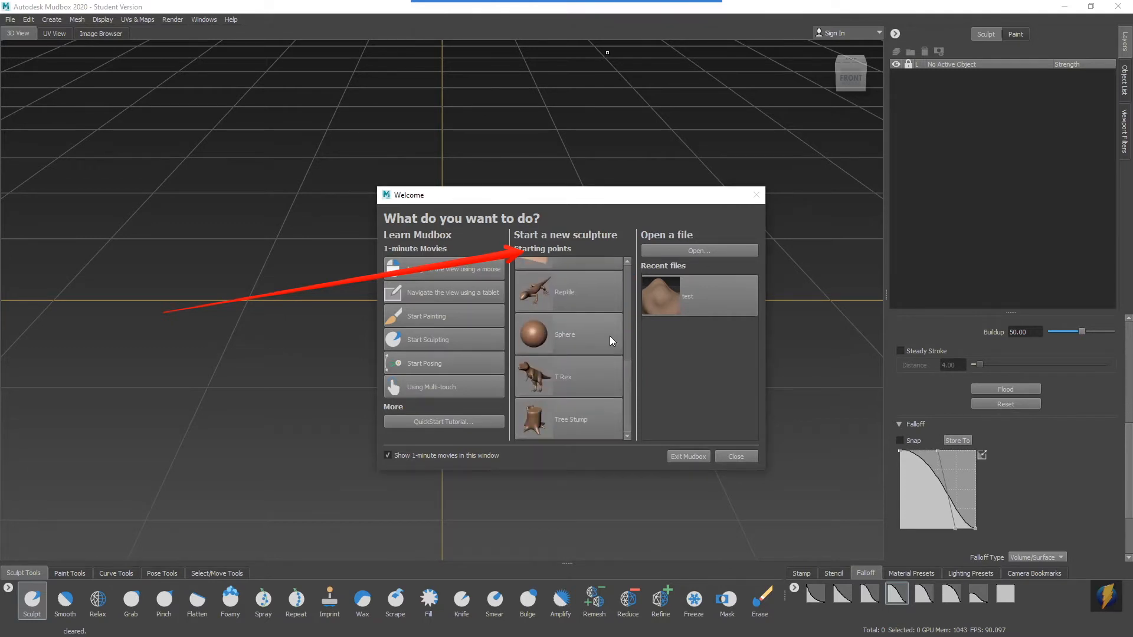
pyautogui.click(543, 381)
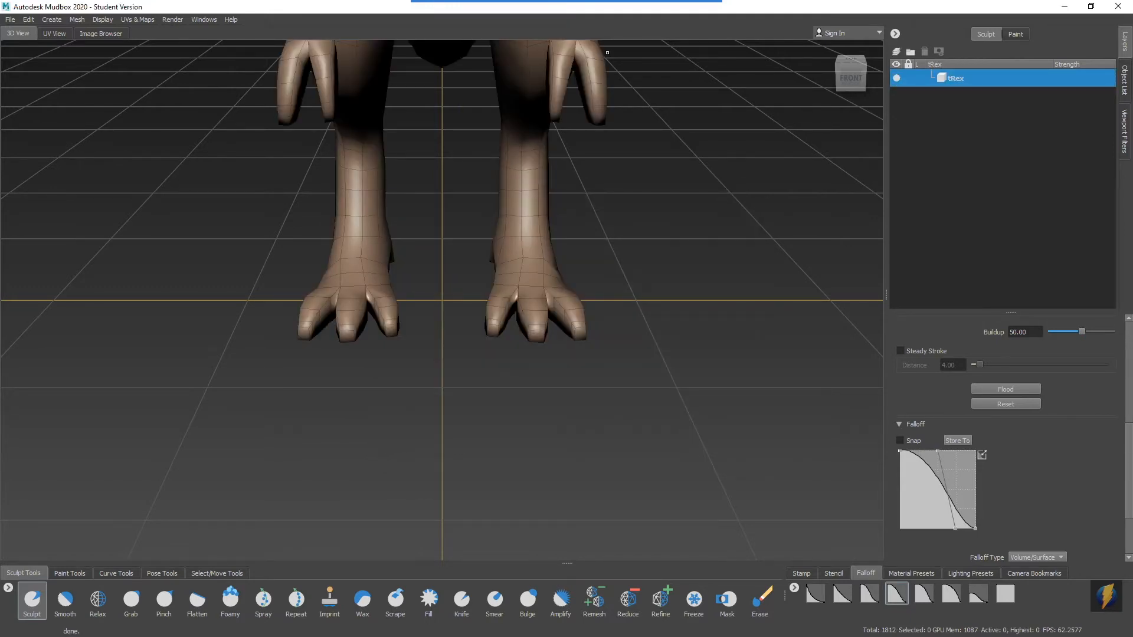
# Examine the whole T Rex model from different angles and distances by orbiting, panning and zooming.
pyautogui.keyDown('alt'); pyautogui.moveTo(693, 292); pyautogui.dragTo(504, 258, button='right'); pyautogui.keyUp('alt')
pyautogui.keyDown('alt'); pyautogui.moveTo(503, 258); pyautogui.dragTo(503, 413, button='middle'); pyautogui.keyUp('alt')
pyautogui.keyDown('alt'); pyautogui.moveTo(425, 365); pyautogui.dragTo(564, 346); pyautogui.keyUp('alt')
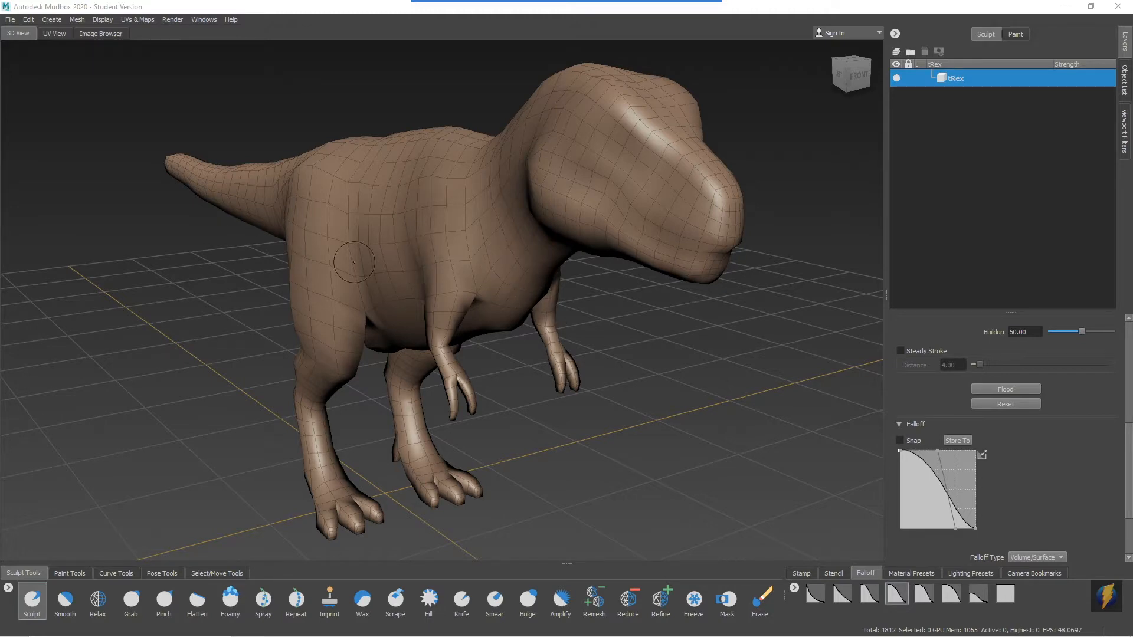
pyautogui.moveTo(250, 263)
pyautogui.keyDown('alt'); pyautogui.mouseDown()
pyautogui.moveTo(246, 253)
pyautogui.moveTo(604, 260)
pyautogui.moveTo(306, 271)
pyautogui.moveTo(616, 272)
pyautogui.moveTo(392, 278)
pyautogui.moveTo(483, 277)
pyautogui.moveTo(342, 273)
pyautogui.moveTo(676, 279)
pyautogui.moveTo(719, 265)
pyautogui.moveTo(500, 260)
pyautogui.moveTo(655, 227)
pyautogui.moveTo(436, 231)
pyautogui.moveTo(624, 260)
pyautogui.moveTo(471, 253)
pyautogui.mouseUp(); pyautogui.keyUp('alt')
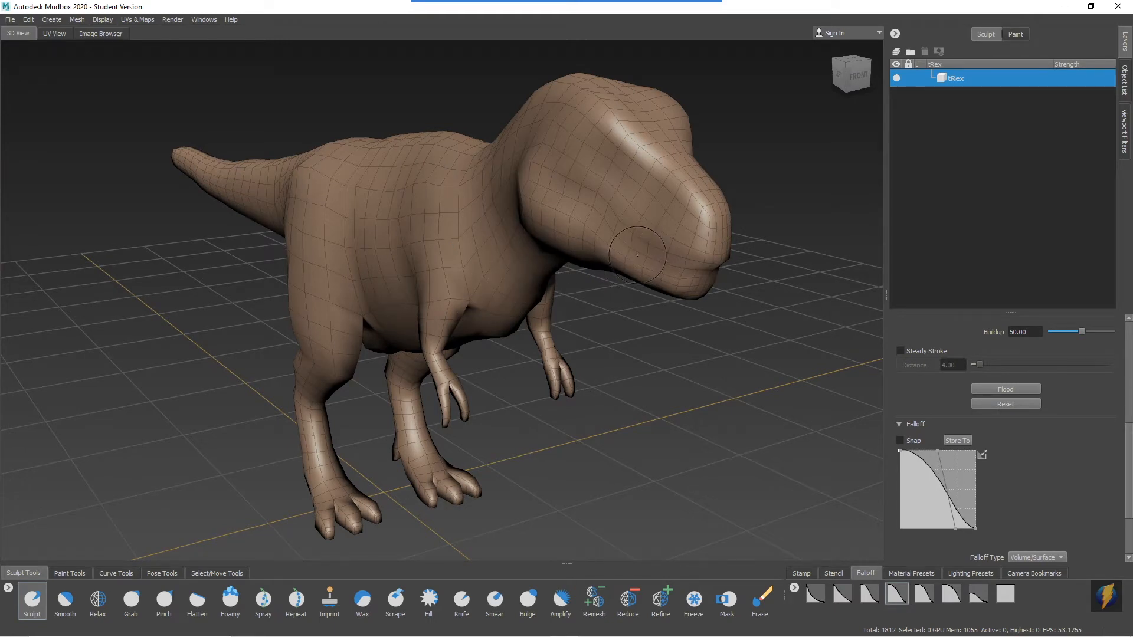
pyautogui.keyDown('alt'); pyautogui.moveTo(668, 246); pyautogui.dragTo(705, 235, button='middle'); pyautogui.keyUp('alt')
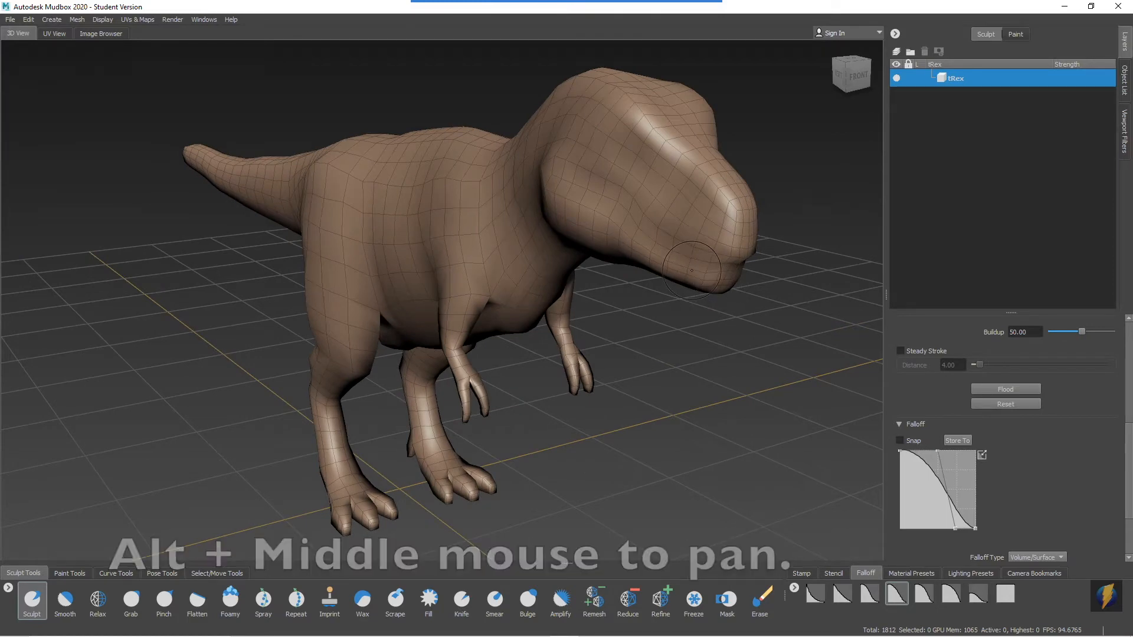
pyautogui.keyDown('alt'); pyautogui.moveTo(705, 266); pyautogui.dragTo(465, 354, button='right'); pyautogui.keyUp('alt')
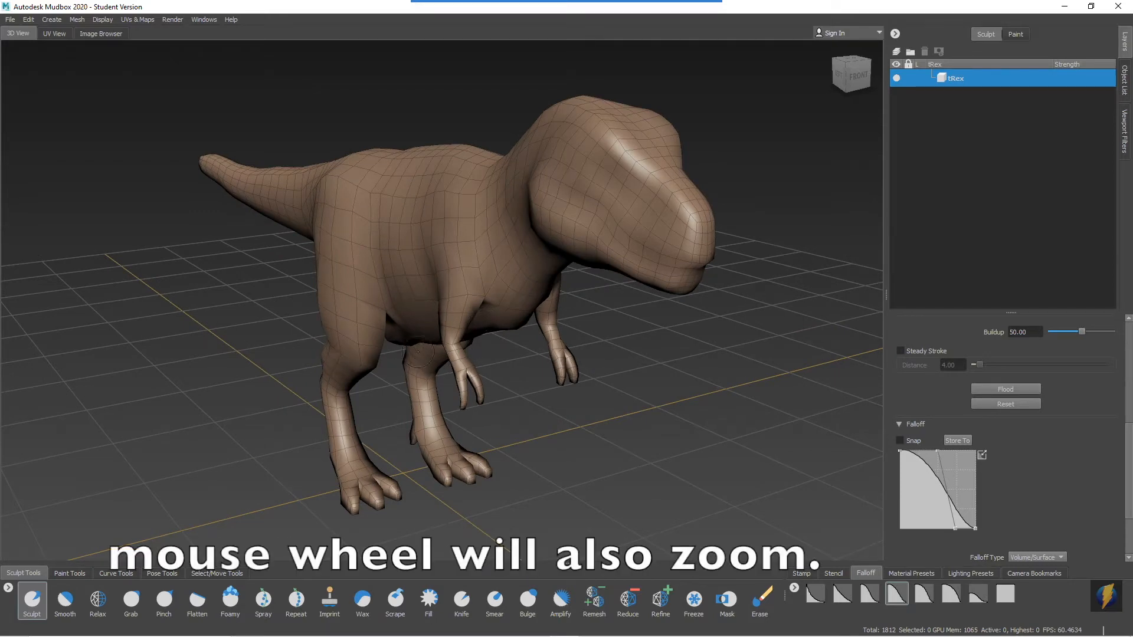
pyautogui.scroll(-5, 401, 335)
pyautogui.scroll(5, 361, 373)
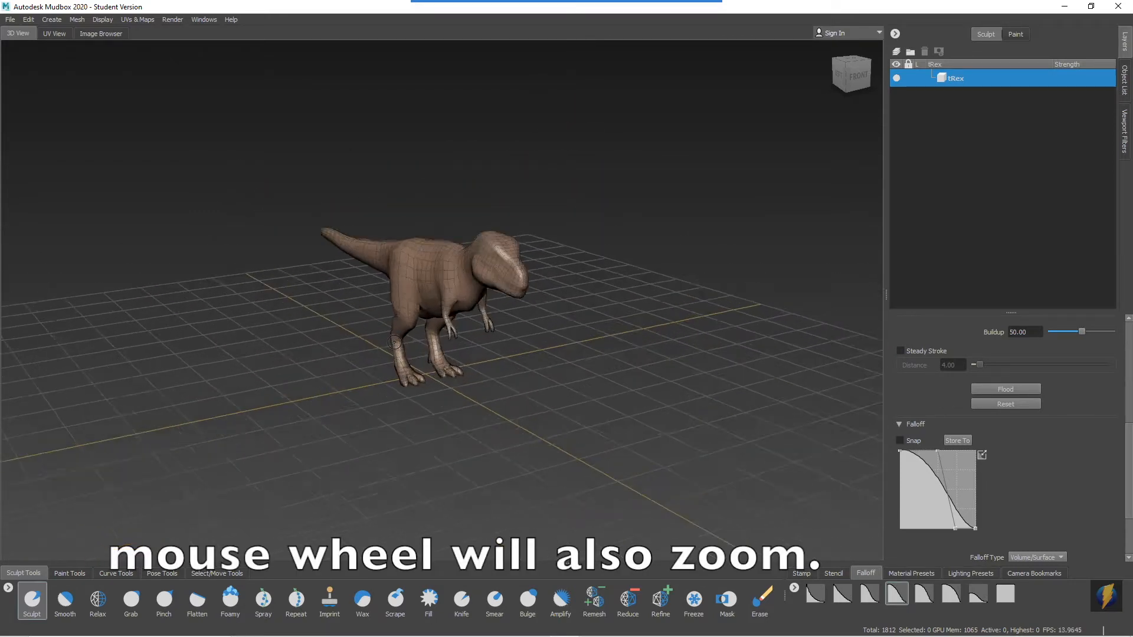
pyautogui.scroll(-10, 361, 373)
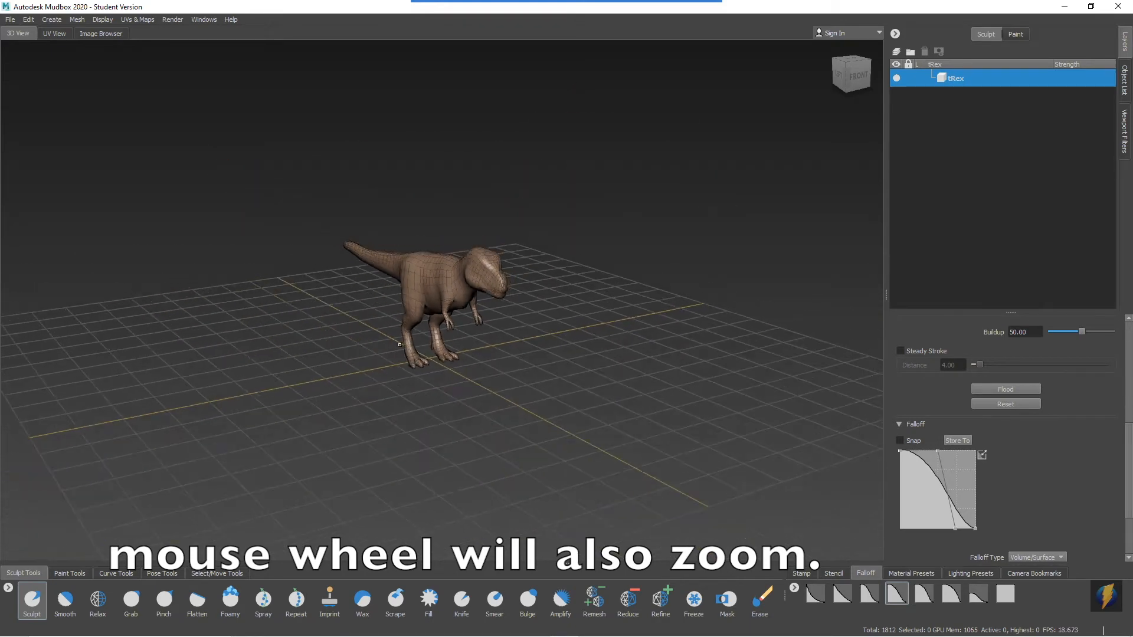
pyautogui.scroll(10, 398, 345)
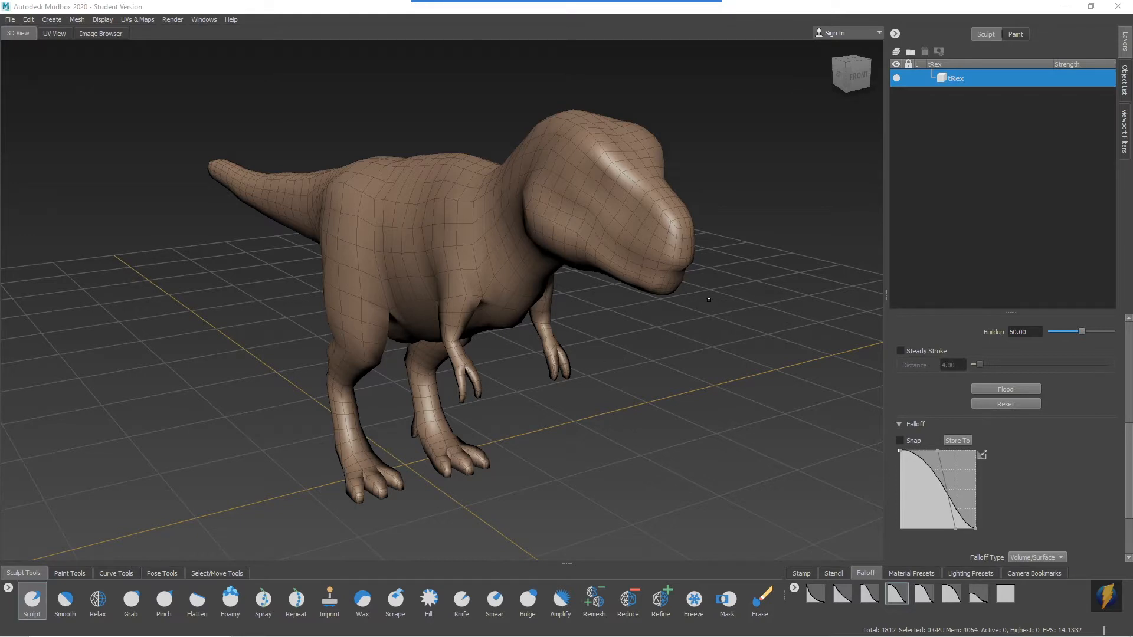
pyautogui.keyDown('alt'); pyautogui.moveTo(644, 293); pyautogui.dragTo(385, 309, button='right'); pyautogui.keyUp('alt')
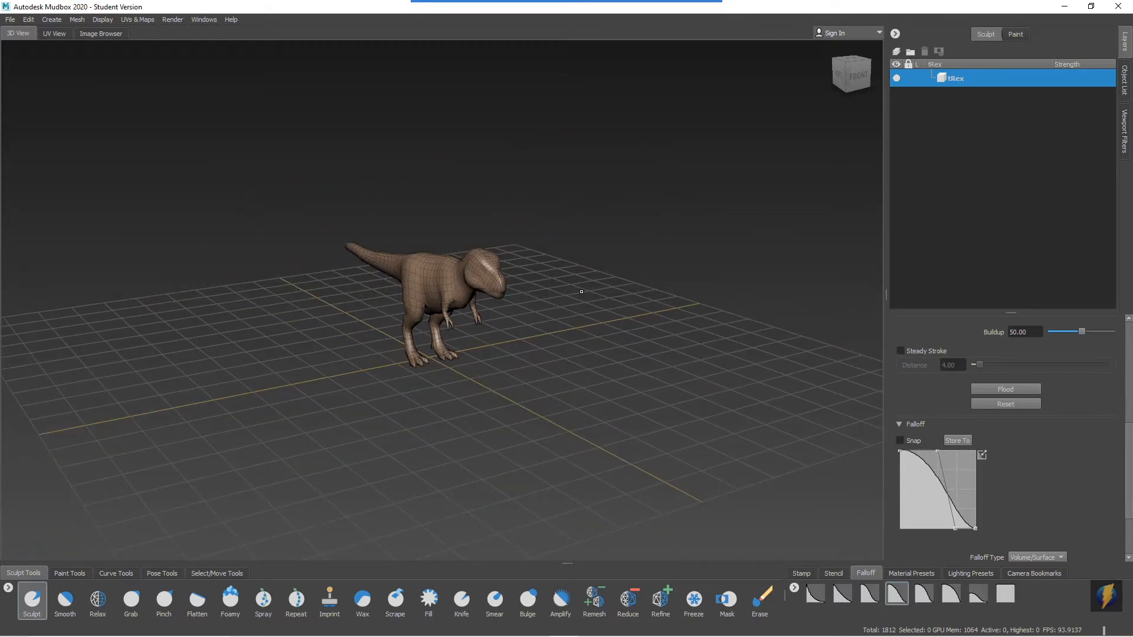
pyautogui.keyDown('alt'); pyautogui.moveTo(613, 285); pyautogui.dragTo(205, 271, button='right'); pyautogui.keyUp('alt')
# Examine the T Rex's hand, tail tip and head up close, framing the whole scene between the close-ups.
pyautogui.press('a')
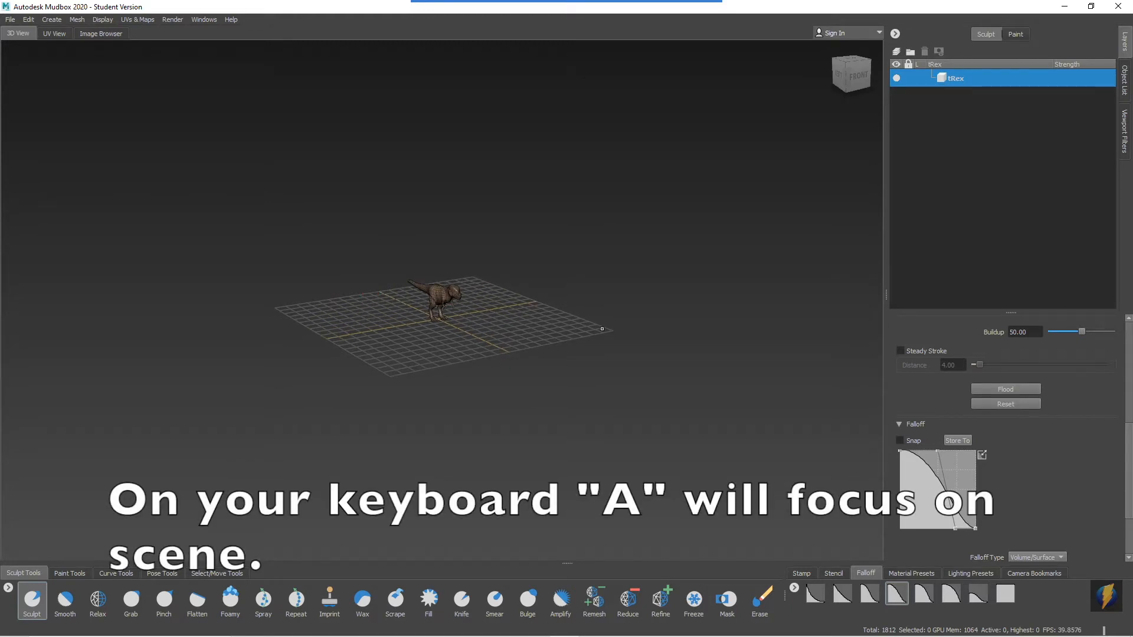
pyautogui.scroll(5, 602, 329)
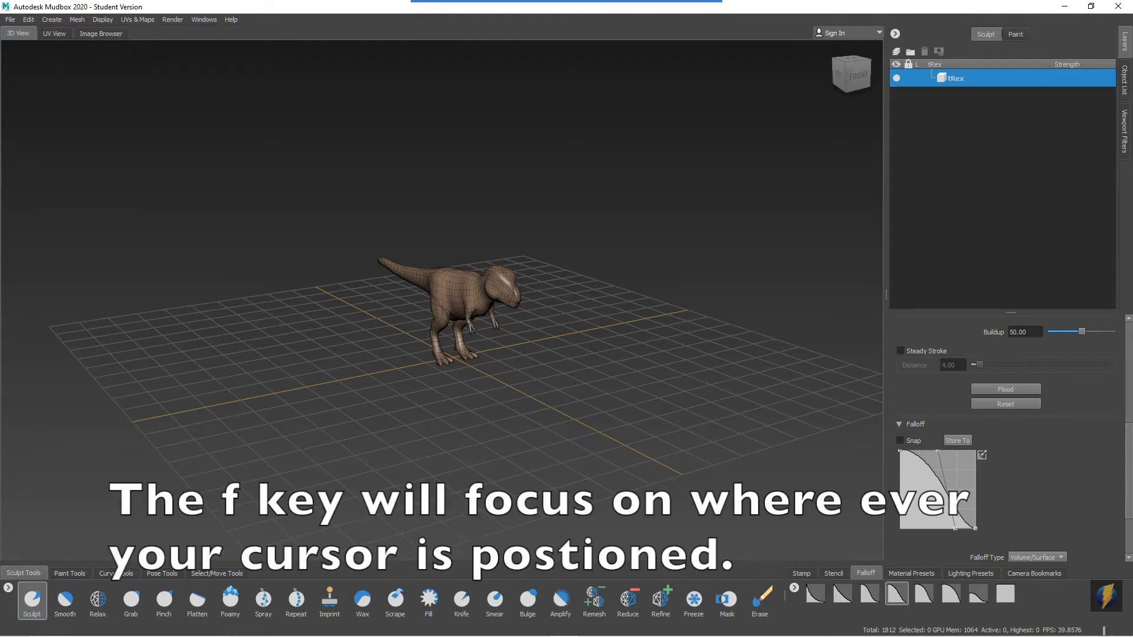
pyautogui.press('f')
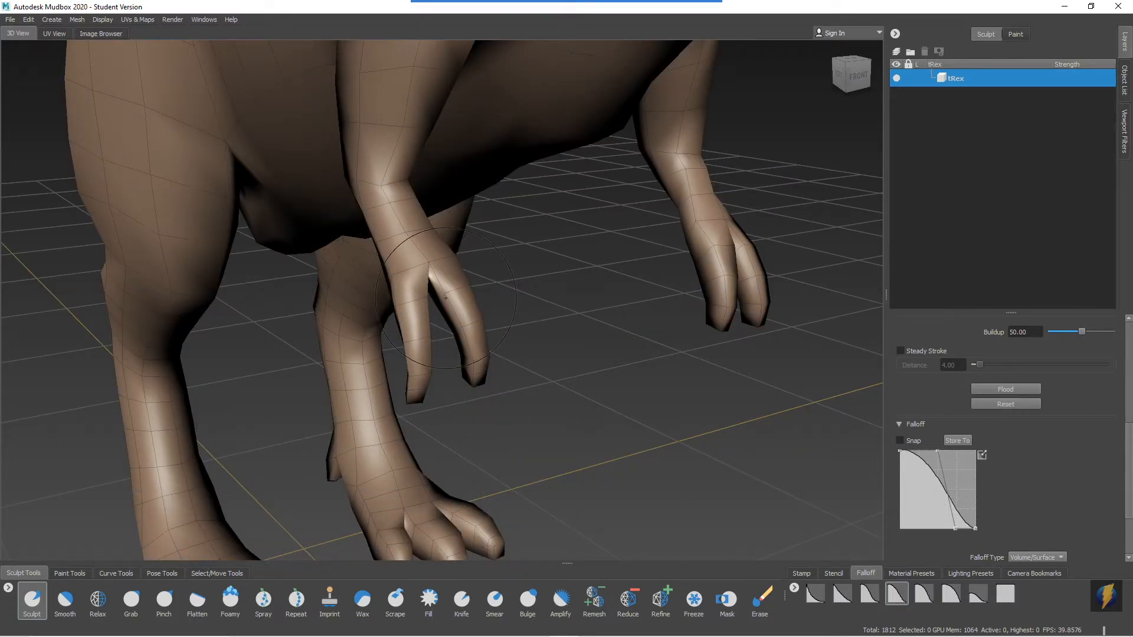
pyautogui.press('a')
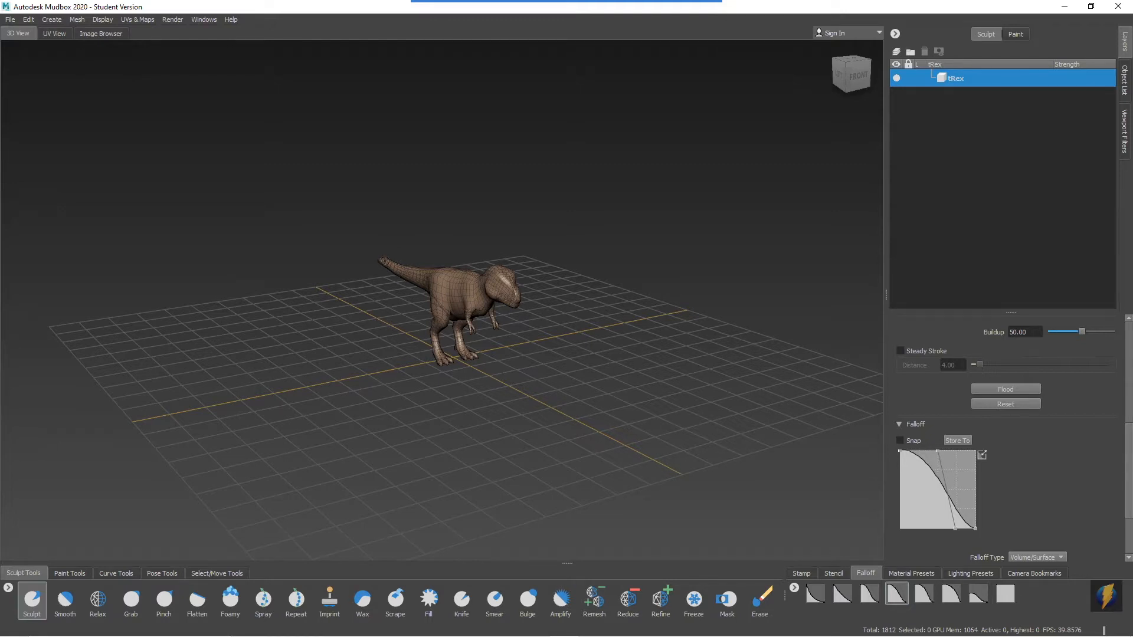
pyautogui.scroll(8, 385, 261)
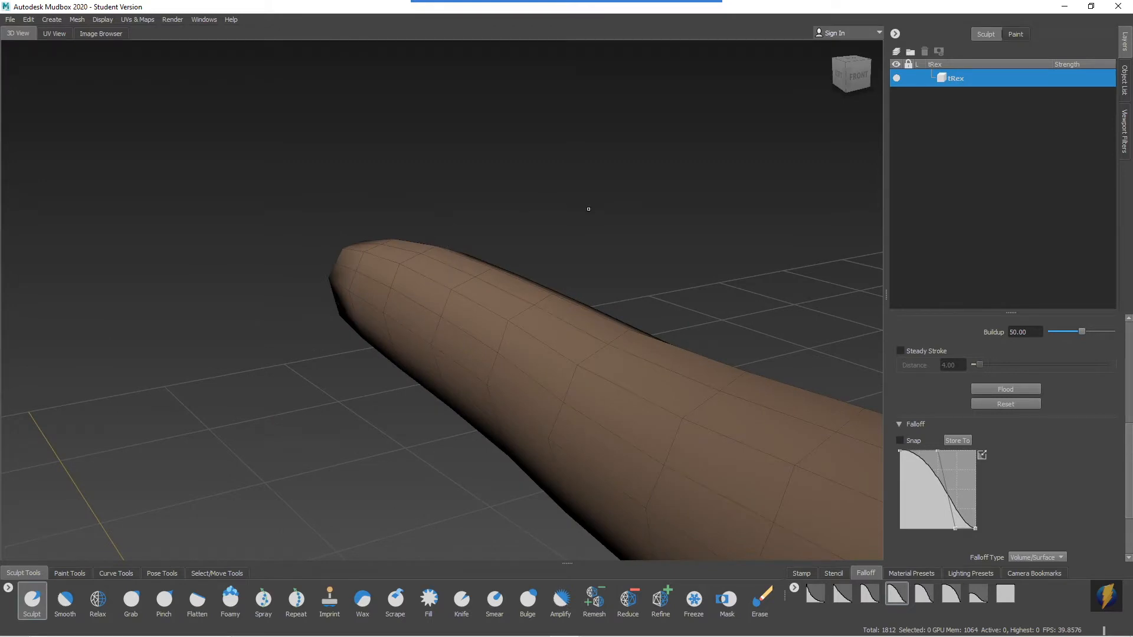
pyautogui.press('a')
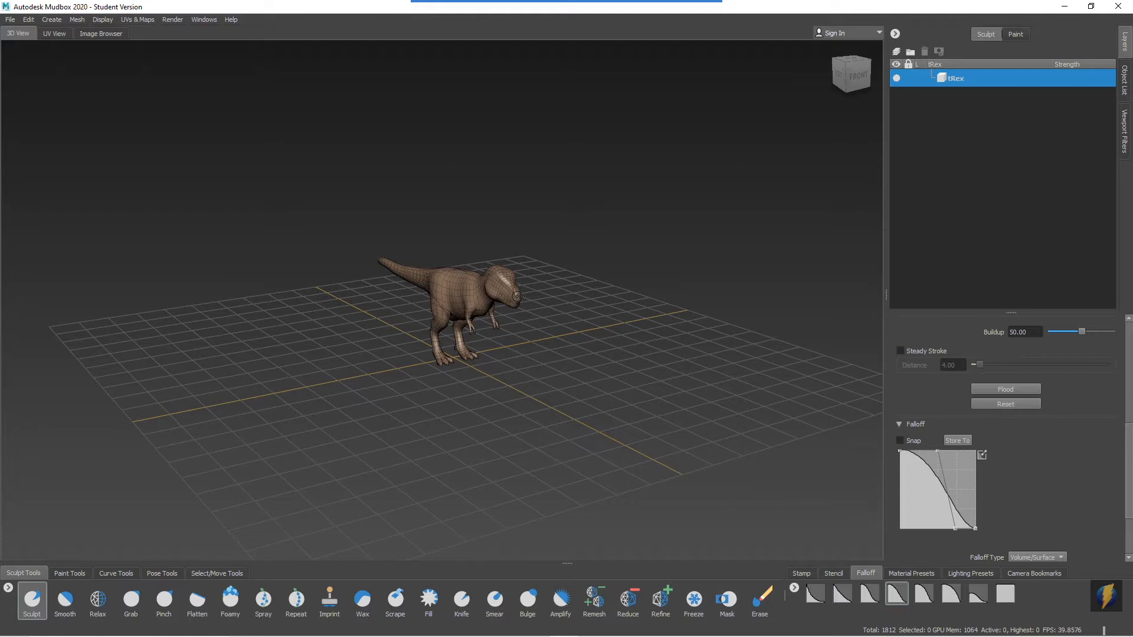
pyautogui.scroll(5, 517, 296)
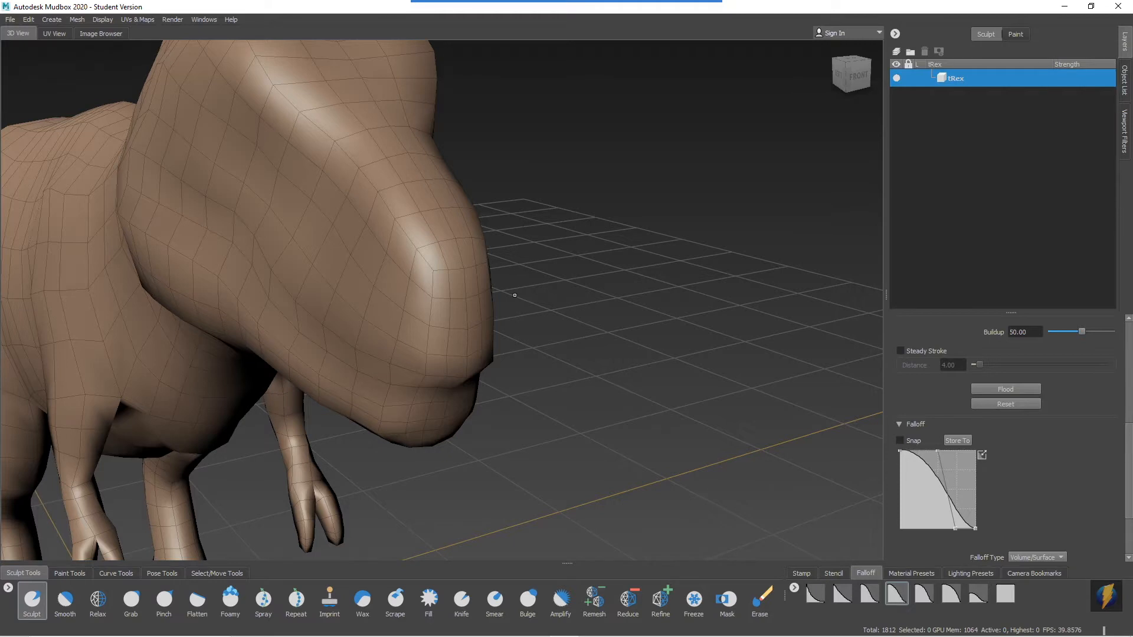
pyautogui.scroll(-3, 407, 304)
pyautogui.keyDown('alt'); pyautogui.moveTo(406, 304); pyautogui.dragTo(328, 324); pyautogui.keyUp('alt')
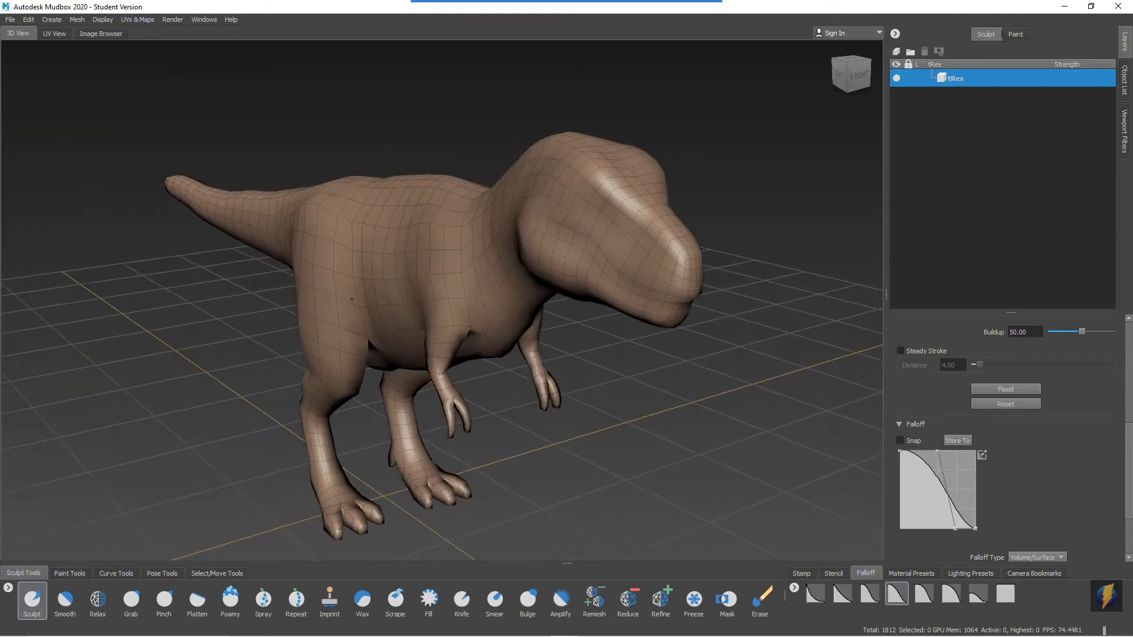
pyautogui.moveTo(566, 2)
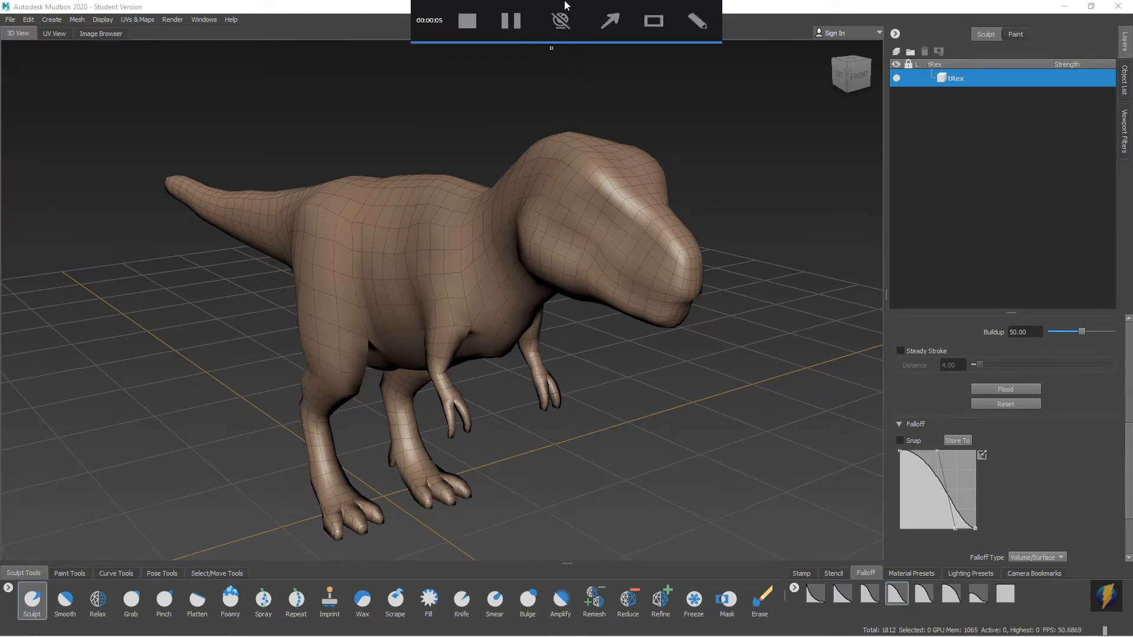
pyautogui.click(610, 32)
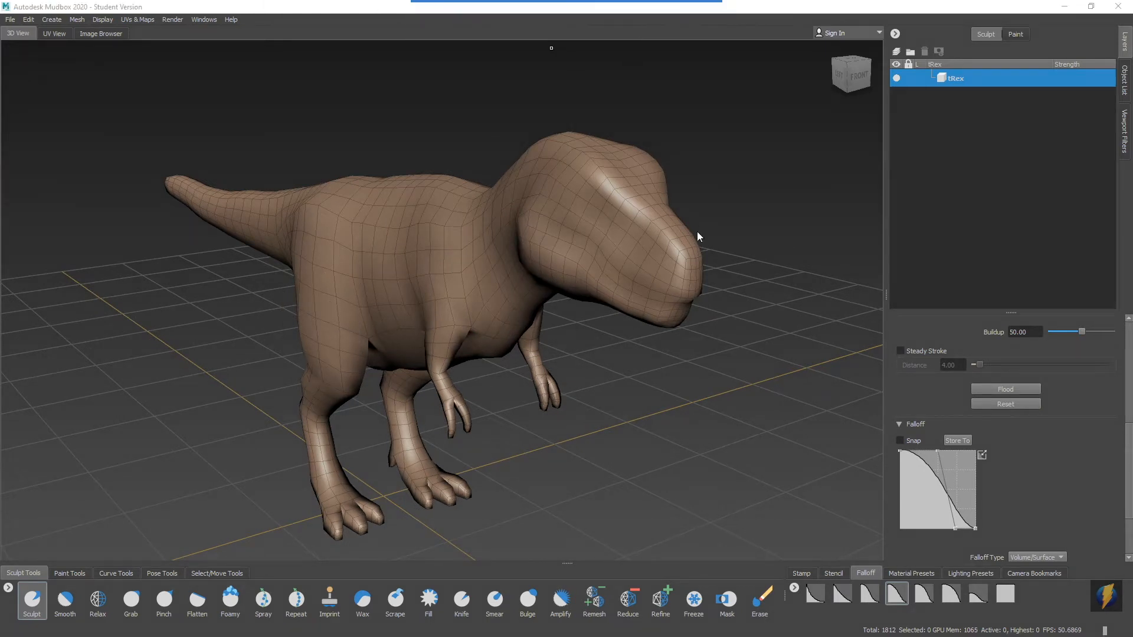
pyautogui.moveTo(408, 396)
pyautogui.mouseDown()
pyautogui.moveTo(617, 391)
pyautogui.moveTo(902, 81)
pyautogui.moveTo(921, 385)
pyautogui.moveTo(906, 147)
pyautogui.moveTo(932, 363)
pyautogui.moveTo(936, 271)
pyautogui.moveTo(939, 293)
pyautogui.moveTo(928, 295)
pyautogui.moveTo(1003, 317)
pyautogui.moveTo(867, 246)
pyautogui.moveTo(1059, 115)
pyautogui.moveTo(1102, 45)
pyautogui.moveTo(1117, 46)
pyautogui.moveTo(991, 121)
pyautogui.moveTo(973, 36)
pyautogui.moveTo(977, 51)
pyautogui.moveTo(977, 42)
pyautogui.moveTo(920, 76)
pyautogui.moveTo(1017, 49)
pyautogui.moveTo(985, 48)
pyautogui.mouseUp()
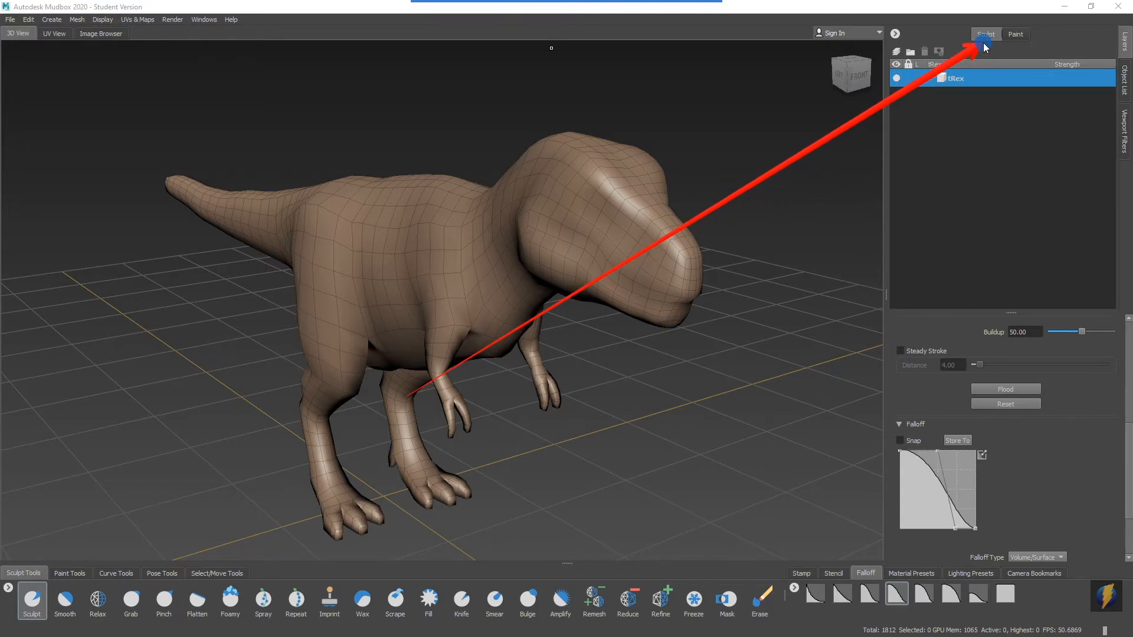
pyautogui.moveTo(984, 48)
pyautogui.mouseDown()
pyautogui.moveTo(979, 29)
pyautogui.moveTo(982, 50)
pyautogui.moveTo(1014, 51)
pyautogui.moveTo(986, 49)
pyautogui.moveTo(981, 113)
pyautogui.moveTo(1071, 105)
pyautogui.mouseUp()
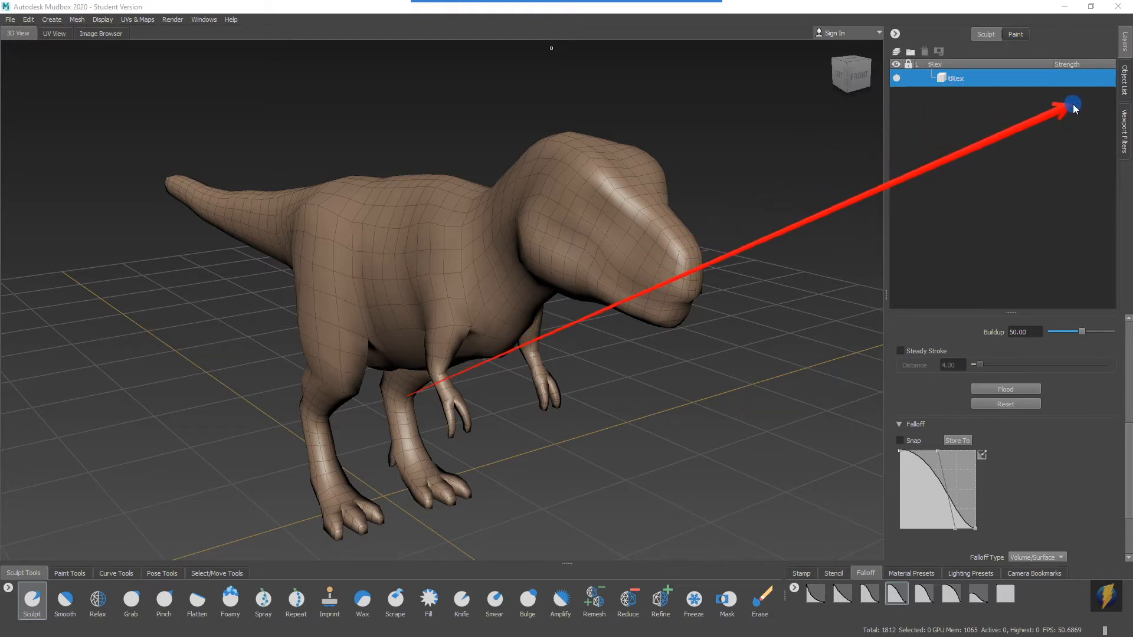
# Show the scene's object list in place of the sculpt layers.
pyautogui.click(1124, 81)
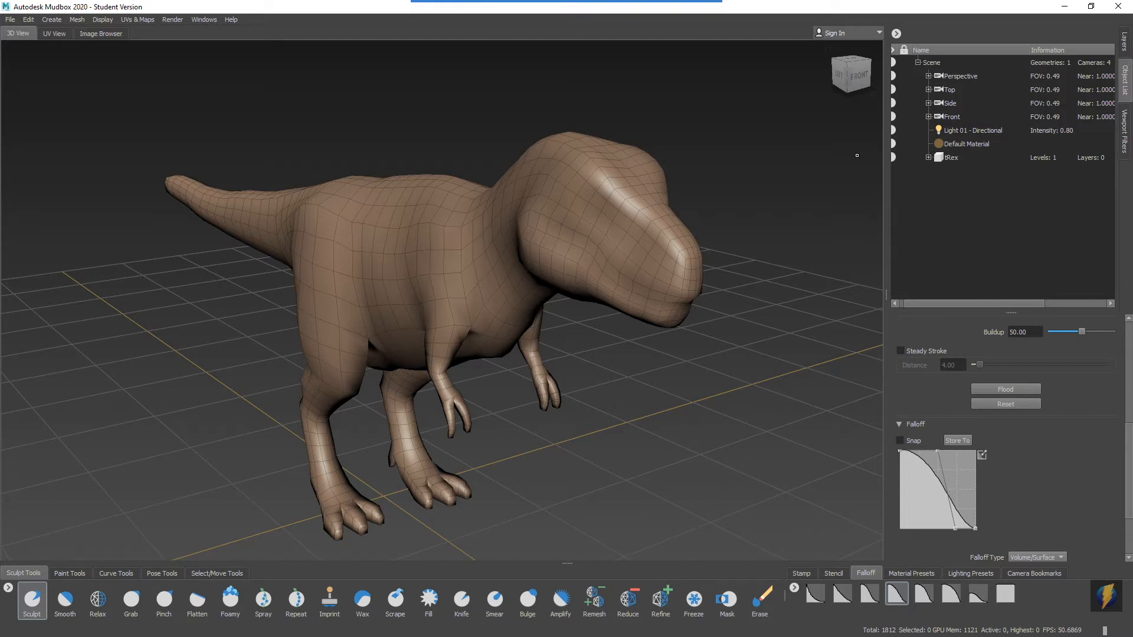
pyautogui.moveTo(568, 5)
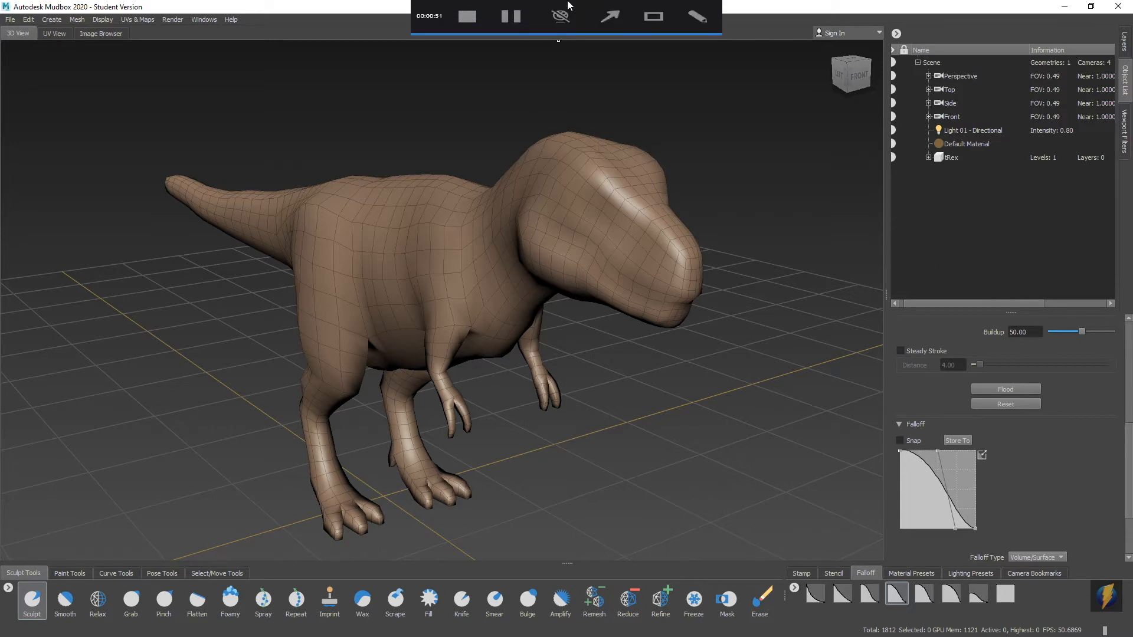
pyautogui.click(609, 16)
pyautogui.moveTo(742, 179)
pyautogui.mouseDown()
pyautogui.moveTo(911, 72)
pyautogui.moveTo(925, 135)
pyautogui.mouseUp()
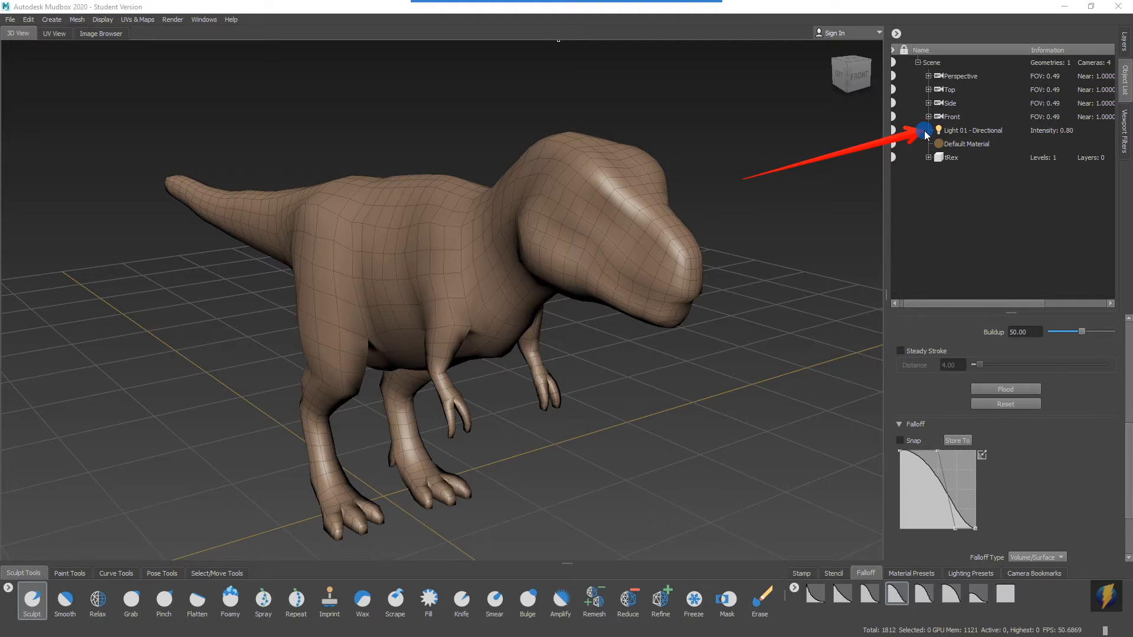
pyautogui.moveTo(925, 134); pyautogui.dragTo(926, 151)
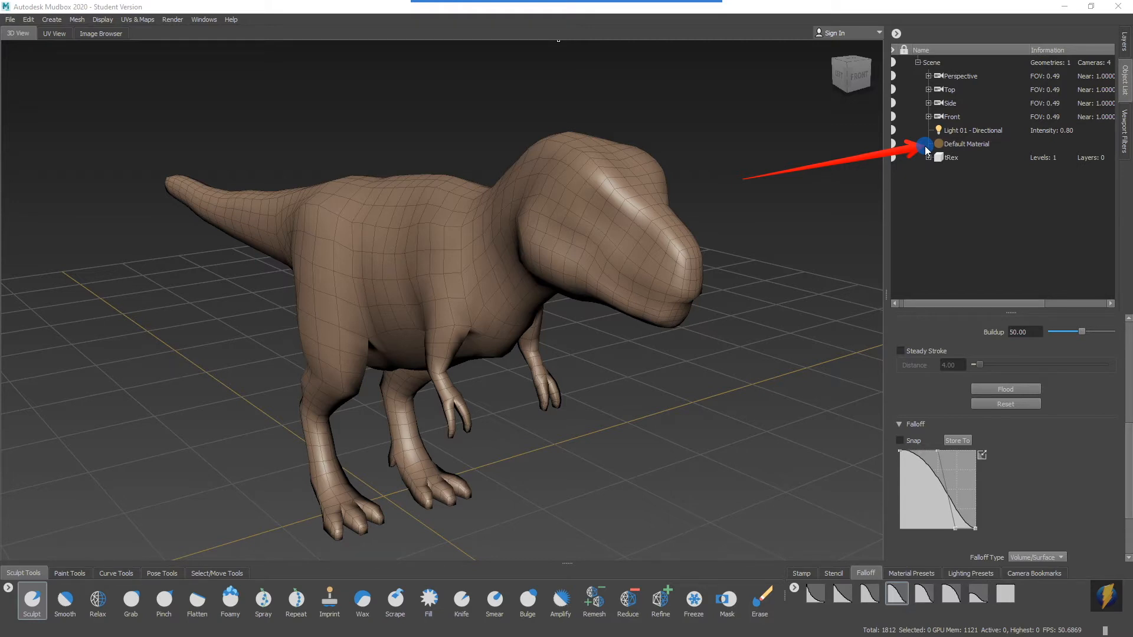
pyautogui.moveTo(926, 151); pyautogui.dragTo(923, 158)
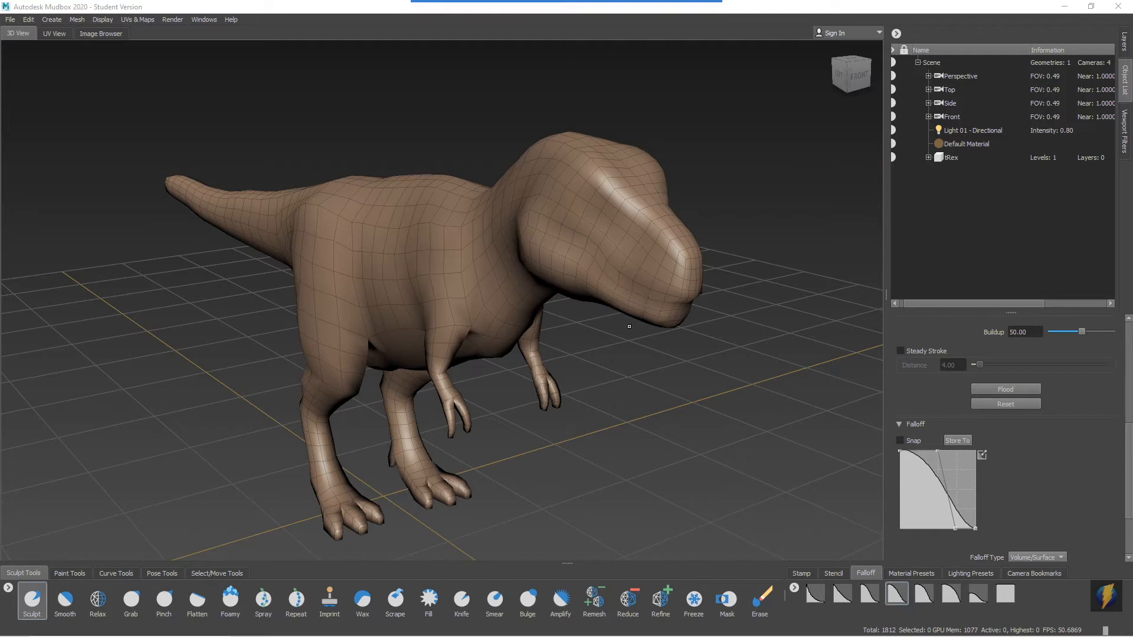
pyautogui.moveTo(641, 6)
pyautogui.click(607, 23)
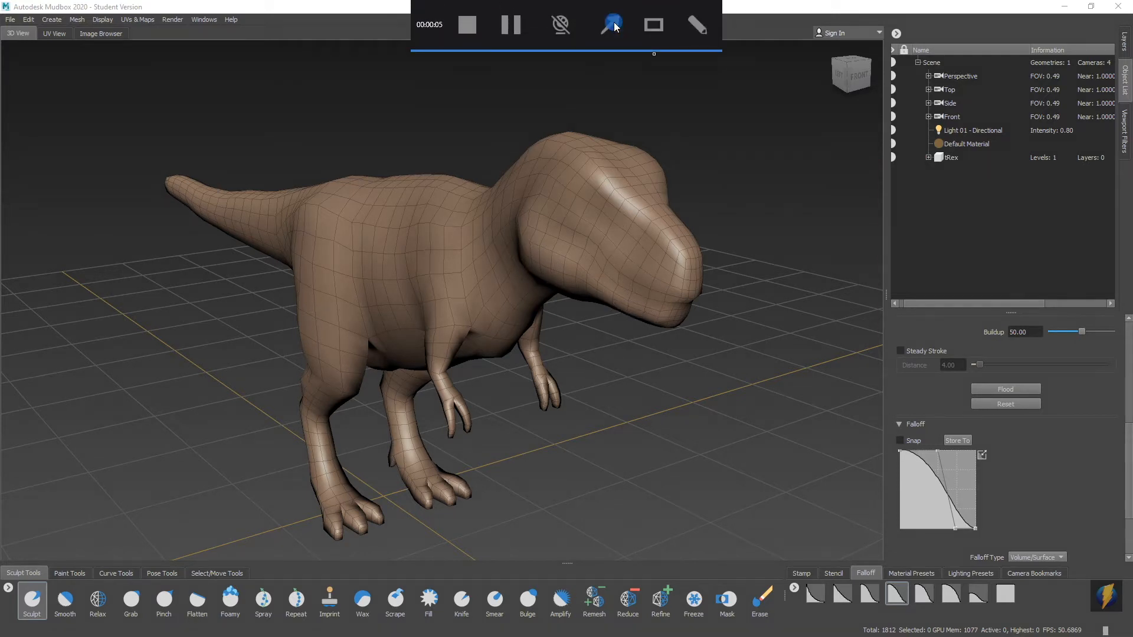
pyautogui.moveTo(217, 345)
pyautogui.mouseDown()
pyautogui.moveTo(165, 160)
pyautogui.moveTo(105, 34)
pyautogui.mouseUp()
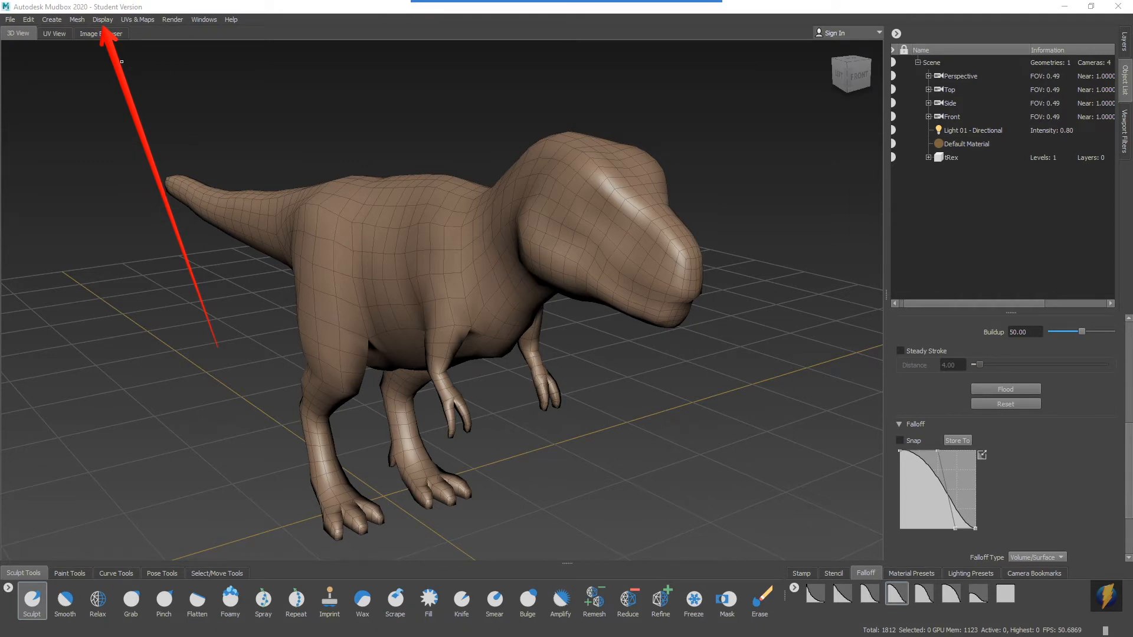
# Turn off the wireframe display and examine the smooth-shaded T Rex from several angles.
pyautogui.click(104, 22)
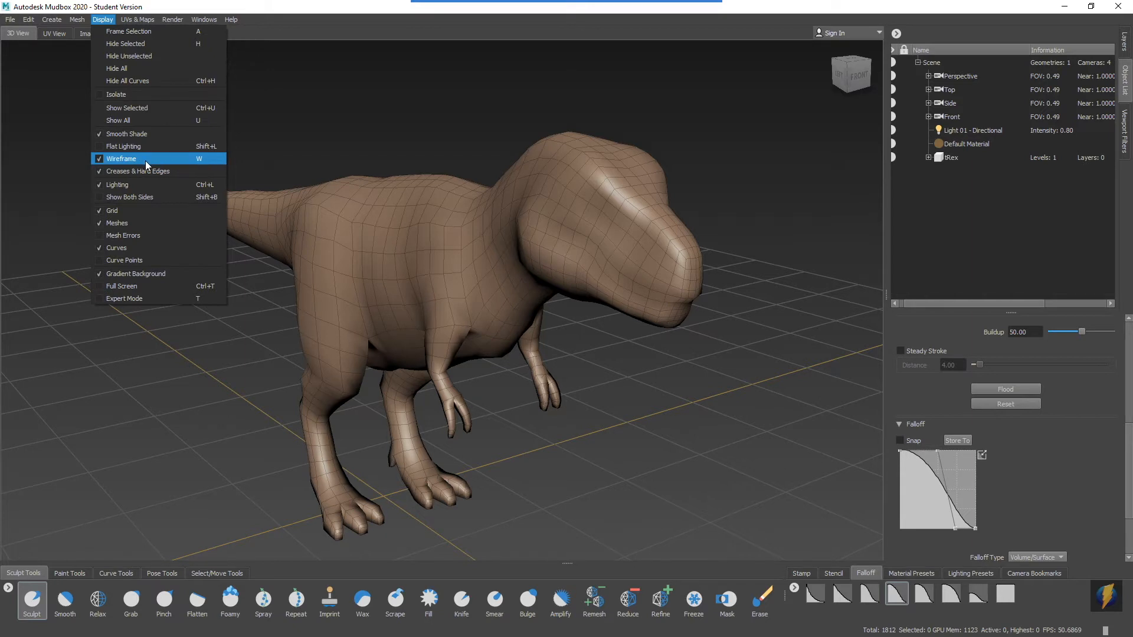
pyautogui.click(128, 159)
pyautogui.keyDown('alt'); pyautogui.moveTo(367, 337); pyautogui.dragTo(481, 258); pyautogui.keyUp('alt')
pyautogui.keyDown('alt'); pyautogui.moveTo(377, 281); pyautogui.dragTo(657, 263, button='middle'); pyautogui.keyUp('alt')
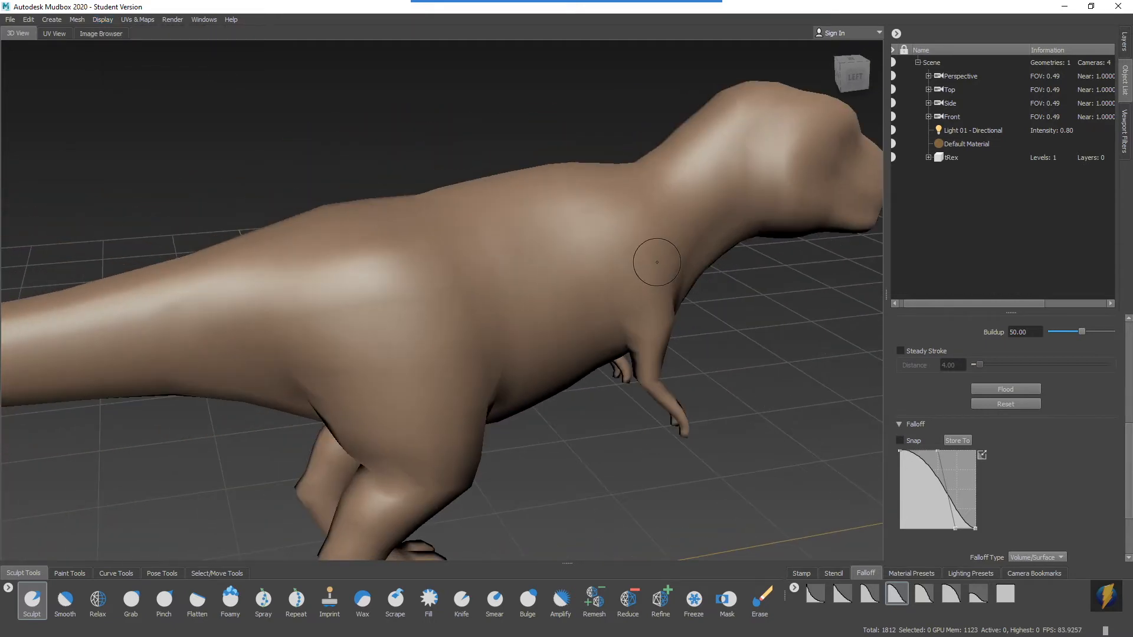
pyautogui.keyDown('alt'); pyautogui.moveTo(657, 263); pyautogui.dragTo(510, 260, button='right'); pyautogui.keyUp('alt')
pyautogui.keyDown('alt'); pyautogui.moveTo(392, 266); pyautogui.dragTo(634, 267); pyautogui.keyUp('alt')
pyautogui.keyDown('alt'); pyautogui.moveTo(441, 325); pyautogui.dragTo(484, 273, button='middle'); pyautogui.keyUp('alt')
pyautogui.keyDown('alt'); pyautogui.moveTo(366, 290); pyautogui.dragTo(777, 285); pyautogui.keyUp('alt')
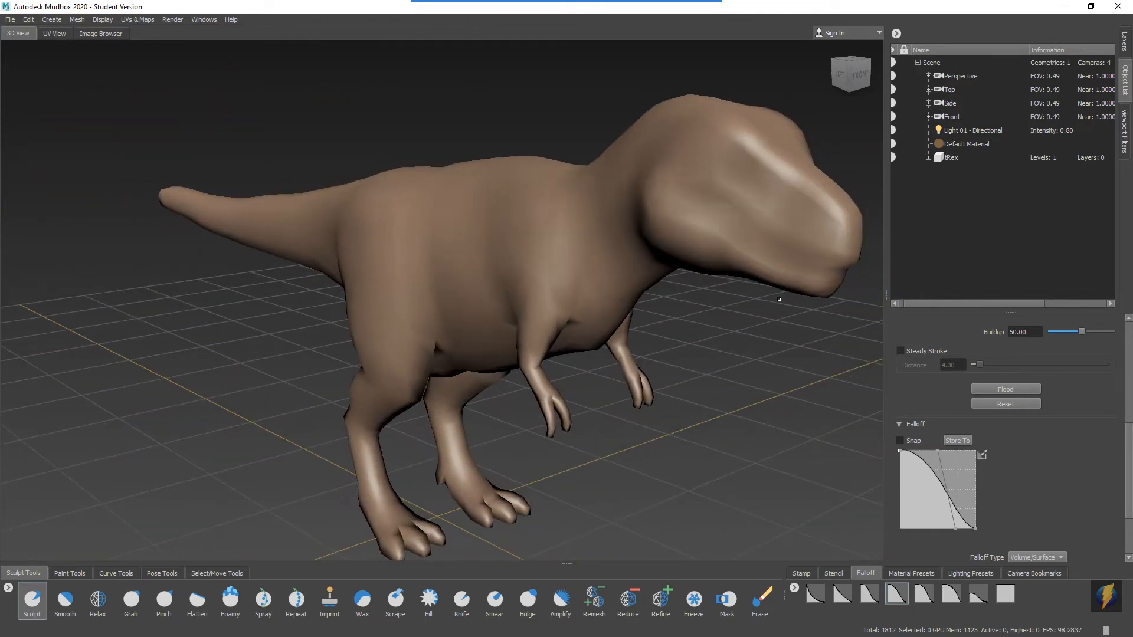
pyautogui.keyDown('alt'); pyautogui.moveTo(781, 302); pyautogui.dragTo(712, 307, button='middle'); pyautogui.keyUp('alt')
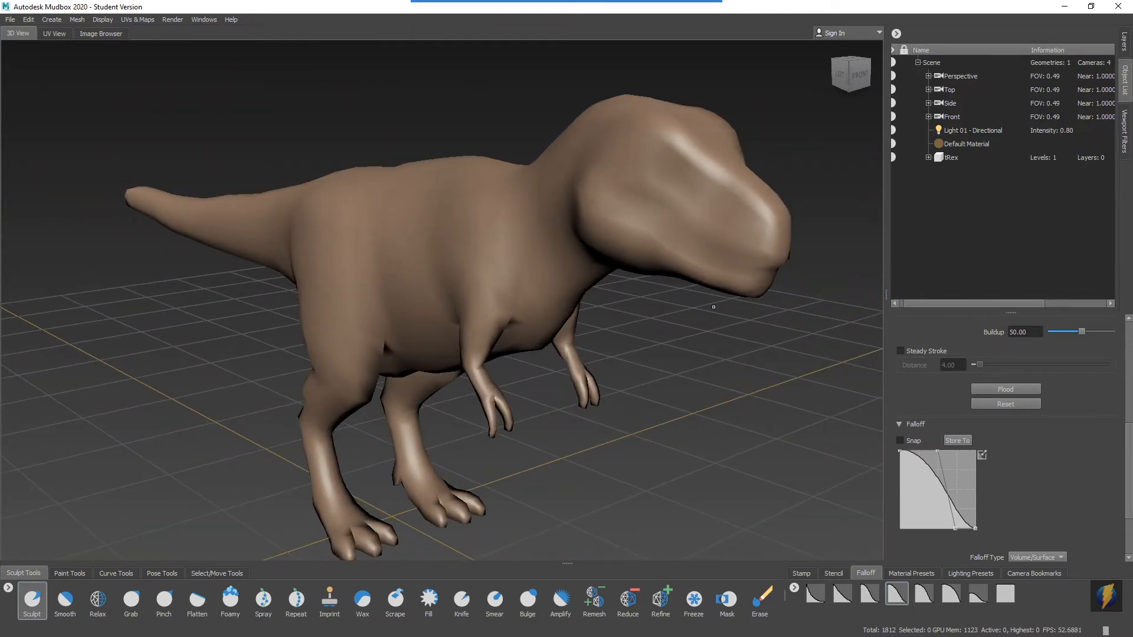
# Toggle the wireframe display on, off and on again so the T Rex's mesh lines are shown.
pyautogui.press('w')
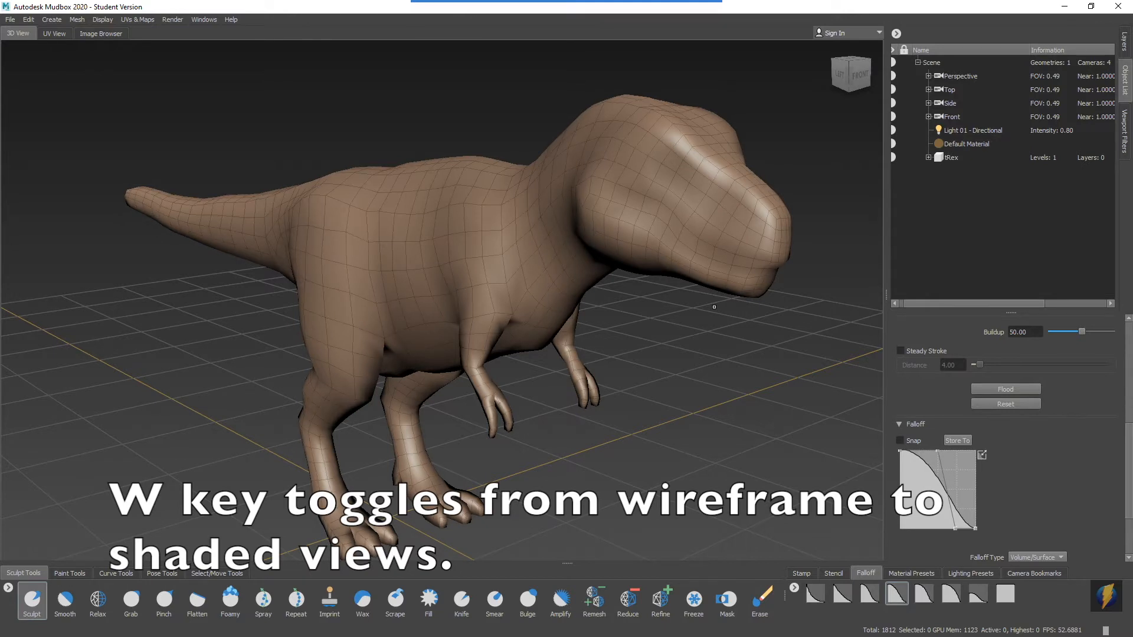
pyautogui.press('w')
pyautogui.press('w')
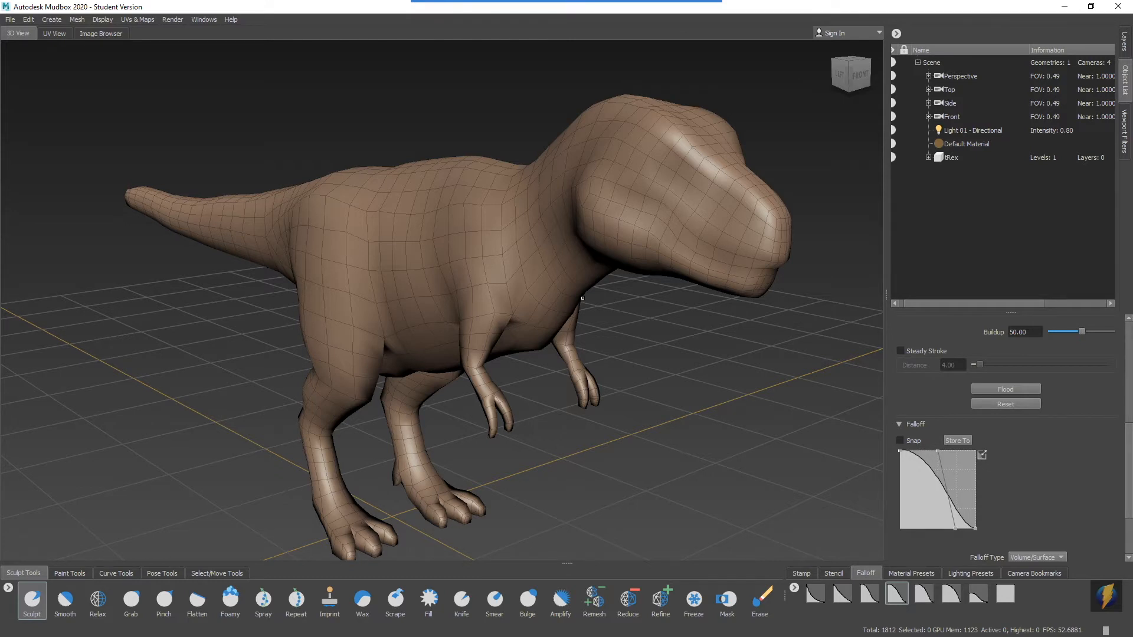
pyautogui.moveTo(499, 94)
pyautogui.mouseDown()
pyautogui.moveTo(202, 309)
pyautogui.moveTo(30, 514)
pyautogui.moveTo(30, 531)
pyautogui.moveTo(446, 587)
pyautogui.moveTo(687, 566)
pyautogui.moveTo(763, 581)
pyautogui.moveTo(259, 538)
pyautogui.moveTo(37, 468)
pyautogui.moveTo(23, 556)
pyautogui.mouseUp()
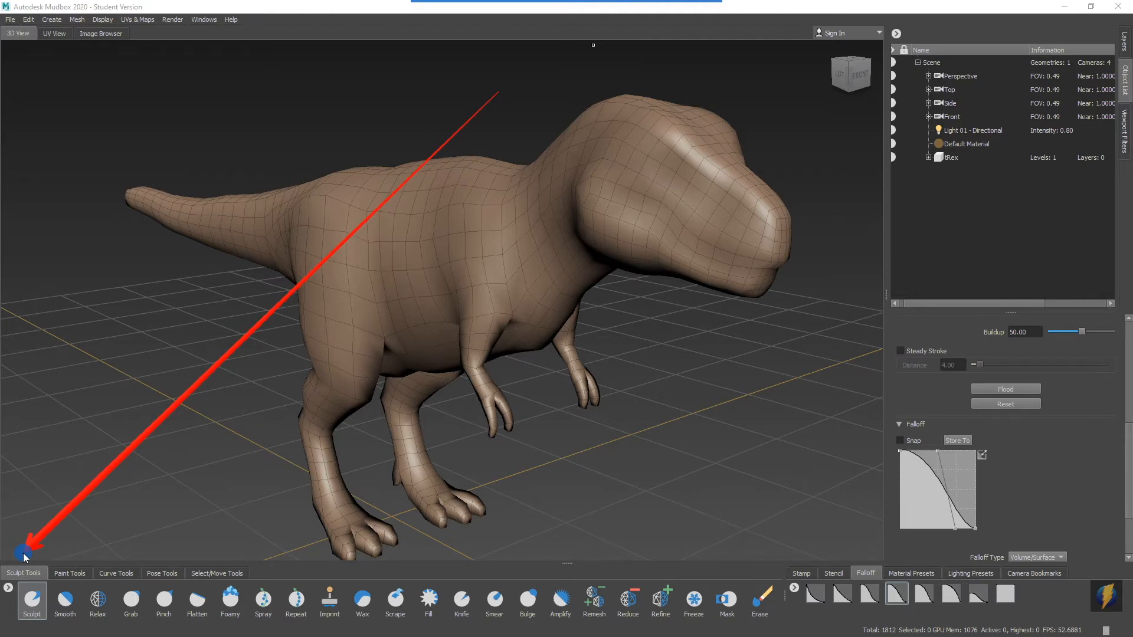
pyautogui.moveTo(24, 555)
pyautogui.mouseDown()
pyautogui.moveTo(28, 542)
pyautogui.moveTo(77, 540)
pyautogui.moveTo(73, 560)
pyautogui.moveTo(116, 542)
pyautogui.moveTo(114, 561)
pyautogui.moveTo(150, 547)
pyautogui.moveTo(158, 561)
pyautogui.moveTo(207, 560)
pyautogui.moveTo(176, 522)
pyautogui.mouseUp()
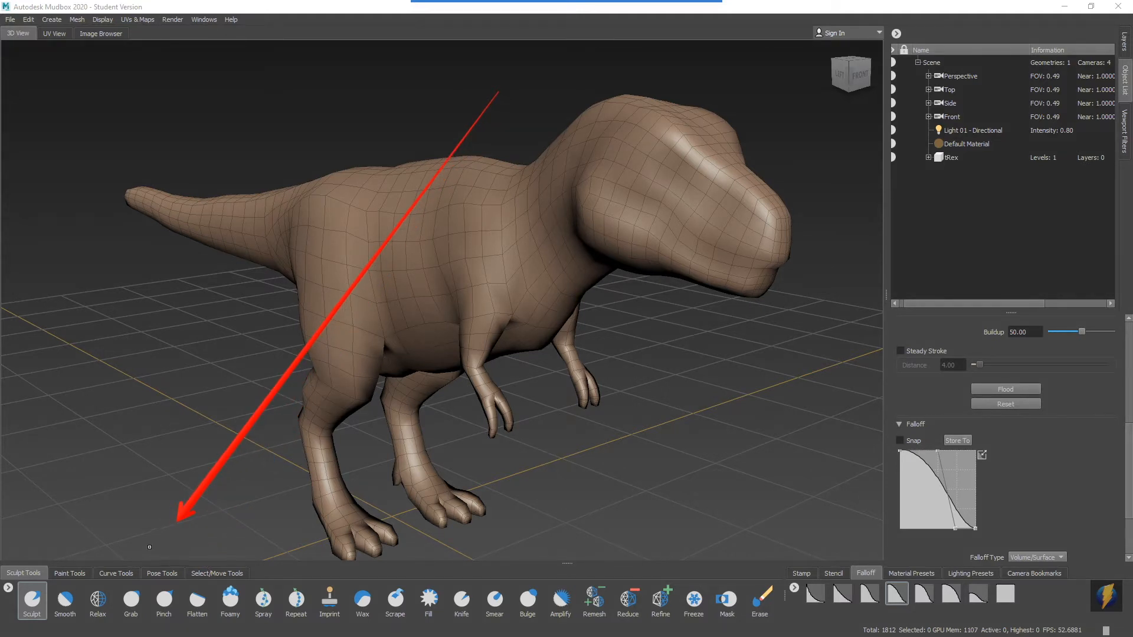
pyautogui.press('Escape')
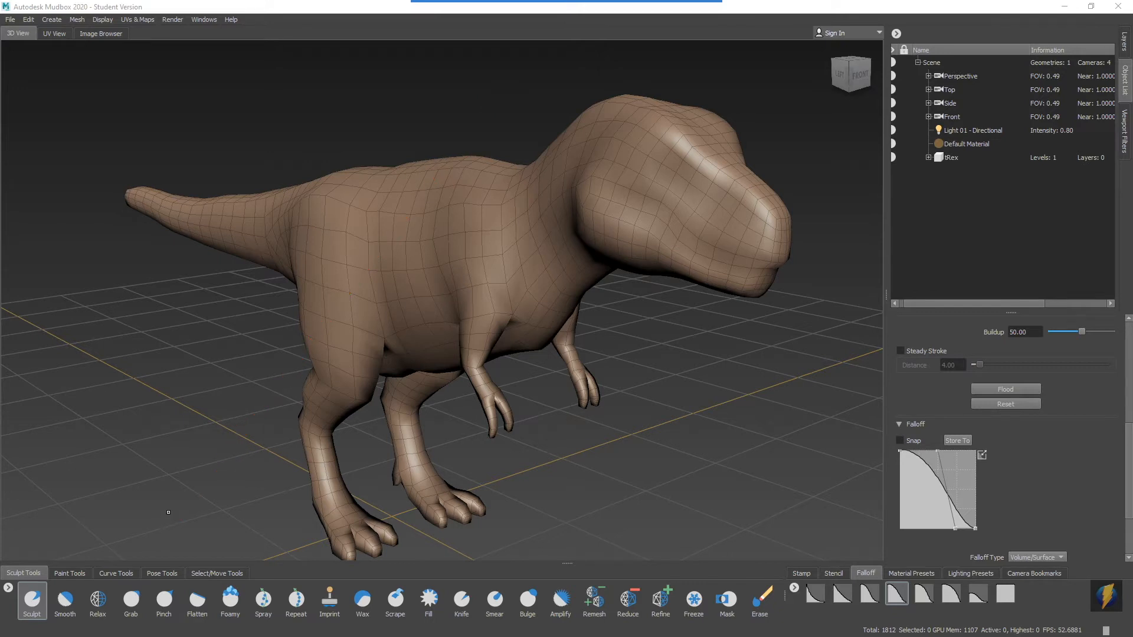
# Discard the T Rex scene without saving and start a new sculpture from the Plane starting point.
pyautogui.click(10, 19)
pyautogui.click(37, 32)
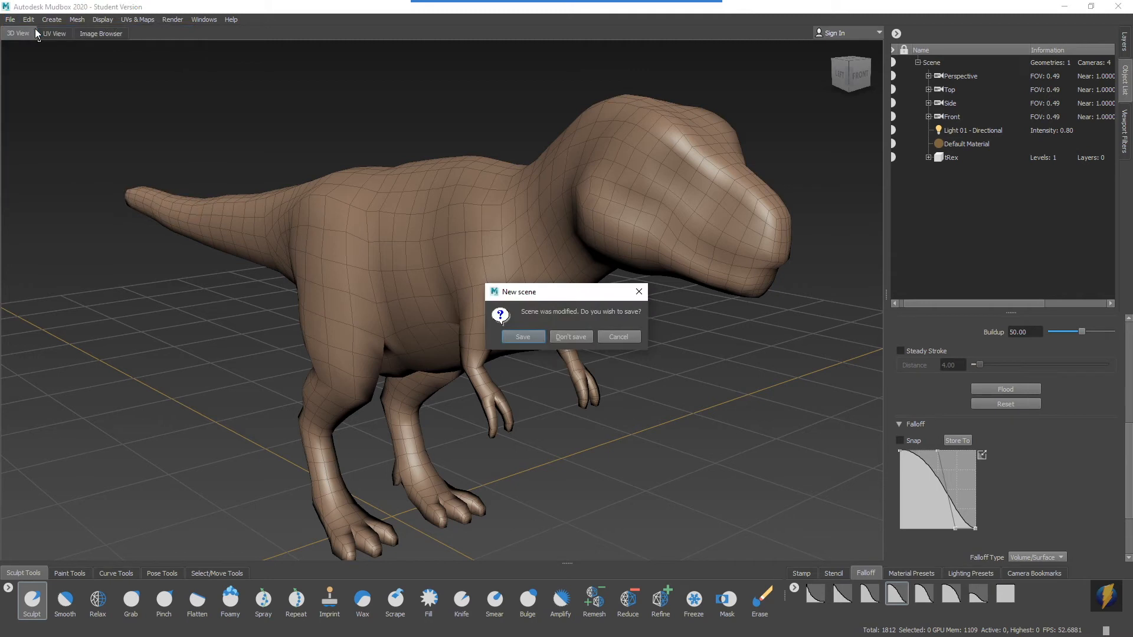
pyautogui.click(572, 335)
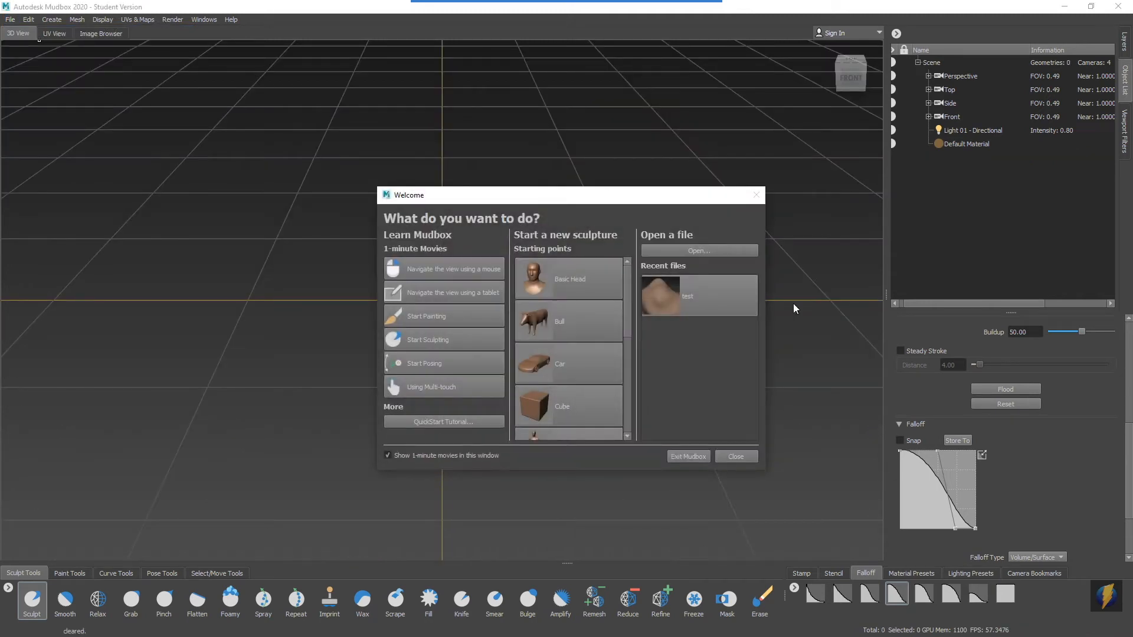
pyautogui.moveTo(626, 291); pyautogui.dragTo(630, 348)
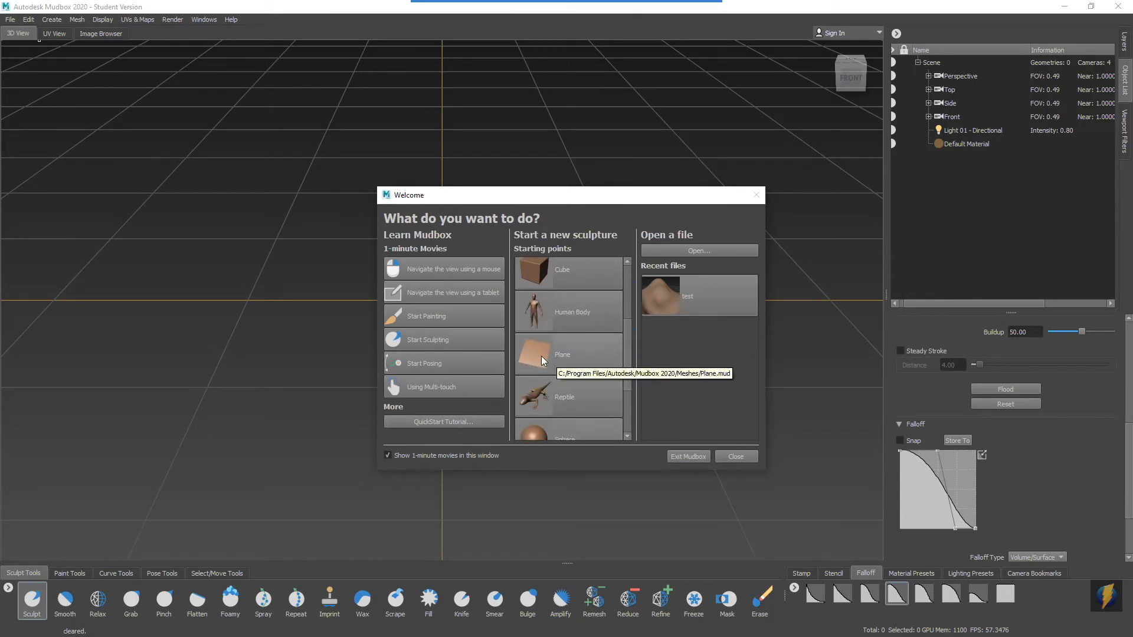
pyautogui.click(540, 353)
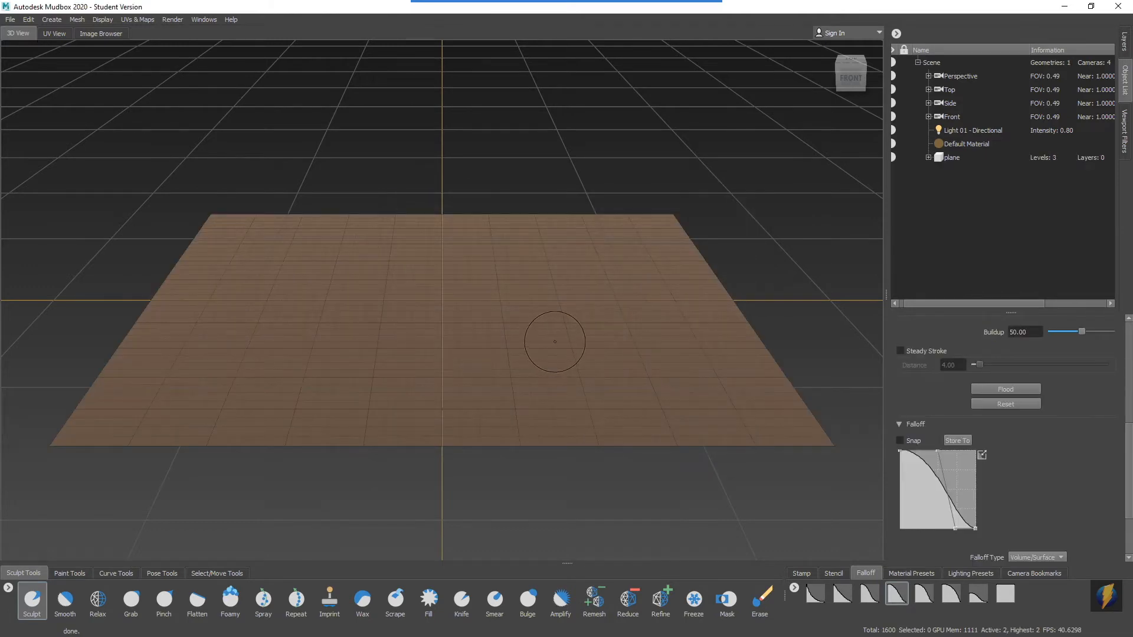
# Raise a long straight ridge, a curved ridge and several mounds on the plane with the Sculpt tool.
pyautogui.keyDown('alt'); pyautogui.moveTo(494, 345); pyautogui.dragTo(413, 336); pyautogui.keyUp('alt')
pyautogui.keyDown('alt'); pyautogui.moveTo(413, 337); pyautogui.dragTo(523, 329, button='right'); pyautogui.keyUp('alt')
pyautogui.keyDown('alt'); pyautogui.moveTo(523, 329); pyautogui.dragTo(575, 334); pyautogui.keyUp('alt')
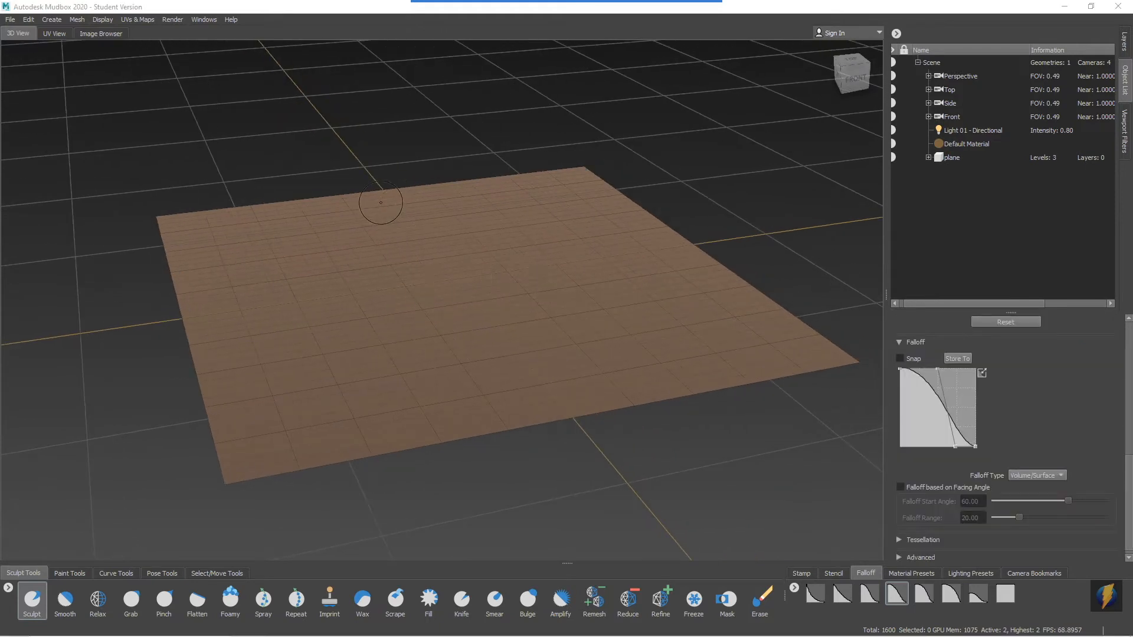
pyautogui.click(34, 604)
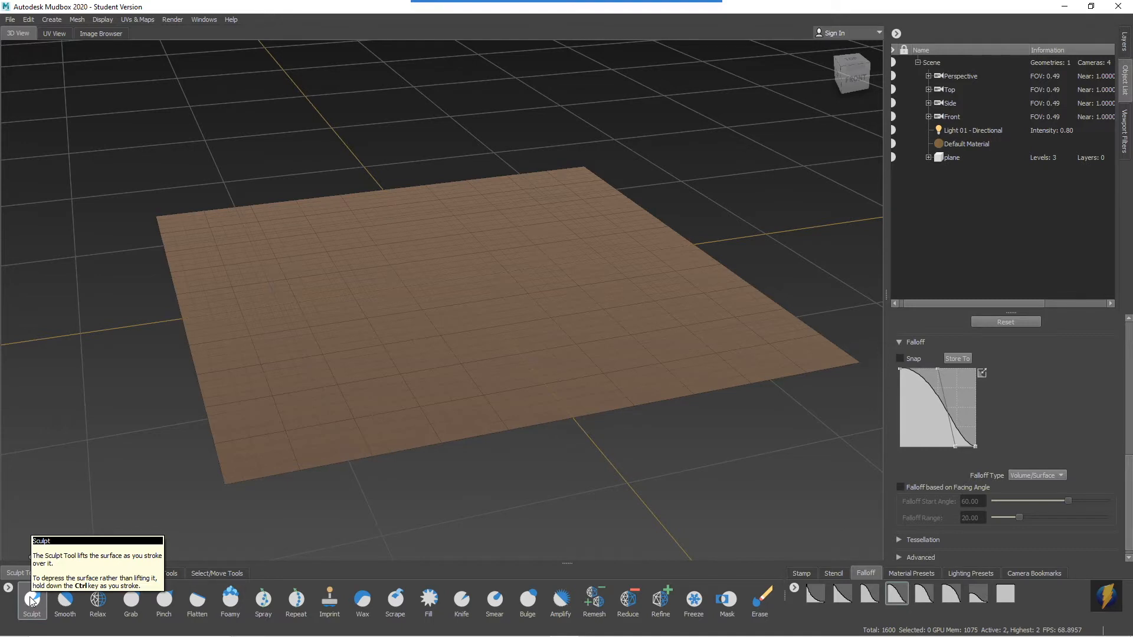
pyautogui.moveTo(543, 192)
pyautogui.keyDown('alt'); pyautogui.mouseDown()
pyautogui.moveTo(534, 193)
pyautogui.moveTo(554, 200)
pyautogui.moveTo(395, 281)
pyautogui.mouseUp(); pyautogui.keyUp('alt')
pyautogui.moveTo(267, 213)
pyautogui.mouseDown()
pyautogui.moveTo(258, 220)
pyautogui.moveTo(335, 407)
pyautogui.moveTo(281, 231)
pyautogui.moveTo(290, 322)
pyautogui.mouseUp()
pyautogui.moveTo(513, 278)
pyautogui.keyDown('alt'); pyautogui.mouseDown()
pyautogui.moveTo(489, 278)
pyautogui.moveTo(506, 272)
pyautogui.mouseUp(); pyautogui.keyUp('alt')
pyautogui.moveTo(525, 236)
pyautogui.mouseDown()
pyautogui.moveTo(394, 265)
pyautogui.moveTo(455, 319)
pyautogui.moveTo(521, 283)
pyautogui.moveTo(531, 351)
pyautogui.moveTo(639, 291)
pyautogui.moveTo(599, 248)
pyautogui.moveTo(581, 295)
pyautogui.moveTo(519, 286)
pyautogui.moveTo(497, 364)
pyautogui.moveTo(744, 311)
pyautogui.moveTo(488, 321)
pyautogui.mouseUp()
pyautogui.keyDown('alt'); pyautogui.moveTo(488, 321); pyautogui.dragTo(584, 338, button='right'); pyautogui.keyUp('alt')
pyautogui.moveTo(607, 339)
pyautogui.keyDown('alt'); pyautogui.mouseDown()
pyautogui.moveTo(556, 339)
pyautogui.moveTo(538, 362)
pyautogui.moveTo(497, 321)
pyautogui.moveTo(472, 324)
pyautogui.moveTo(715, 321)
pyautogui.mouseUp(); pyautogui.keyUp('alt')
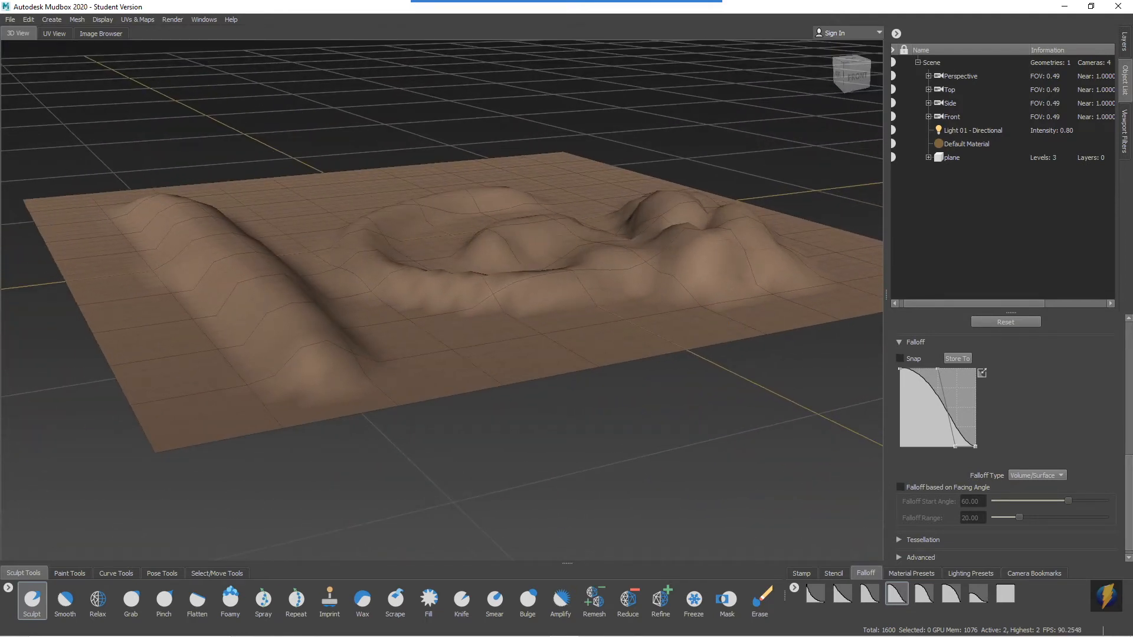
# Add a new subdivision level to the sculpted plane mesh.
pyautogui.keyDown('alt'); pyautogui.moveTo(589, 288); pyautogui.dragTo(588, 306); pyautogui.keyUp('alt')
pyautogui.moveTo(633, 296)
pyautogui.keyDown('alt'); pyautogui.mouseDown(button='right')
pyautogui.moveTo(531, 295)
pyautogui.moveTo(570, 295)
pyautogui.mouseUp(button='right'); pyautogui.keyUp('alt')
pyautogui.moveTo(570, 295)
pyautogui.keyDown('alt'); pyautogui.mouseDown()
pyautogui.moveTo(416, 274)
pyautogui.moveTo(574, 276)
pyautogui.mouseUp(); pyautogui.keyUp('alt')
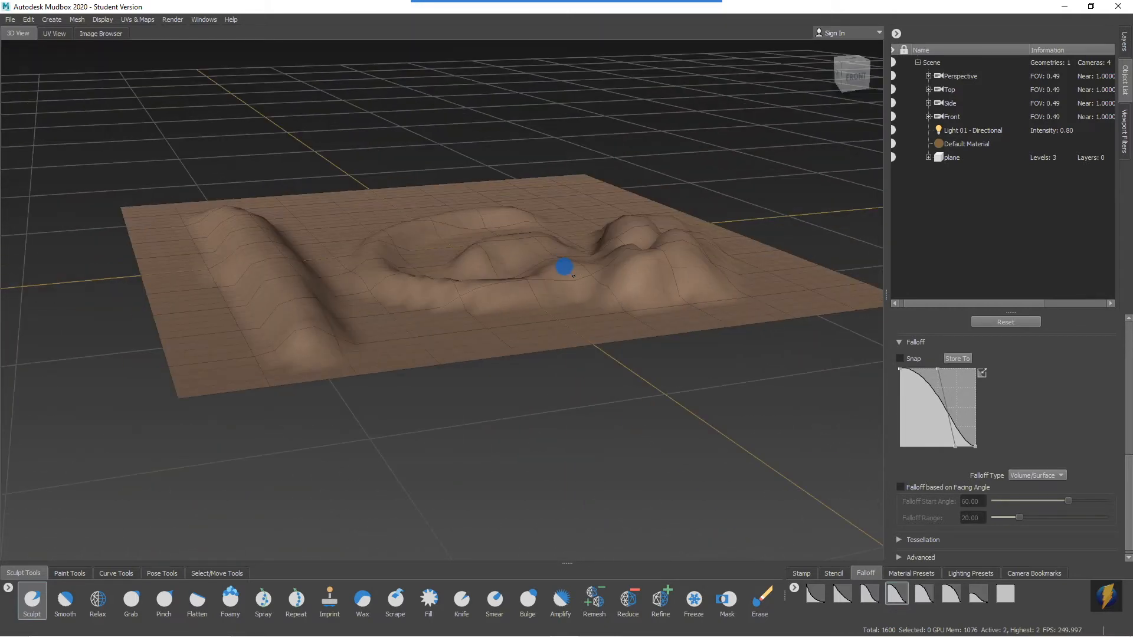
pyautogui.moveTo(511, 313)
pyautogui.keyDown('alt'); pyautogui.mouseDown()
pyautogui.moveTo(498, 306)
pyautogui.moveTo(512, 316)
pyautogui.mouseUp(); pyautogui.keyUp('alt')
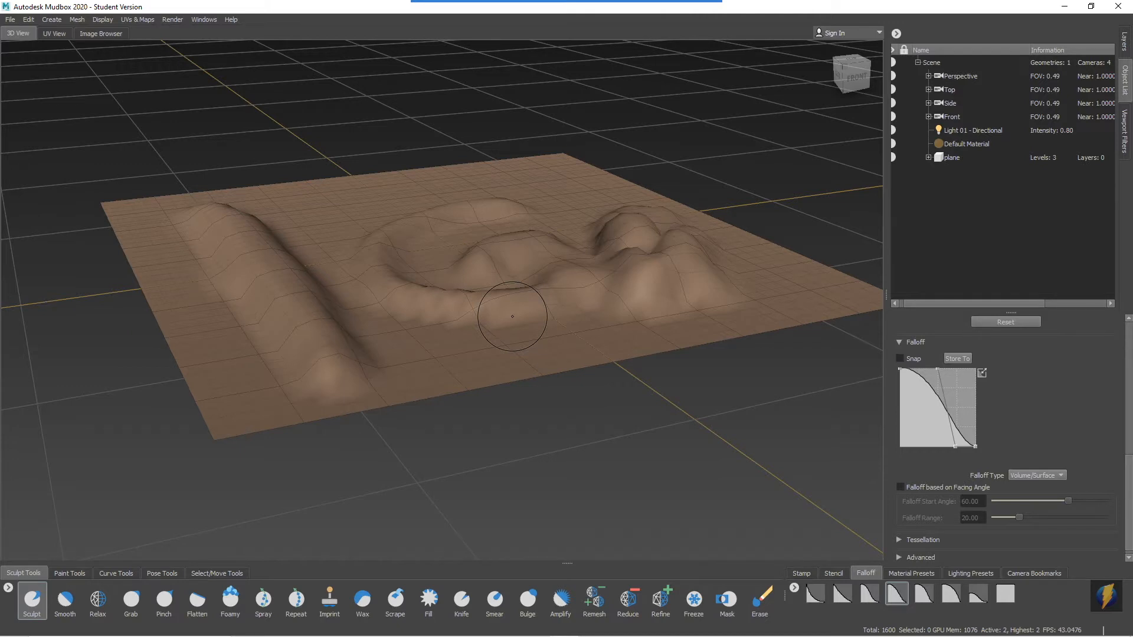
pyautogui.moveTo(417, 298)
pyautogui.keyDown('alt'); pyautogui.mouseDown()
pyautogui.moveTo(425, 273)
pyautogui.moveTo(457, 313)
pyautogui.mouseUp(); pyautogui.keyUp('alt')
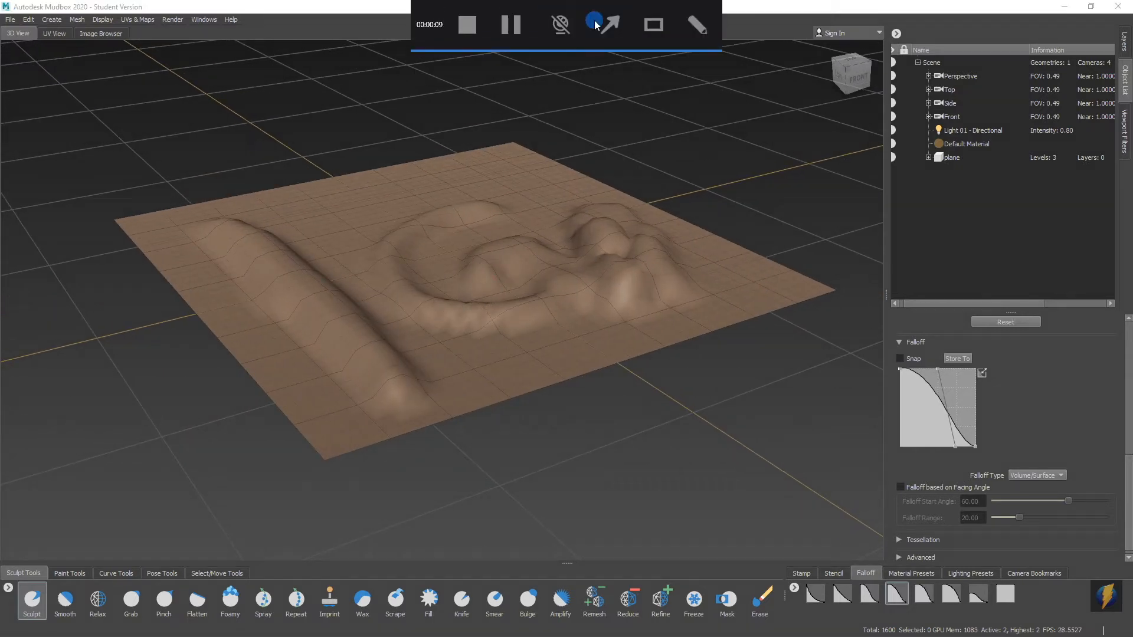
pyautogui.click(76, 19)
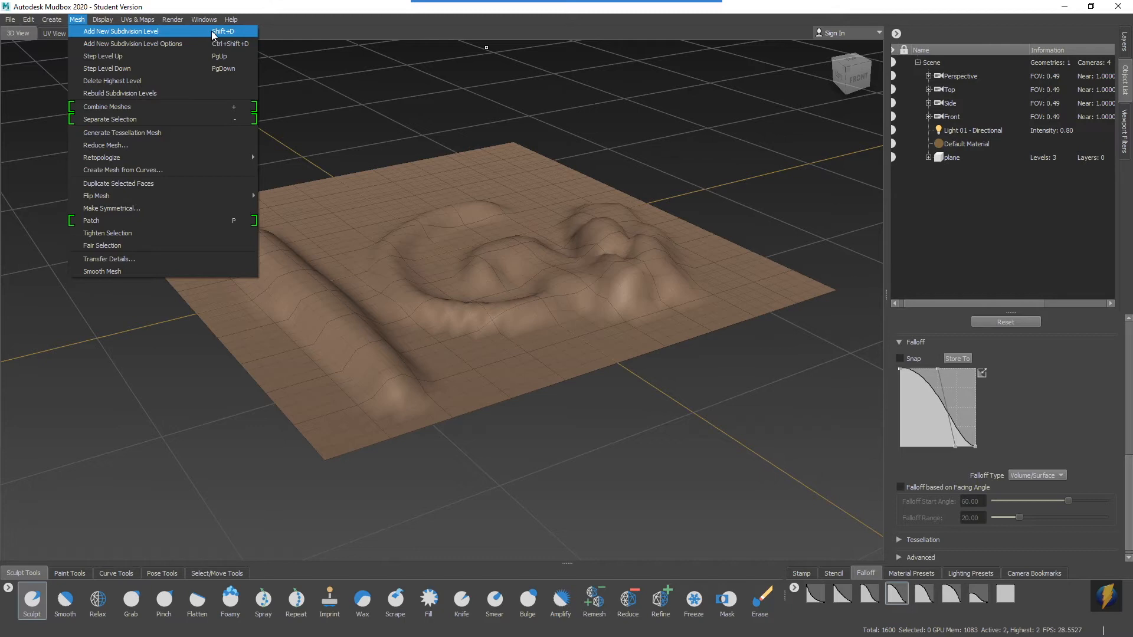
pyautogui.click(120, 33)
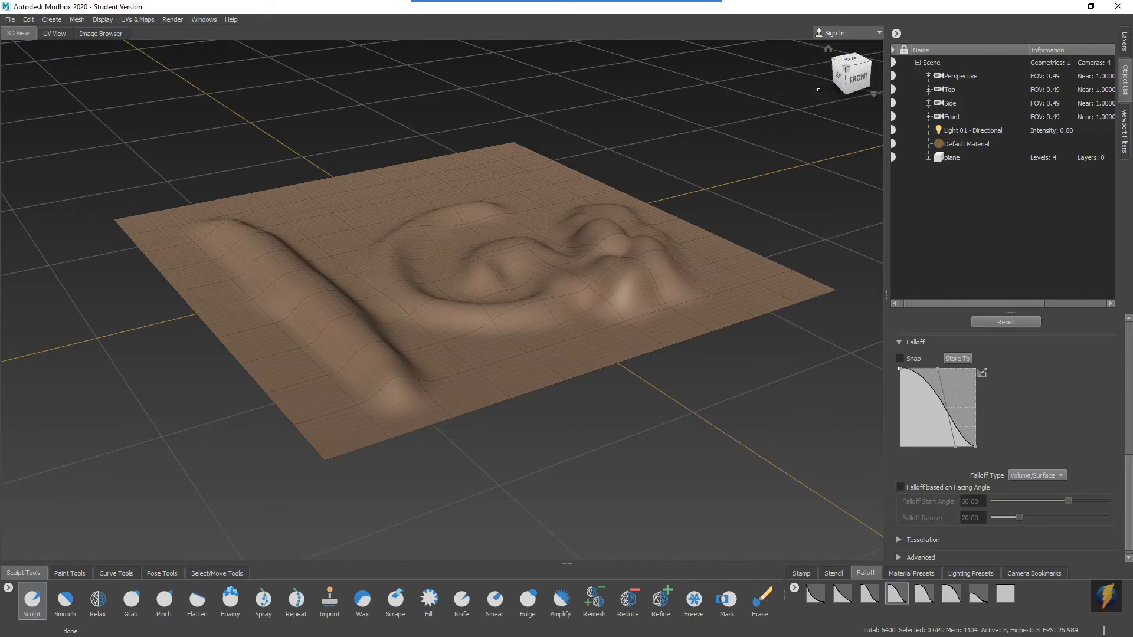
# Add two more subdivision levels to the plane, bringing its mesh up to level 5.
pyautogui.moveTo(649, 227)
pyautogui.keyDown('alt'); pyautogui.mouseDown()
pyautogui.moveTo(425, 222)
pyautogui.moveTo(622, 204)
pyautogui.moveTo(638, 226)
pyautogui.mouseUp(); pyautogui.keyUp('alt')
pyautogui.moveTo(503, 255)
pyautogui.keyDown('alt'); pyautogui.mouseDown(button='right')
pyautogui.moveTo(627, 271)
pyautogui.moveTo(475, 272)
pyautogui.mouseUp(button='right'); pyautogui.keyUp('alt')
pyautogui.moveTo(489, 270)
pyautogui.keyDown('alt'); pyautogui.mouseDown()
pyautogui.moveTo(322, 262)
pyautogui.moveTo(468, 253)
pyautogui.moveTo(453, 255)
pyautogui.mouseUp(); pyautogui.keyUp('alt')
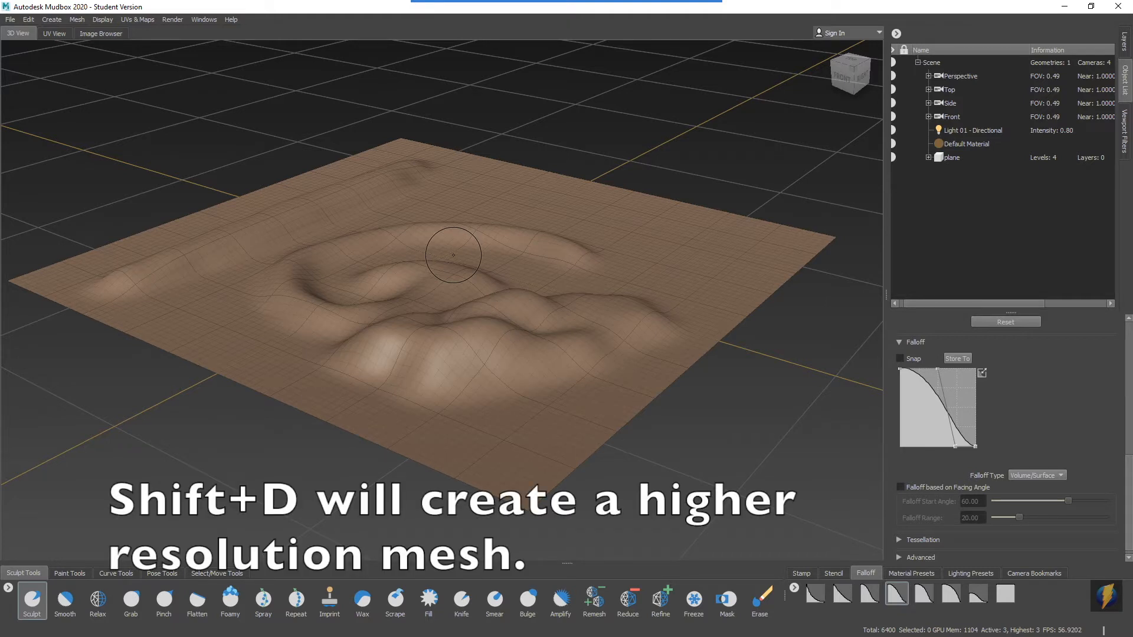
pyautogui.hotkey('shift', 'd')
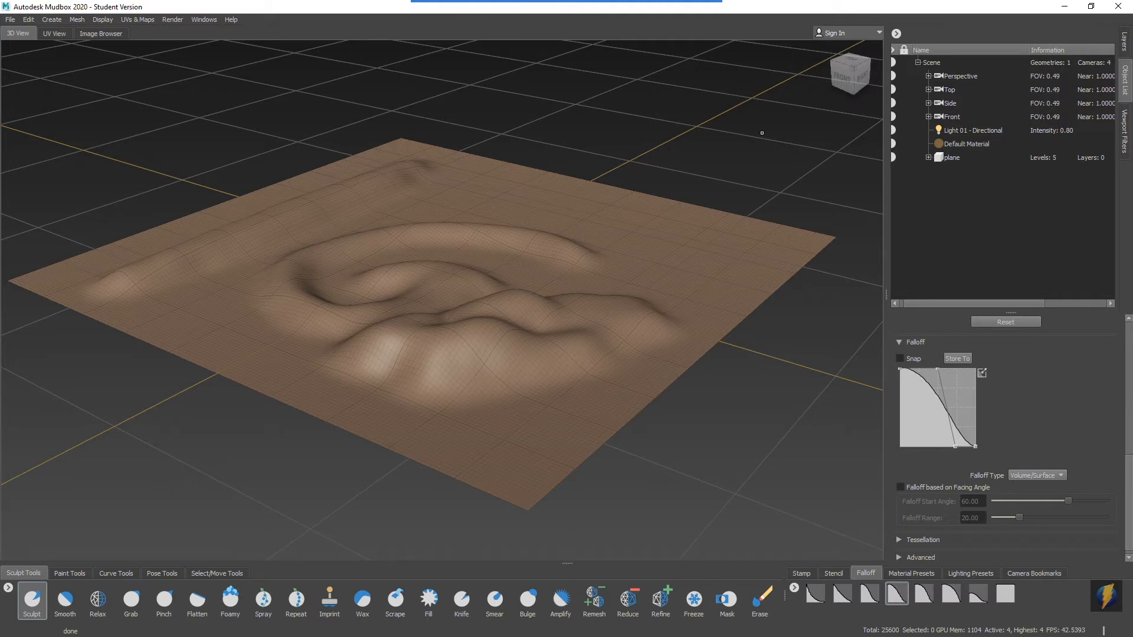
pyautogui.hotkey('shift', 'd')
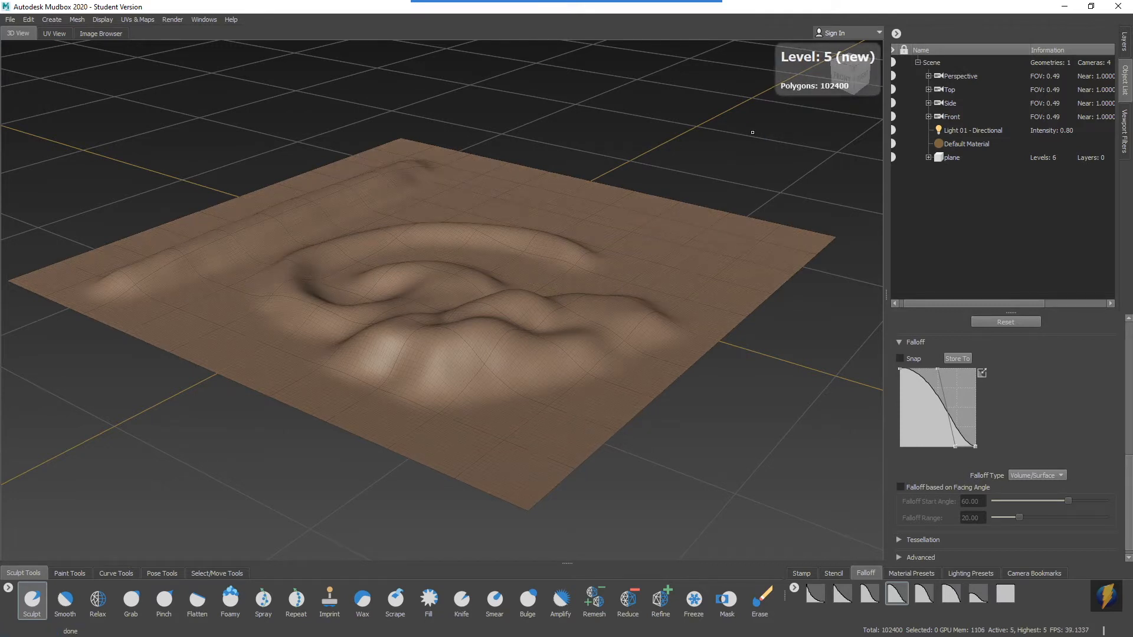
pyautogui.moveTo(644, 252)
pyautogui.keyDown('alt'); pyautogui.mouseDown()
pyautogui.moveTo(342, 258)
pyautogui.moveTo(483, 250)
pyautogui.moveTo(494, 259)
pyautogui.mouseUp(); pyautogui.keyUp('alt')
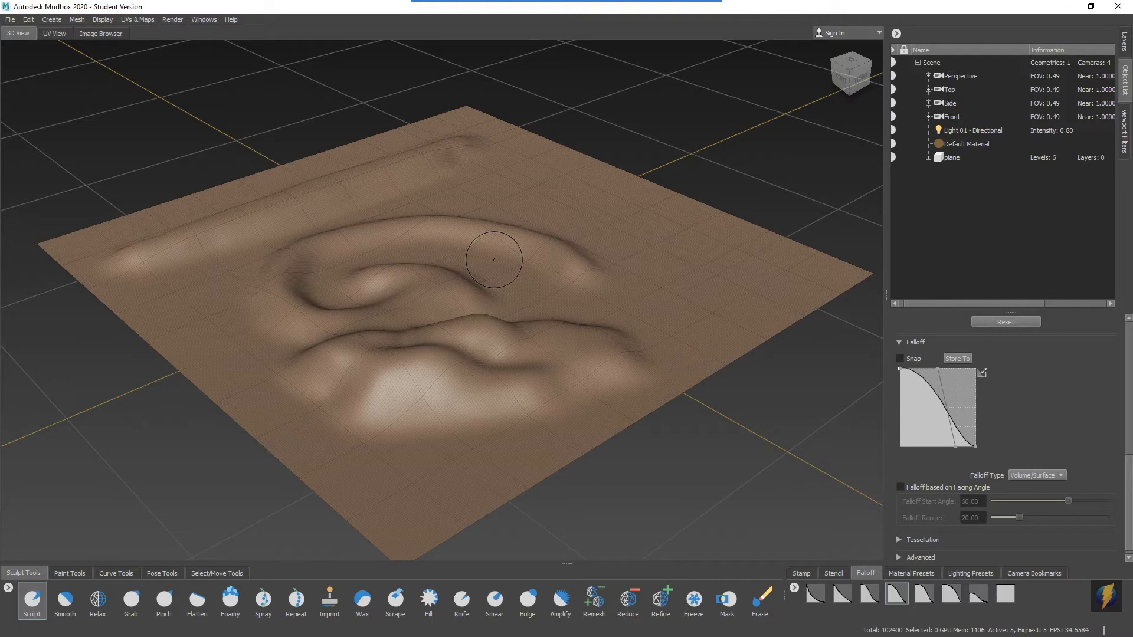
pyautogui.moveTo(624, 8)
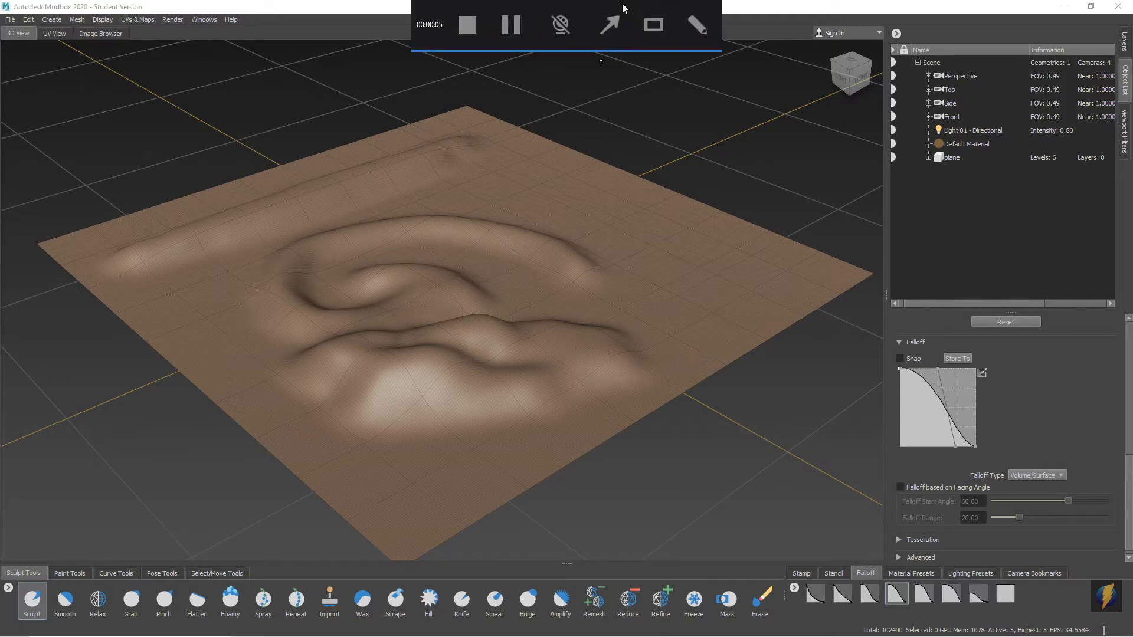
pyautogui.click(613, 26)
pyautogui.moveTo(614, 162)
pyautogui.mouseDown()
pyautogui.moveTo(794, 149)
pyautogui.moveTo(950, 74)
pyautogui.moveTo(942, 112)
pyautogui.moveTo(915, 144)
pyautogui.moveTo(921, 174)
pyautogui.moveTo(925, 164)
pyautogui.mouseUp()
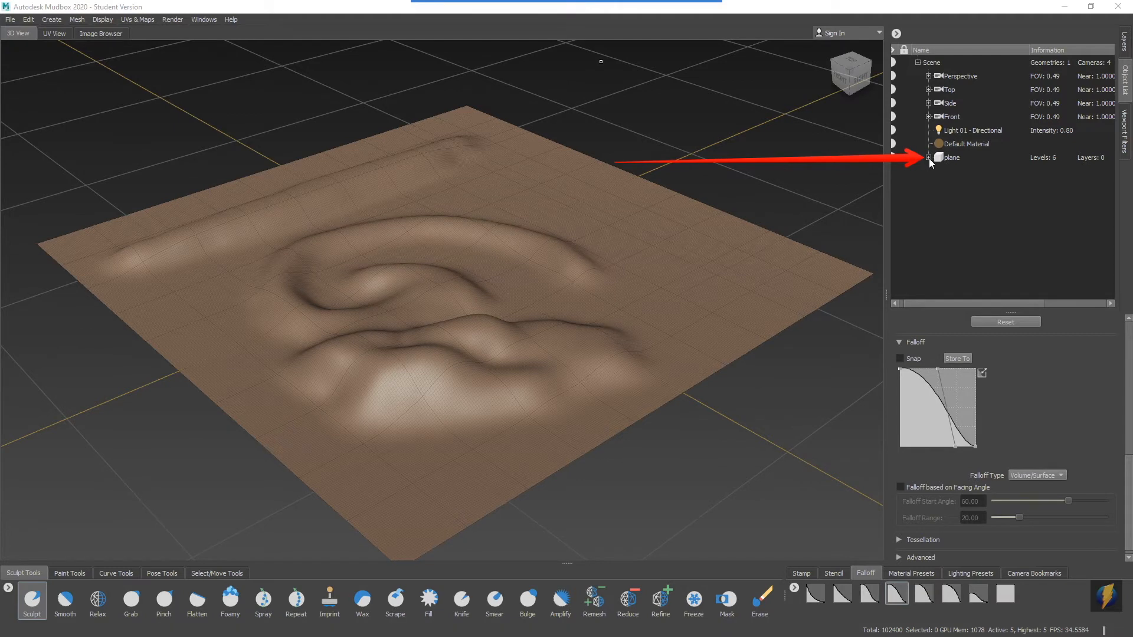
# List the plane's subdivision levels in the scene's object list and look over the high-resolution surface.
pyautogui.click(929, 158)
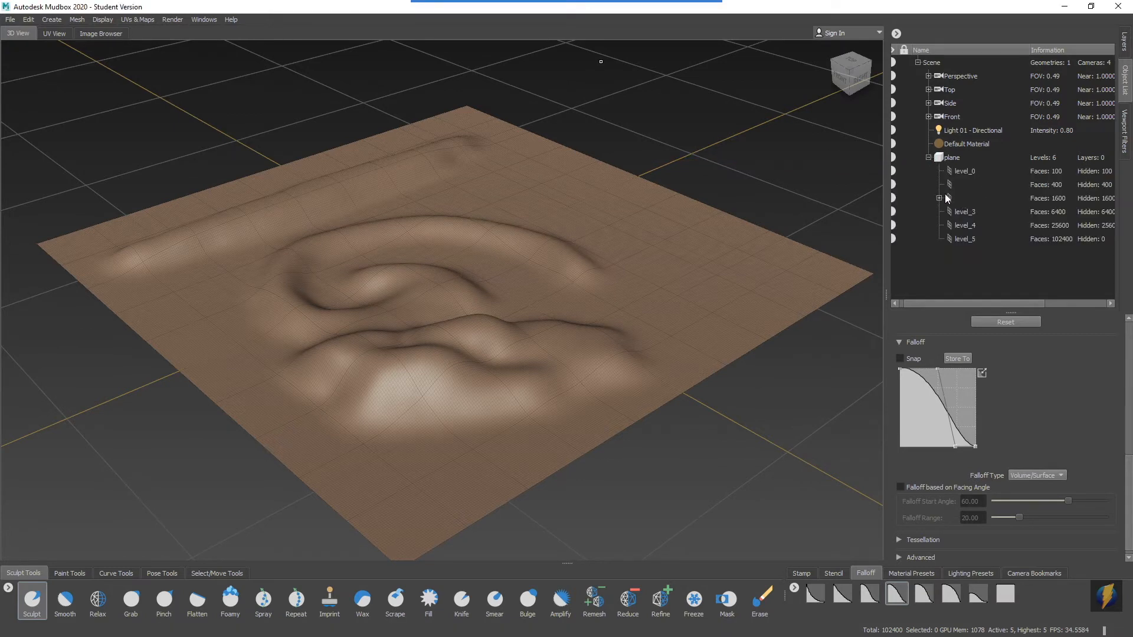
pyautogui.moveTo(685, 223)
pyautogui.keyDown('alt'); pyautogui.mouseDown()
pyautogui.moveTo(480, 220)
pyautogui.moveTo(667, 212)
pyautogui.moveTo(684, 228)
pyautogui.mouseUp(); pyautogui.keyUp('alt')
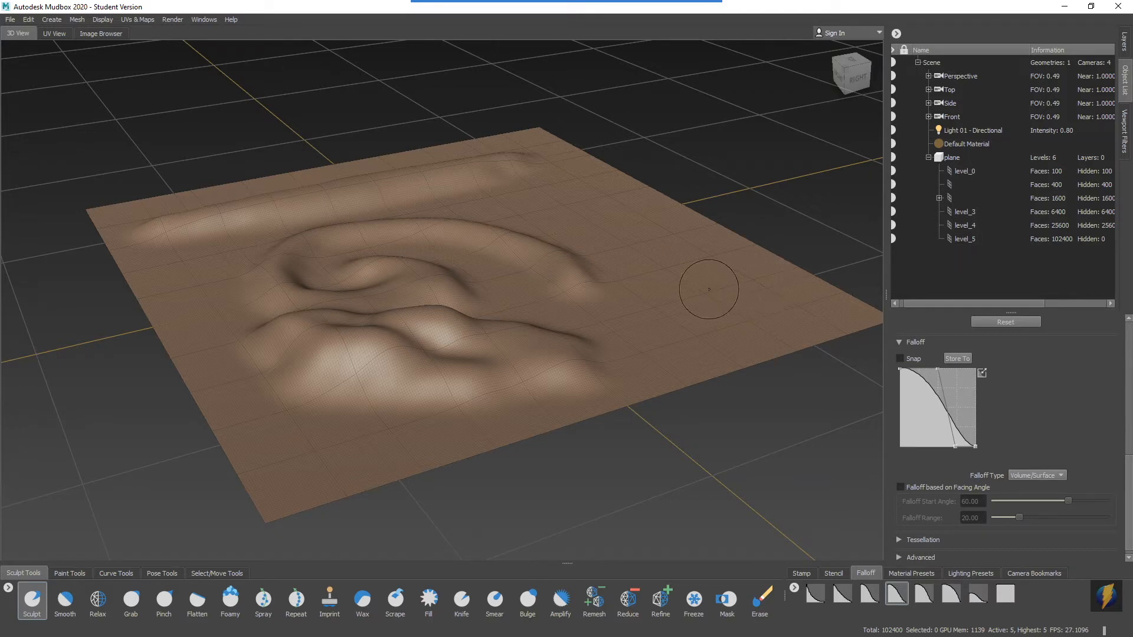
pyautogui.keyDown('alt'); pyautogui.moveTo(609, 275); pyautogui.dragTo(622, 302); pyautogui.keyUp('alt')
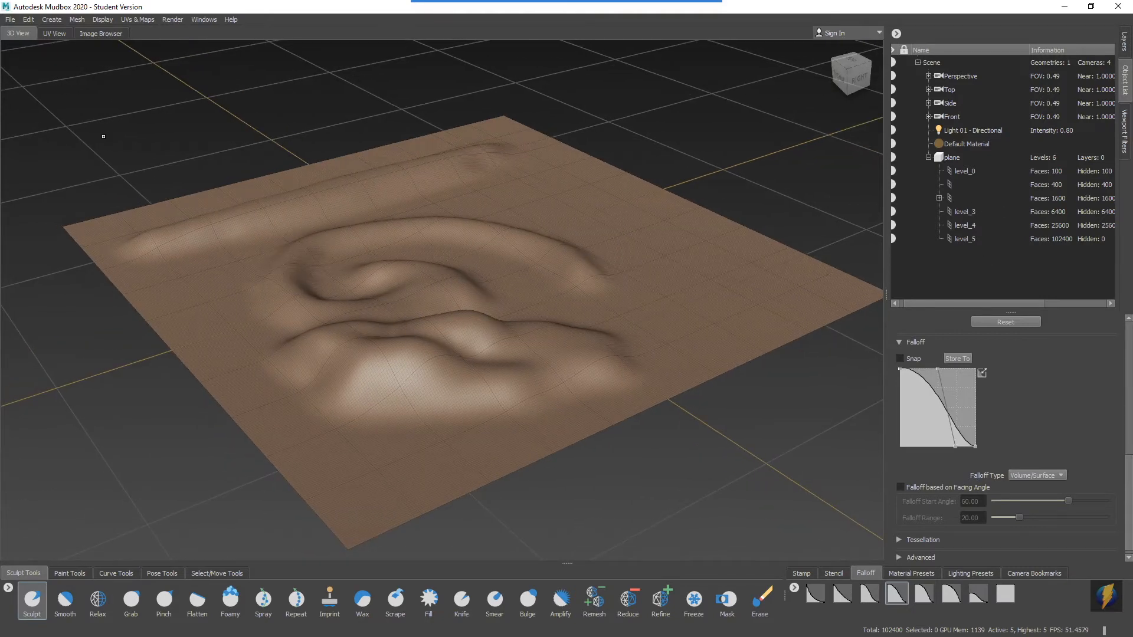
# Step the plane's mesh down through its subdivision levels to level 0.
pyautogui.click(78, 19)
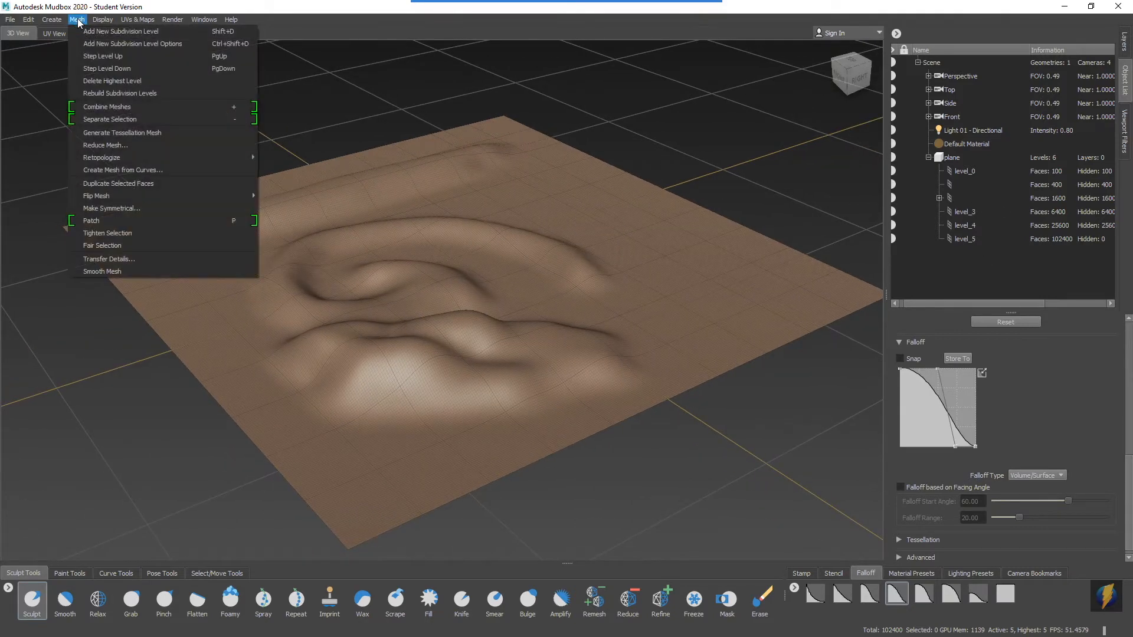
pyautogui.click(190, 67)
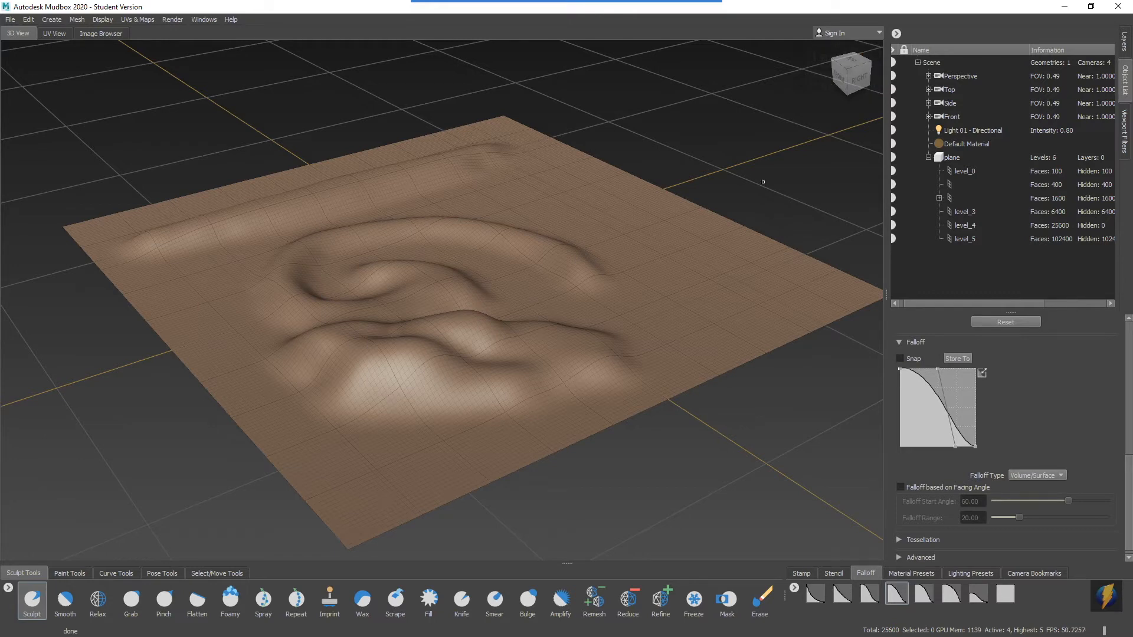
pyautogui.press('pagedown')
pyautogui.press('pagedown')
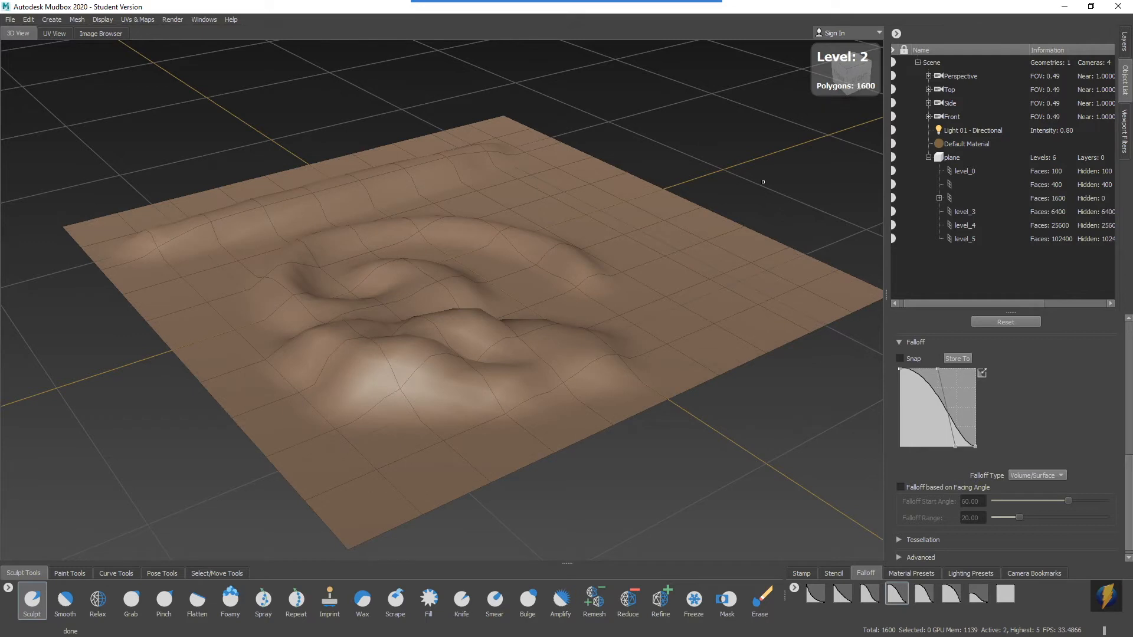
pyautogui.press('pagedown')
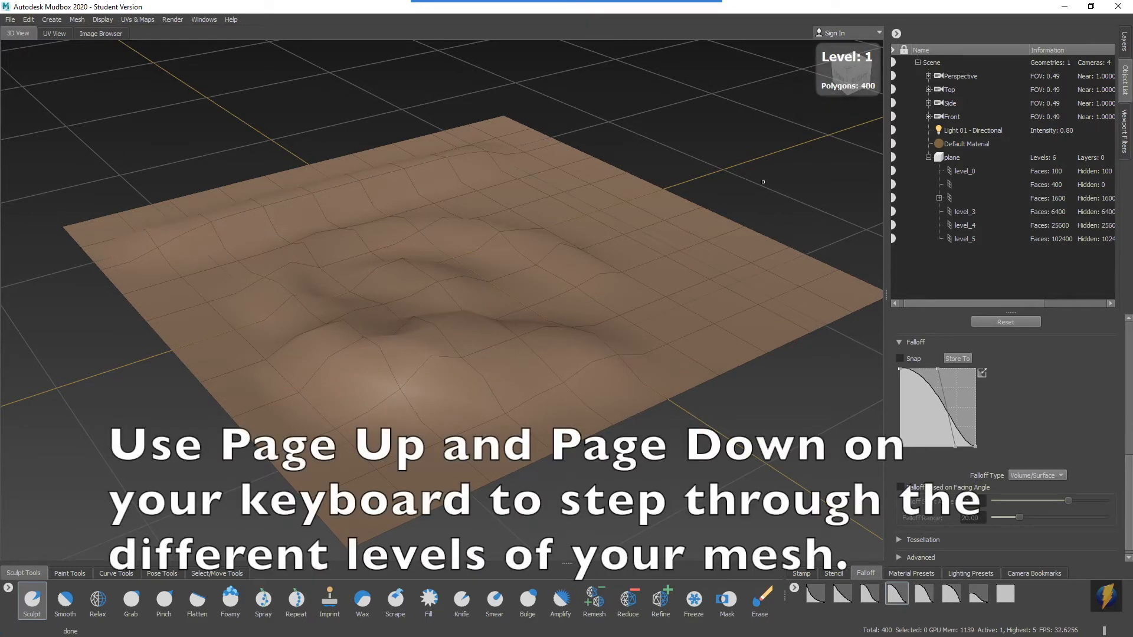
pyautogui.press('pagedown')
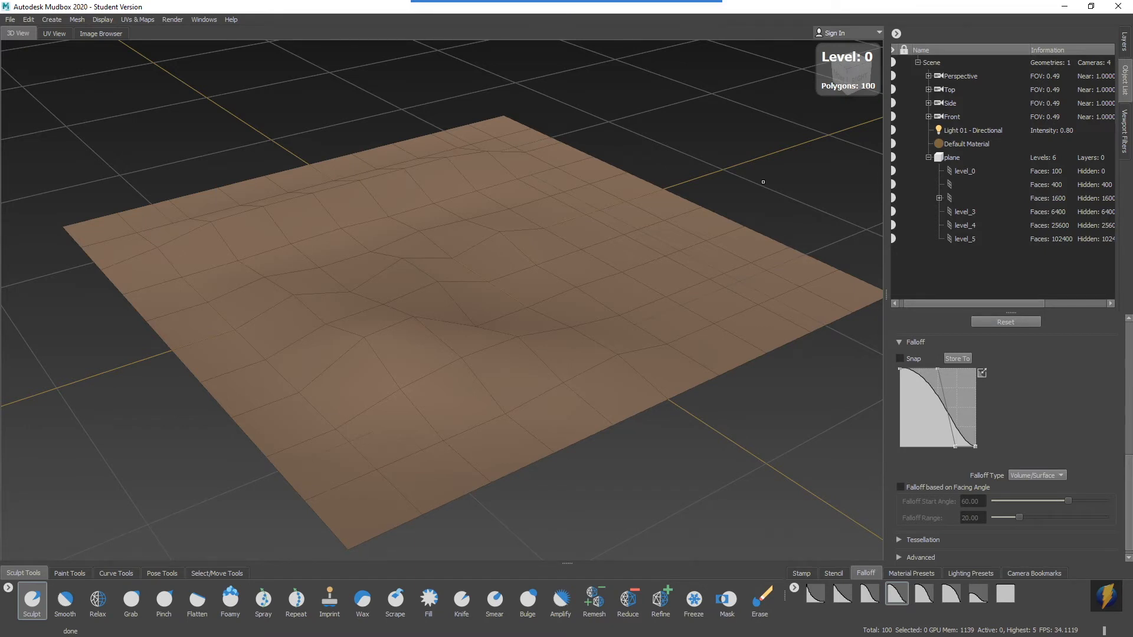
# Step the plane's mesh back up through its subdivision levels to level 5.
pyautogui.press('pageup')
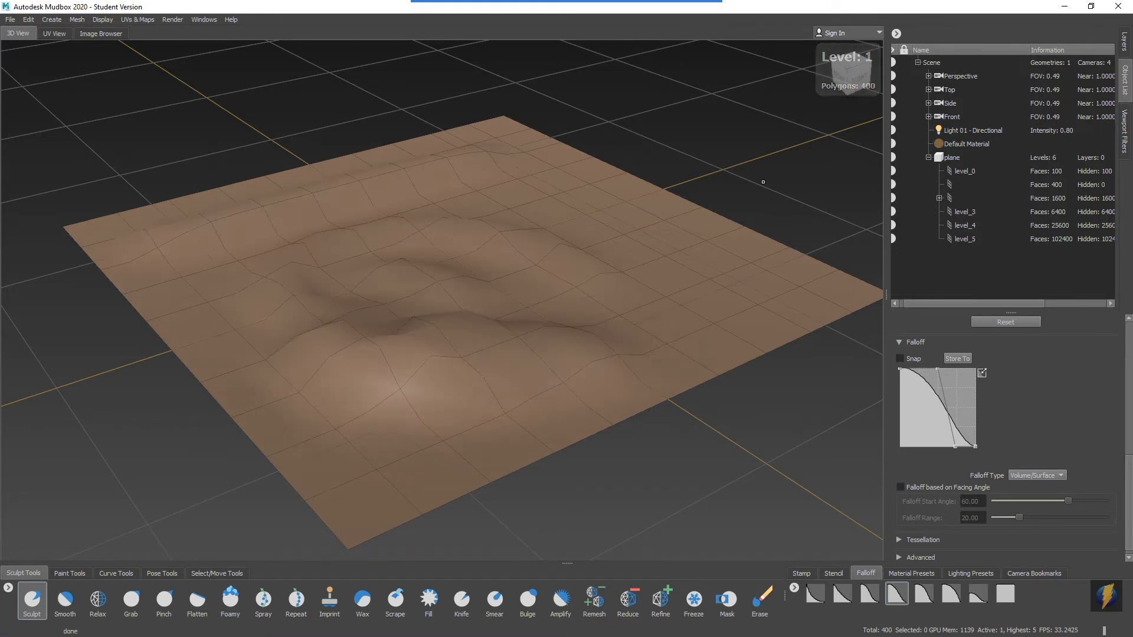
pyautogui.press('pageup')
pyautogui.press('pageup')
pyautogui.press('pageup')
pyautogui.press('pageup')
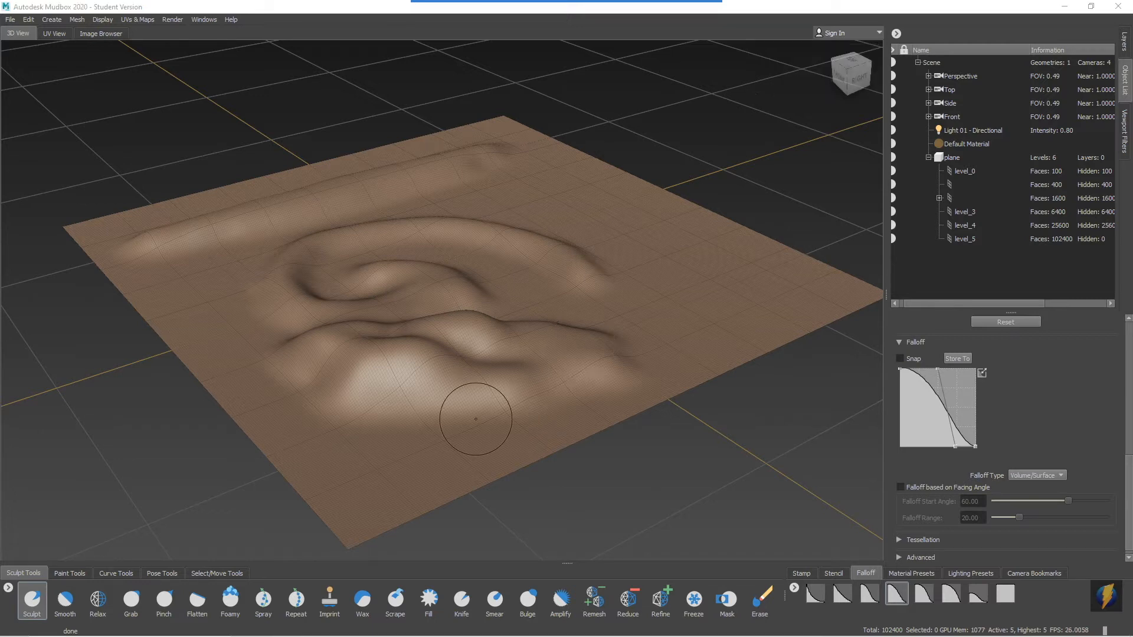
# Try to erase part of the sculpted ridges on the plane with the Erase brush.
pyautogui.moveTo(651, 5)
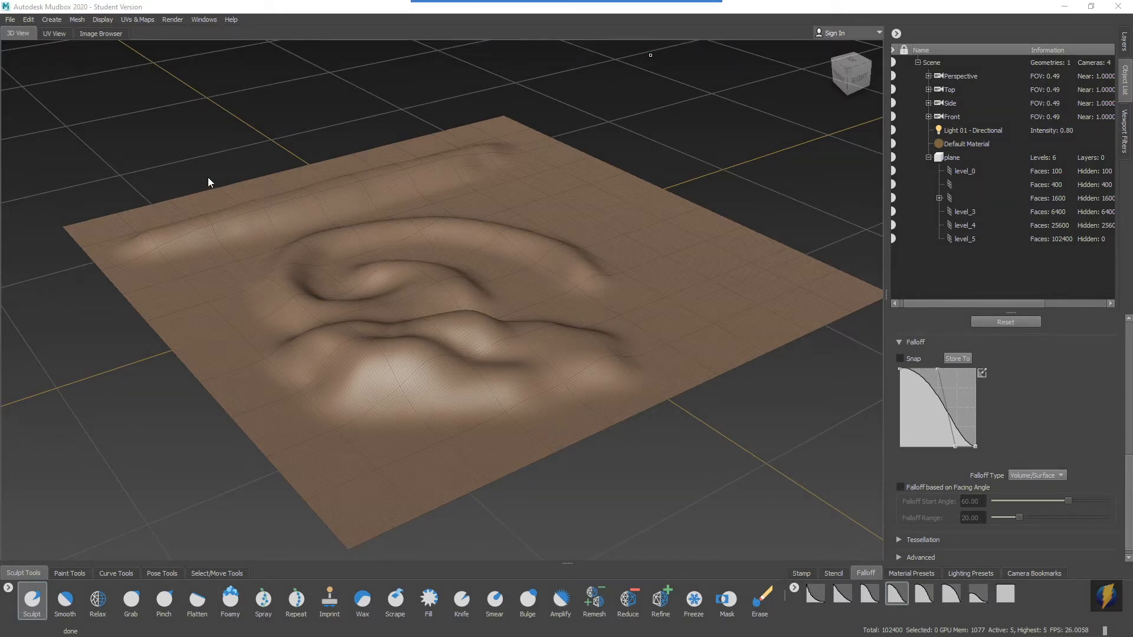
pyautogui.moveTo(239, 115)
pyautogui.mouseDown()
pyautogui.moveTo(81, 422)
pyautogui.moveTo(42, 556)
pyautogui.moveTo(68, 522)
pyautogui.moveTo(637, 414)
pyautogui.moveTo(763, 591)
pyautogui.mouseUp()
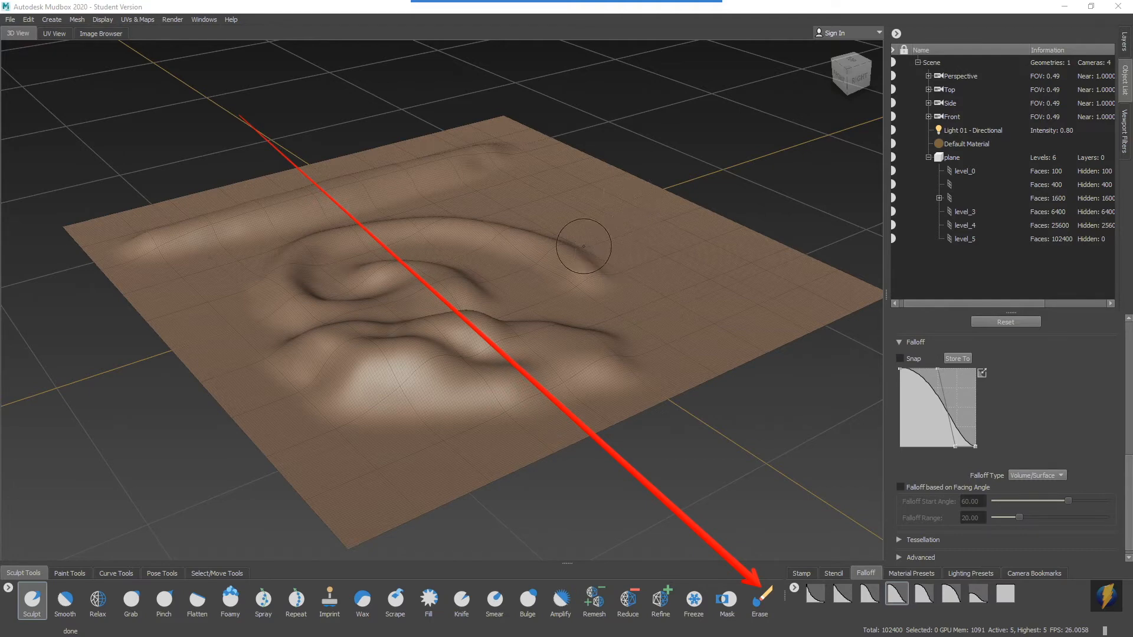
pyautogui.keyDown('alt'); pyautogui.moveTo(584, 243); pyautogui.dragTo(663, 221, button='middle'); pyautogui.keyUp('alt')
pyautogui.keyDown('alt'); pyautogui.moveTo(663, 221); pyautogui.dragTo(584, 246); pyautogui.keyUp('alt')
pyautogui.moveTo(593, 252)
pyautogui.keyDown('alt'); pyautogui.mouseDown(button='middle')
pyautogui.moveTo(590, 220)
pyautogui.moveTo(516, 217)
pyautogui.mouseUp(button='middle'); pyautogui.keyUp('alt')
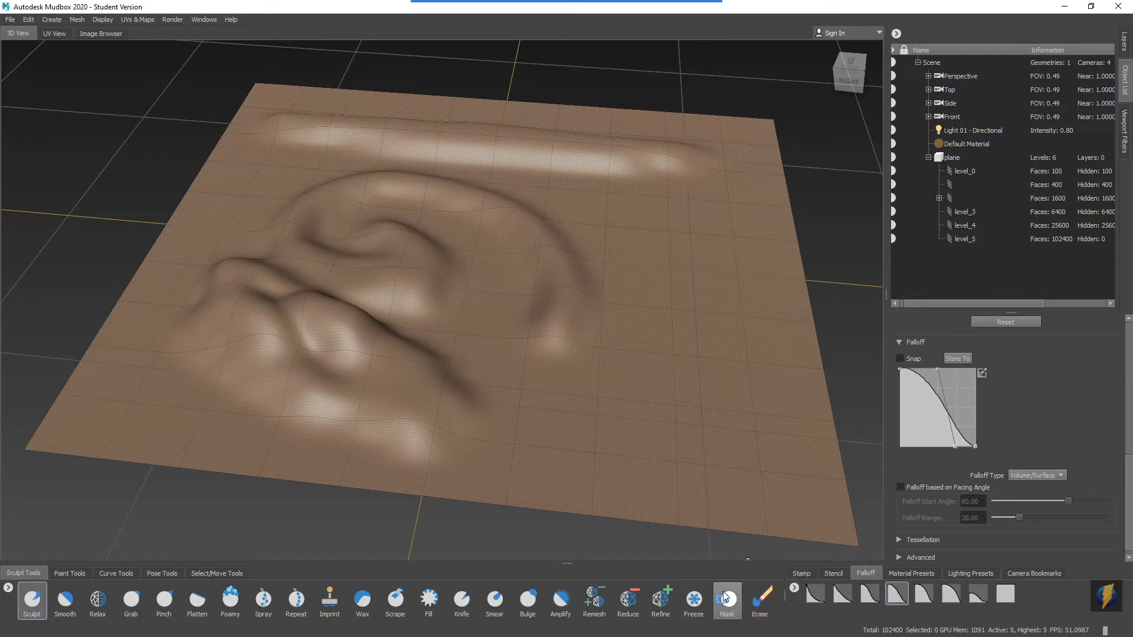
pyautogui.click(761, 599)
pyautogui.keyDown('alt'); pyautogui.moveTo(557, 304); pyautogui.dragTo(572, 306, button='middle'); pyautogui.keyUp('alt')
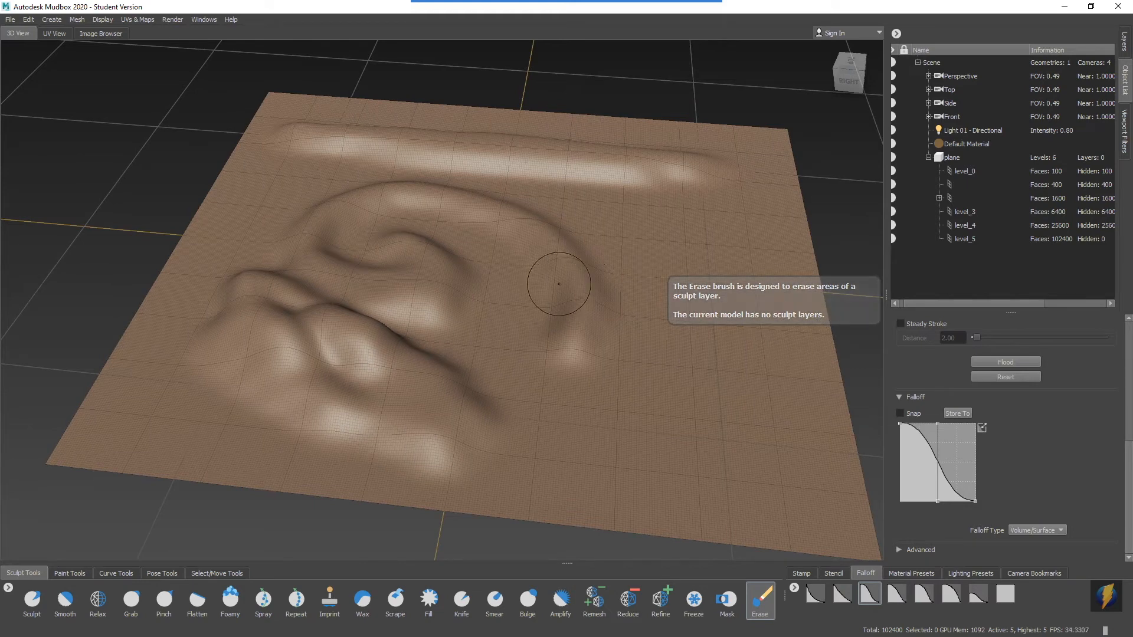
pyautogui.keyDown('alt'); pyautogui.moveTo(559, 284); pyautogui.dragTo(561, 293); pyautogui.keyUp('alt')
pyautogui.keyDown('alt'); pyautogui.moveTo(494, 313); pyautogui.dragTo(538, 310, button='right'); pyautogui.keyUp('alt')
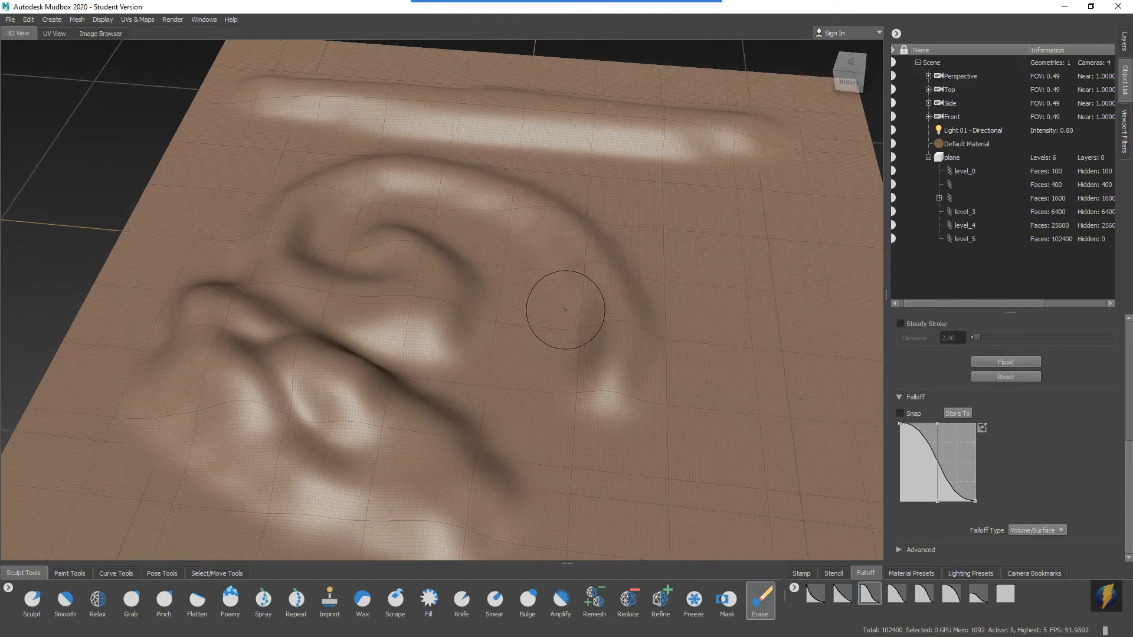
pyautogui.keyDown('alt'); pyautogui.moveTo(499, 300); pyautogui.dragTo(519, 302); pyautogui.keyUp('alt')
pyautogui.keyDown('alt'); pyautogui.moveTo(696, 275); pyautogui.dragTo(425, 259, button='right'); pyautogui.keyUp('alt')
pyautogui.keyDown('alt'); pyautogui.moveTo(413, 260); pyautogui.dragTo(490, 247); pyautogui.keyUp('alt')
# Delete the sculpted plane from the scene.
pyautogui.click(953, 158)
pyautogui.keyDown('alt'); pyautogui.moveTo(584, 268); pyautogui.dragTo(538, 278); pyautogui.keyUp('alt')
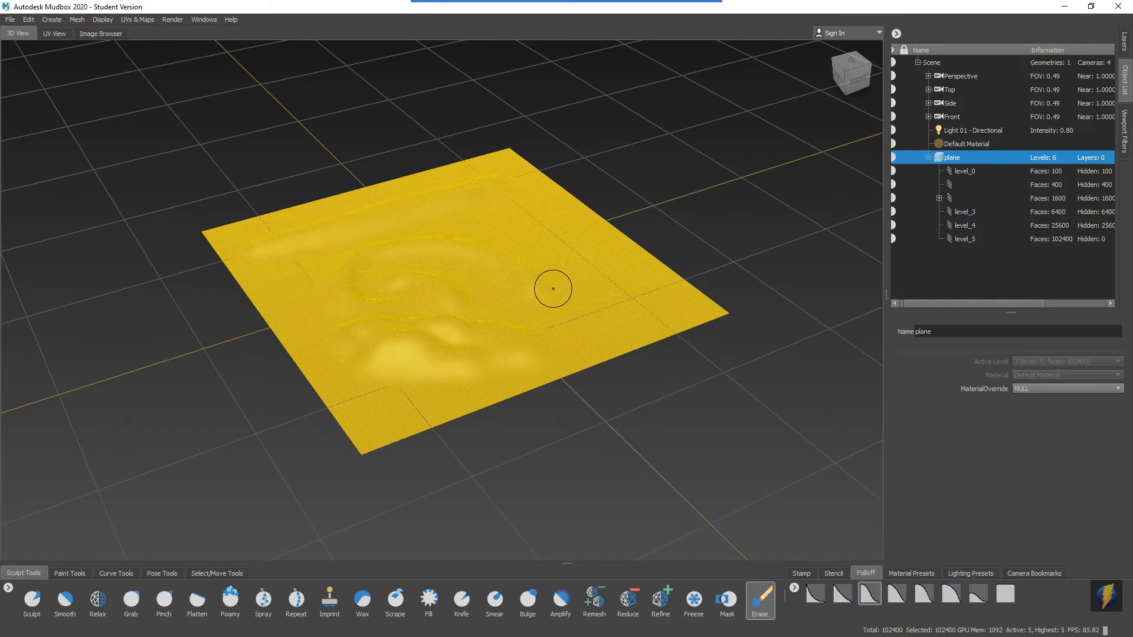
pyautogui.press('Delete')
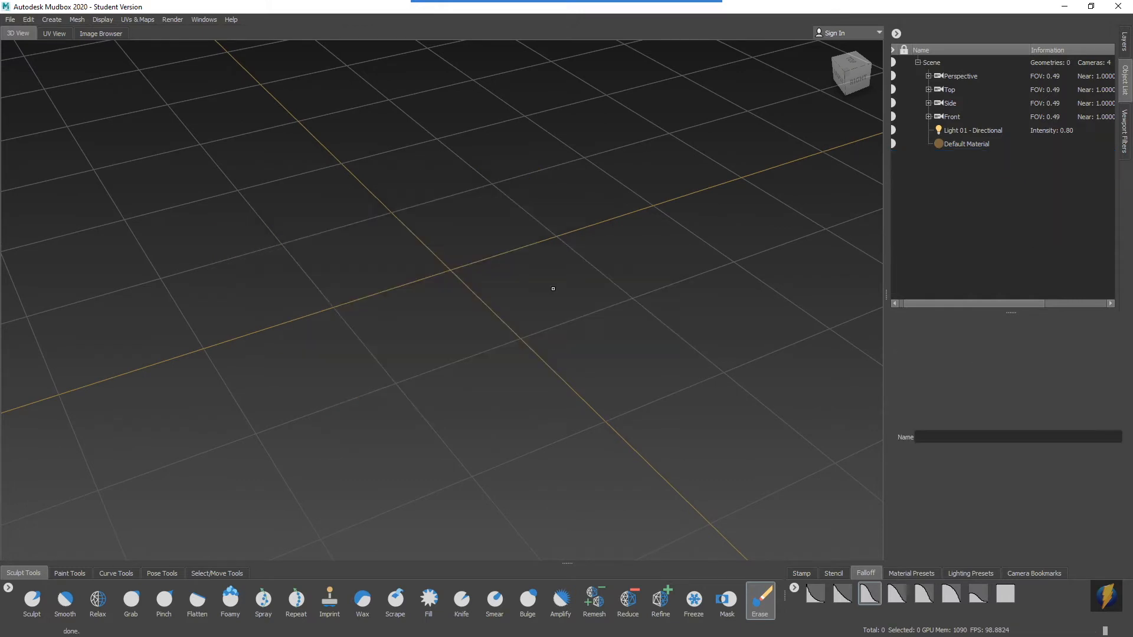
# Create a new plane mesh.
pyautogui.keyDown('alt'); pyautogui.moveTo(487, 381); pyautogui.dragTo(404, 288); pyautogui.keyUp('alt')
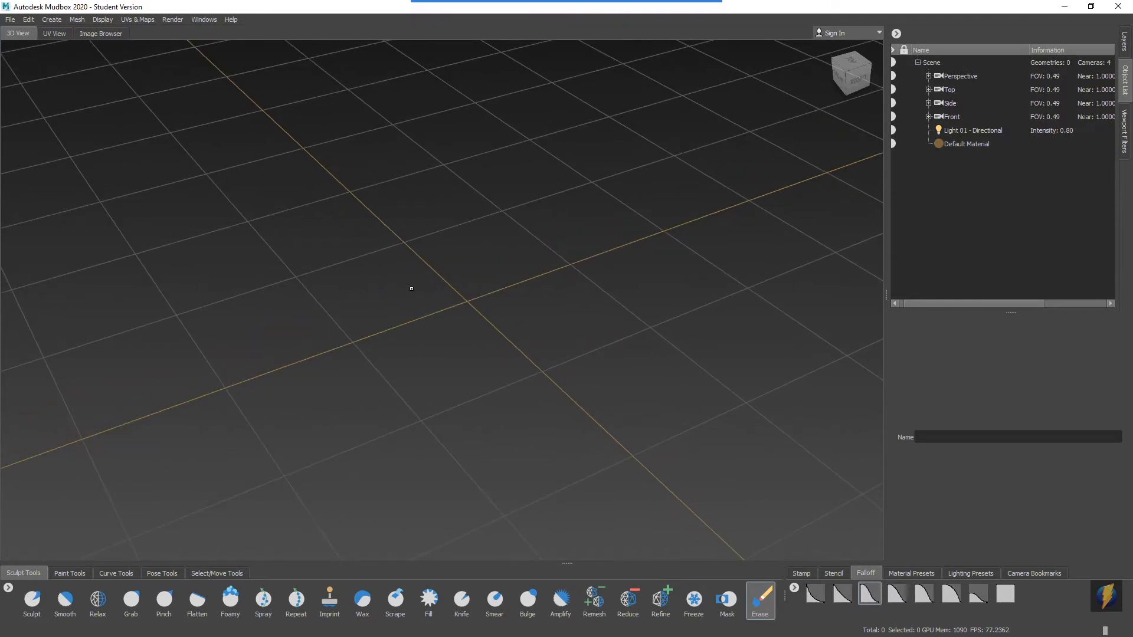
pyautogui.click(52, 20)
pyautogui.moveTo(54, 28)
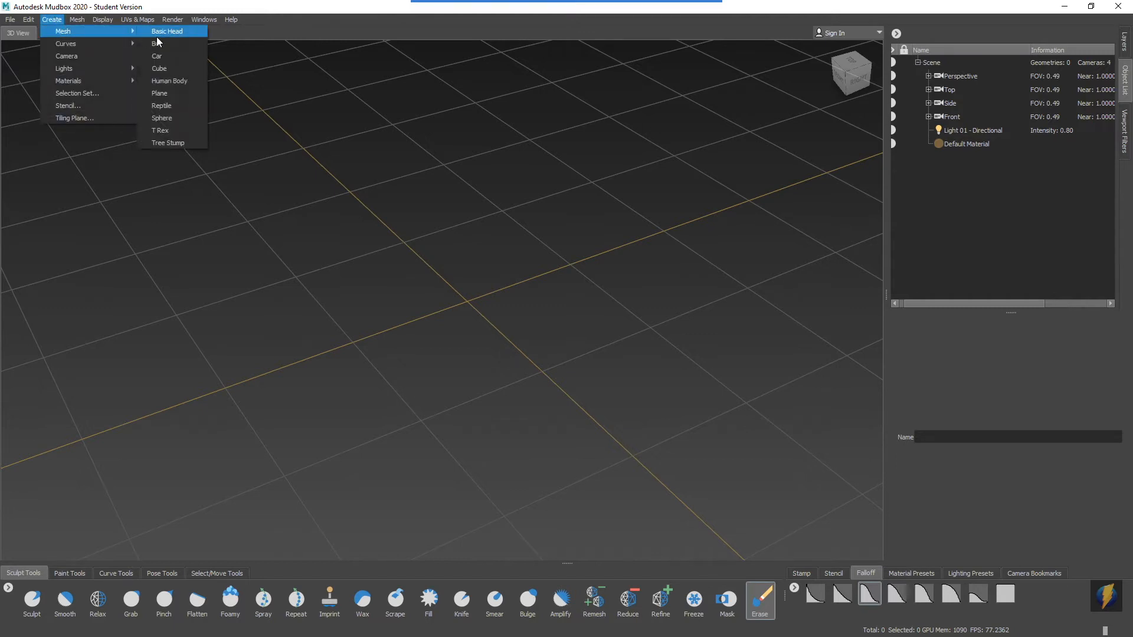
pyautogui.click(171, 94)
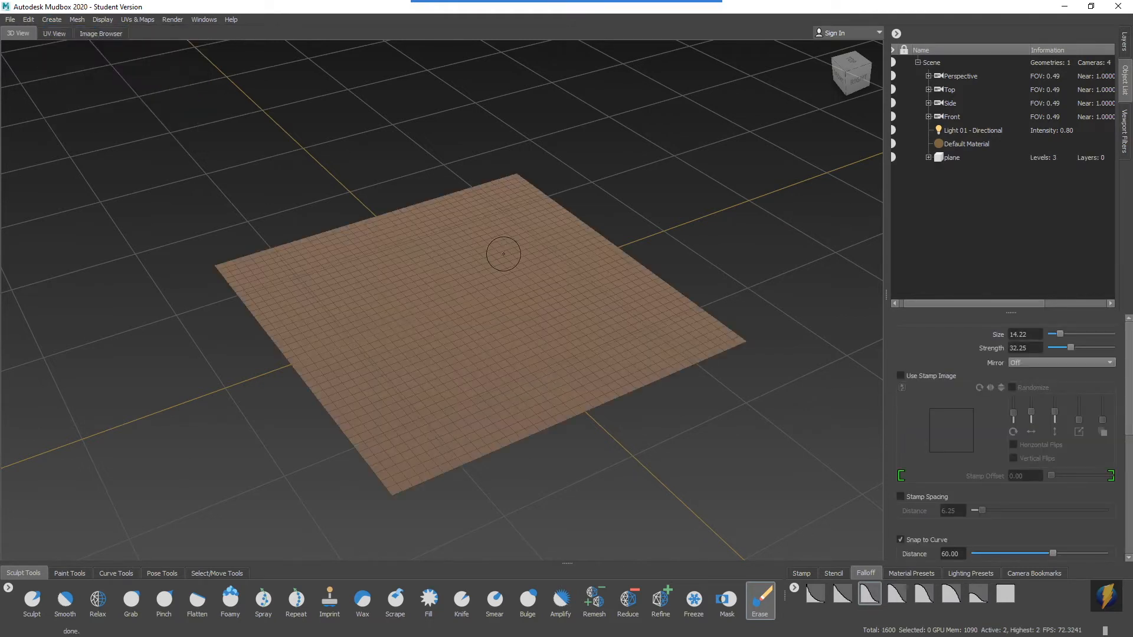
pyautogui.moveTo(505, 253)
pyautogui.keyDown('alt'); pyautogui.mouseDown(button='middle')
pyautogui.moveTo(493, 244)
pyautogui.moveTo(499, 206)
pyautogui.moveTo(515, 213)
pyautogui.mouseUp(button='middle'); pyautogui.keyUp('alt')
pyautogui.keyDown('alt'); pyautogui.moveTo(718, 318); pyautogui.dragTo(708, 314); pyautogui.keyUp('alt')
# Bring up the new plane's layers and add a new sculpt layer to it.
pyautogui.moveTo(463, 5)
pyautogui.click(597, 27)
pyautogui.moveTo(690, 145)
pyautogui.mouseDown()
pyautogui.moveTo(990, 62)
pyautogui.moveTo(1120, 45)
pyautogui.mouseUp()
pyautogui.click(1122, 45)
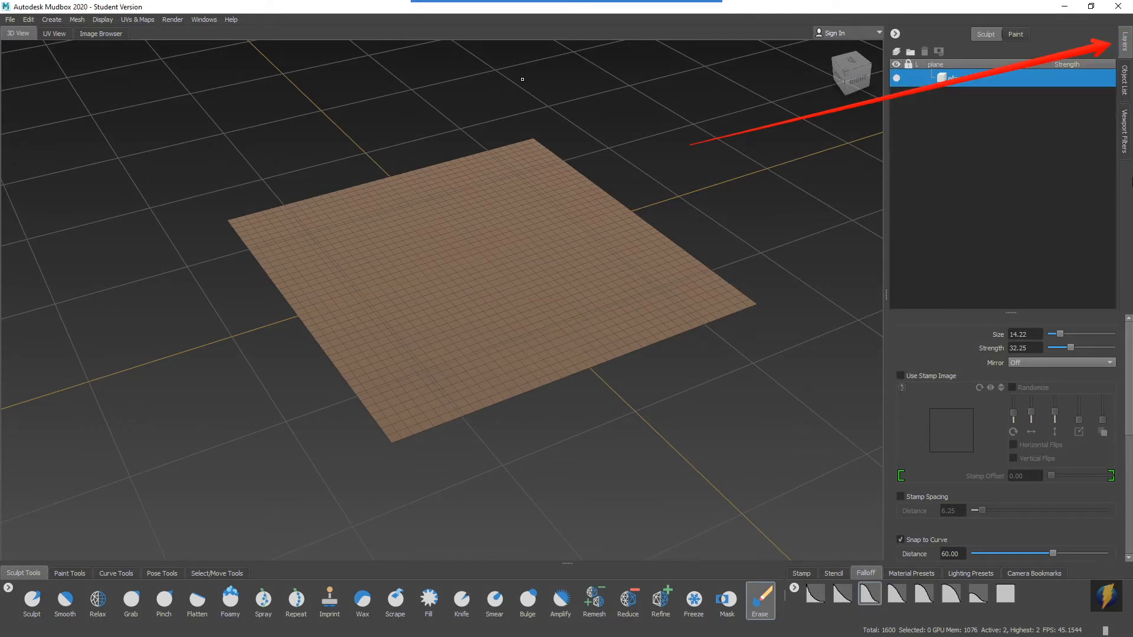
pyautogui.keyDown('alt'); pyautogui.moveTo(618, 223); pyautogui.dragTo(563, 211); pyautogui.keyUp('alt')
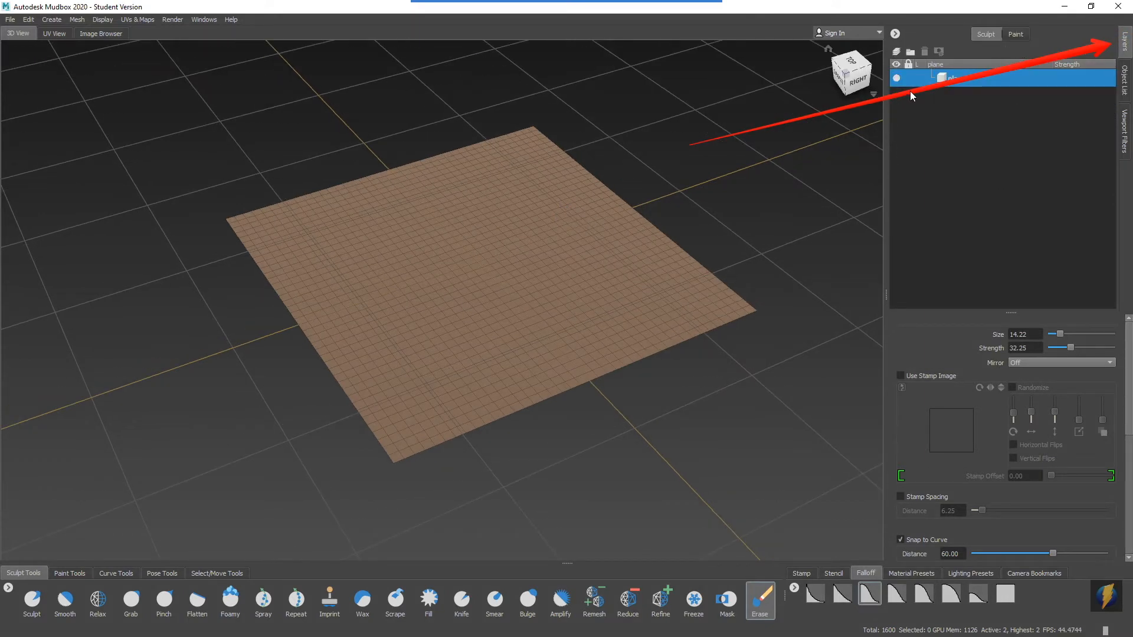
pyautogui.click(895, 51)
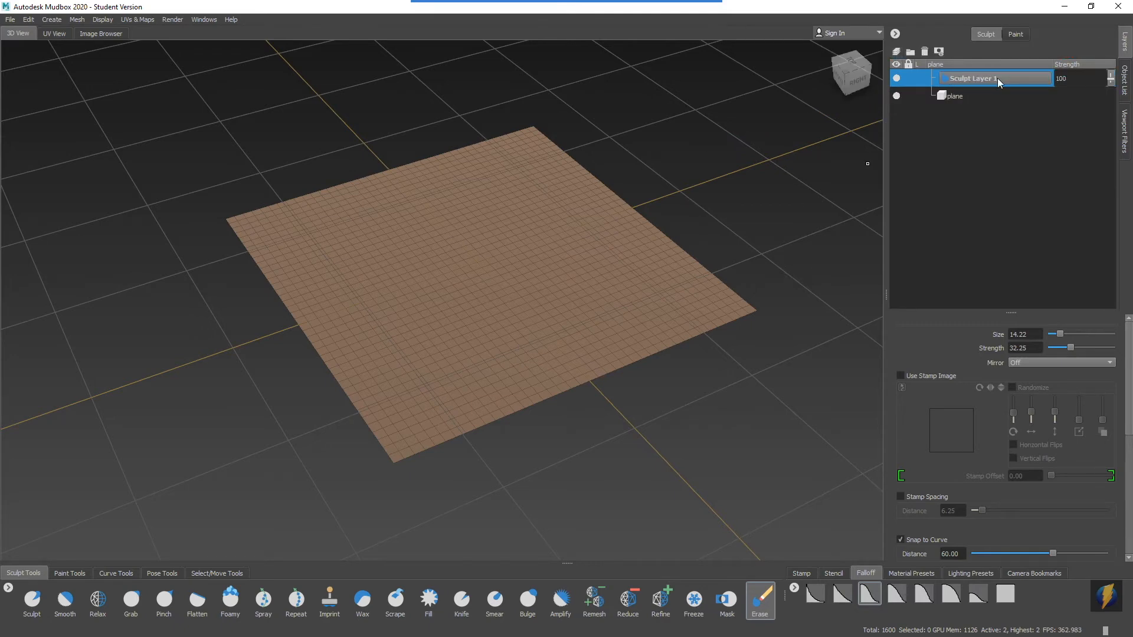
# Sculpt a zigzag ridge along one side of the plane on the new layer with the Sculpt brush.
pyautogui.keyDown('alt'); pyautogui.moveTo(541, 205); pyautogui.dragTo(584, 213, button='middle'); pyautogui.keyUp('alt')
pyautogui.keyDown('alt'); pyautogui.moveTo(584, 213); pyautogui.dragTo(531, 232); pyautogui.keyUp('alt')
pyautogui.keyDown('alt'); pyautogui.moveTo(531, 232); pyautogui.dragTo(529, 271, button='right'); pyautogui.keyUp('alt')
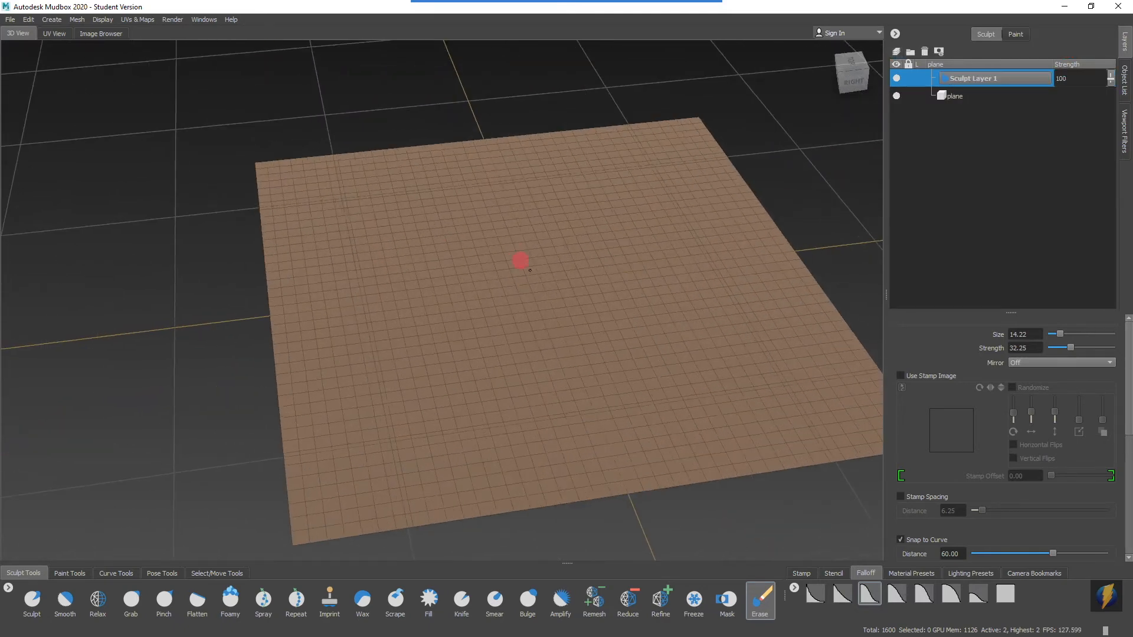
pyautogui.keyDown('alt'); pyautogui.moveTo(530, 270); pyautogui.dragTo(497, 271, button='middle'); pyautogui.keyUp('alt')
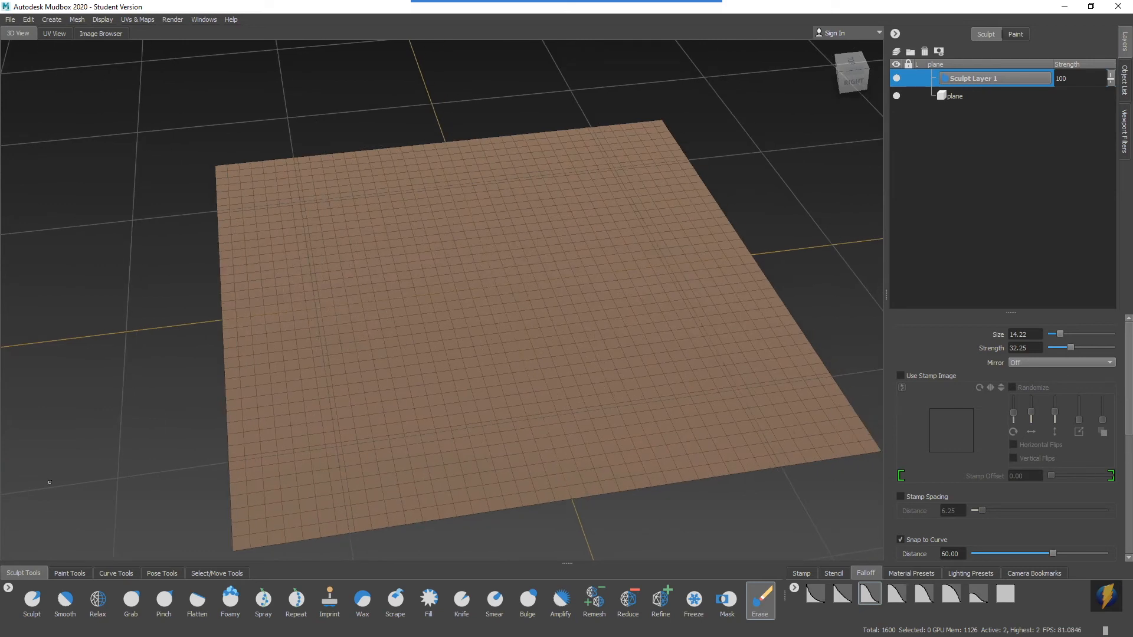
pyautogui.click(32, 601)
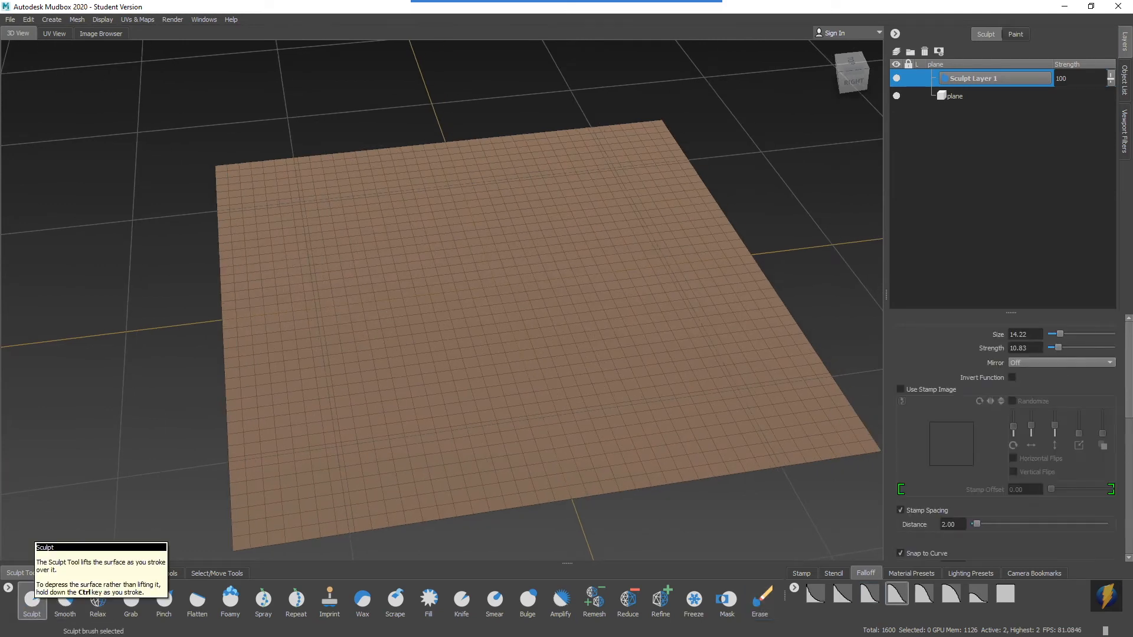
pyautogui.keyDown('alt'); pyautogui.moveTo(543, 336); pyautogui.dragTo(541, 329, button='middle'); pyautogui.keyUp('alt')
pyautogui.keyDown('alt'); pyautogui.moveTo(541, 329); pyautogui.dragTo(522, 308); pyautogui.keyUp('alt')
pyautogui.moveTo(375, 188)
pyautogui.mouseDown()
pyautogui.moveTo(374, 207)
pyautogui.moveTo(291, 250)
pyautogui.moveTo(407, 273)
pyautogui.moveTo(351, 357)
pyautogui.moveTo(433, 382)
pyautogui.moveTo(478, 420)
pyautogui.mouseUp()
pyautogui.moveTo(596, 364)
pyautogui.keyDown('alt'); pyautogui.mouseDown()
pyautogui.moveTo(463, 341)
pyautogui.moveTo(586, 340)
pyautogui.mouseUp(); pyautogui.keyUp('alt')
pyautogui.keyDown('alt'); pyautogui.moveTo(291, 355); pyautogui.dragTo(348, 367, button='right'); pyautogui.keyUp('alt')
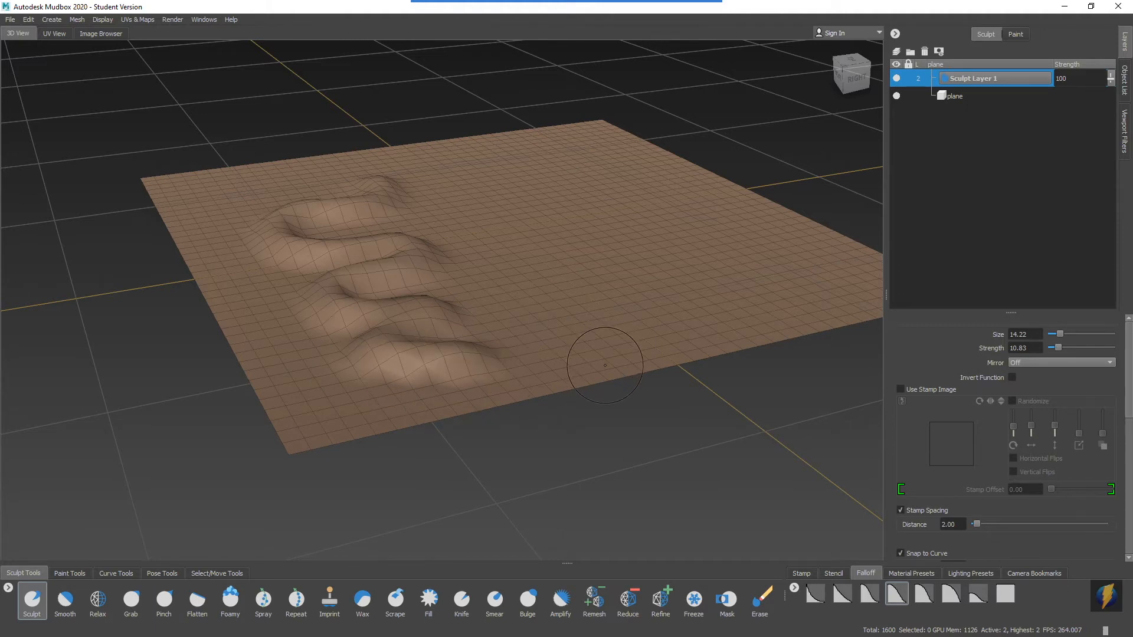
# Add new subdivision levels to the plane, bringing its mesh up to level 6.
pyautogui.hotkey('shift', 'd')
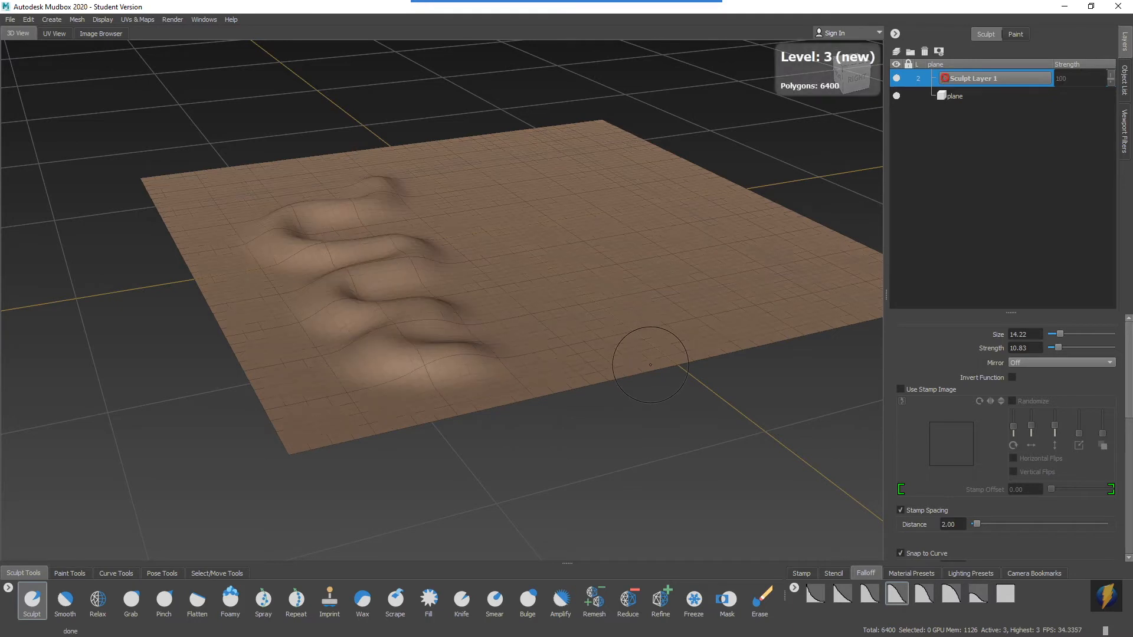
pyautogui.hotkey('shift', 'd')
pyautogui.hotkey('shift', 'd')
pyautogui.hotkey('shift', 'd')
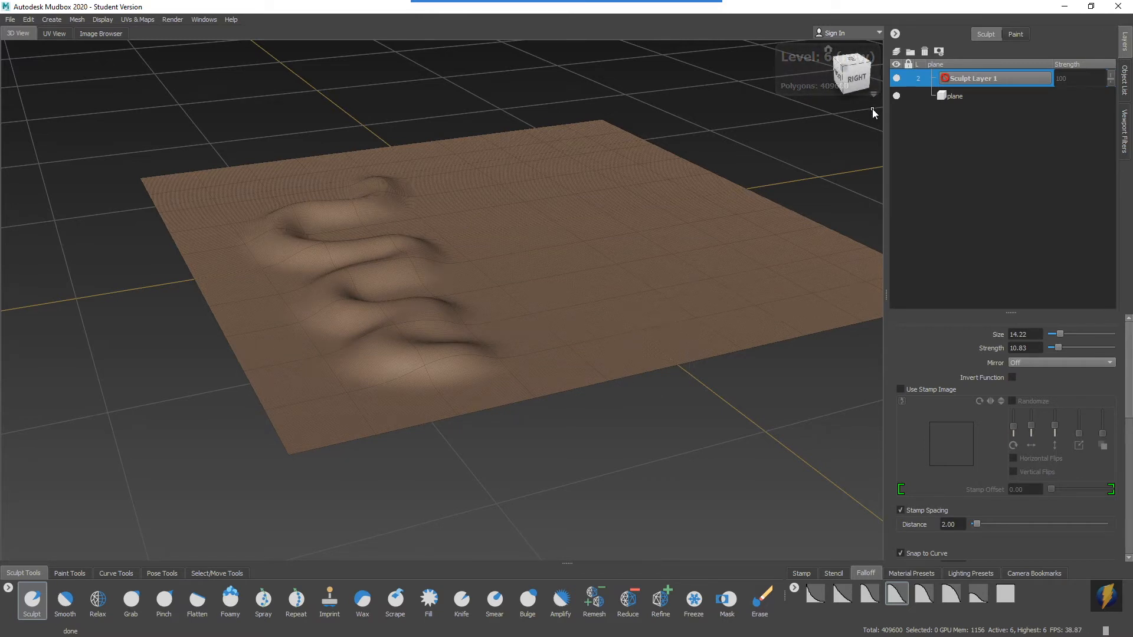
pyautogui.moveTo(702, 143)
pyautogui.keyDown('alt'); pyautogui.mouseDown()
pyautogui.moveTo(607, 161)
pyautogui.moveTo(695, 163)
pyautogui.moveTo(715, 136)
pyautogui.mouseUp(); pyautogui.keyUp('alt')
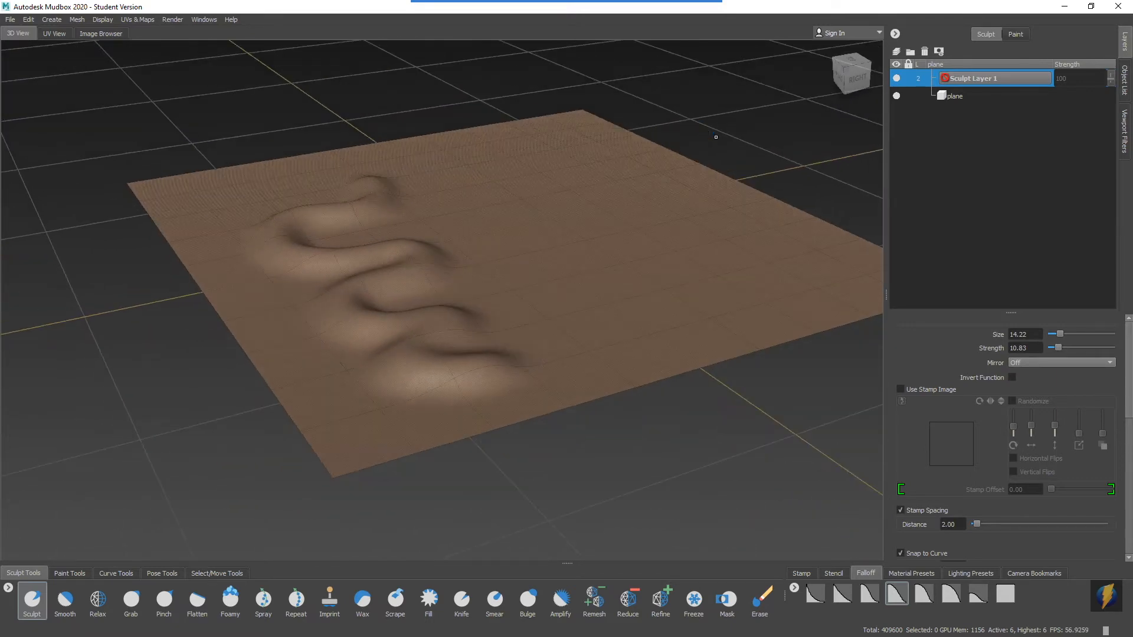
# Step the plane's mesh down to level 1 and back up to level 6 to compare the ridge's detail.
pyautogui.press('pagedown')
pyautogui.press('pagedown')
pyautogui.press('pagedown')
pyautogui.press('pagedown')
pyautogui.press('pagedown')
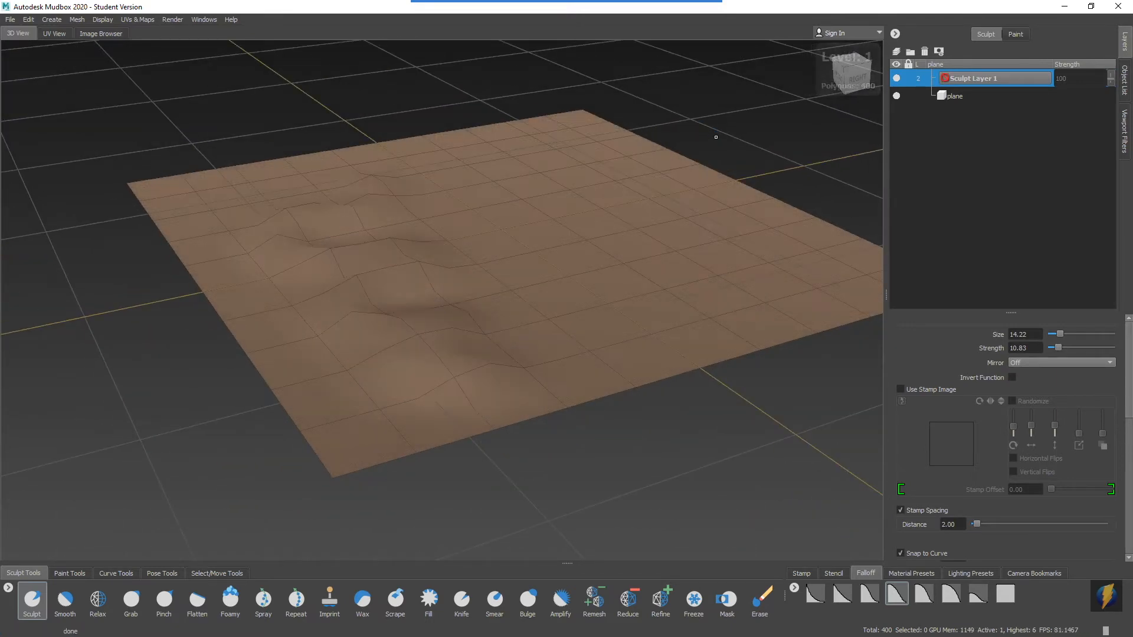
pyautogui.press('pageup')
pyautogui.press('pageup')
pyautogui.press('pageup')
pyautogui.press('pageup')
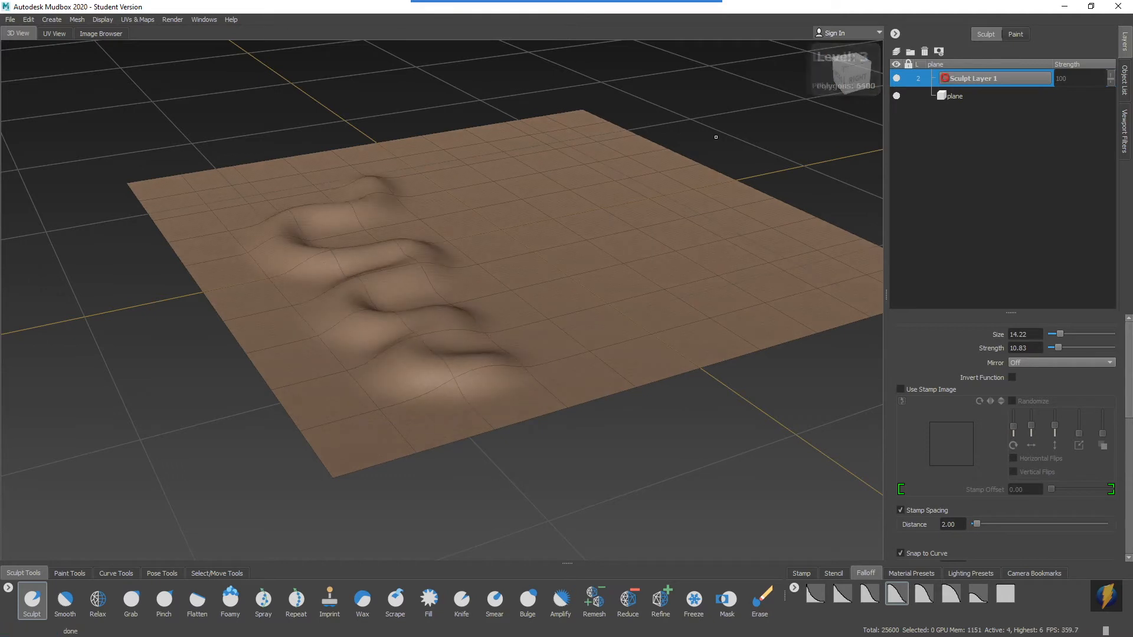
pyautogui.press('pageup')
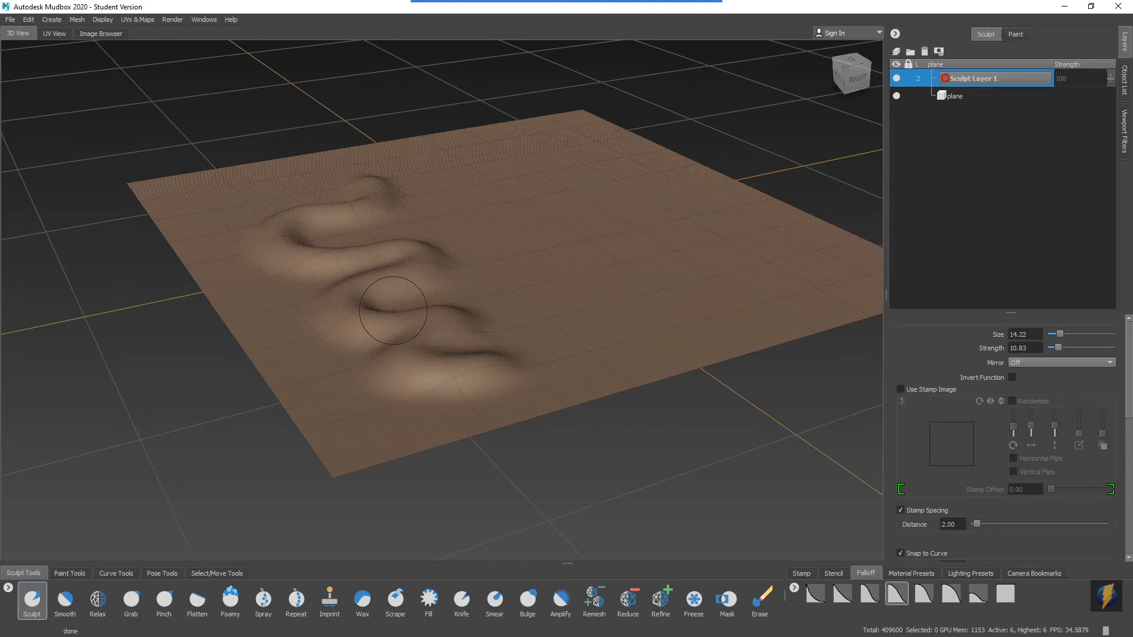
# Try to sculpt on the first sculpt layer with the plane at level 6.
pyautogui.keyDown('alt'); pyautogui.moveTo(392, 307); pyautogui.dragTo(546, 308, button='right'); pyautogui.keyUp('alt')
pyautogui.moveTo(546, 308)
pyautogui.keyDown('alt'); pyautogui.mouseDown()
pyautogui.moveTo(526, 310)
pyautogui.moveTo(534, 304)
pyautogui.mouseUp(); pyautogui.keyUp('alt')
pyautogui.keyDown('alt'); pyautogui.moveTo(564, 283); pyautogui.dragTo(587, 281, button='right'); pyautogui.keyUp('alt')
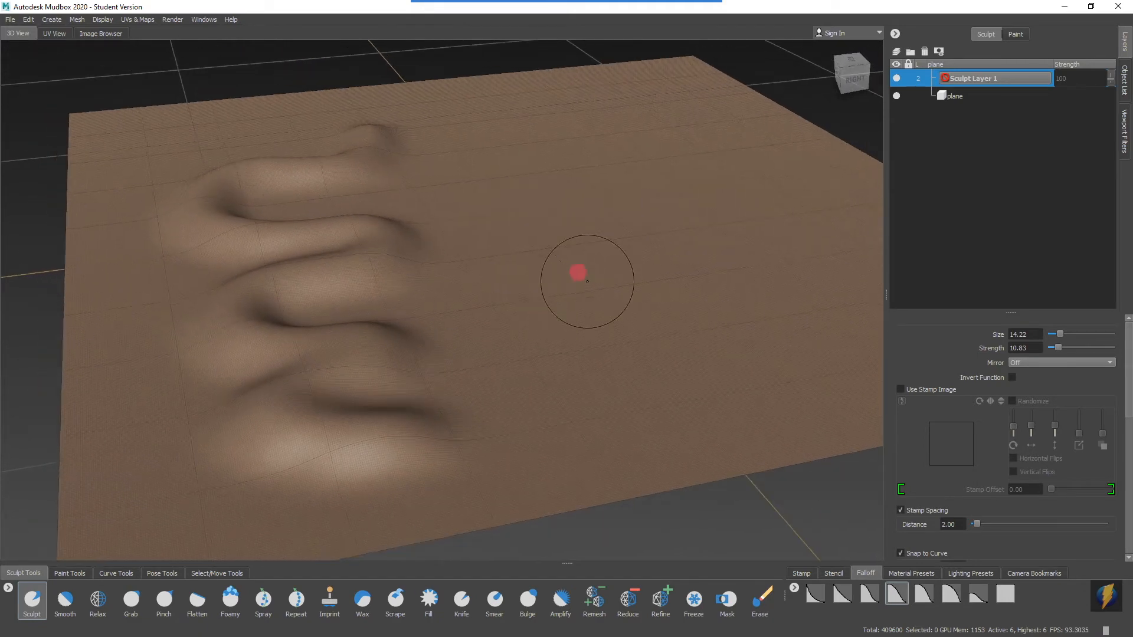
pyautogui.moveTo(595, 180)
pyautogui.mouseDown()
pyautogui.moveTo(584, 171)
pyautogui.moveTo(683, 263)
pyautogui.moveTo(689, 330)
pyautogui.moveTo(695, 253)
pyautogui.moveTo(645, 171)
pyautogui.moveTo(554, 250)
pyautogui.moveTo(616, 280)
pyautogui.moveTo(586, 210)
pyautogui.moveTo(609, 278)
pyautogui.moveTo(622, 222)
pyautogui.mouseUp()
pyautogui.keyDown('alt'); pyautogui.moveTo(485, 216); pyautogui.dragTo(494, 225, button='right'); pyautogui.keyUp('alt')
pyautogui.keyDown('alt'); pyautogui.moveTo(485, 216); pyautogui.dragTo(536, 213); pyautogui.keyUp('alt')
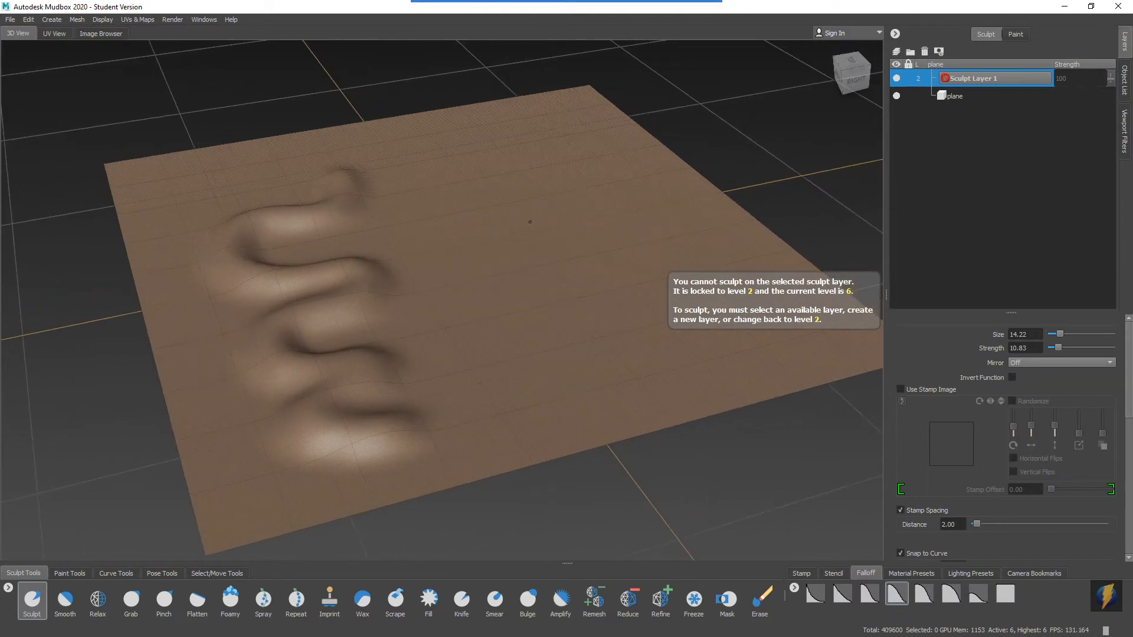
# Step the plane's mesh down to level 2 and sculpt a second wavy ridge beside the first one.
pyautogui.moveTo(545, 2)
pyautogui.click(610, 24)
pyautogui.moveTo(736, 166)
pyautogui.mouseDown()
pyautogui.moveTo(809, 150)
pyautogui.moveTo(920, 82)
pyautogui.mouseUp()
pyautogui.press('pagedown')
pyautogui.press('pagedown')
pyautogui.press('pagedown')
pyautogui.press('pagedown')
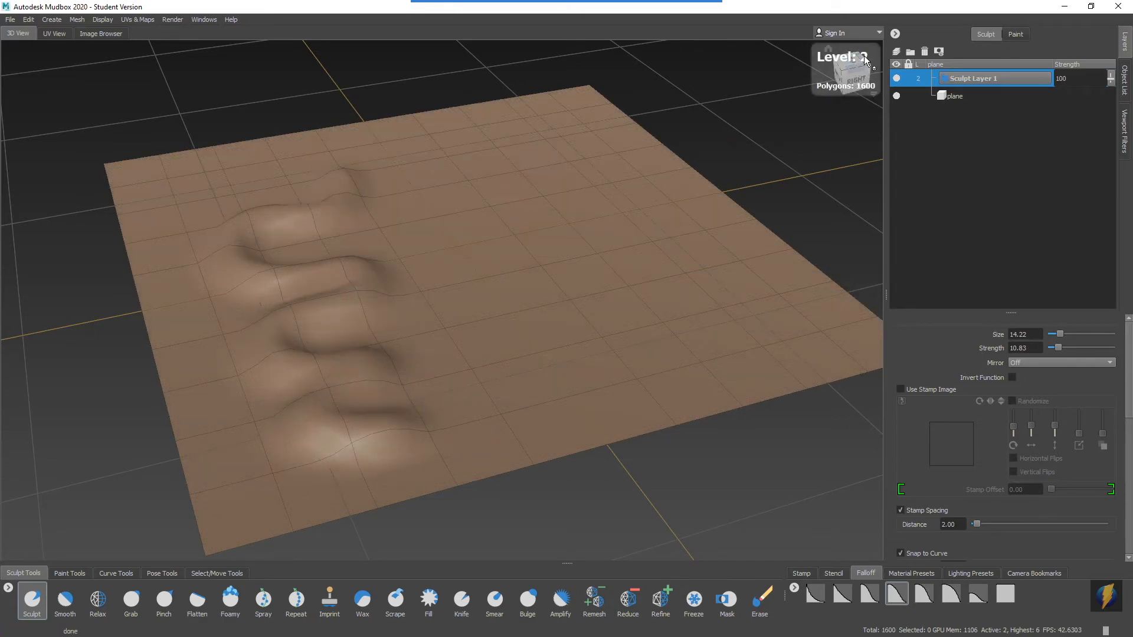
pyautogui.moveTo(445, 264)
pyautogui.mouseDown()
pyautogui.moveTo(432, 316)
pyautogui.moveTo(475, 364)
pyautogui.moveTo(637, 370)
pyautogui.mouseUp()
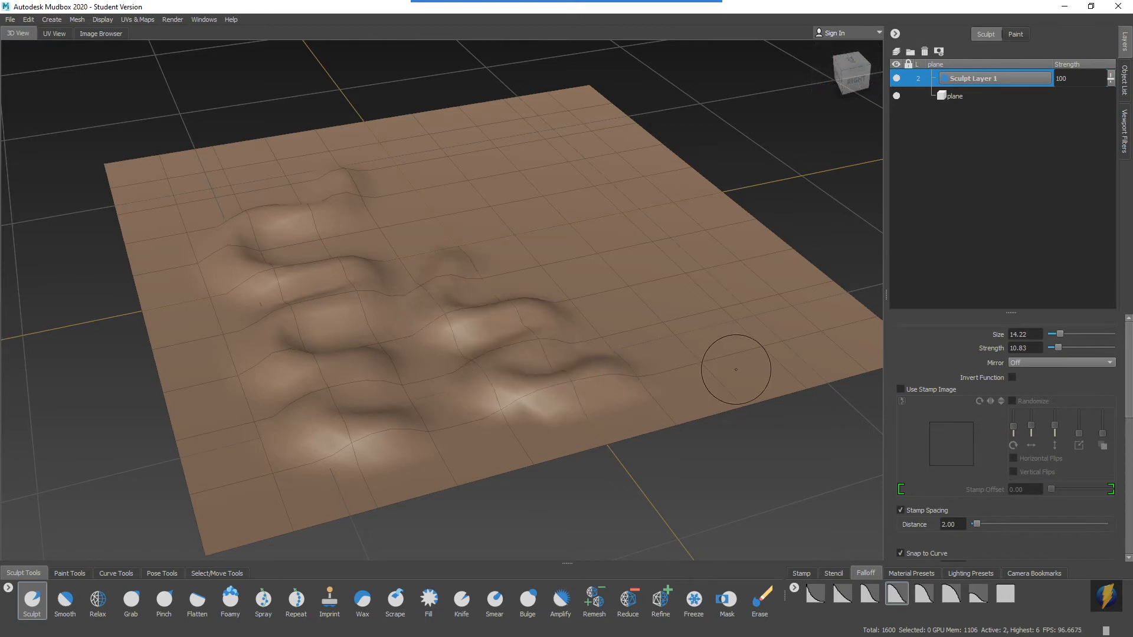
# Step the plane's mesh back up to level 6 and try sculpting on the first sculpt layer again.
pyautogui.press('pageup')
pyautogui.press('pageup')
pyautogui.press('pageup')
pyautogui.press('pageup')
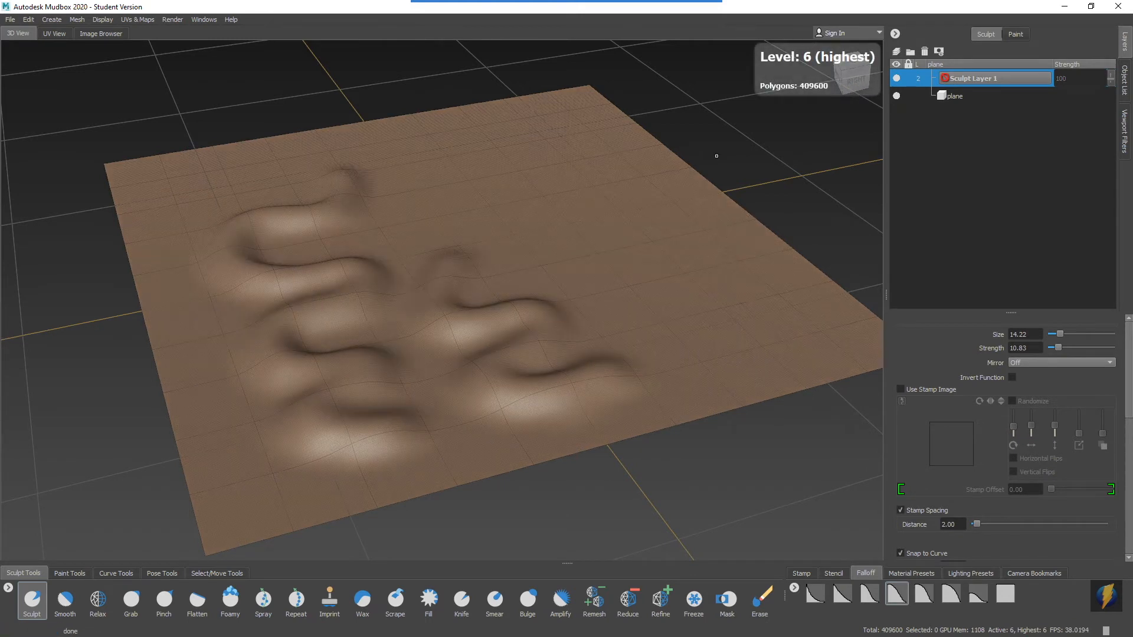
pyautogui.moveTo(531, 256)
pyautogui.keyDown('alt'); pyautogui.mouseDown()
pyautogui.moveTo(501, 263)
pyautogui.moveTo(423, 225)
pyautogui.moveTo(470, 310)
pyautogui.mouseUp(); pyautogui.keyUp('alt')
pyautogui.keyDown('alt'); pyautogui.moveTo(413, 378); pyautogui.dragTo(476, 330, button='middle'); pyautogui.keyUp('alt')
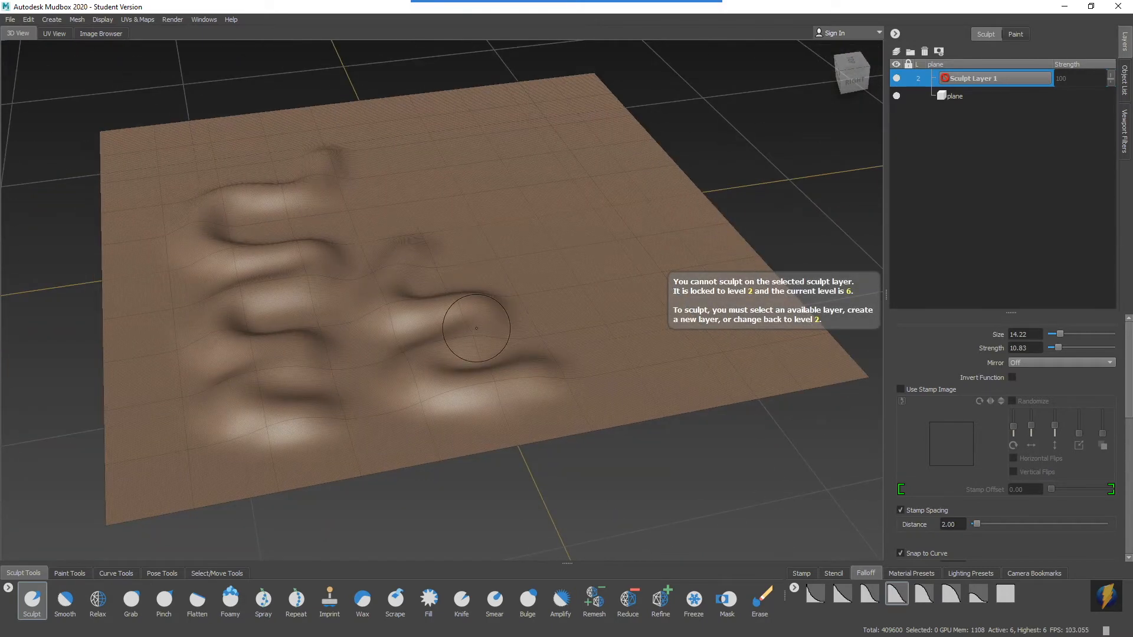
# Add a second sculpt layer and sculpt a wavy ridge across the plane's empty far area at level 6.
pyautogui.click(897, 54)
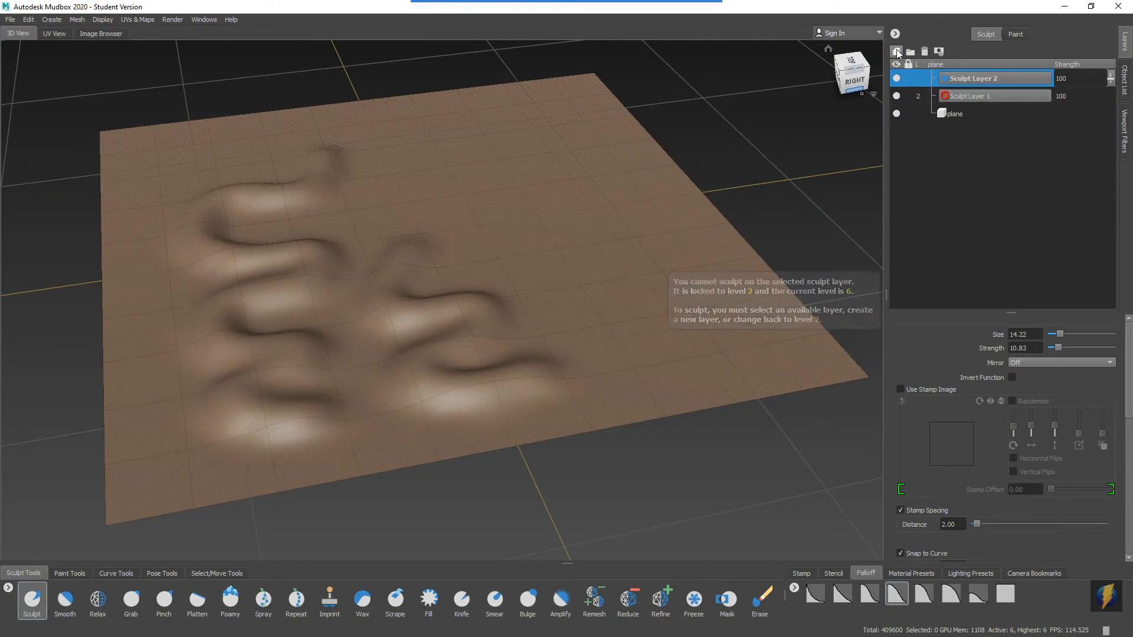
pyautogui.keyDown('alt'); pyautogui.moveTo(551, 217); pyautogui.dragTo(549, 252); pyautogui.keyUp('alt')
pyautogui.moveTo(468, 151)
pyautogui.mouseDown()
pyautogui.moveTo(423, 172)
pyautogui.moveTo(478, 203)
pyautogui.moveTo(481, 232)
pyautogui.moveTo(579, 260)
pyautogui.moveTo(545, 360)
pyautogui.mouseUp()
pyautogui.moveTo(565, 261)
pyautogui.keyDown('alt'); pyautogui.mouseDown()
pyautogui.moveTo(498, 256)
pyautogui.moveTo(585, 233)
pyautogui.moveTo(470, 232)
pyautogui.moveTo(425, 255)
pyautogui.moveTo(542, 242)
pyautogui.moveTo(527, 253)
pyautogui.mouseUp(); pyautogui.keyUp('alt')
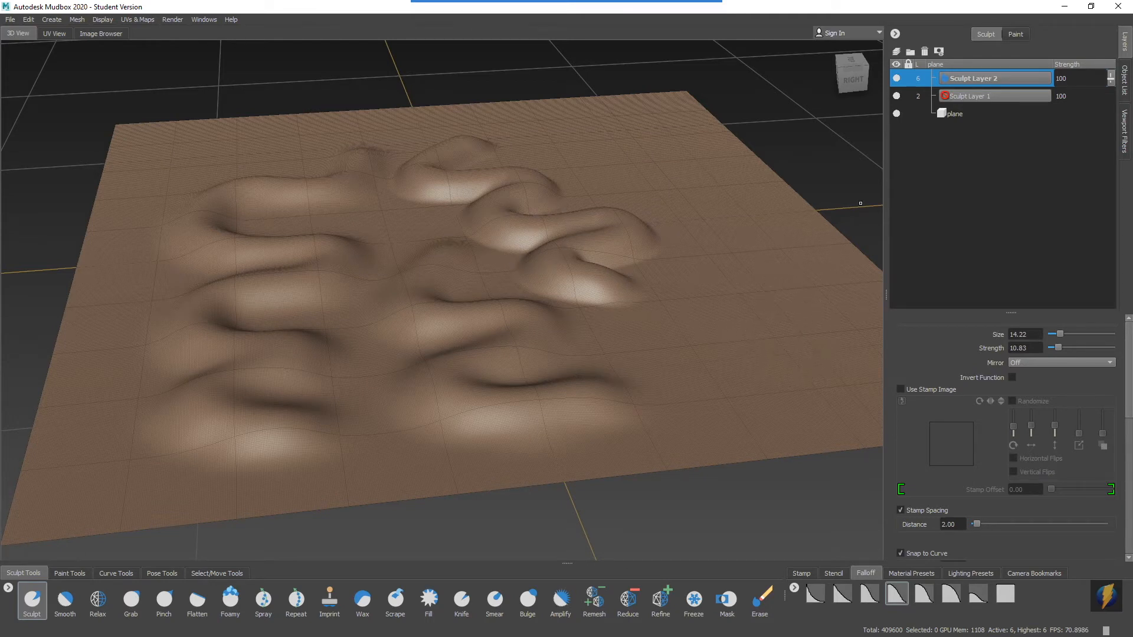
# Hide and show the first sculpt layer, and hide the second one, to compare their ridges.
pyautogui.click(897, 96)
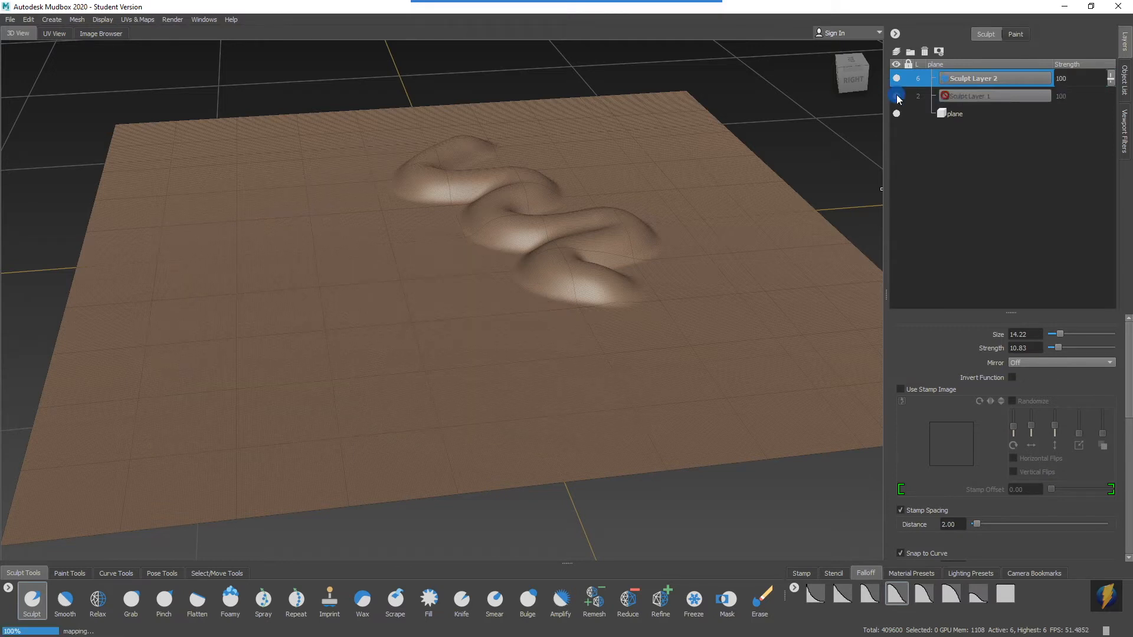
pyautogui.click(896, 96)
pyautogui.click(896, 79)
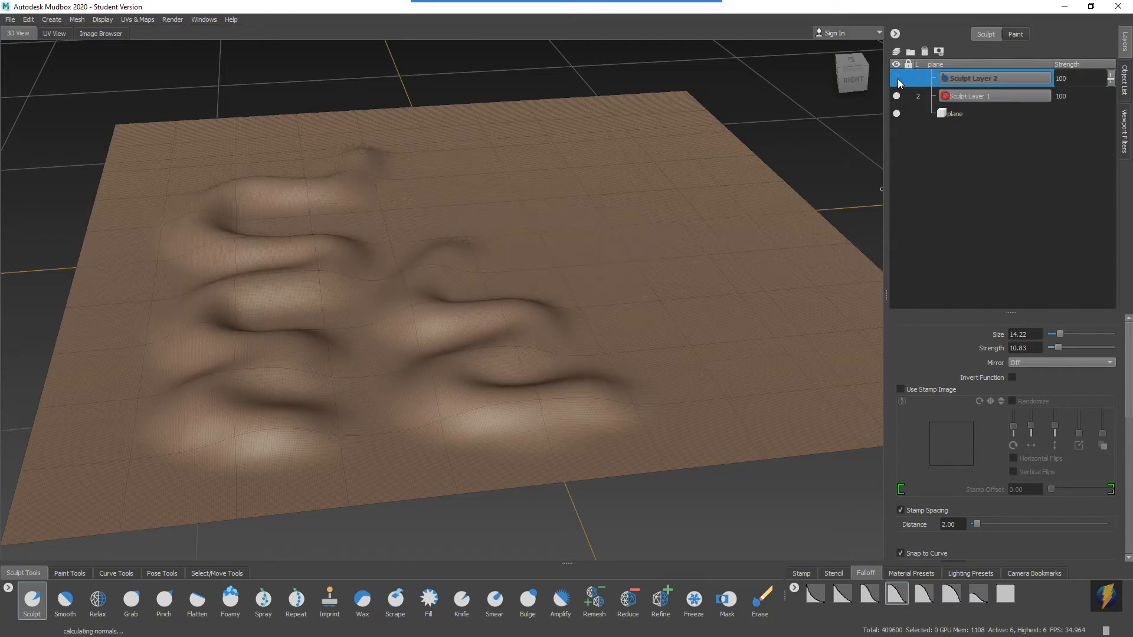
# Show the second sculpt layer again and try varying its strength, leaving it at 100.
pyautogui.click(897, 80)
pyautogui.keyDown('alt'); pyautogui.moveTo(437, 339); pyautogui.dragTo(601, 306, button='right'); pyautogui.keyUp('alt')
pyautogui.keyDown('alt'); pyautogui.moveTo(602, 306); pyautogui.dragTo(519, 370, button='middle'); pyautogui.keyUp('alt')
pyautogui.click(1111, 79)
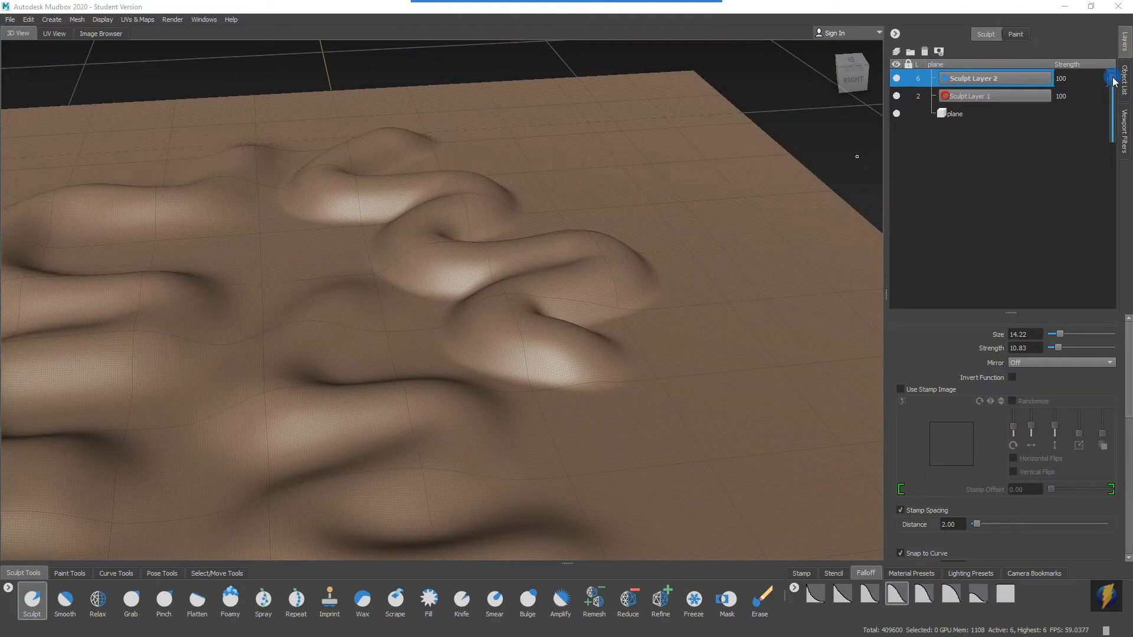
pyautogui.moveTo(1112, 80)
pyautogui.mouseDown()
pyautogui.moveTo(1114, 155)
pyautogui.moveTo(1111, 56)
pyautogui.mouseUp()
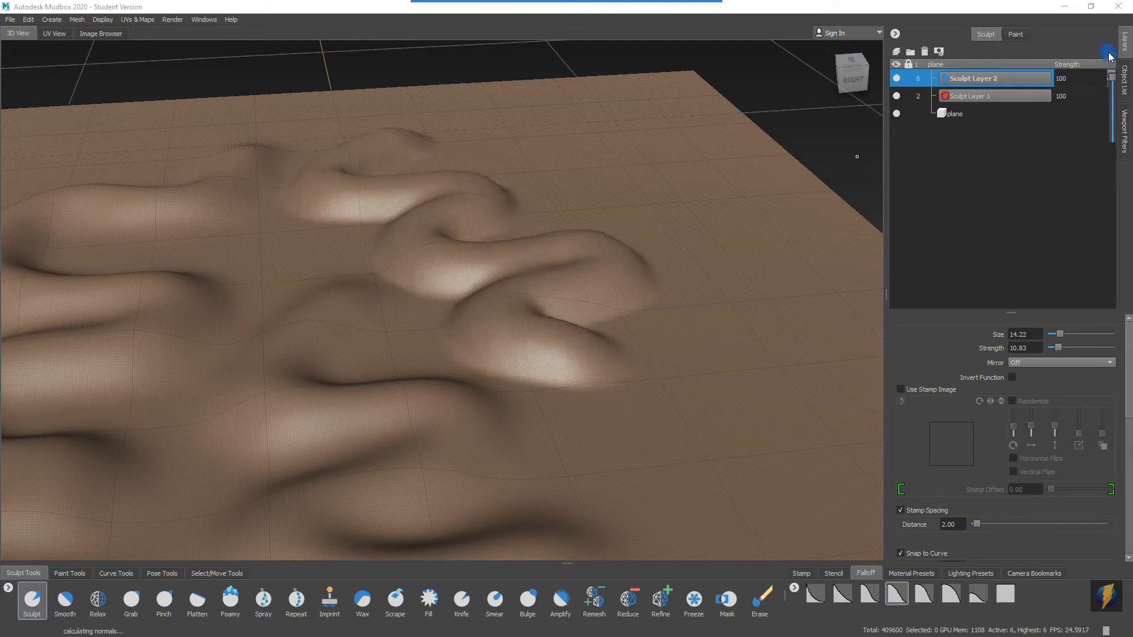
pyautogui.keyDown('alt'); pyautogui.moveTo(678, 258); pyautogui.dragTo(458, 259, button='right'); pyautogui.keyUp('alt')
pyautogui.keyDown('alt'); pyautogui.moveTo(458, 259); pyautogui.dragTo(495, 243); pyautogui.keyUp('alt')
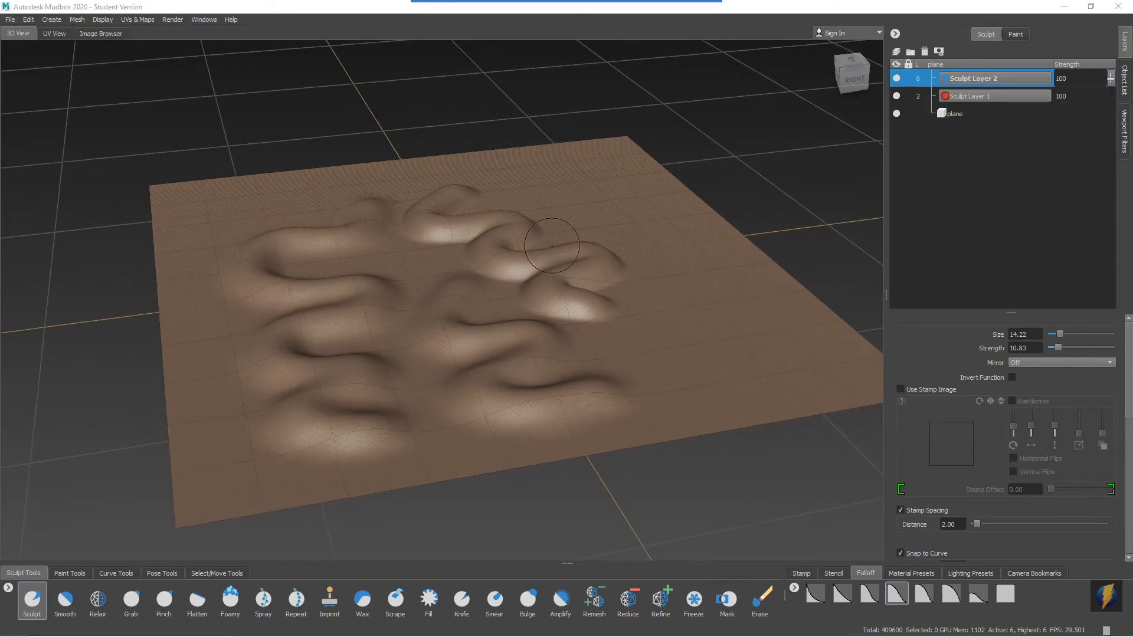
pyautogui.moveTo(555, 265)
pyautogui.keyDown('alt'); pyautogui.mouseDown()
pyautogui.moveTo(534, 251)
pyautogui.moveTo(542, 262)
pyautogui.mouseUp(); pyautogui.keyUp('alt')
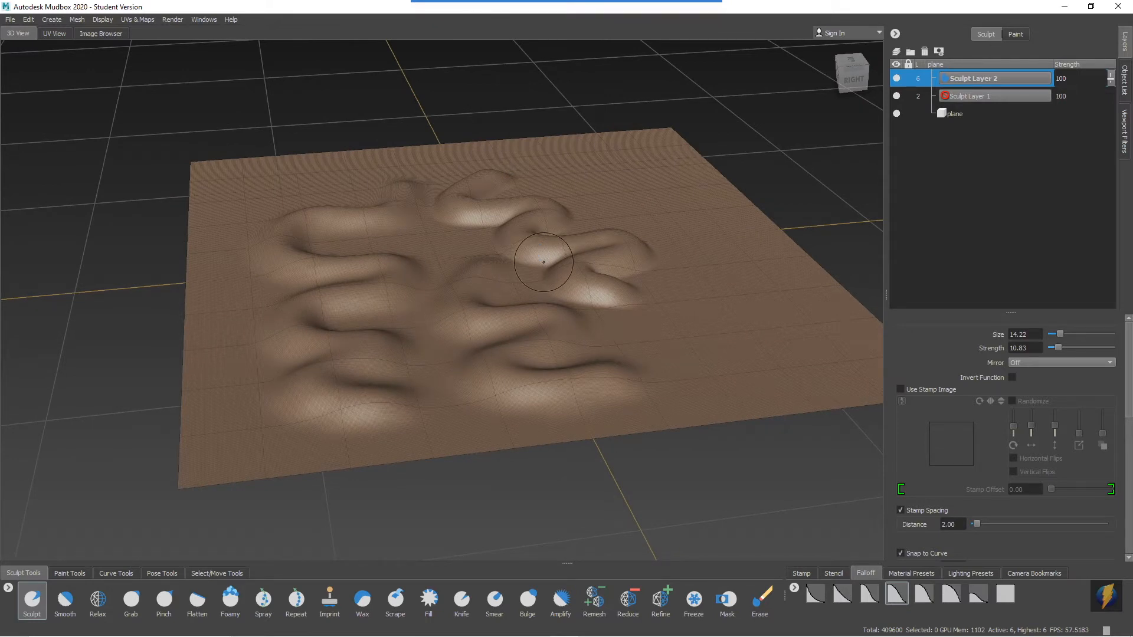
pyautogui.keyDown('alt'); pyautogui.moveTo(543, 262); pyautogui.dragTo(387, 334); pyautogui.keyUp('alt')
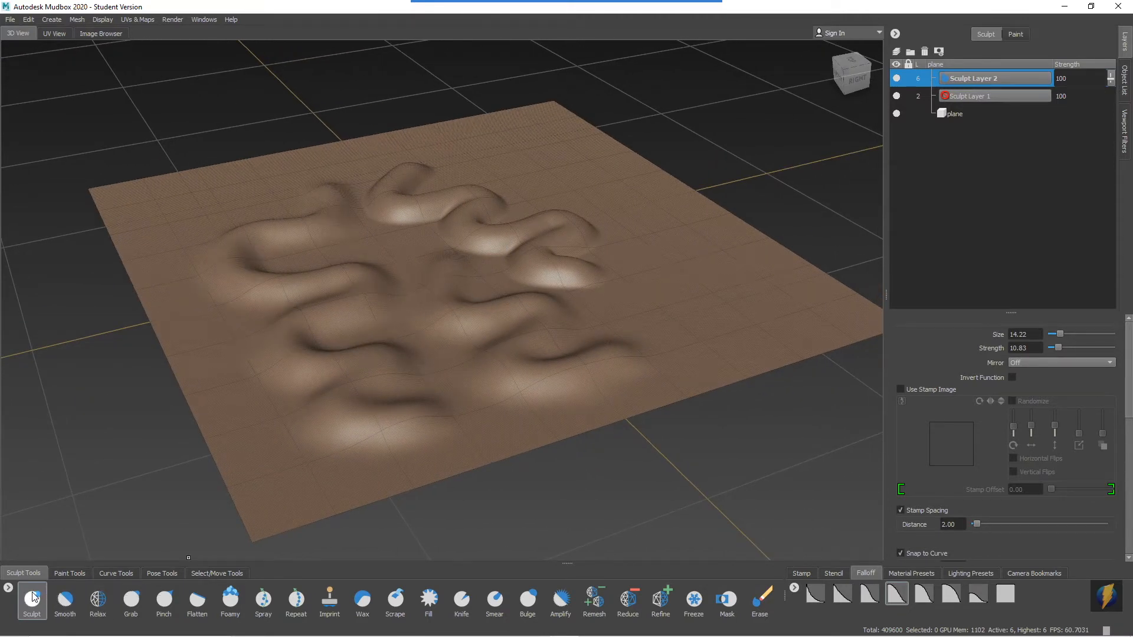
pyautogui.keyDown('alt'); pyautogui.moveTo(486, 269); pyautogui.dragTo(463, 275); pyautogui.keyUp('alt')
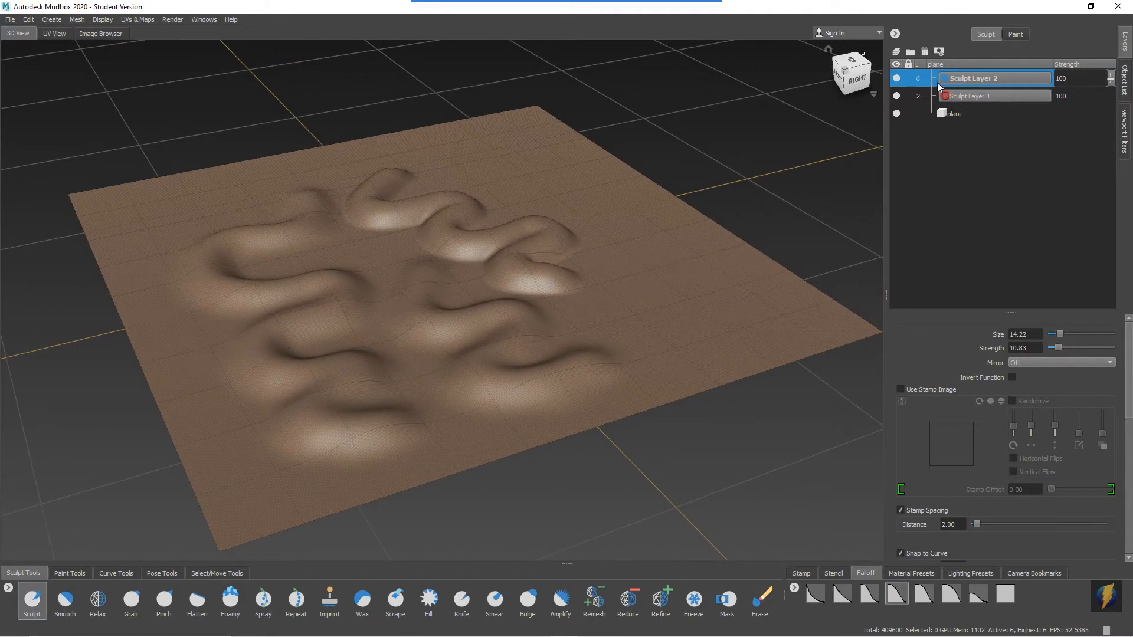
# Hide the first and second sculpt layers and add a third sculpt layer.
pyautogui.click(896, 96)
pyautogui.click(896, 78)
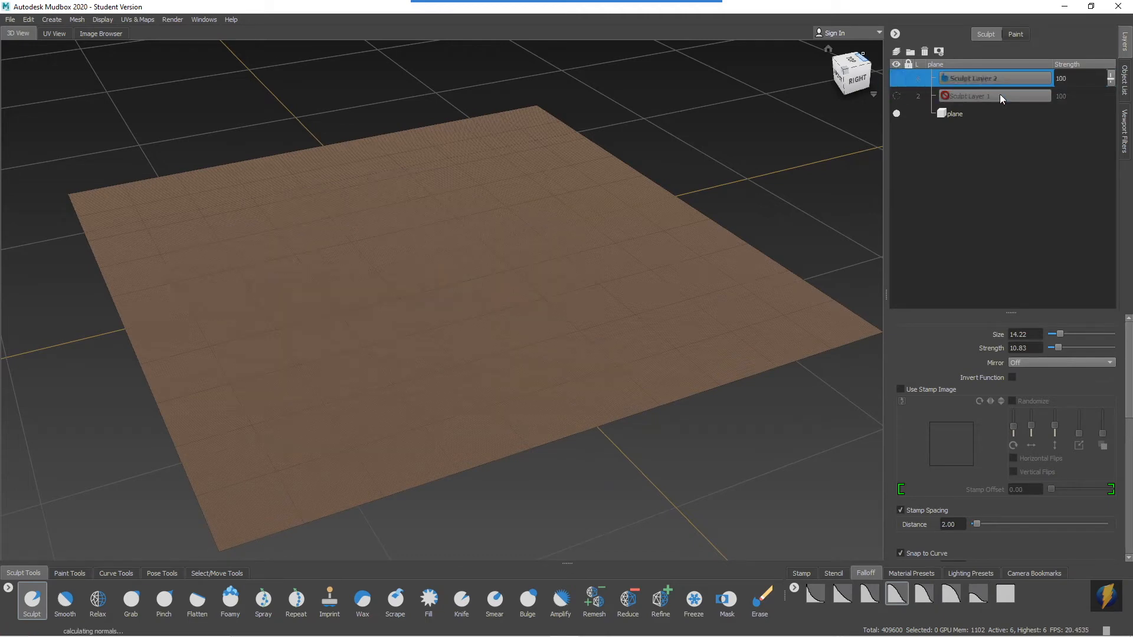
pyautogui.click(898, 52)
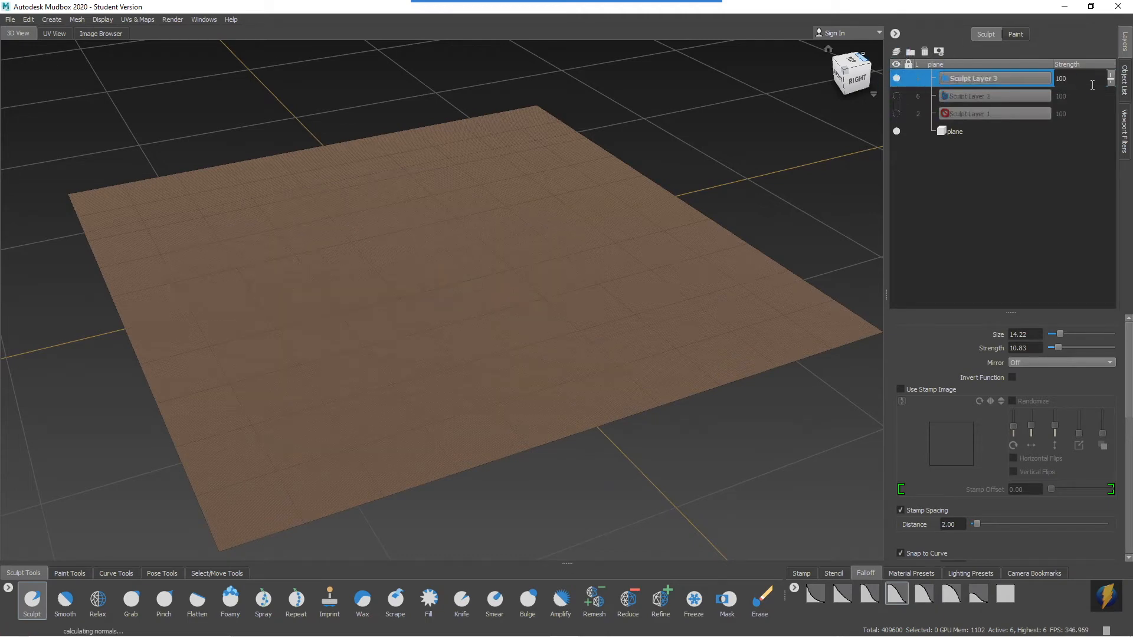
# Sculpt a long wavy ridge along the plane's side edge on the third layer at brush size 14.22.
pyautogui.keyDown('alt'); pyautogui.moveTo(656, 222); pyautogui.dragTo(741, 180, button='middle'); pyautogui.keyUp('alt')
pyautogui.keyDown('alt'); pyautogui.moveTo(741, 179); pyautogui.dragTo(683, 197); pyautogui.keyUp('alt')
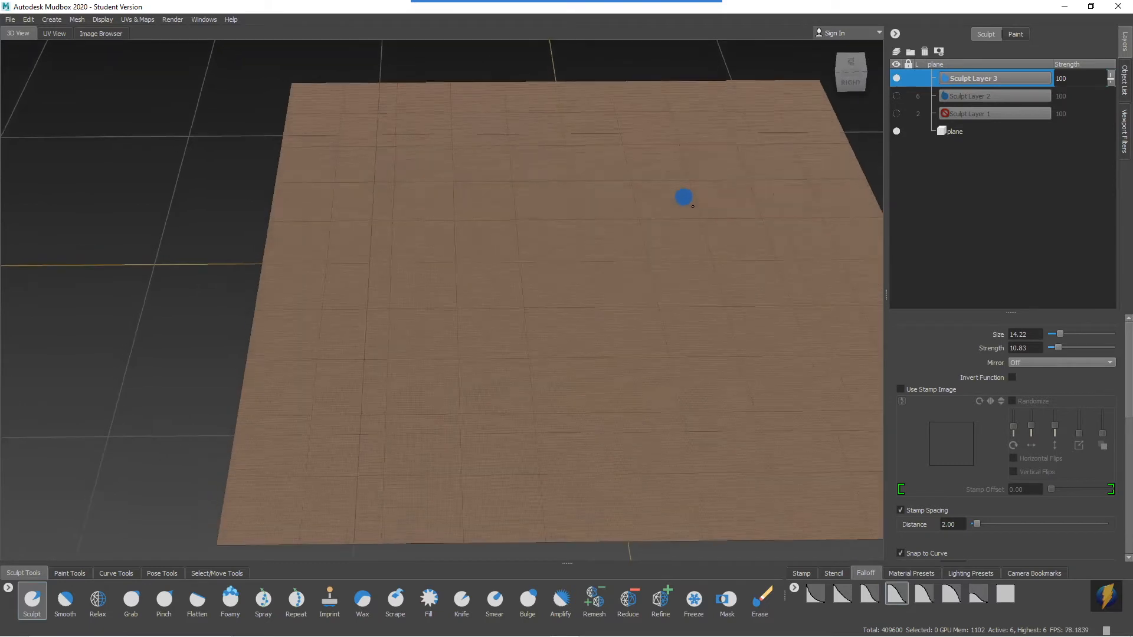
pyautogui.keyDown('alt'); pyautogui.moveTo(693, 206); pyautogui.dragTo(528, 194, button='right'); pyautogui.keyUp('alt')
pyautogui.keyDown('alt'); pyautogui.moveTo(529, 195); pyautogui.dragTo(527, 209); pyautogui.keyUp('alt')
pyautogui.keyDown('alt'); pyautogui.moveTo(436, 278); pyautogui.dragTo(438, 287); pyautogui.keyUp('alt')
pyautogui.moveTo(367, 169)
pyautogui.mouseDown()
pyautogui.moveTo(355, 249)
pyautogui.moveTo(361, 373)
pyautogui.moveTo(384, 455)
pyautogui.moveTo(412, 372)
pyautogui.moveTo(480, 372)
pyautogui.moveTo(422, 346)
pyautogui.moveTo(480, 321)
pyautogui.moveTo(531, 326)
pyautogui.mouseUp()
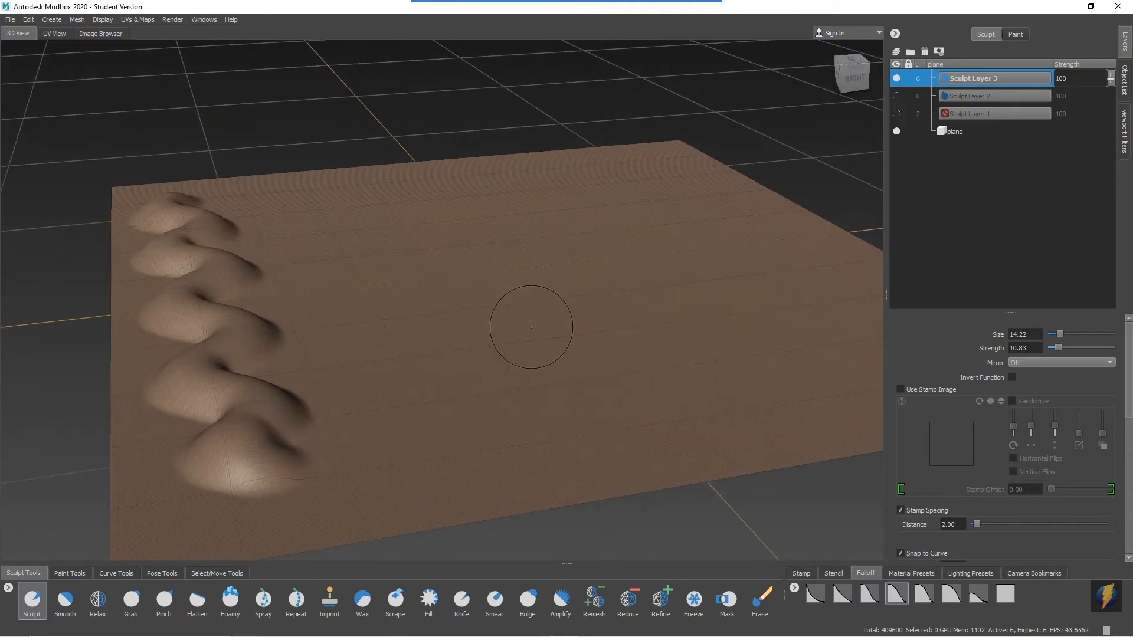
pyautogui.moveTo(562, 312)
pyautogui.keyDown('alt'); pyautogui.mouseDown()
pyautogui.moveTo(455, 314)
pyautogui.moveTo(569, 304)
pyautogui.moveTo(452, 323)
pyautogui.moveTo(579, 290)
pyautogui.moveTo(455, 286)
pyautogui.moveTo(516, 282)
pyautogui.moveTo(423, 294)
pyautogui.moveTo(445, 259)
pyautogui.moveTo(505, 253)
pyautogui.moveTo(475, 256)
pyautogui.mouseUp(); pyautogui.keyUp('alt')
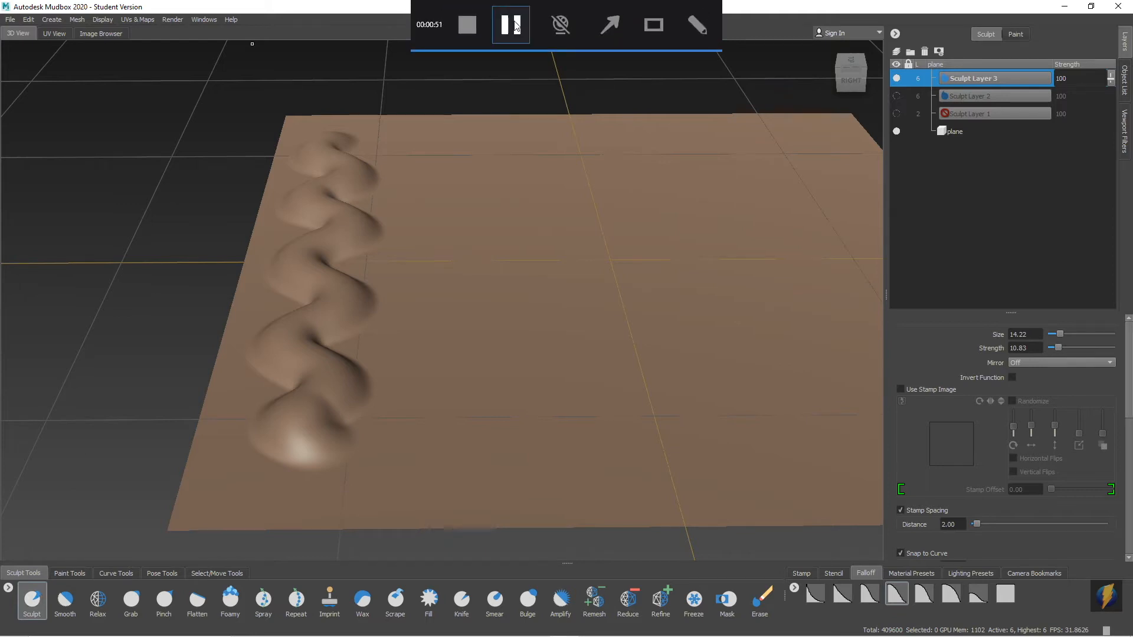
# Sculpt a narrow wavy ridge at brush size 5.80 beside the first, and a broad one at size 26.20 next to it.
pyautogui.moveTo(555, 339); pyautogui.dragTo(983, 346)
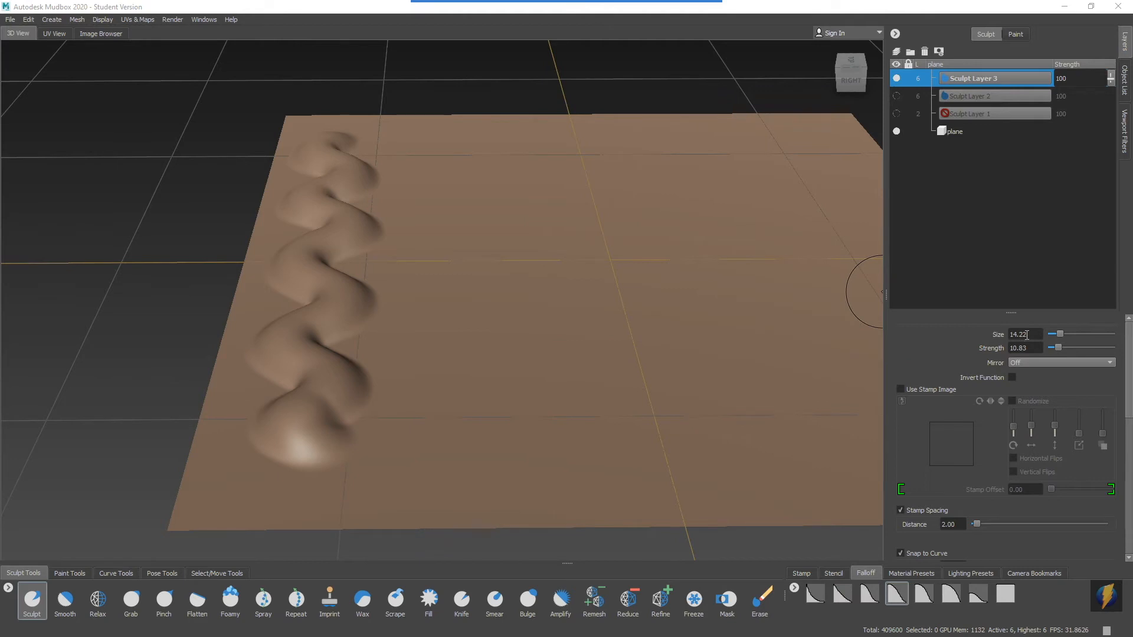
pyautogui.click(1058, 334)
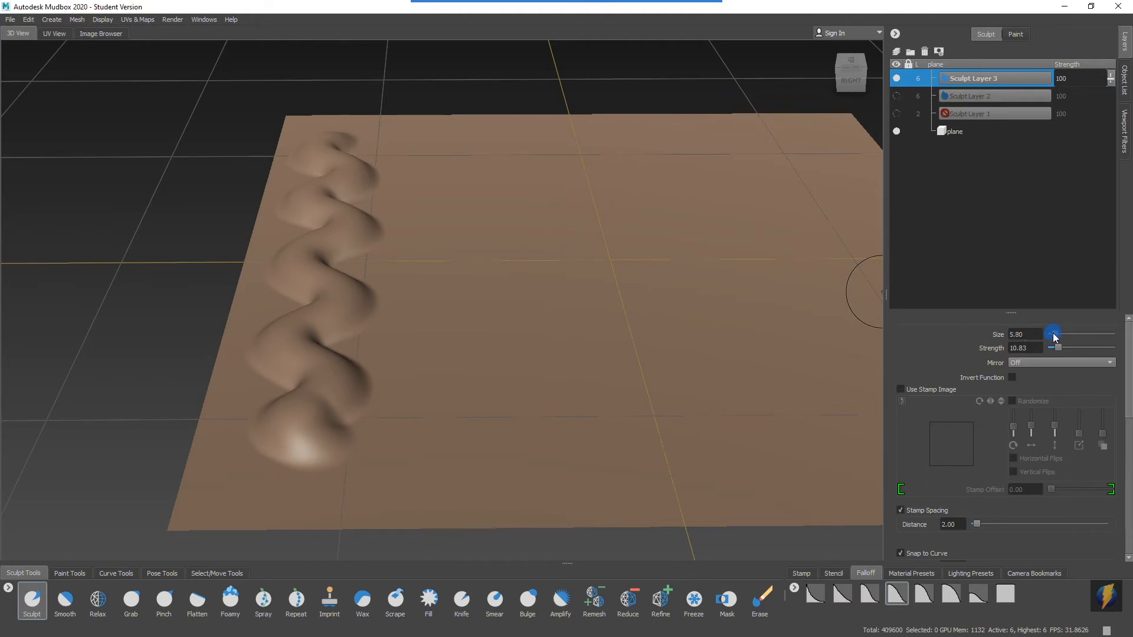
pyautogui.moveTo(410, 171)
pyautogui.mouseDown()
pyautogui.moveTo(423, 286)
pyautogui.moveTo(411, 325)
pyautogui.mouseUp()
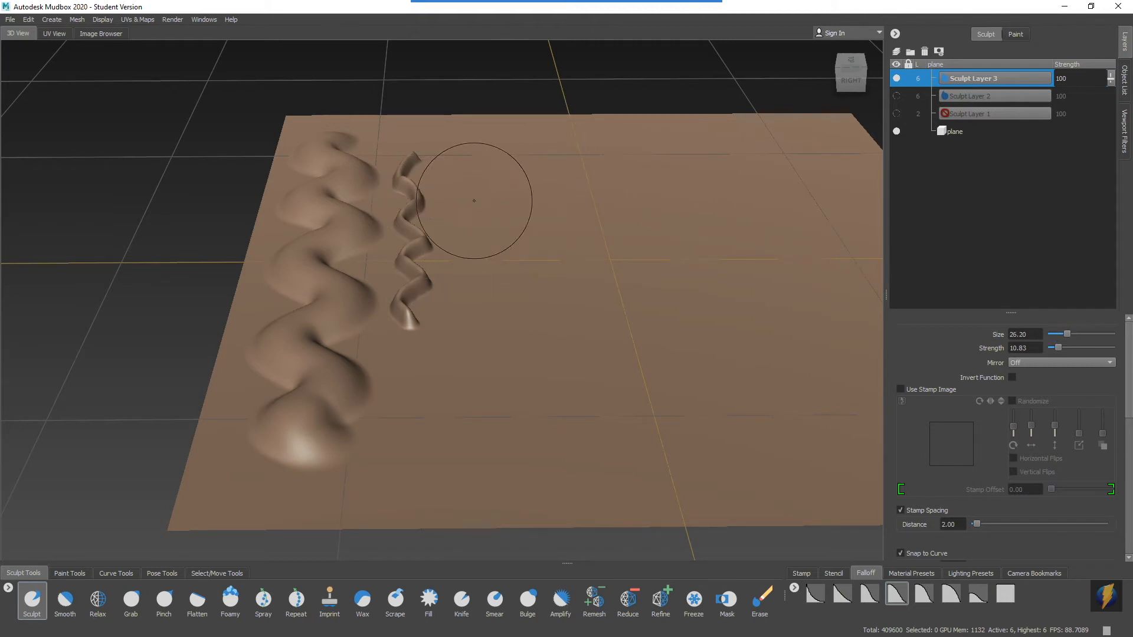
pyautogui.moveTo(472, 180)
pyautogui.mouseDown()
pyautogui.moveTo(542, 242)
pyautogui.moveTo(515, 308)
pyautogui.moveTo(472, 353)
pyautogui.moveTo(484, 426)
pyautogui.moveTo(448, 466)
pyautogui.mouseUp()
# Set the brush size to 7.80 and sculpt a medium-width wavy ridge beside the broad one at strength 10.83.
pyautogui.moveTo(615, 401)
pyautogui.keyDown('alt'); pyautogui.mouseDown()
pyautogui.moveTo(581, 324)
pyautogui.moveTo(529, 323)
pyautogui.moveTo(650, 303)
pyautogui.mouseUp(); pyautogui.keyUp('alt')
pyautogui.moveTo(650, 304)
pyautogui.keyDown('alt'); pyautogui.mouseDown(button='right')
pyautogui.moveTo(536, 326)
pyautogui.moveTo(618, 295)
pyautogui.mouseUp(button='right'); pyautogui.keyUp('alt')
pyautogui.keyDown('alt'); pyautogui.moveTo(618, 296); pyautogui.dragTo(569, 293, button='middle'); pyautogui.keyUp('alt')
pyautogui.keyDown('alt'); pyautogui.moveTo(569, 293); pyautogui.dragTo(581, 322); pyautogui.keyUp('alt')
pyautogui.keyDown('alt'); pyautogui.moveTo(611, 271); pyautogui.dragTo(567, 272, button='middle'); pyautogui.keyUp('alt')
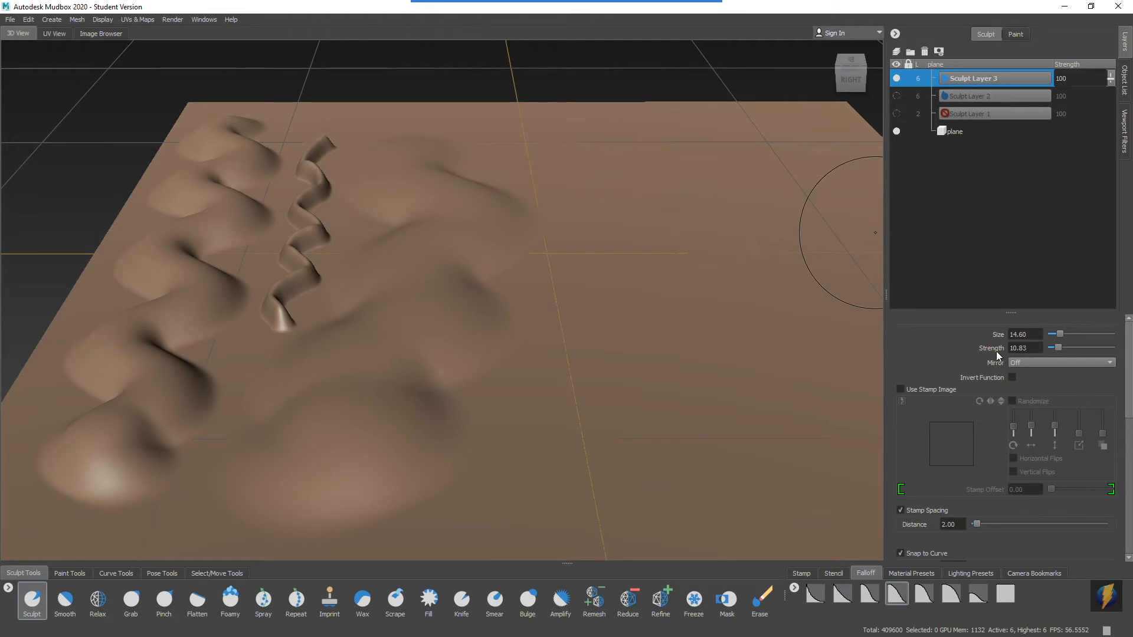
pyautogui.keyDown('alt'); pyautogui.moveTo(636, 269); pyautogui.dragTo(634, 288); pyautogui.keyUp('alt')
pyautogui.keyDown('alt'); pyautogui.moveTo(658, 270); pyautogui.dragTo(587, 272, button='middle'); pyautogui.keyUp('alt')
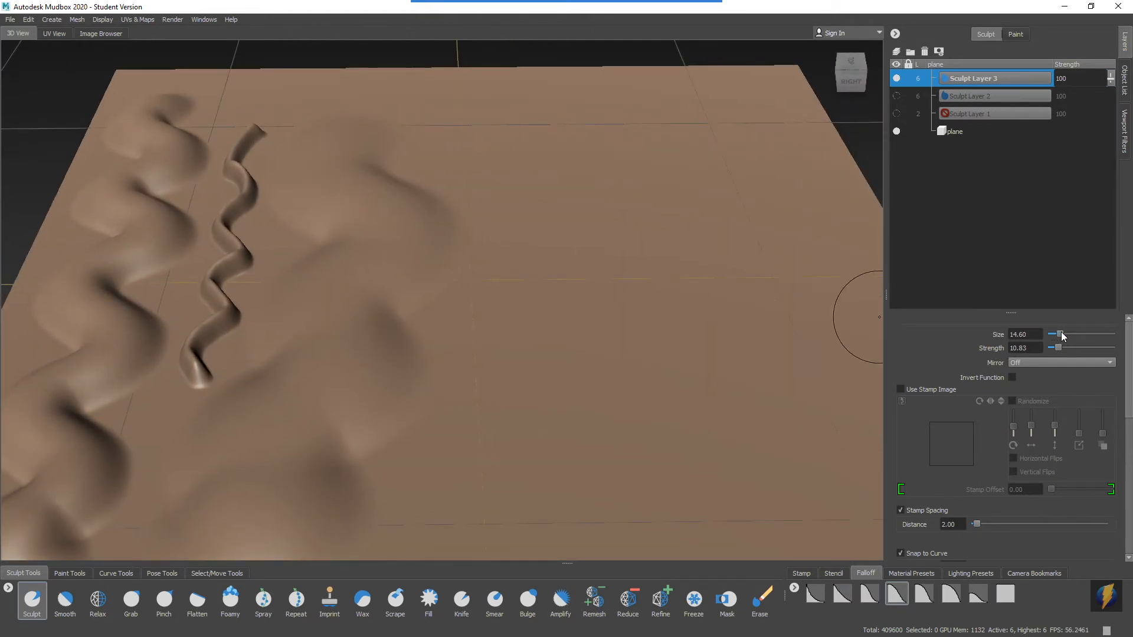
pyautogui.moveTo(1058, 338); pyautogui.dragTo(1058, 337)
pyautogui.keyDown('alt'); pyautogui.moveTo(525, 248); pyautogui.dragTo(536, 202, button='middle'); pyautogui.keyUp('alt')
pyautogui.keyDown('alt'); pyautogui.moveTo(535, 202); pyautogui.dragTo(522, 176, button='right'); pyautogui.keyUp('alt')
pyautogui.moveTo(519, 118)
pyautogui.mouseDown()
pyautogui.moveTo(495, 112)
pyautogui.moveTo(488, 197)
pyautogui.moveTo(508, 295)
pyautogui.moveTo(498, 362)
pyautogui.moveTo(523, 282)
pyautogui.moveTo(597, 278)
pyautogui.moveTo(738, 243)
pyautogui.mouseUp()
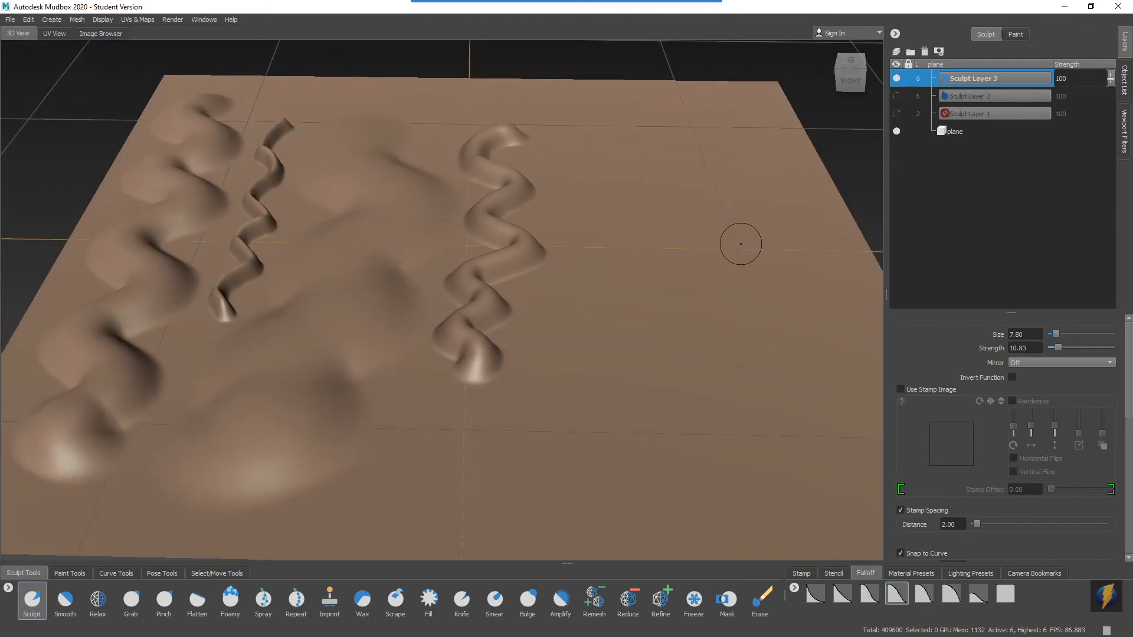
# Sculpt a faint wavy ridge at strength 4.03 and a tall one at strength 29.46 beside it, and compare their heights.
pyautogui.moveTo(1056, 349); pyautogui.dragTo(1057, 348)
pyautogui.moveTo(575, 146)
pyautogui.mouseDown()
pyautogui.moveTo(551, 157)
pyautogui.moveTo(566, 213)
pyautogui.moveTo(508, 405)
pyautogui.moveTo(519, 424)
pyautogui.mouseUp()
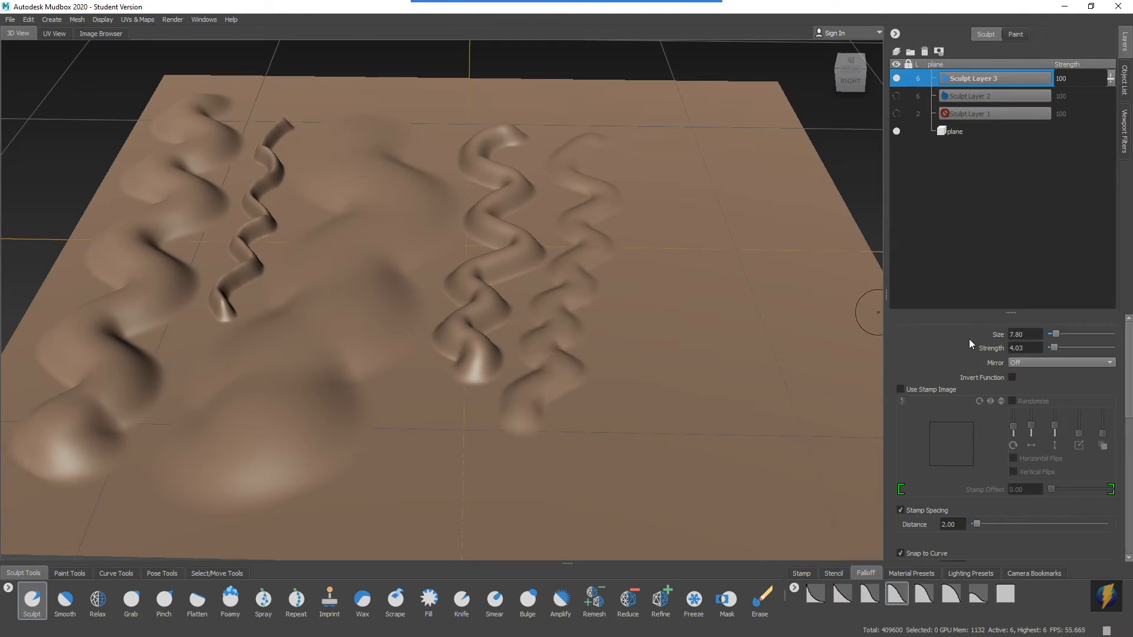
pyautogui.keyDown('alt'); pyautogui.moveTo(671, 220); pyautogui.dragTo(633, 217, button='middle'); pyautogui.keyUp('alt')
pyautogui.moveTo(610, 135)
pyautogui.mouseDown()
pyautogui.moveTo(569, 158)
pyautogui.moveTo(618, 192)
pyautogui.moveTo(618, 247)
pyautogui.moveTo(583, 285)
pyautogui.moveTo(592, 338)
pyautogui.moveTo(577, 395)
pyautogui.mouseUp()
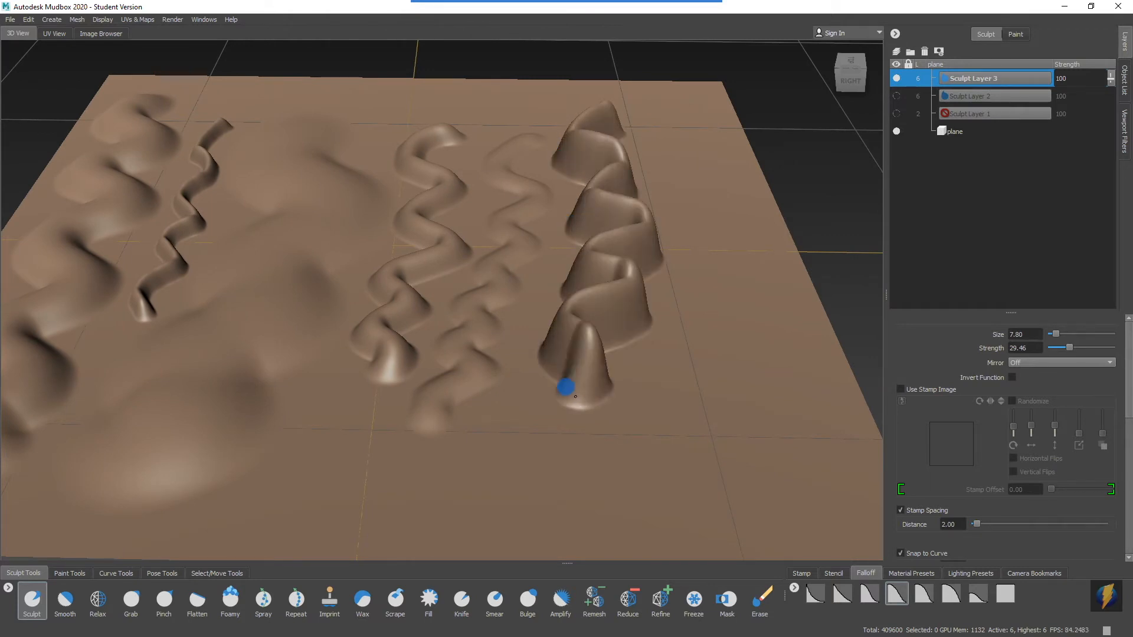
pyautogui.moveTo(660, 292)
pyautogui.keyDown('alt'); pyautogui.mouseDown()
pyautogui.moveTo(581, 268)
pyautogui.moveTo(629, 258)
pyautogui.mouseUp(); pyautogui.keyUp('alt')
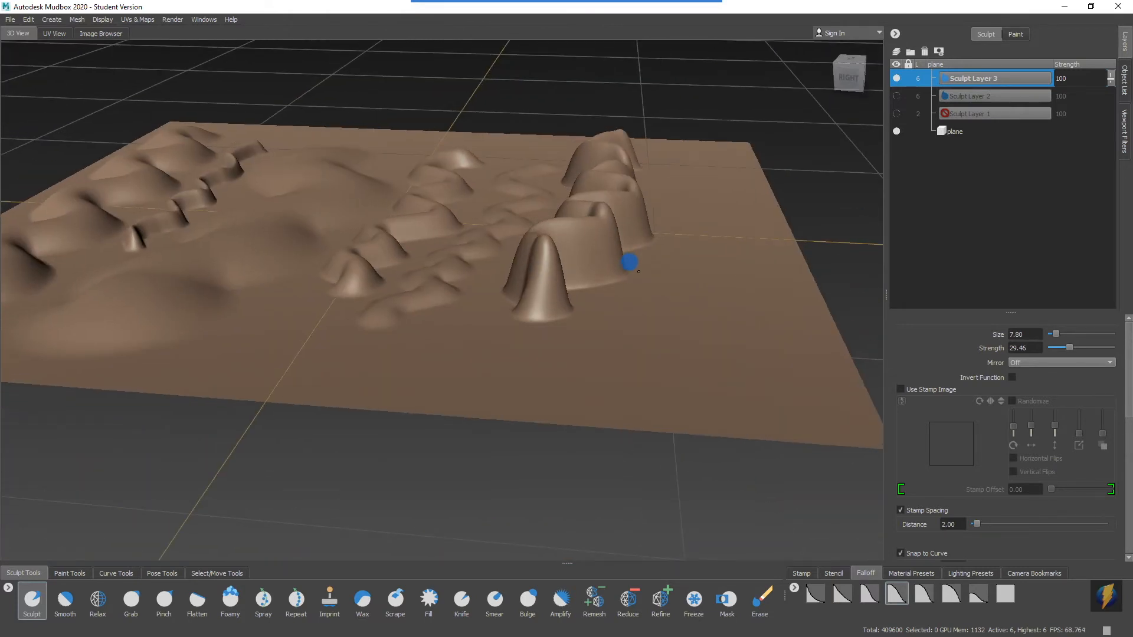
pyautogui.moveTo(595, 310)
pyautogui.keyDown('alt'); pyautogui.mouseDown()
pyautogui.moveTo(657, 303)
pyautogui.moveTo(523, 306)
pyautogui.moveTo(575, 309)
pyautogui.mouseUp(); pyautogui.keyUp('alt')
pyautogui.keyDown('alt'); pyautogui.moveTo(447, 316); pyautogui.dragTo(523, 309, button='middle'); pyautogui.keyUp('alt')
pyautogui.keyDown('alt'); pyautogui.moveTo(506, 299); pyautogui.dragTo(582, 305); pyautogui.keyUp('alt')
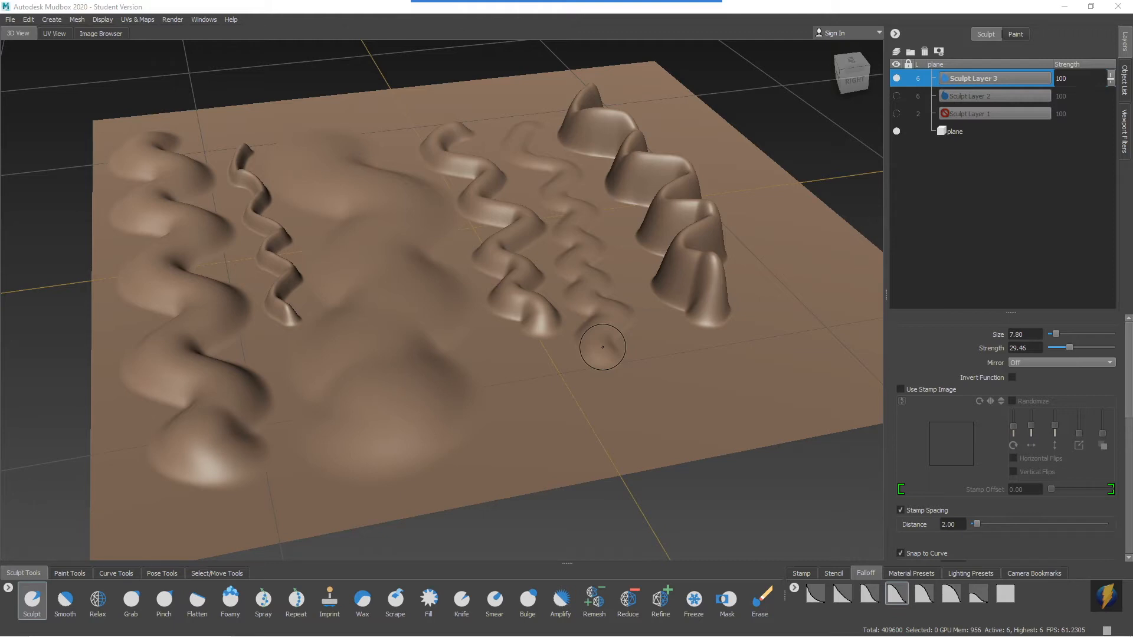
# Hide the third sculpt layer and add a fourth sculpt layer.
pyautogui.click(896, 78)
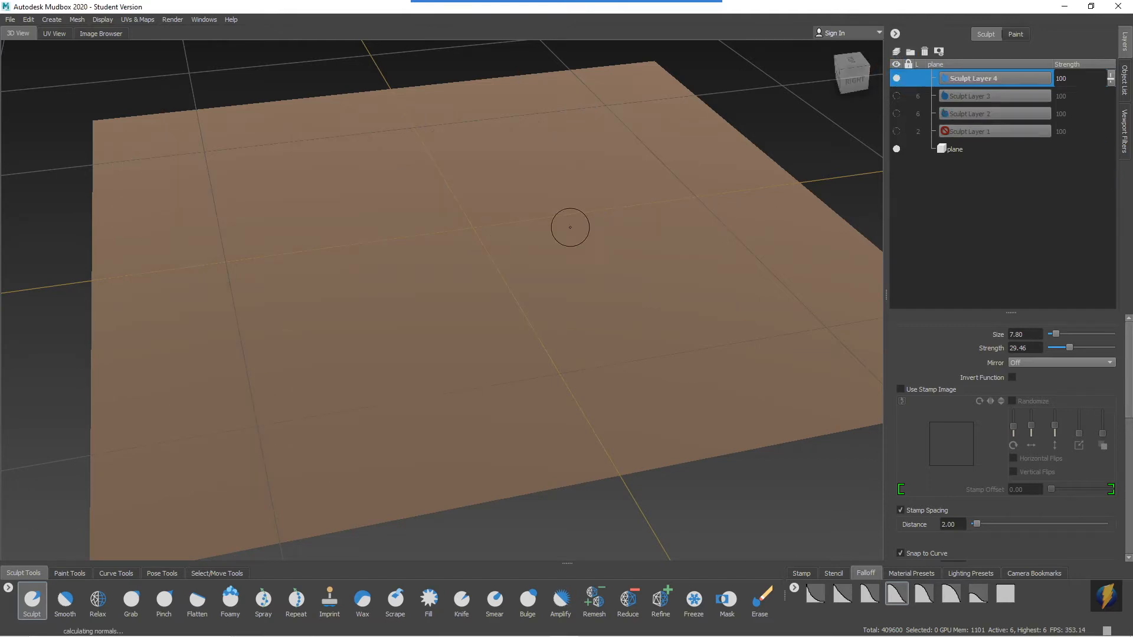
pyautogui.moveTo(569, 225)
pyautogui.keyDown('alt'); pyautogui.mouseDown()
pyautogui.moveTo(624, 213)
pyautogui.moveTo(599, 236)
pyautogui.moveTo(526, 238)
pyautogui.mouseUp(); pyautogui.keyUp('alt')
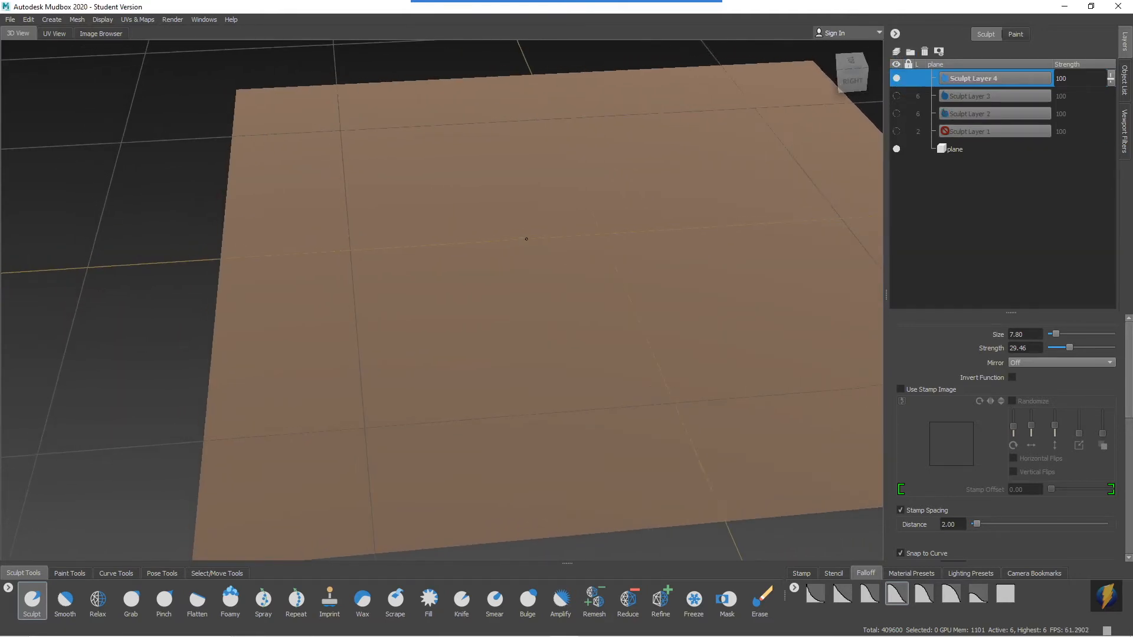
pyautogui.click(608, 24)
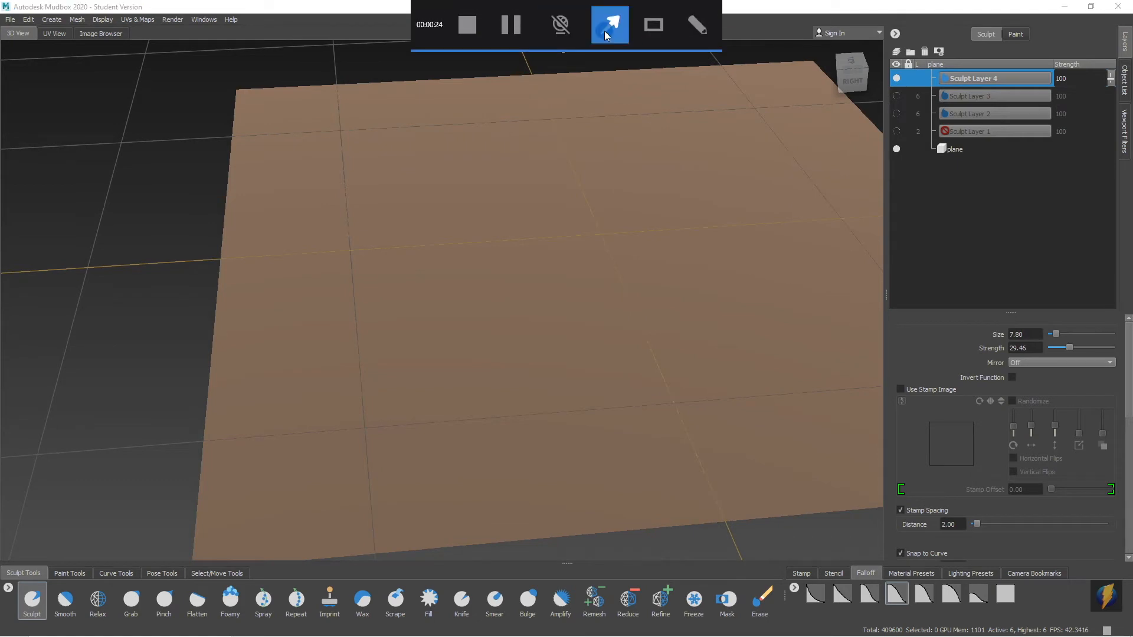
pyautogui.moveTo(714, 318)
pyautogui.mouseDown()
pyautogui.moveTo(979, 325)
pyautogui.moveTo(978, 346)
pyautogui.mouseUp()
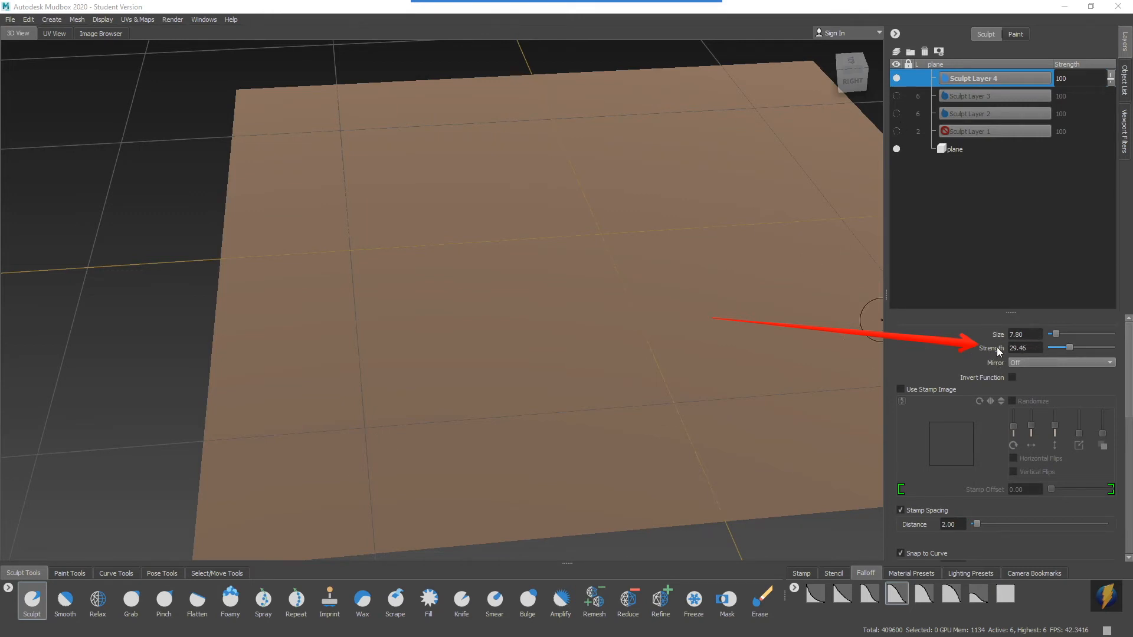
# Sculpt a tall wavy ridge along the plane's side edge on the fourth layer at size 7.80 and strength 29.46.
pyautogui.moveTo(603, 358)
pyautogui.keyDown('alt'); pyautogui.mouseDown()
pyautogui.moveTo(601, 313)
pyautogui.moveTo(637, 324)
pyautogui.moveTo(469, 354)
pyautogui.moveTo(435, 309)
pyautogui.mouseUp(); pyautogui.keyUp('alt')
pyautogui.moveTo(342, 114)
pyautogui.mouseDown()
pyautogui.moveTo(324, 207)
pyautogui.moveTo(344, 294)
pyautogui.moveTo(329, 341)
pyautogui.mouseUp()
pyautogui.moveTo(466, 300)
pyautogui.keyDown('alt'); pyautogui.mouseDown()
pyautogui.moveTo(387, 285)
pyautogui.moveTo(438, 273)
pyautogui.moveTo(452, 318)
pyautogui.mouseUp(); pyautogui.keyUp('alt')
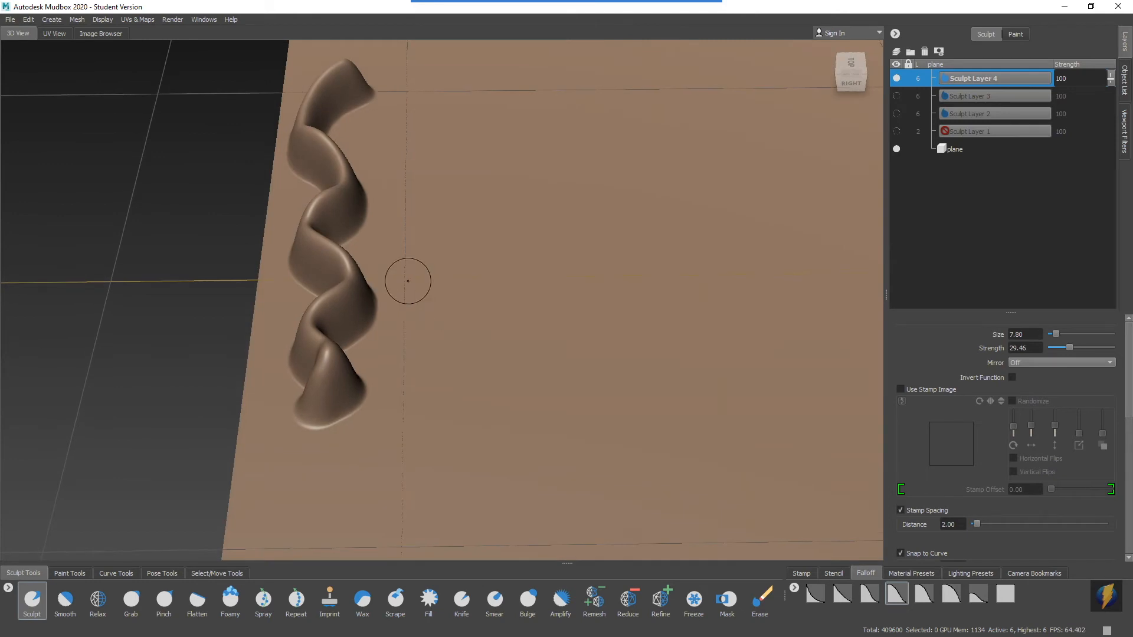
pyautogui.keyDown('alt'); pyautogui.moveTo(410, 280); pyautogui.dragTo(415, 251); pyautogui.keyUp('alt')
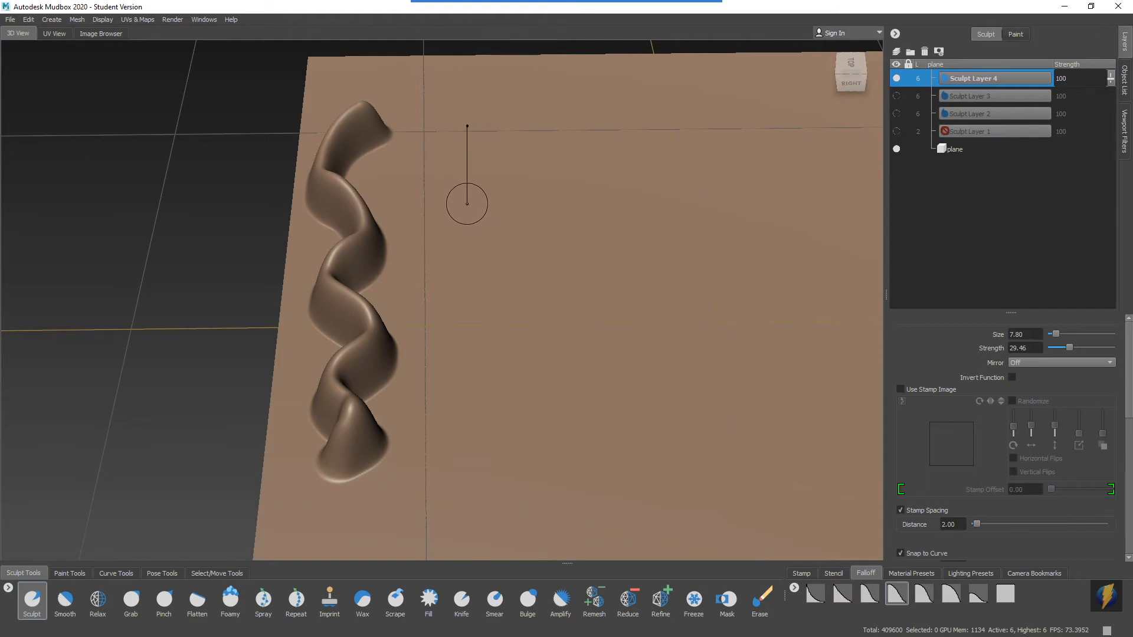
# Sculpt a short thick ridge with a slightly larger brush, and a thin wavy ridge below it at brush size 1.95.
pyautogui.moveTo(452, 195)
pyautogui.mouseDown()
pyautogui.moveTo(501, 198)
pyautogui.moveTo(465, 203)
pyautogui.moveTo(487, 202)
pyautogui.moveTo(473, 204)
pyautogui.moveTo(480, 212)
pyautogui.mouseUp()
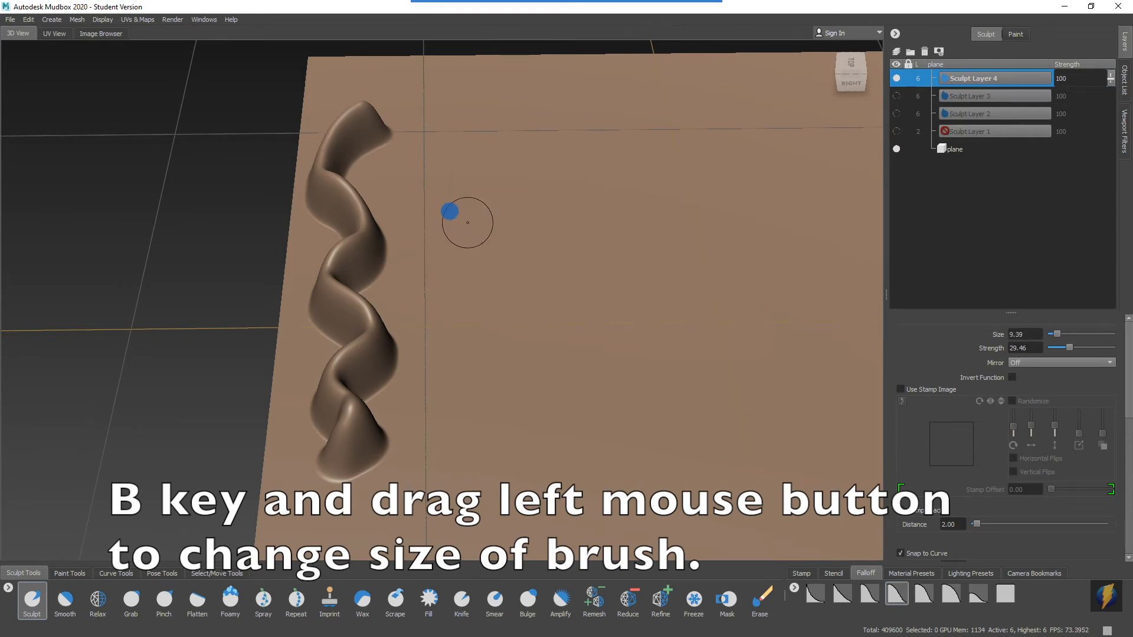
pyautogui.moveTo(444, 119)
pyautogui.mouseDown()
pyautogui.moveTo(412, 162)
pyautogui.moveTo(448, 194)
pyautogui.moveTo(443, 204)
pyautogui.mouseUp()
pyautogui.moveTo(479, 267)
pyautogui.mouseDown()
pyautogui.moveTo(440, 265)
pyautogui.moveTo(455, 286)
pyautogui.moveTo(430, 321)
pyautogui.moveTo(444, 355)
pyautogui.moveTo(473, 364)
pyautogui.mouseUp()
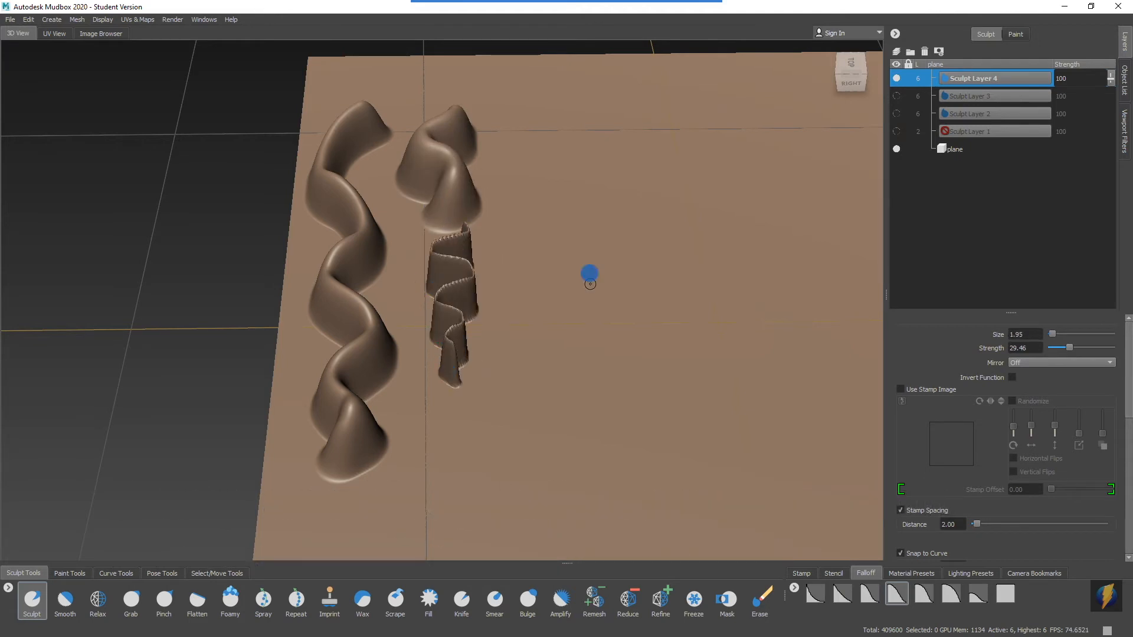
# Set the brush size to 8.04 and sculpt a short tall ridge beside the short thick one.
pyautogui.moveTo(608, 279)
pyautogui.keyDown('alt'); pyautogui.mouseDown()
pyautogui.moveTo(447, 253)
pyautogui.moveTo(588, 234)
pyautogui.moveTo(614, 271)
pyautogui.moveTo(621, 263)
pyautogui.moveTo(431, 313)
pyautogui.moveTo(502, 259)
pyautogui.mouseUp(); pyautogui.keyUp('alt')
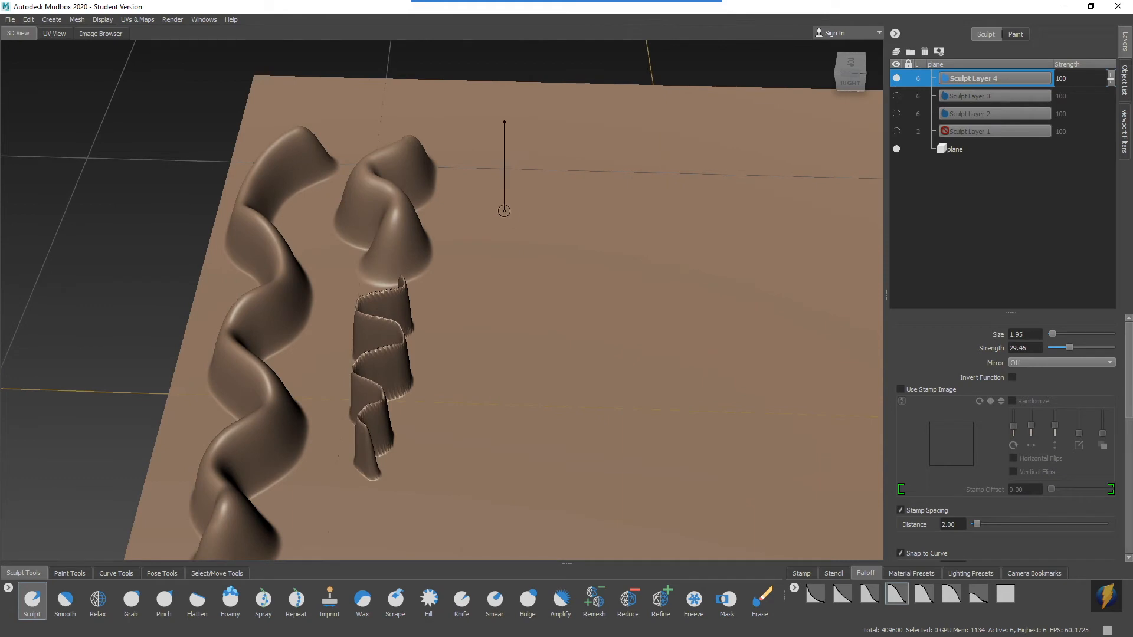
pyautogui.moveTo(518, 211); pyautogui.dragTo(523, 211)
pyautogui.moveTo(495, 146)
pyautogui.mouseDown()
pyautogui.moveTo(481, 187)
pyautogui.moveTo(492, 250)
pyautogui.moveTo(530, 255)
pyautogui.moveTo(493, 250)
pyautogui.moveTo(510, 208)
pyautogui.moveTo(520, 229)
pyautogui.mouseUp()
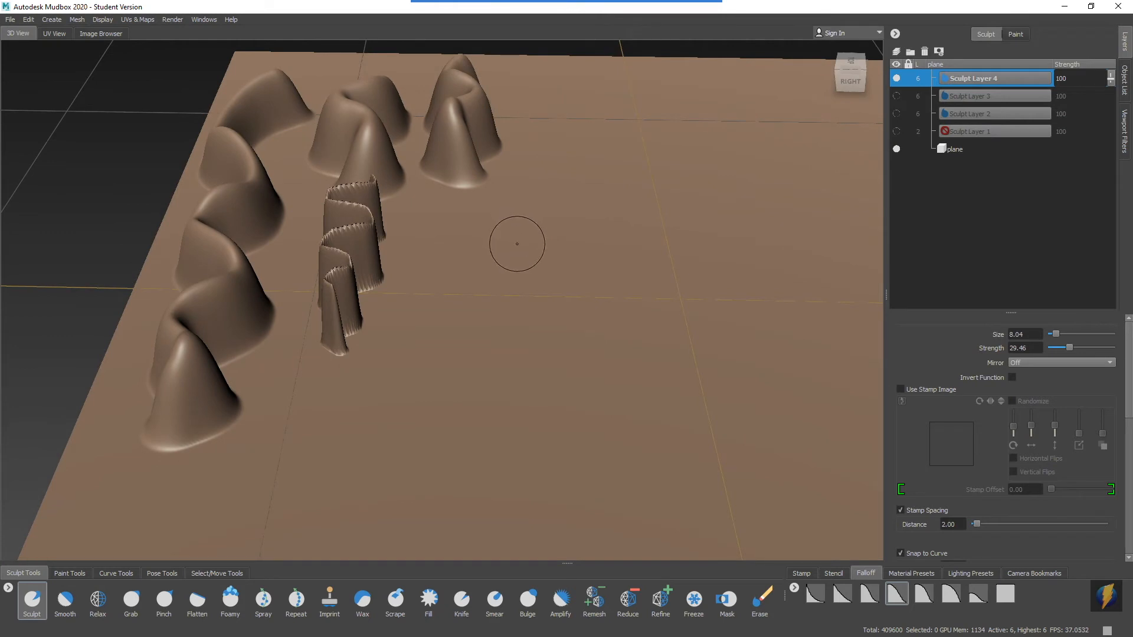
# Set the brush strength to 8.94 and sculpt a low wavy ridge beside the thin one.
pyautogui.press('m')
pyautogui.moveTo(502, 321)
pyautogui.mouseDown()
pyautogui.moveTo(421, 324)
pyautogui.moveTo(515, 321)
pyautogui.mouseUp()
pyautogui.moveTo(630, 319); pyautogui.dragTo(532, 330)
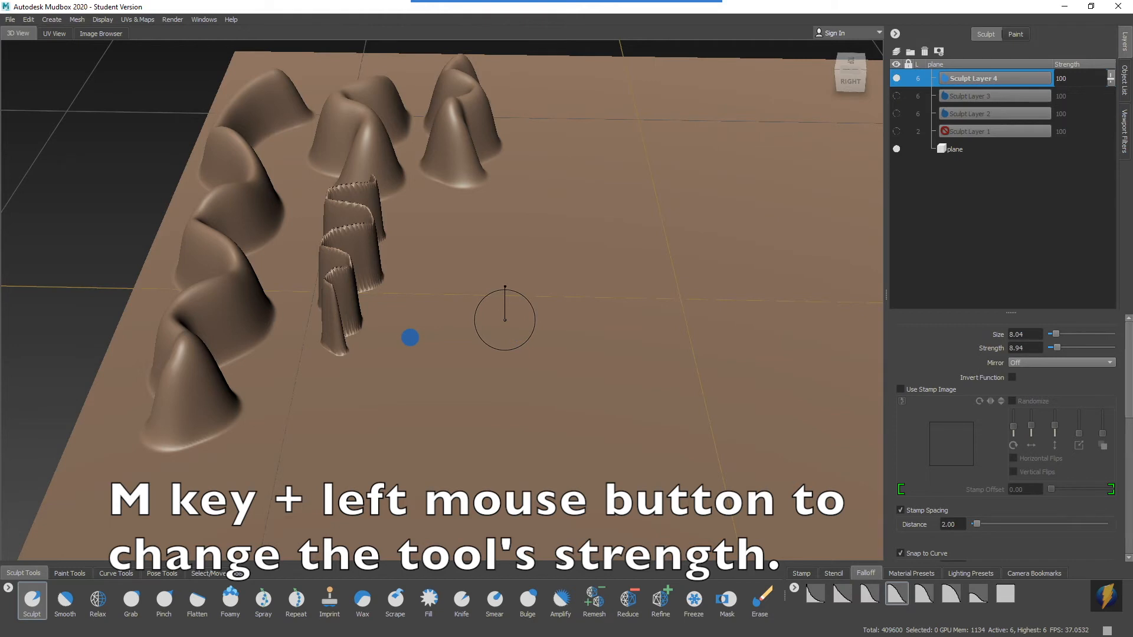
pyautogui.moveTo(463, 230)
pyautogui.mouseDown()
pyautogui.moveTo(476, 258)
pyautogui.moveTo(409, 319)
pyautogui.moveTo(417, 388)
pyautogui.mouseUp()
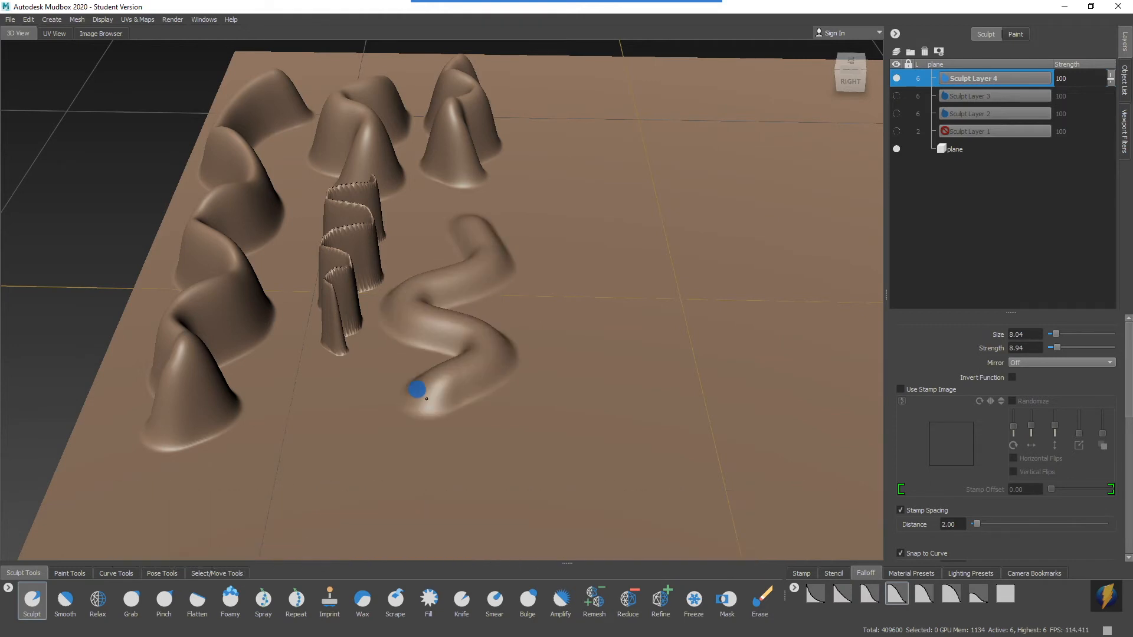
# Sculpt two more wavy ridges beside the low one with increasing strength, using 20.08 for the last, and compare all heights.
pyautogui.moveTo(535, 260); pyautogui.dragTo(556, 260)
pyautogui.moveTo(546, 194)
pyautogui.mouseDown()
pyautogui.moveTo(577, 260)
pyautogui.moveTo(538, 366)
pyautogui.mouseUp()
pyautogui.moveTo(402, 398); pyautogui.dragTo(403, 388)
pyautogui.moveTo(607, 162)
pyautogui.mouseDown()
pyautogui.moveTo(645, 386)
pyautogui.moveTo(623, 467)
pyautogui.mouseUp()
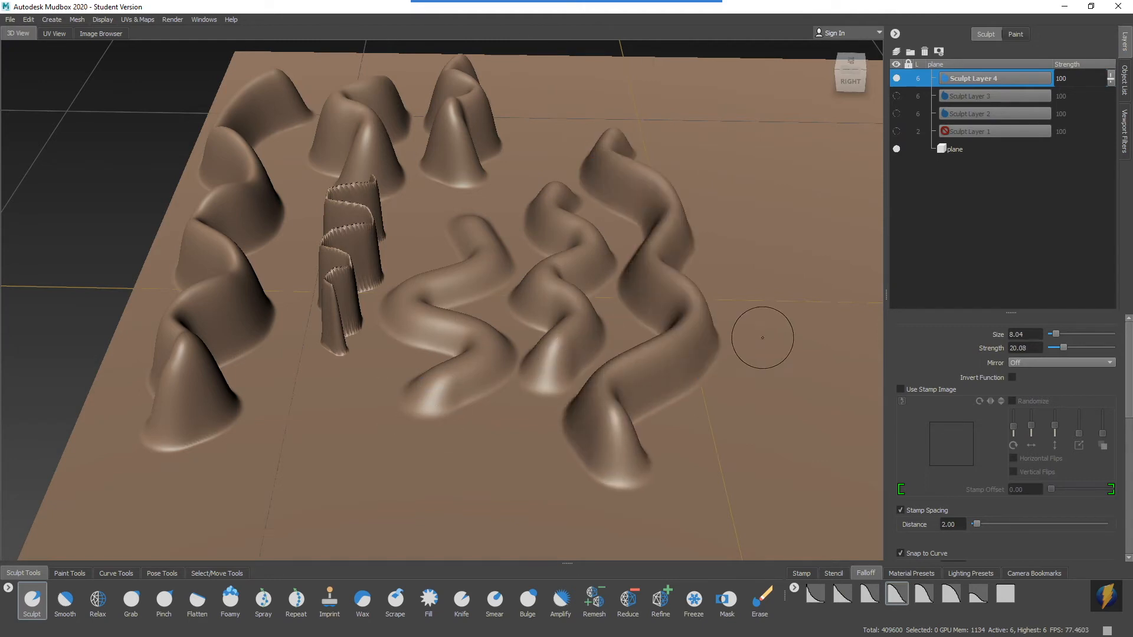
pyautogui.keyDown('alt'); pyautogui.moveTo(547, 321); pyautogui.dragTo(631, 291); pyautogui.keyUp('alt')
pyautogui.keyDown('alt'); pyautogui.moveTo(708, 289); pyautogui.dragTo(565, 279); pyautogui.keyUp('alt')
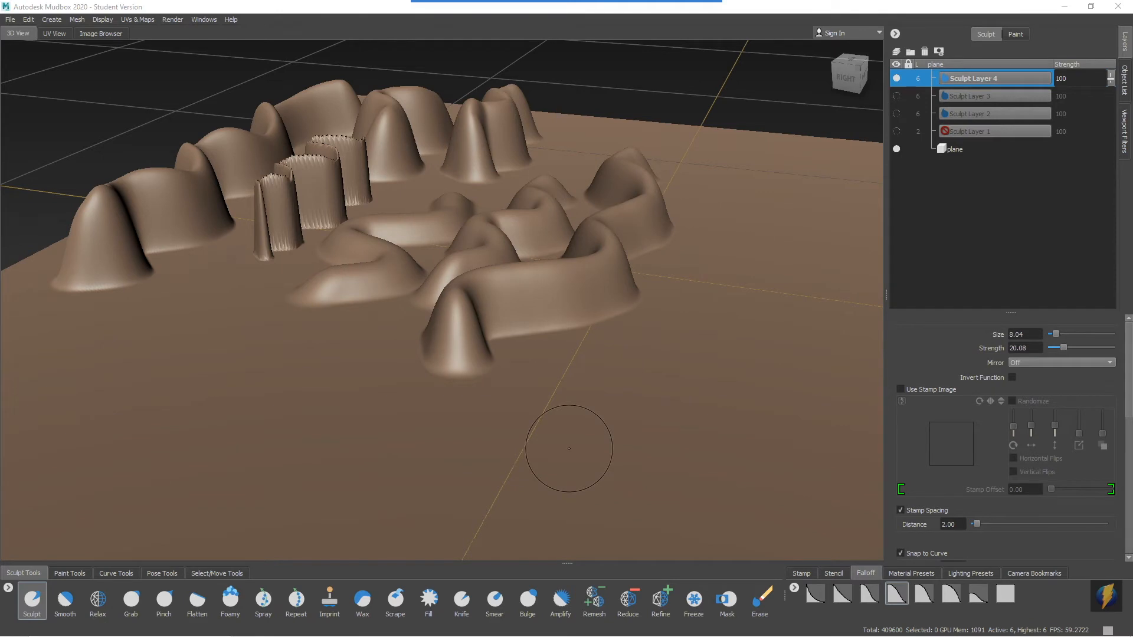
pyautogui.moveTo(465, 3)
pyautogui.click(610, 24)
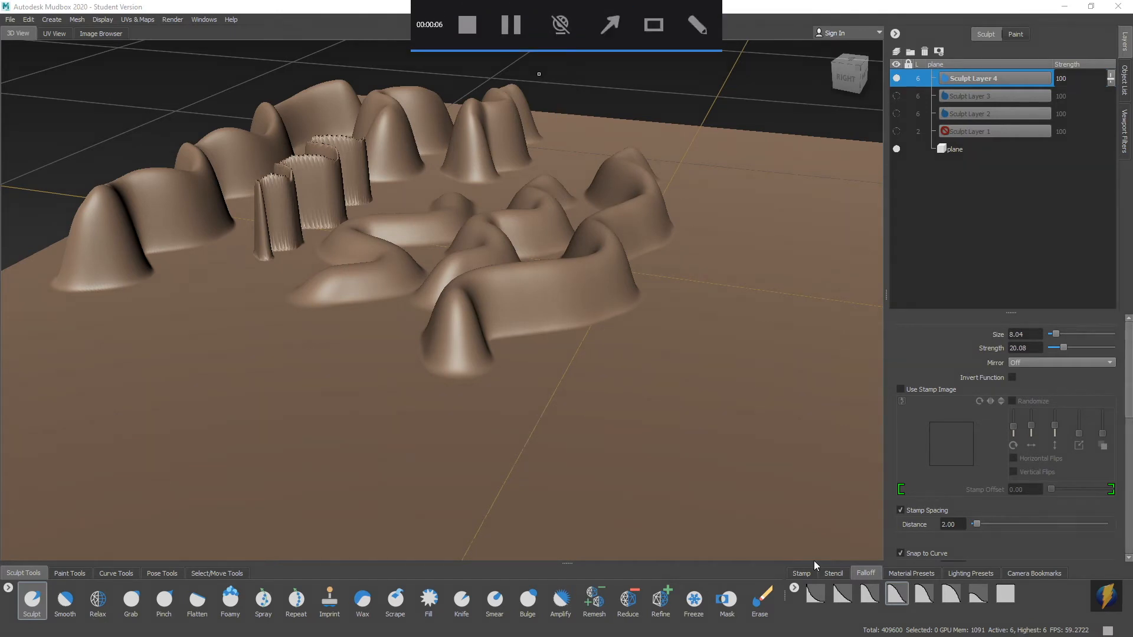
pyautogui.moveTo(745, 495); pyautogui.dragTo(766, 584)
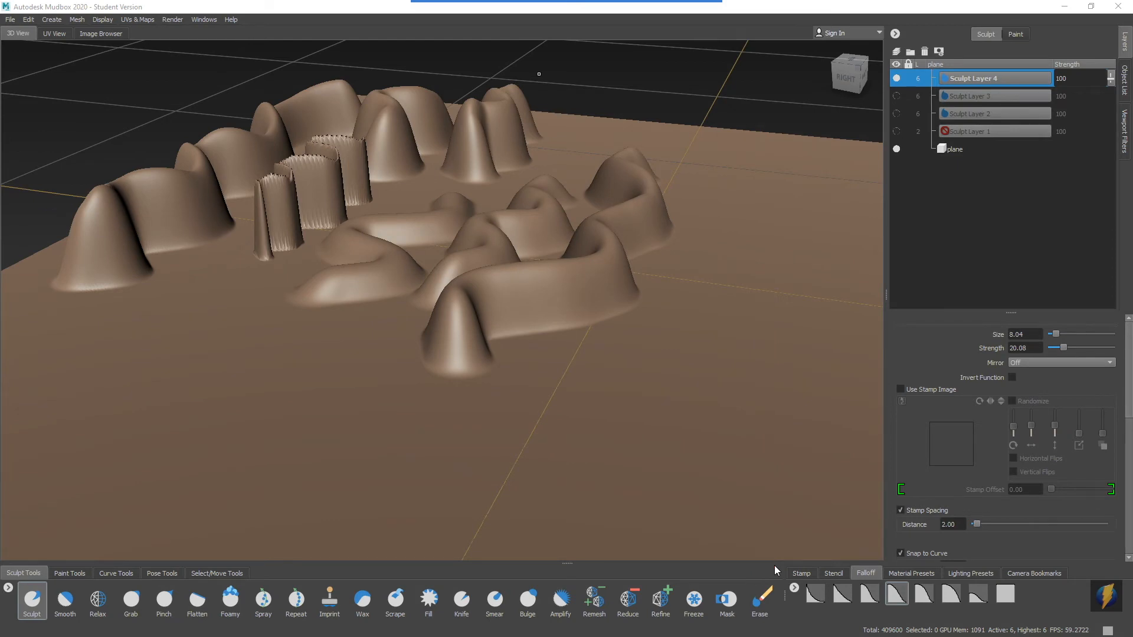
# Choose the Erase tool and wear down the near end of the thin jagged ridge on Sculpt Layer 4.
pyautogui.click(761, 600)
pyautogui.keyDown('alt'); pyautogui.moveTo(550, 257); pyautogui.dragTo(547, 286); pyautogui.keyUp('alt')
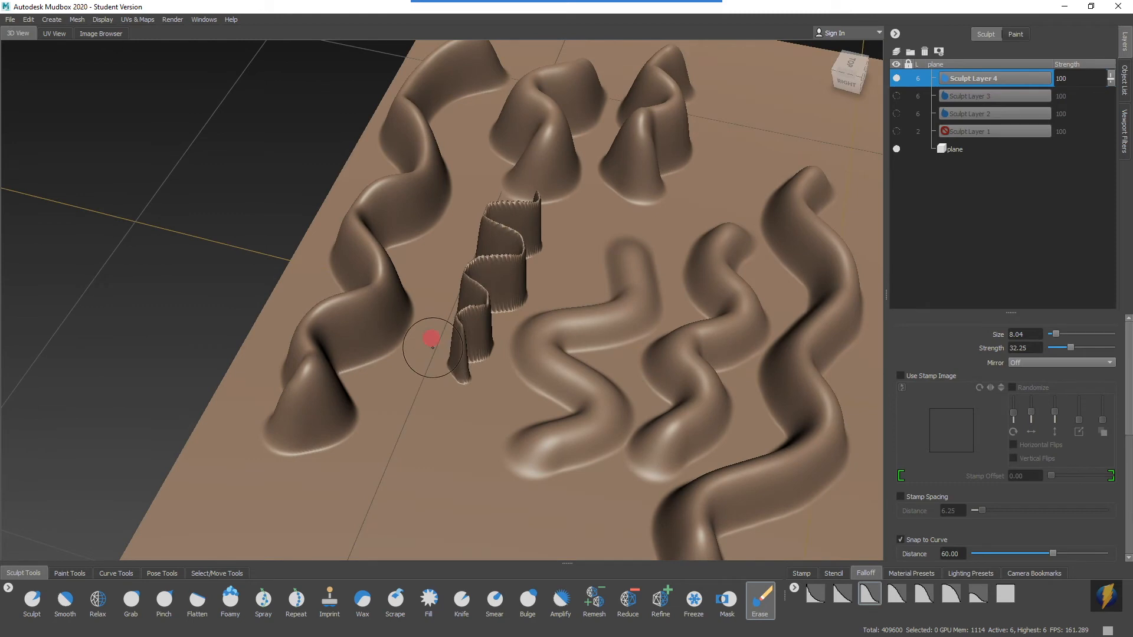
pyautogui.keyDown('alt'); pyautogui.moveTo(432, 347); pyautogui.dragTo(556, 250, button='right'); pyautogui.keyUp('alt')
pyautogui.keyDown('alt'); pyautogui.moveTo(528, 306); pyautogui.dragTo(498, 248); pyautogui.keyUp('alt')
pyautogui.keyDown('alt'); pyautogui.moveTo(499, 248); pyautogui.dragTo(545, 318, button='middle'); pyautogui.keyUp('alt')
pyautogui.keyDown('alt'); pyautogui.moveTo(424, 313); pyautogui.dragTo(550, 293, button='right'); pyautogui.keyUp('alt')
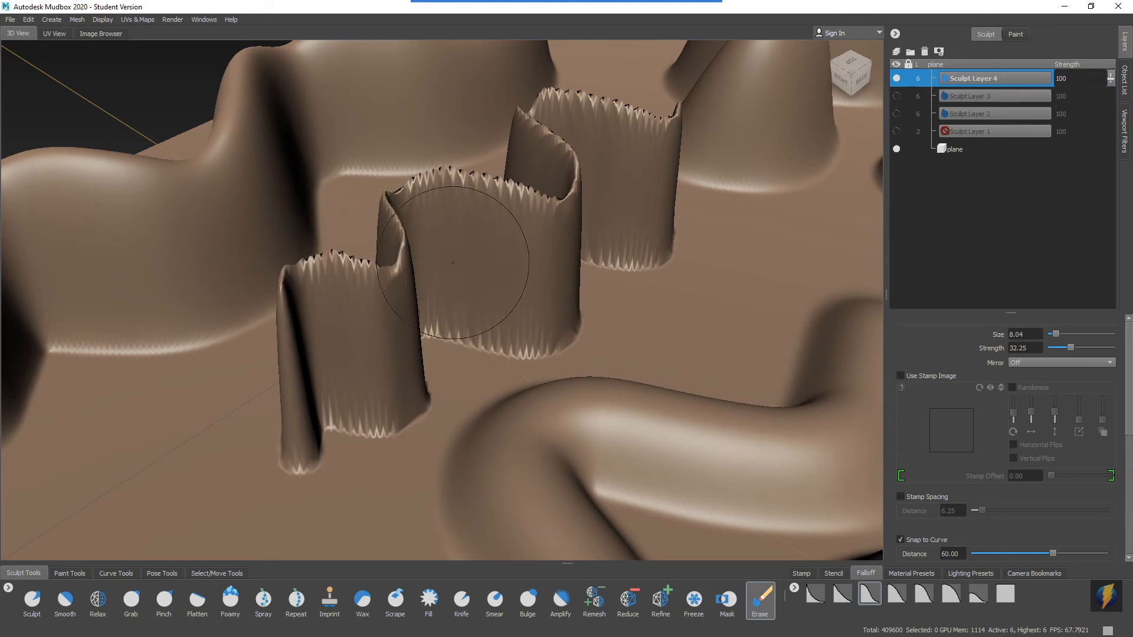
pyautogui.keyDown('alt'); pyautogui.moveTo(535, 257); pyautogui.dragTo(383, 266, button='right'); pyautogui.keyUp('alt')
pyautogui.moveTo(384, 267)
pyautogui.keyDown('alt'); pyautogui.mouseDown()
pyautogui.moveTo(457, 277)
pyautogui.moveTo(487, 358)
pyautogui.mouseUp(); pyautogui.keyUp('alt')
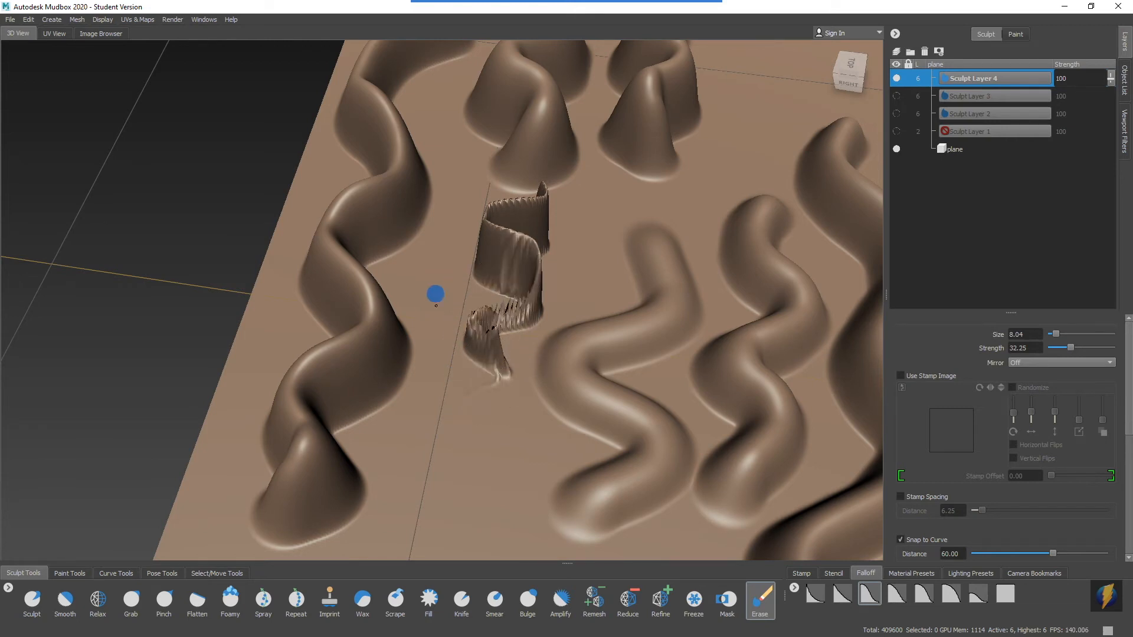
# Set the Erase brush size to 15.01 and erase the rest of the thin jagged ridge.
pyautogui.keyDown('alt'); pyautogui.moveTo(512, 266); pyautogui.dragTo(513, 294); pyautogui.keyUp('alt')
pyautogui.keyDown('alt'); pyautogui.moveTo(566, 286); pyautogui.dragTo(527, 302, button='middle'); pyautogui.keyUp('alt')
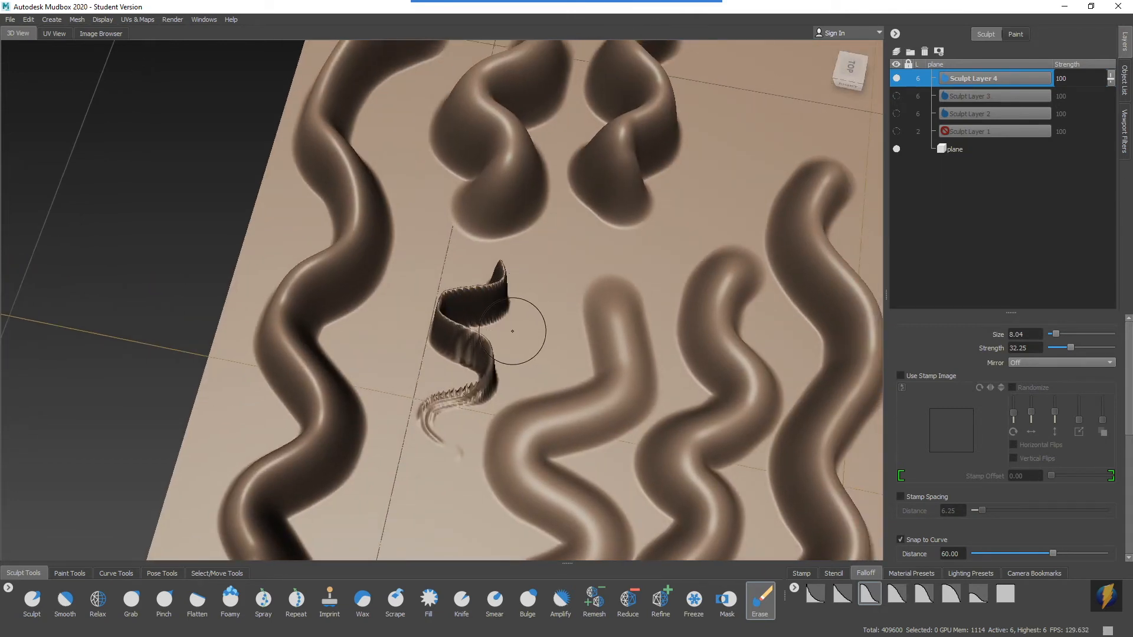
pyautogui.moveTo(497, 309)
pyautogui.mouseDown()
pyautogui.moveTo(440, 316)
pyautogui.moveTo(496, 293)
pyautogui.moveTo(463, 363)
pyautogui.moveTo(481, 382)
pyautogui.moveTo(468, 388)
pyautogui.mouseUp()
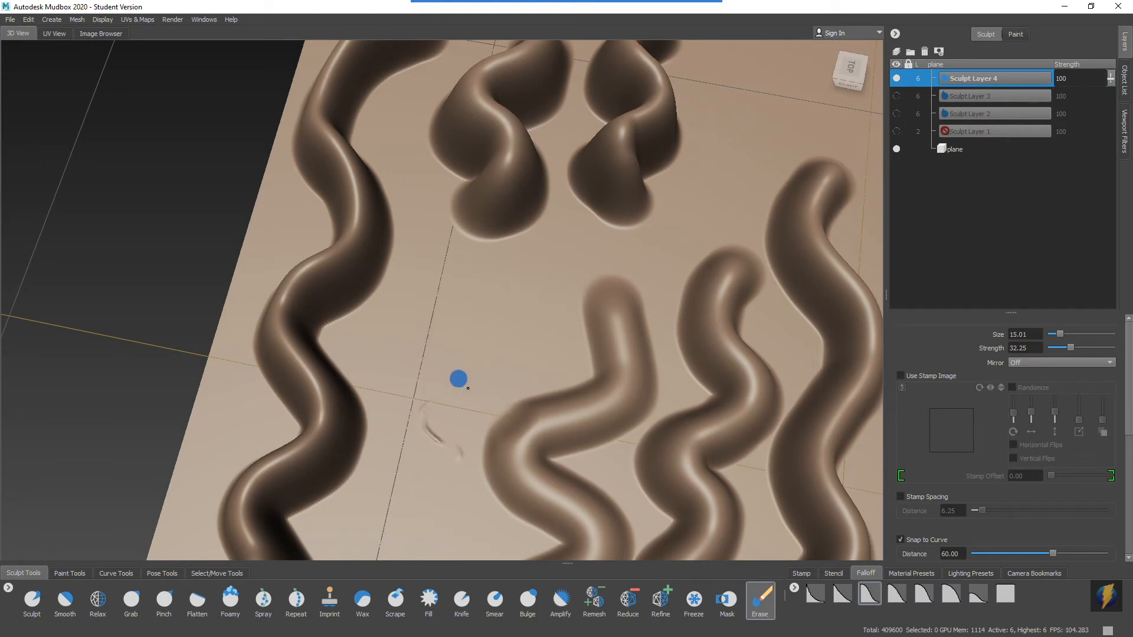
pyautogui.keyDown('alt'); pyautogui.moveTo(482, 392); pyautogui.dragTo(463, 354, button='right'); pyautogui.keyUp('alt')
pyautogui.moveTo(463, 354)
pyautogui.keyDown('alt'); pyautogui.mouseDown()
pyautogui.moveTo(550, 330)
pyautogui.moveTo(461, 332)
pyautogui.moveTo(408, 365)
pyautogui.mouseUp(); pyautogui.keyUp('alt')
# Erase a band across the middle of the three wavy ridges beside it, leaving their end pieces standing.
pyautogui.keyDown('alt'); pyautogui.moveTo(317, 378); pyautogui.dragTo(534, 387, button='right'); pyautogui.keyUp('alt')
pyautogui.keyDown('alt'); pyautogui.moveTo(534, 387); pyautogui.dragTo(475, 337, button='middle'); pyautogui.keyUp('alt')
pyautogui.moveTo(348, 335)
pyautogui.mouseDown()
pyautogui.moveTo(336, 336)
pyautogui.moveTo(628, 336)
pyautogui.moveTo(443, 356)
pyautogui.moveTo(590, 351)
pyautogui.moveTo(472, 354)
pyautogui.moveTo(398, 385)
pyautogui.moveTo(626, 361)
pyautogui.moveTo(680, 388)
pyautogui.moveTo(672, 332)
pyautogui.moveTo(590, 354)
pyautogui.mouseUp()
pyautogui.keyDown('alt'); pyautogui.moveTo(531, 384); pyautogui.dragTo(637, 365, button='right'); pyautogui.keyUp('alt')
pyautogui.moveTo(578, 372)
pyautogui.mouseDown()
pyautogui.moveTo(515, 348)
pyautogui.moveTo(410, 354)
pyautogui.mouseUp()
pyautogui.moveTo(384, 409); pyautogui.dragTo(416, 424)
pyautogui.keyDown('alt'); pyautogui.moveTo(618, 370); pyautogui.dragTo(531, 348, button='right'); pyautogui.keyUp('alt')
pyautogui.keyDown('alt'); pyautogui.moveTo(531, 349); pyautogui.dragTo(551, 353); pyautogui.keyUp('alt')
pyautogui.moveTo(696, 408); pyautogui.dragTo(686, 446)
pyautogui.moveTo(617, 411); pyautogui.dragTo(581, 415)
pyautogui.keyDown('alt'); pyautogui.moveTo(698, 368); pyautogui.dragTo(483, 349, button='right'); pyautogui.keyUp('alt')
pyautogui.moveTo(483, 350)
pyautogui.keyDown('alt'); pyautogui.mouseDown()
pyautogui.moveTo(448, 364)
pyautogui.moveTo(454, 324)
pyautogui.moveTo(405, 369)
pyautogui.mouseUp(); pyautogui.keyUp('alt')
pyautogui.keyDown('alt'); pyautogui.moveTo(405, 369); pyautogui.dragTo(490, 362, button='right'); pyautogui.keyUp('alt')
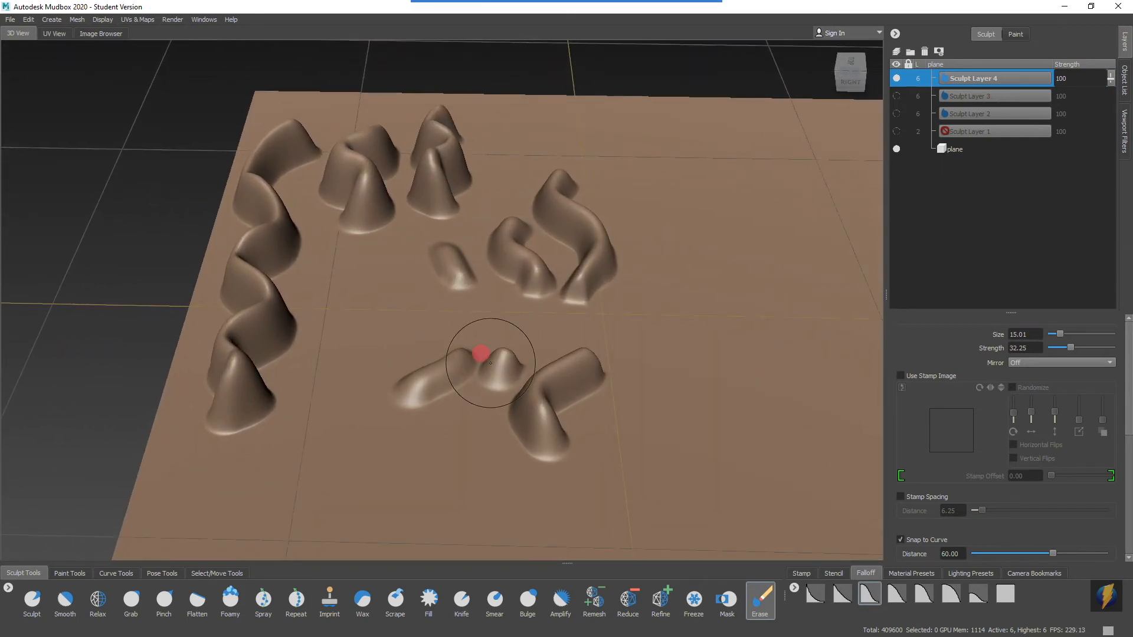
pyautogui.moveTo(490, 362); pyautogui.dragTo(580, 347)
pyautogui.moveTo(727, 294)
pyautogui.keyDown('alt'); pyautogui.mouseDown()
pyautogui.moveTo(653, 283)
pyautogui.moveTo(607, 261)
pyautogui.mouseUp(); pyautogui.keyUp('alt')
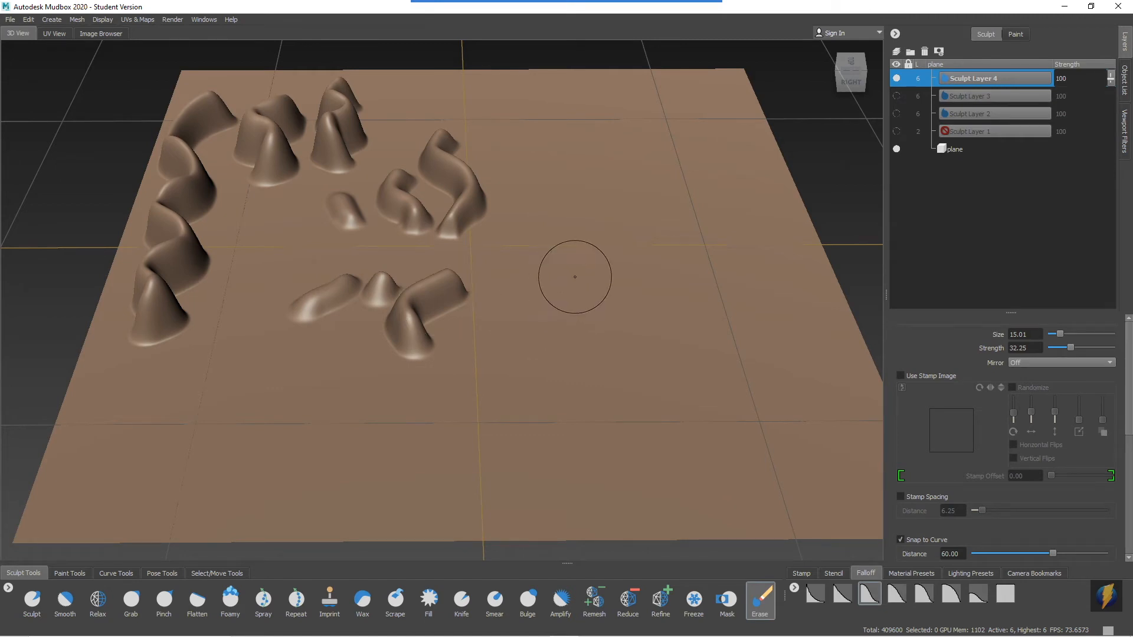
# Show and select Sculpt Layer 3, and erase the near end of its tall zigzag ridge.
pyautogui.keyDown('alt'); pyautogui.moveTo(574, 276); pyautogui.dragTo(584, 300, button='middle'); pyautogui.keyUp('alt')
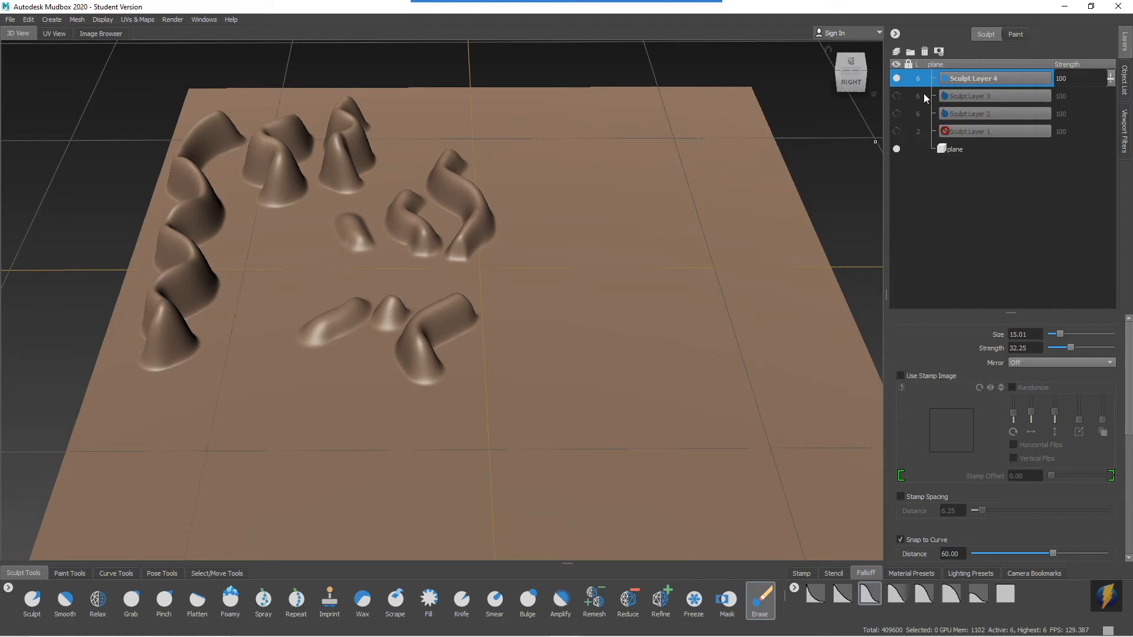
pyautogui.click(896, 96)
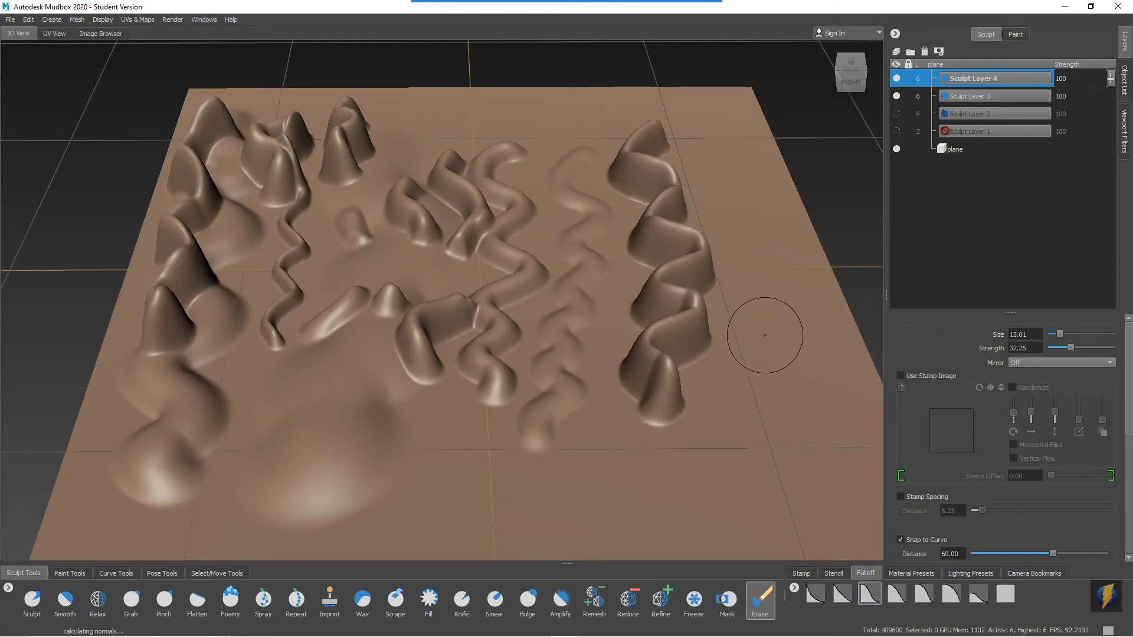
pyautogui.click(996, 95)
pyautogui.moveTo(703, 277)
pyautogui.mouseDown()
pyautogui.moveTo(620, 291)
pyautogui.moveTo(650, 313)
pyautogui.moveTo(696, 322)
pyautogui.moveTo(670, 346)
pyautogui.moveTo(678, 359)
pyautogui.moveTo(696, 336)
pyautogui.moveTo(640, 343)
pyautogui.moveTo(631, 462)
pyautogui.moveTo(662, 442)
pyautogui.moveTo(651, 385)
pyautogui.mouseUp()
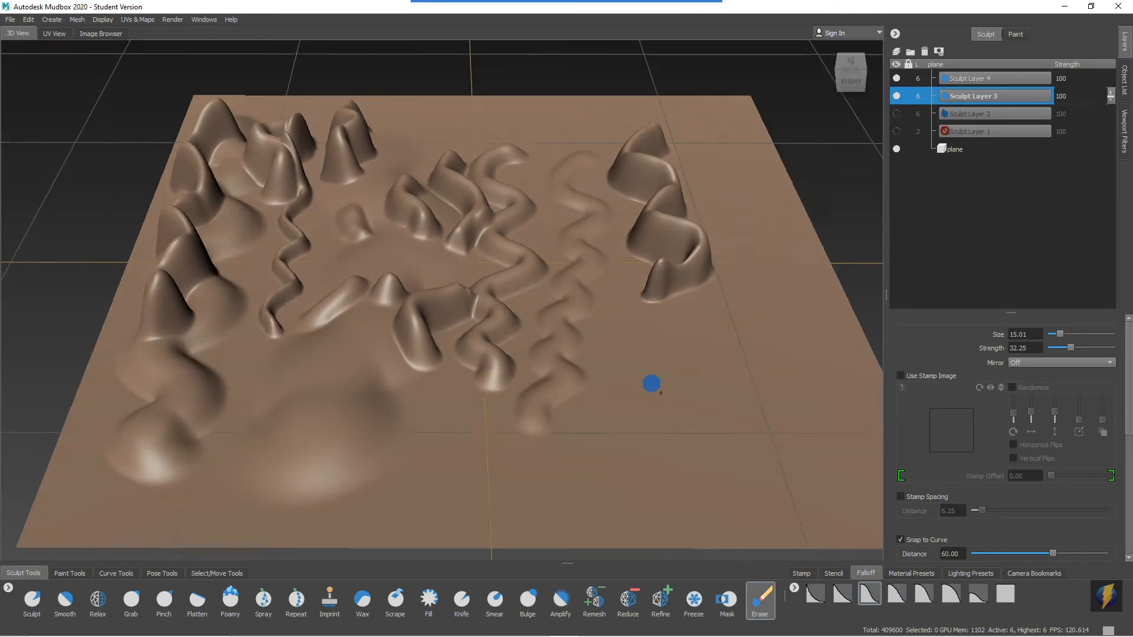
# Hide Sculpt Layer 4, select Sculpt Layer 3, and erase another section of its tall zigzag ridge.
pyautogui.click(997, 79)
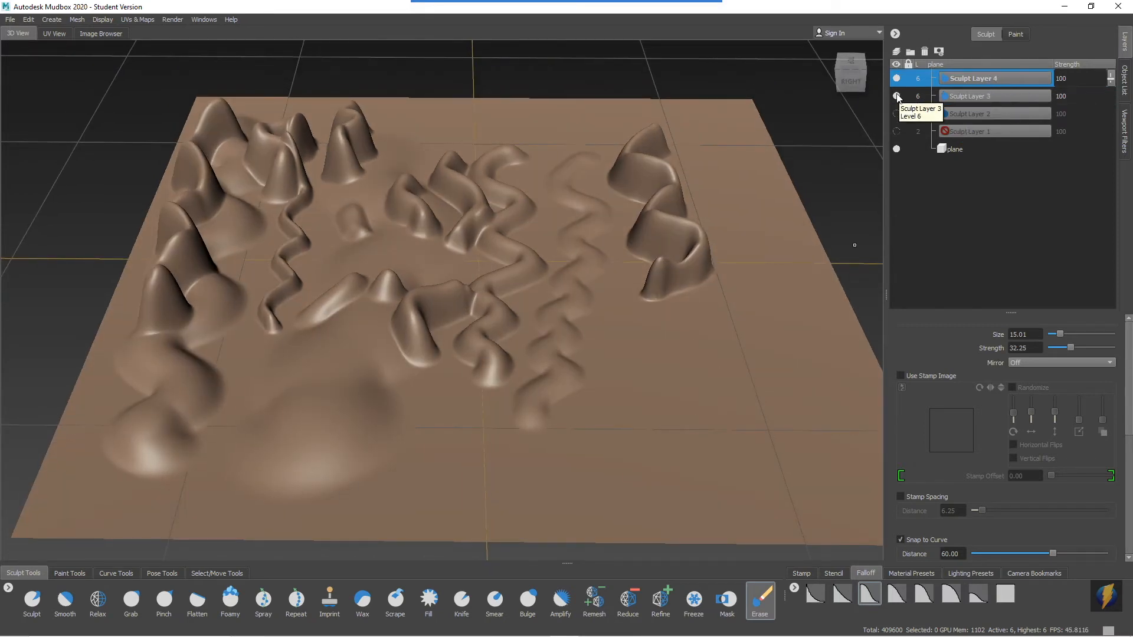
pyautogui.keyDown('alt'); pyautogui.moveTo(569, 232); pyautogui.dragTo(587, 214, button='middle'); pyautogui.keyUp('alt')
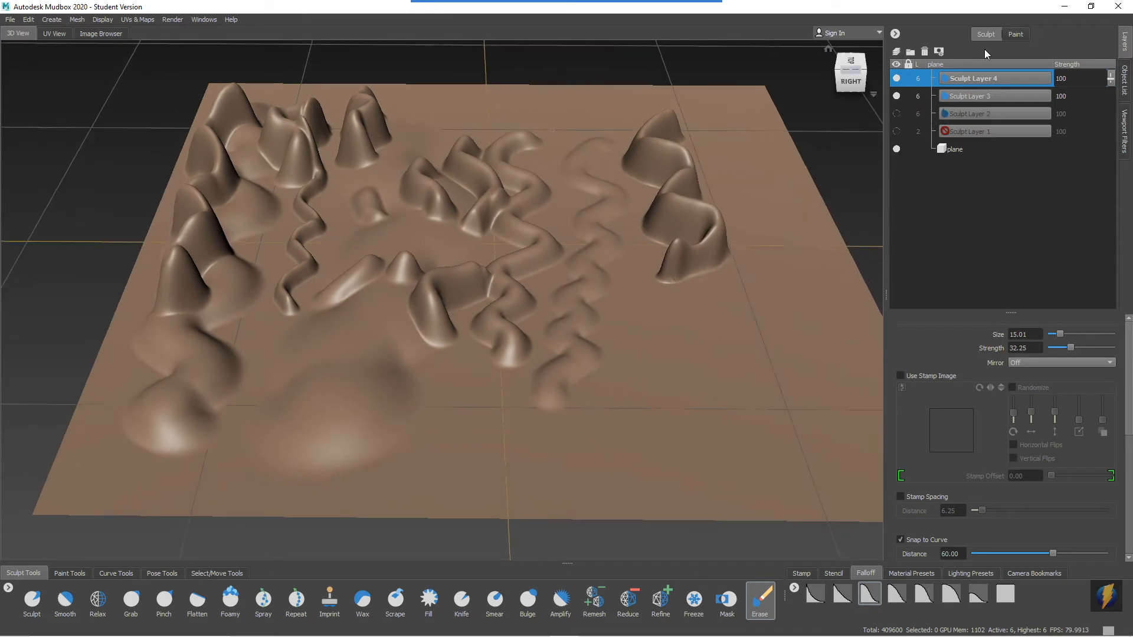
pyautogui.click(896, 78)
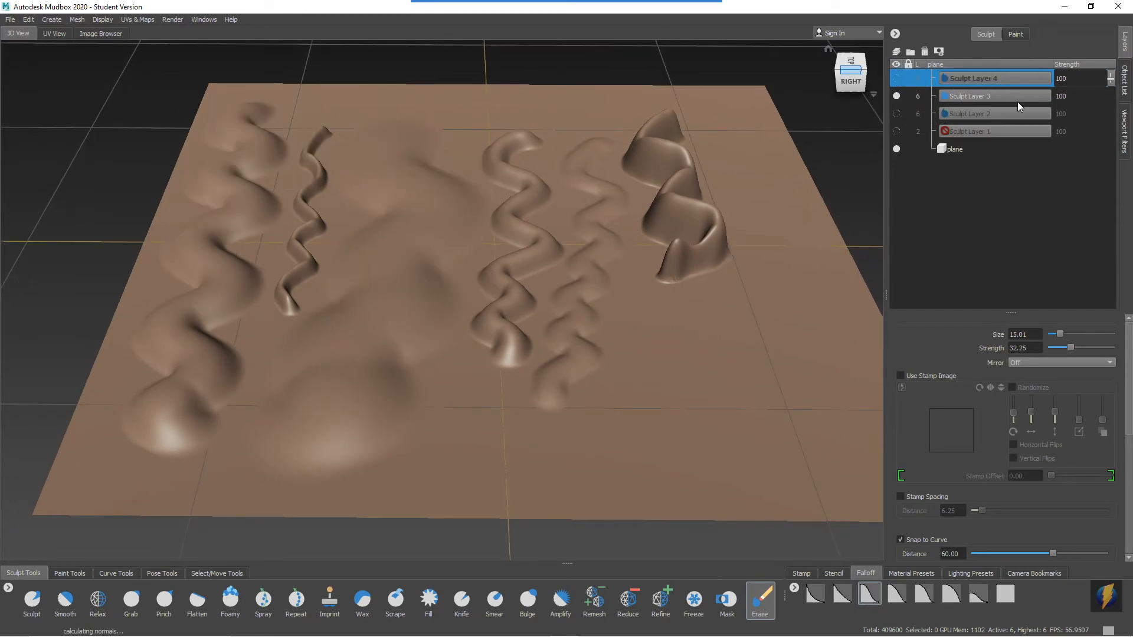
pyautogui.click(1004, 96)
pyautogui.moveTo(766, 220)
pyautogui.keyDown('alt'); pyautogui.mouseDown(button='right')
pyautogui.moveTo(577, 217)
pyautogui.moveTo(695, 219)
pyautogui.mouseUp(button='right'); pyautogui.keyUp('alt')
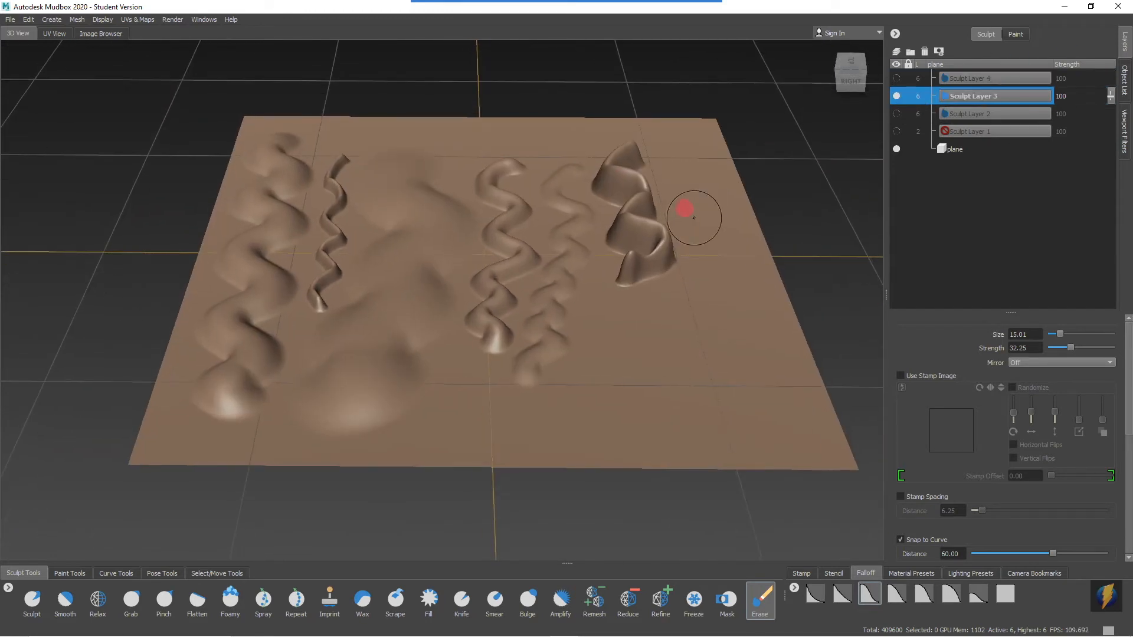
pyautogui.keyDown('alt'); pyautogui.moveTo(695, 219); pyautogui.dragTo(661, 218, button='middle'); pyautogui.keyUp('alt')
pyautogui.keyDown('alt'); pyautogui.moveTo(660, 219); pyautogui.dragTo(680, 211); pyautogui.keyUp('alt')
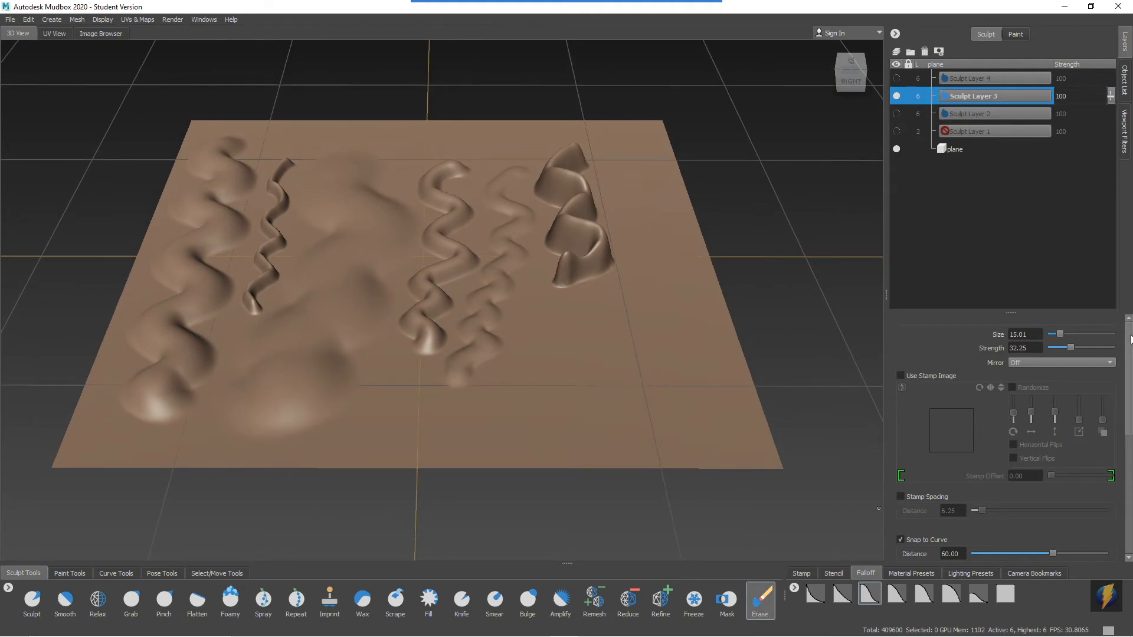
pyautogui.moveTo(607, 263)
pyautogui.mouseDown()
pyautogui.moveTo(586, 253)
pyautogui.moveTo(584, 235)
pyautogui.moveTo(567, 258)
pyautogui.moveTo(575, 214)
pyautogui.moveTo(559, 214)
pyautogui.moveTo(571, 255)
pyautogui.mouseUp()
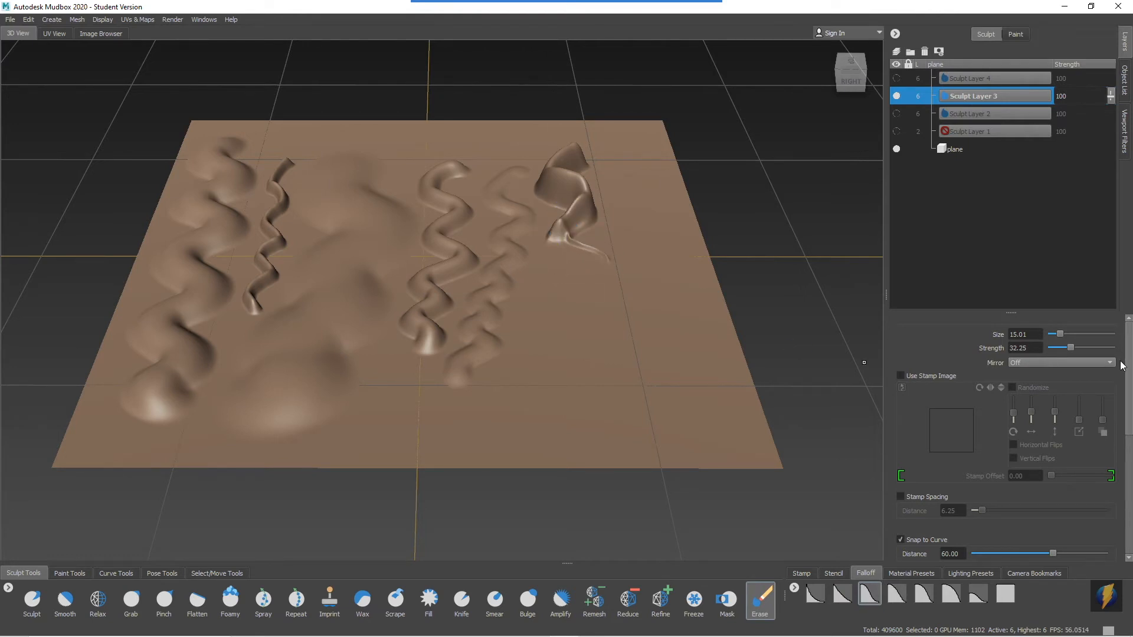
# Flood the Erase tool over Sculpt Layer 3 twice to clear all of the layer's sculpting.
pyautogui.moveTo(1129, 364); pyautogui.dragTo(1116, 481)
pyautogui.moveTo(719, 6)
pyautogui.click(609, 23)
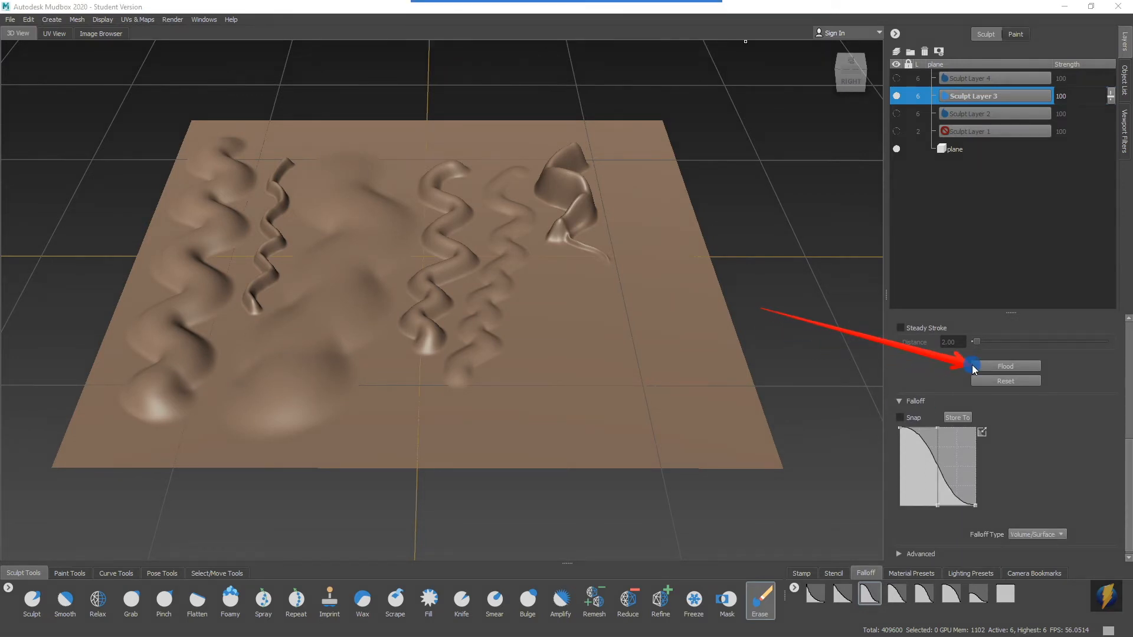
pyautogui.click(1012, 366)
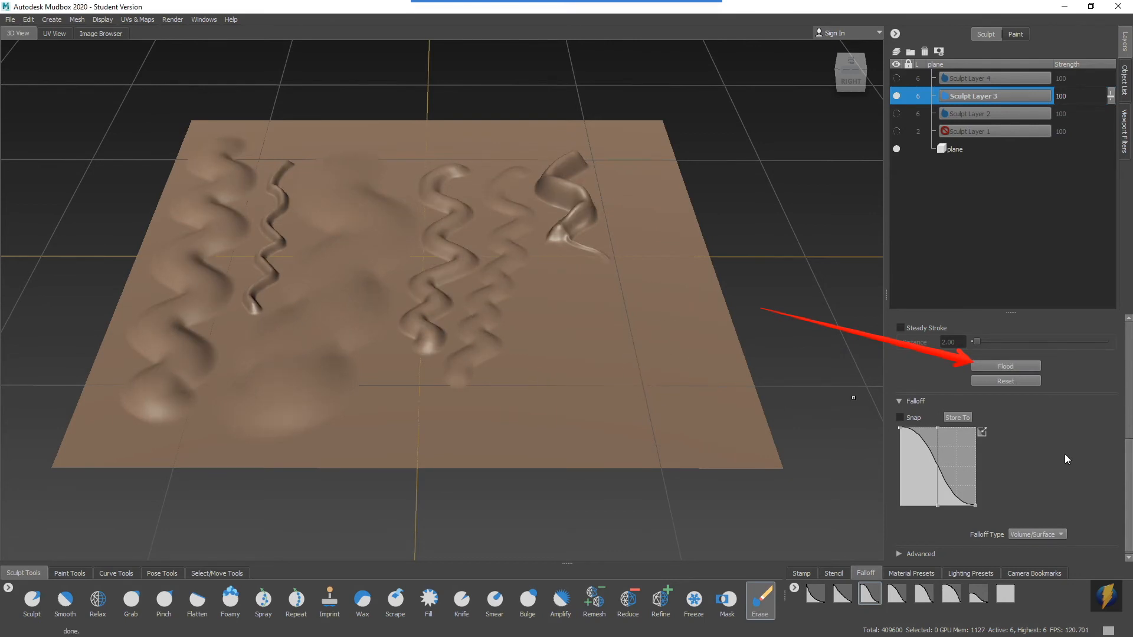
pyautogui.scroll(5, 1065, 455)
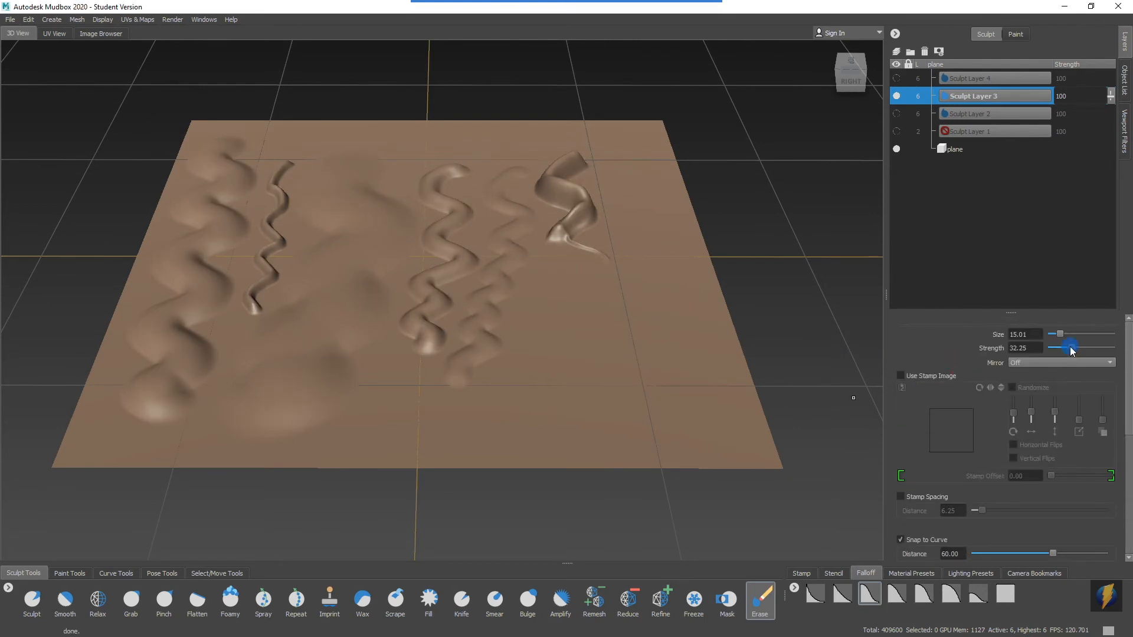
pyautogui.scroll(-5, 964, 431)
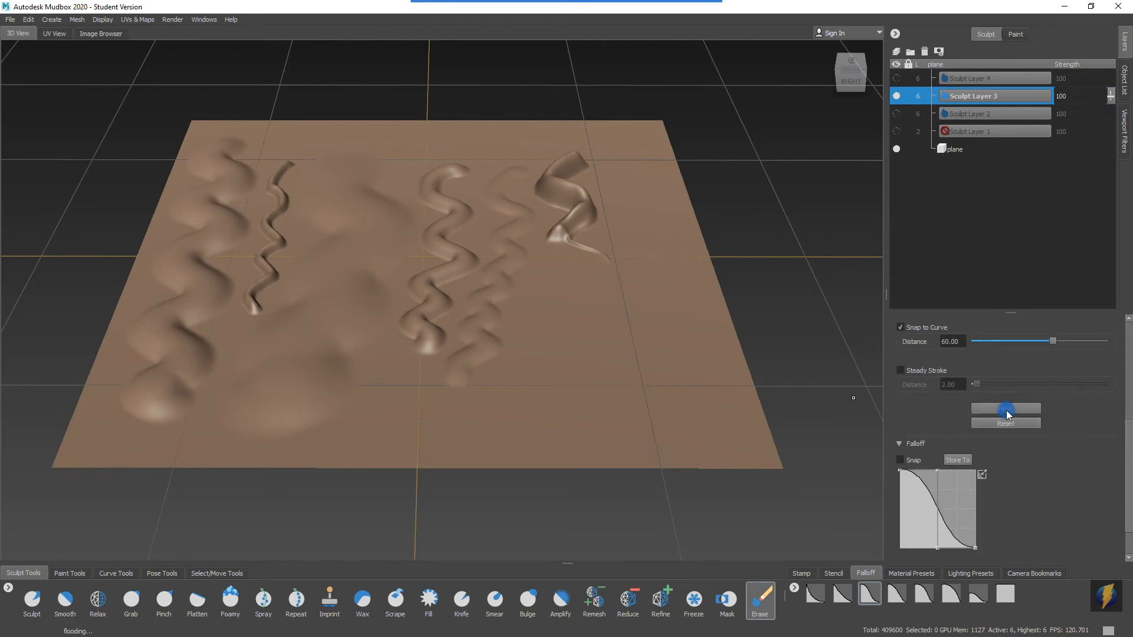
pyautogui.click(1006, 409)
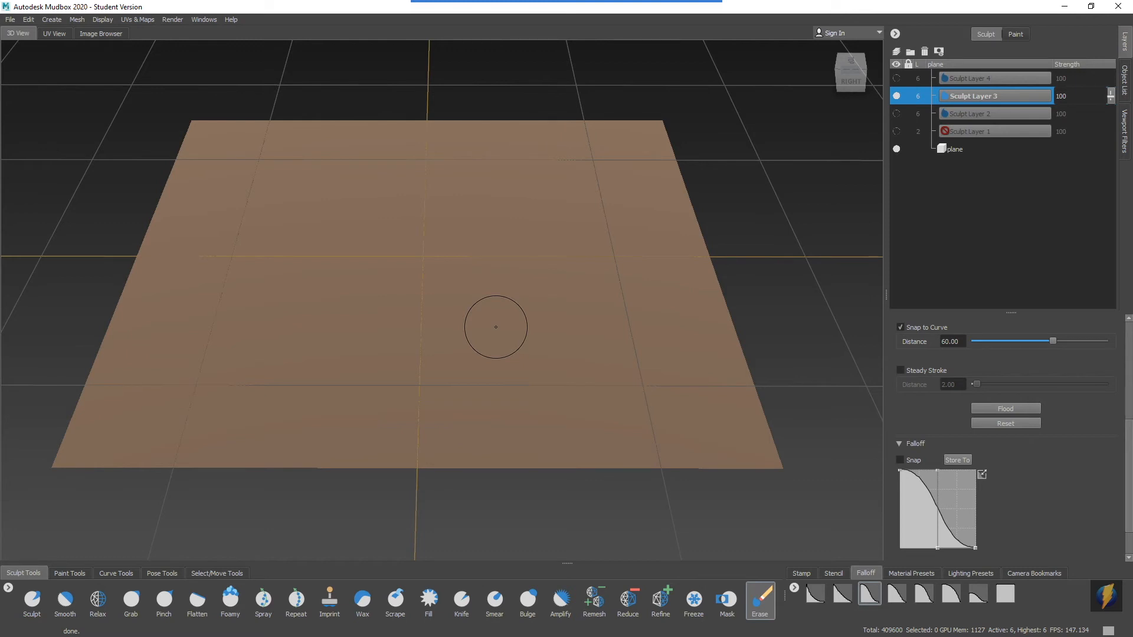
# Show Sculpt Layer 4, hide Sculpt Layer 3, and make Sculpt Layer 4 the active layer.
pyautogui.click(897, 79)
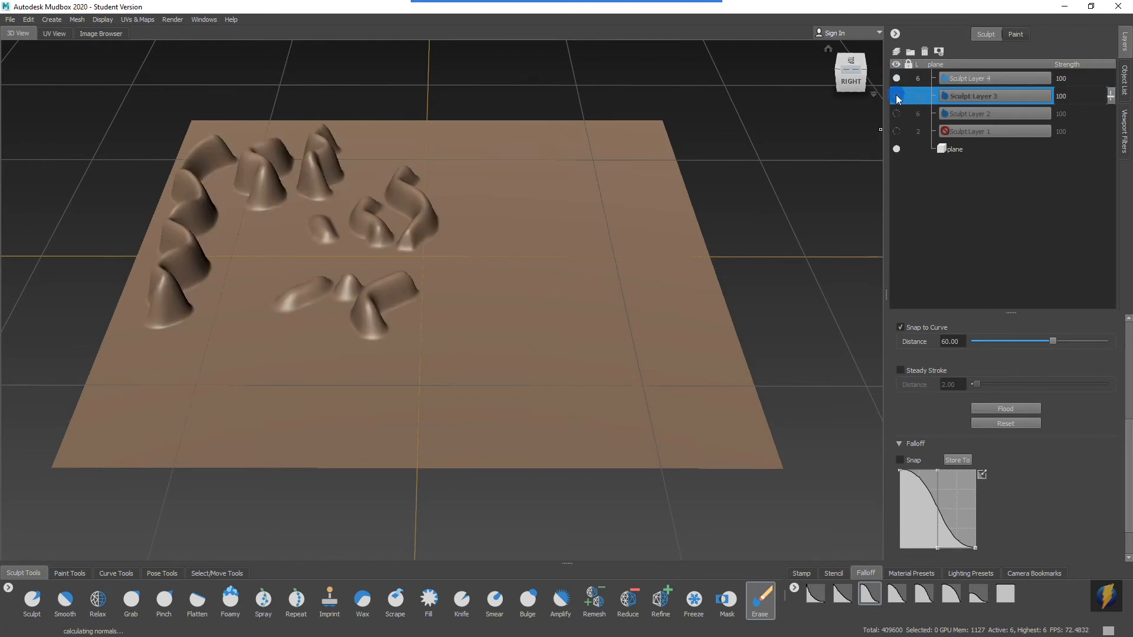
pyautogui.keyDown('alt'); pyautogui.moveTo(536, 224); pyautogui.dragTo(603, 247, button='middle'); pyautogui.keyUp('alt')
pyautogui.moveTo(604, 248)
pyautogui.keyDown('alt'); pyautogui.mouseDown(button='right')
pyautogui.moveTo(547, 238)
pyautogui.moveTo(601, 236)
pyautogui.mouseUp(button='right'); pyautogui.keyUp('alt')
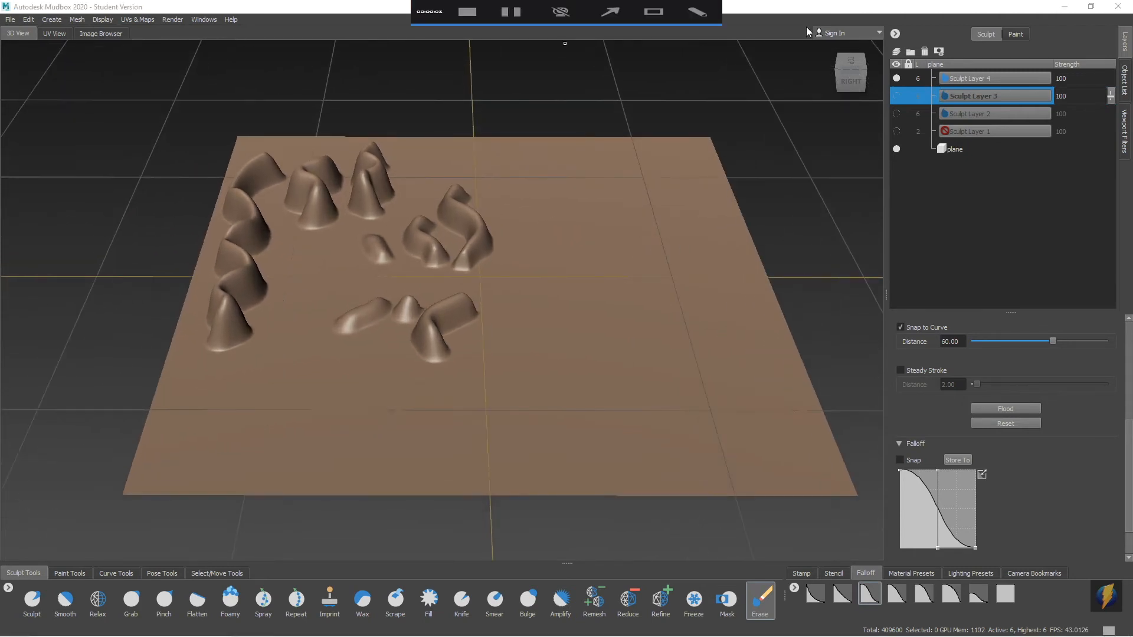
pyautogui.click(973, 80)
pyautogui.keyDown('alt'); pyautogui.moveTo(541, 249); pyautogui.dragTo(502, 236); pyautogui.keyUp('alt')
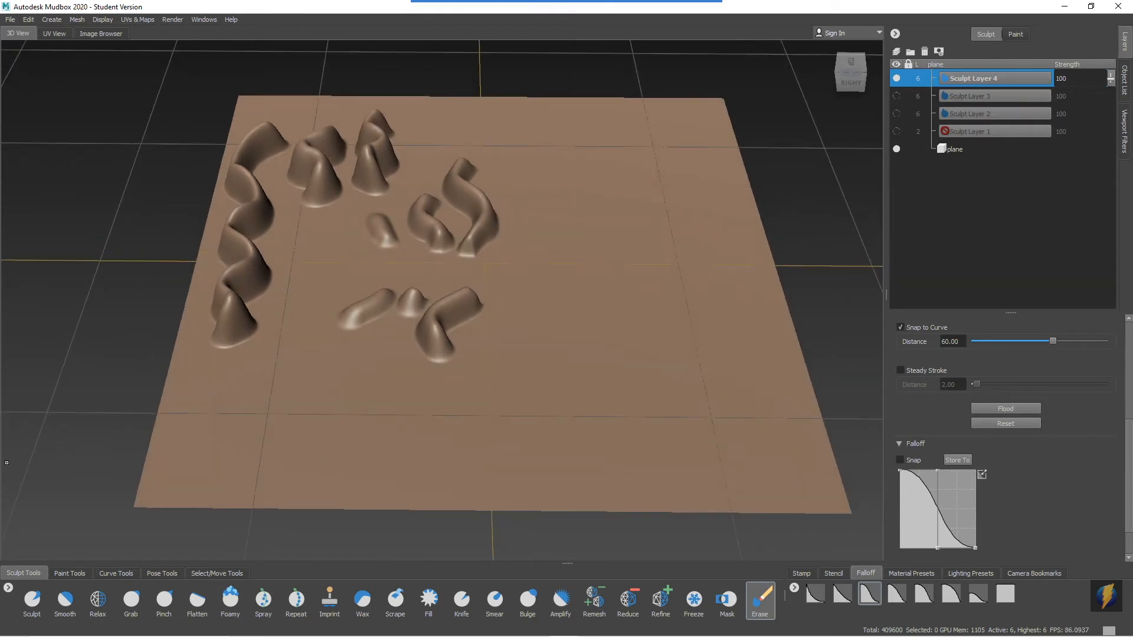
# Switch to the Sculpt tool and raise a wide wavy ridge along the plane's near edge at size 15.01 and strength 20.08.
pyautogui.click(24, 607)
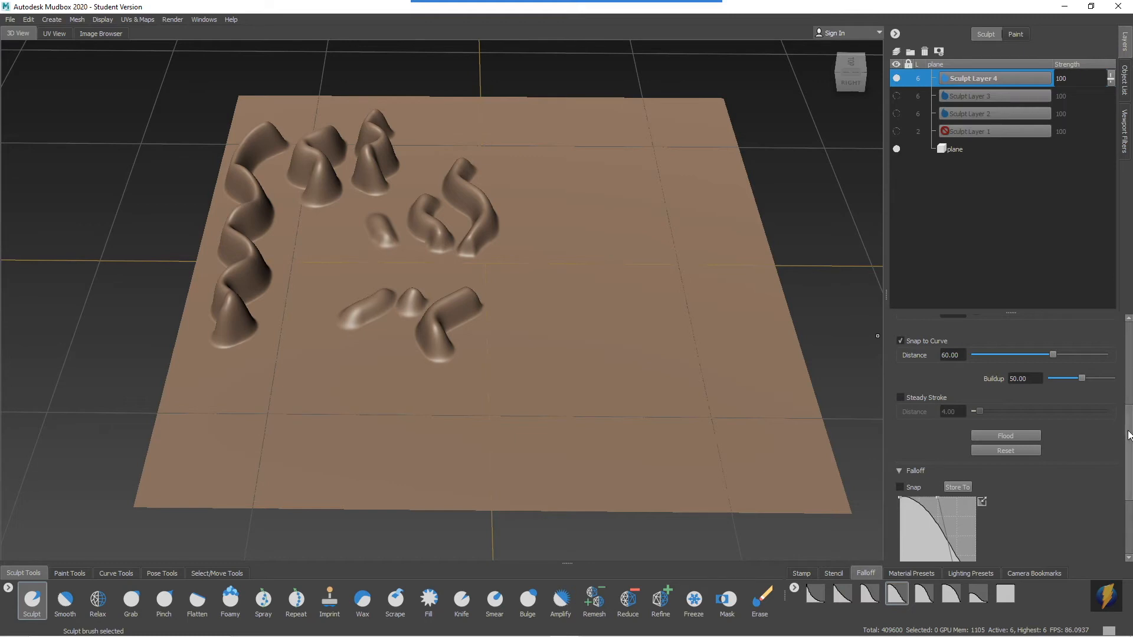
pyautogui.moveTo(1129, 435); pyautogui.dragTo(1129, 334)
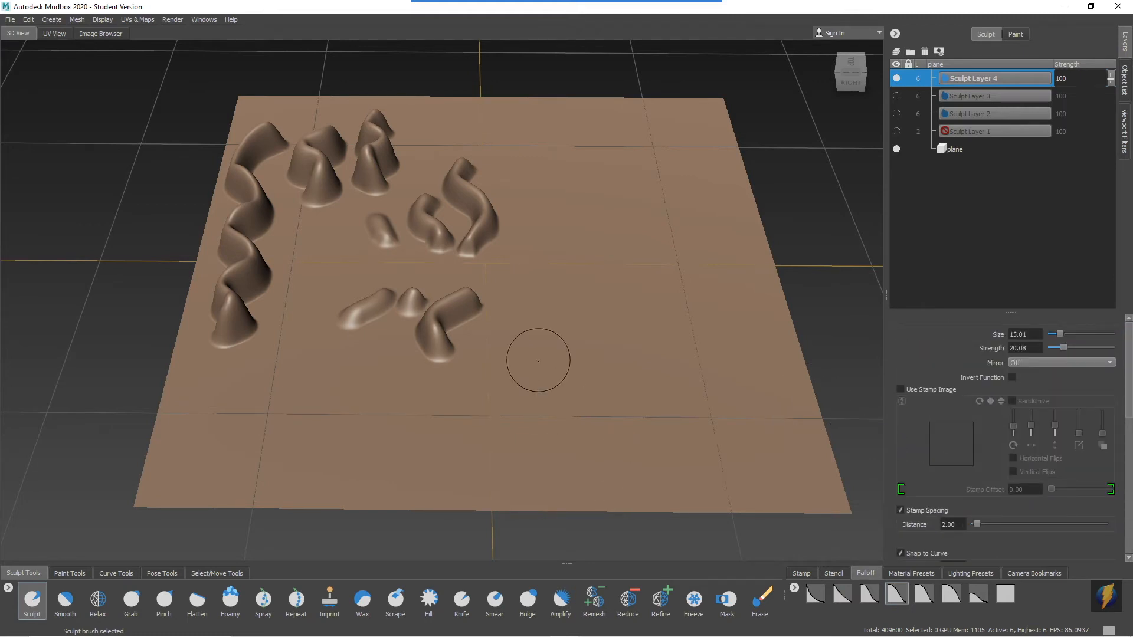
pyautogui.keyDown('alt'); pyautogui.moveTo(600, 295); pyautogui.dragTo(567, 289); pyautogui.keyUp('alt')
pyautogui.moveTo(199, 408)
pyautogui.mouseDown()
pyautogui.moveTo(185, 404)
pyautogui.moveTo(254, 392)
pyautogui.moveTo(378, 444)
pyautogui.moveTo(482, 409)
pyautogui.moveTo(498, 362)
pyautogui.mouseUp()
pyautogui.moveTo(539, 404)
pyautogui.keyDown('alt'); pyautogui.mouseDown()
pyautogui.moveTo(561, 362)
pyautogui.moveTo(642, 359)
pyautogui.moveTo(591, 407)
pyautogui.mouseUp(); pyautogui.keyUp('alt')
pyautogui.scroll(3, 591, 407)
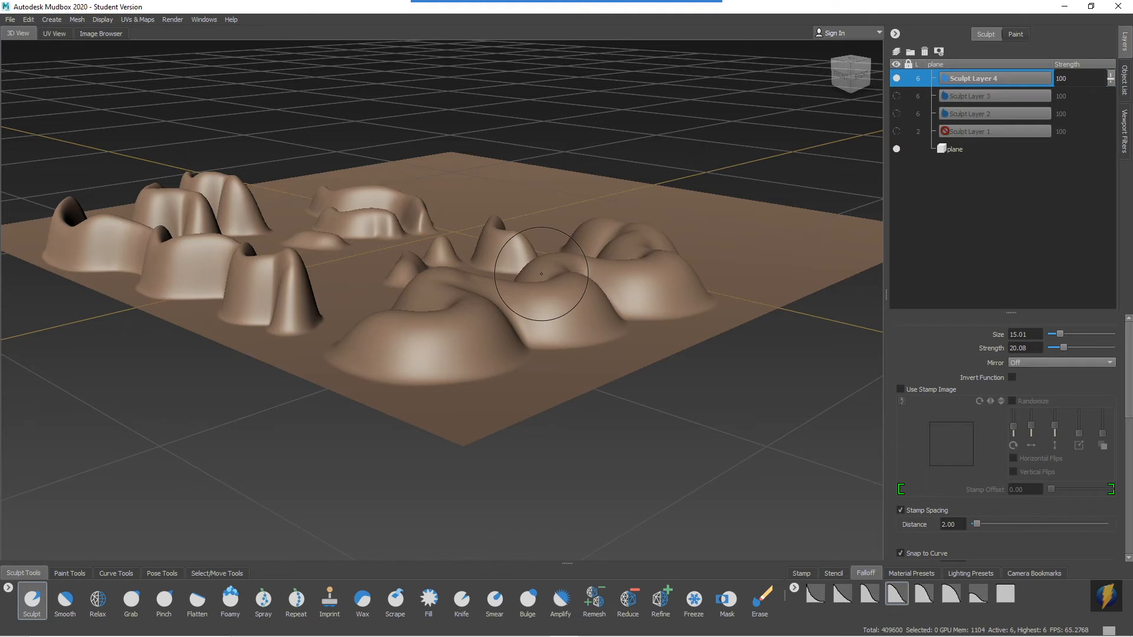
pyautogui.moveTo(368, 156)
pyautogui.keyDown('alt'); pyautogui.mouseDown()
pyautogui.moveTo(562, 229)
pyautogui.moveTo(495, 254)
pyautogui.mouseUp(); pyautogui.keyUp('alt')
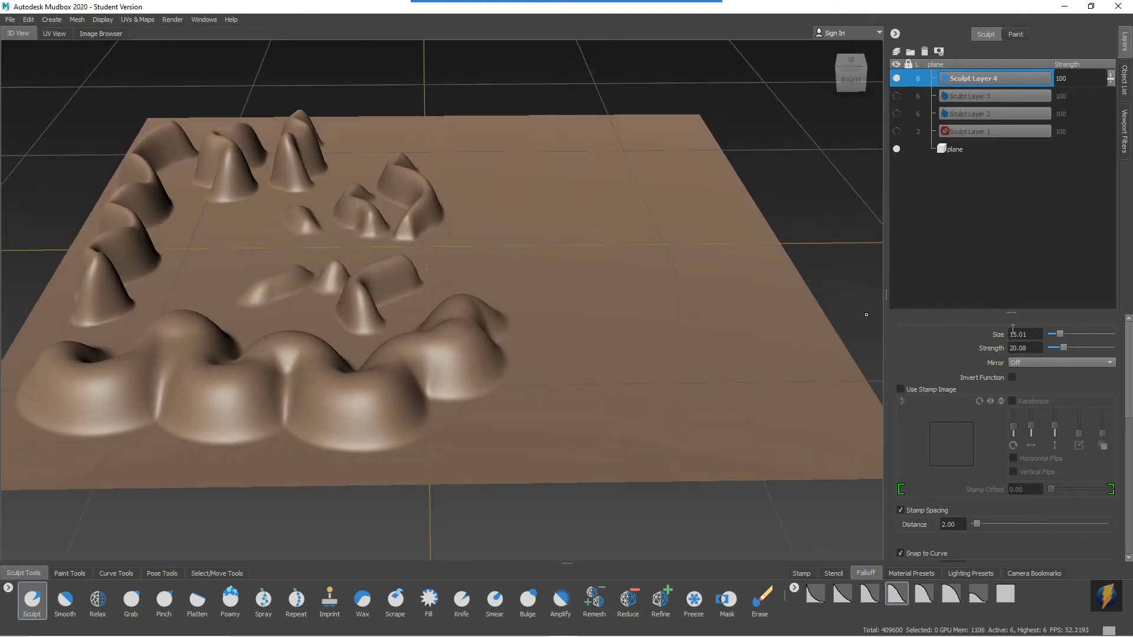
# Turn on Invert Function for the Sculpt brush and carve a wavy groove into the plane beside the wide ridge.
pyautogui.click(611, 25)
pyautogui.moveTo(951, 364); pyautogui.dragTo(984, 375)
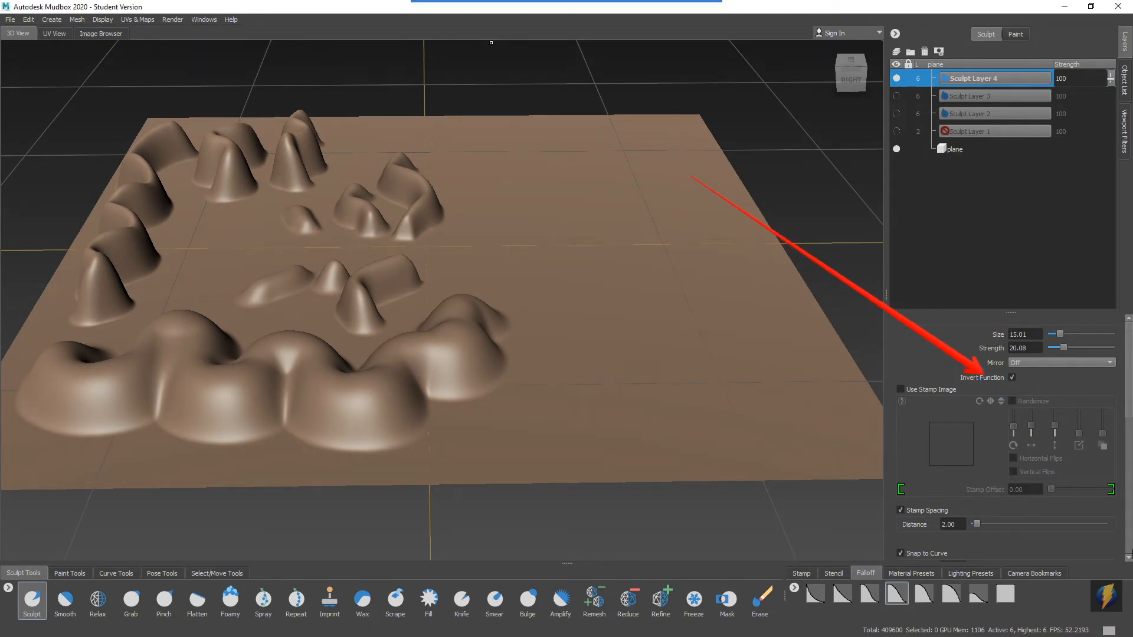
pyautogui.keyDown('alt'); pyautogui.moveTo(515, 403); pyautogui.dragTo(462, 405, button='middle'); pyautogui.keyUp('alt')
pyautogui.keyDown('alt'); pyautogui.moveTo(430, 355); pyautogui.dragTo(427, 370); pyautogui.keyUp('alt')
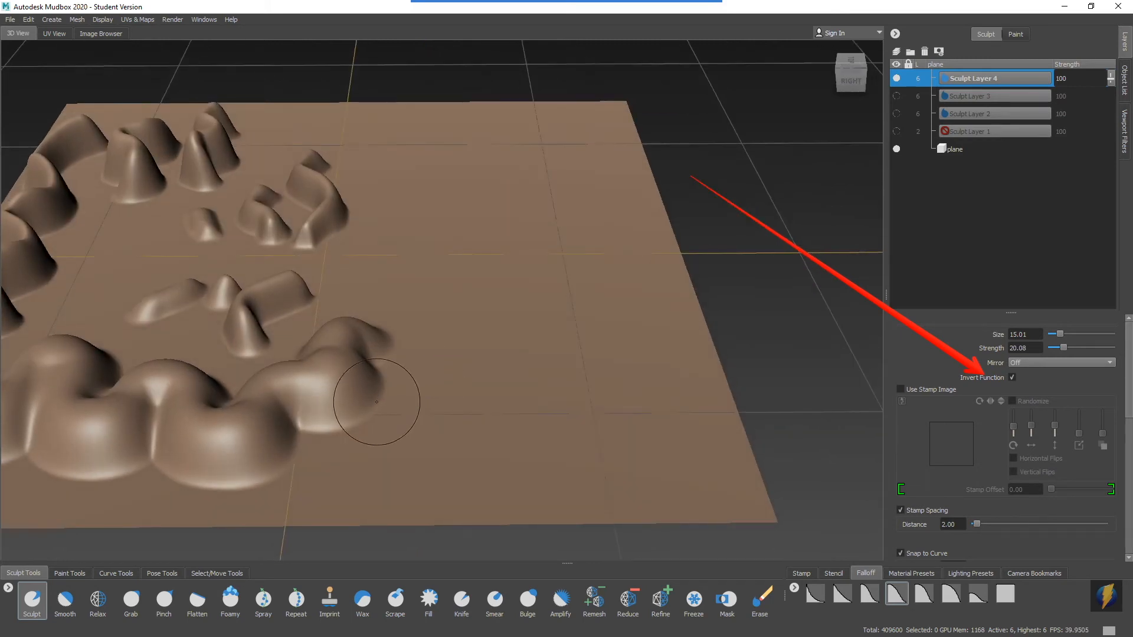
pyautogui.moveTo(356, 267)
pyautogui.mouseDown()
pyautogui.moveTo(414, 279)
pyautogui.moveTo(450, 315)
pyautogui.moveTo(450, 354)
pyautogui.moveTo(484, 393)
pyautogui.moveTo(340, 471)
pyautogui.mouseUp()
pyautogui.moveTo(524, 428)
pyautogui.keyDown('alt'); pyautogui.mouseDown()
pyautogui.moveTo(388, 423)
pyautogui.moveTo(586, 409)
pyautogui.mouseUp(); pyautogui.keyUp('alt')
pyautogui.keyDown('alt'); pyautogui.moveTo(522, 354); pyautogui.dragTo(559, 359); pyautogui.keyUp('alt')
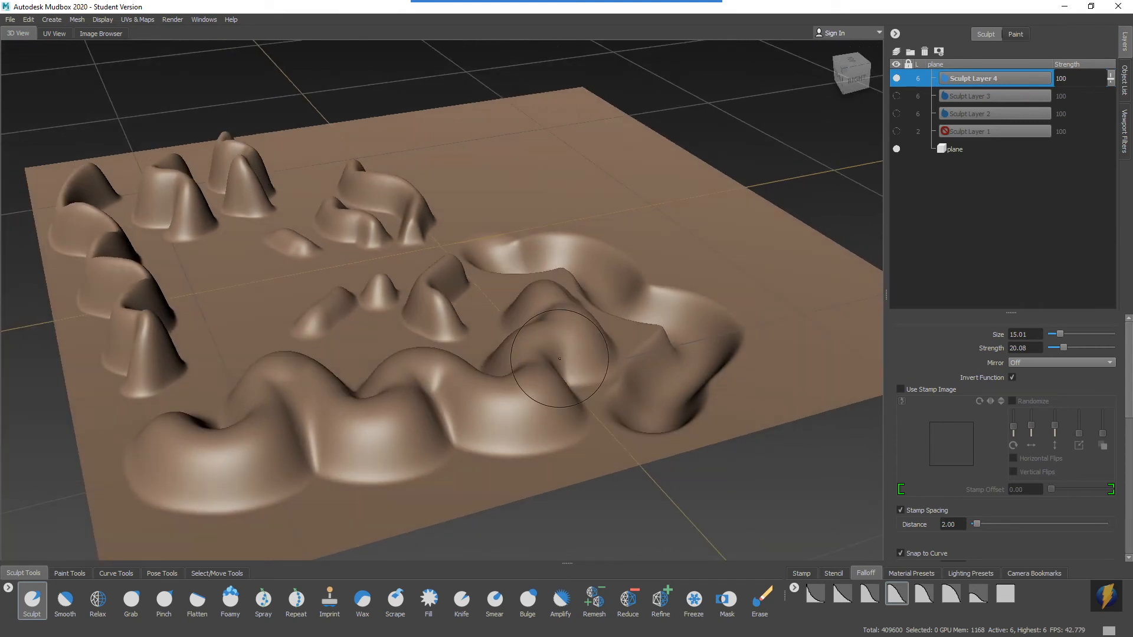
# Inspect the carved groove and turn off Invert Function for the Sculpt brush.
pyautogui.keyDown('alt'); pyautogui.moveTo(555, 354); pyautogui.dragTo(533, 329); pyautogui.keyUp('alt')
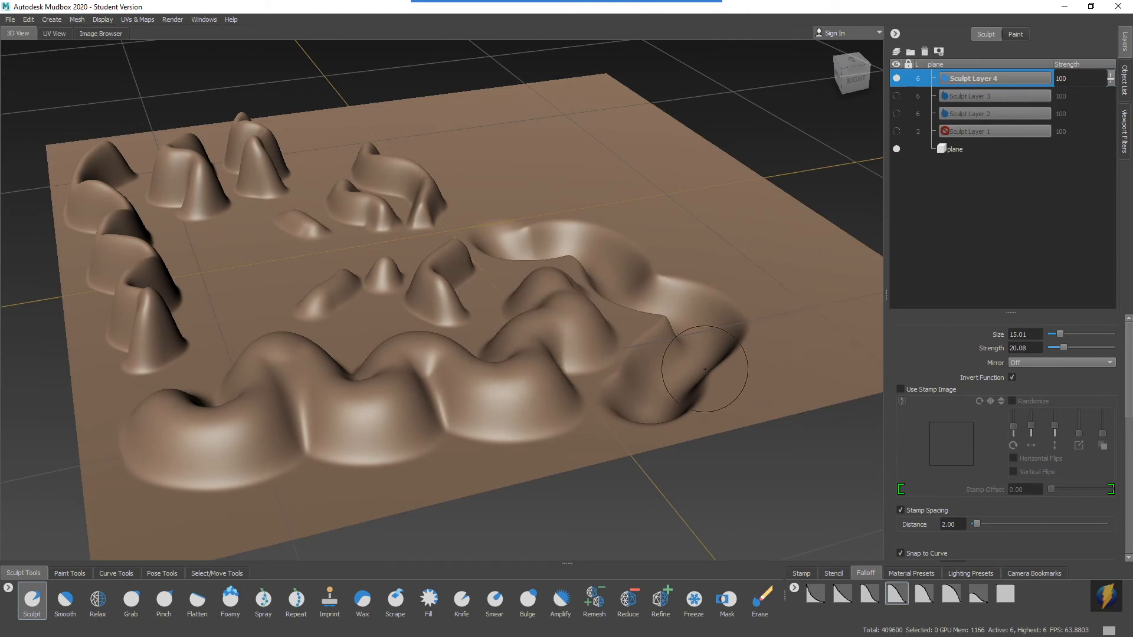
pyautogui.keyDown('alt'); pyautogui.moveTo(845, 409); pyautogui.dragTo(822, 354); pyautogui.keyUp('alt')
pyautogui.click(1013, 377)
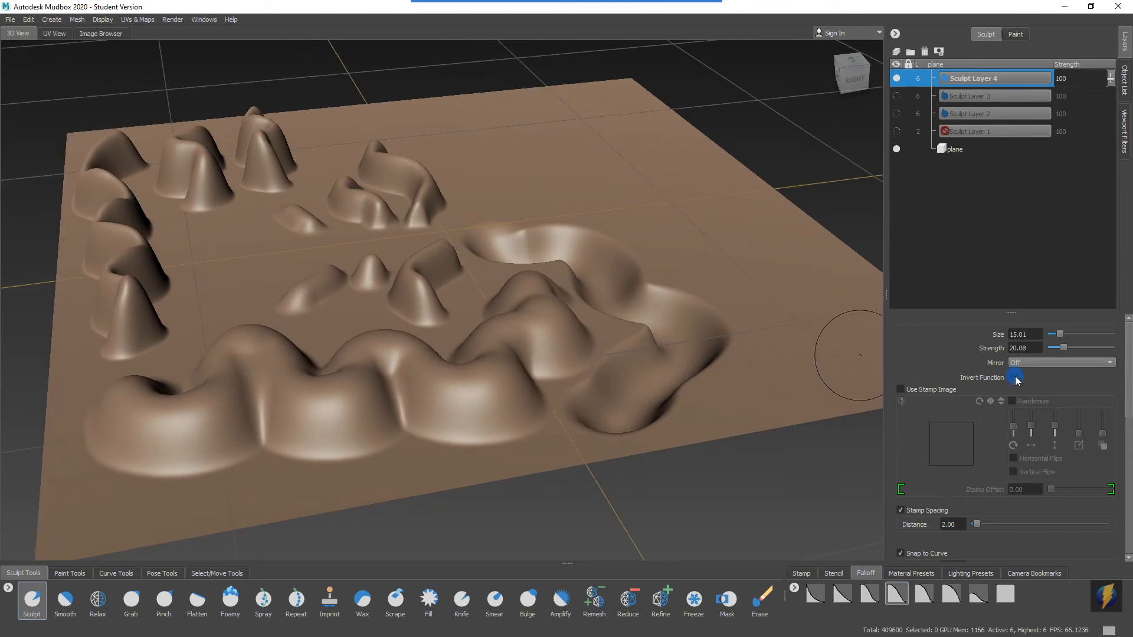
# Raise a wavy ridge on the far part of the plane with the Sculpt brush at size 15.01 and strength 20.08.
pyautogui.keyDown('alt'); pyautogui.moveTo(539, 233); pyautogui.dragTo(500, 325); pyautogui.keyUp('alt')
pyautogui.moveTo(410, 177)
pyautogui.mouseDown()
pyautogui.moveTo(402, 204)
pyautogui.moveTo(467, 247)
pyautogui.moveTo(450, 282)
pyautogui.moveTo(551, 335)
pyautogui.moveTo(348, 257)
pyautogui.moveTo(500, 276)
pyautogui.moveTo(498, 287)
pyautogui.mouseUp()
pyautogui.keyDown('alt'); pyautogui.moveTo(498, 288); pyautogui.dragTo(427, 291, button='right'); pyautogui.keyUp('alt')
pyautogui.keyDown('alt'); pyautogui.moveTo(427, 291); pyautogui.dragTo(397, 289, button='middle'); pyautogui.keyUp('alt')
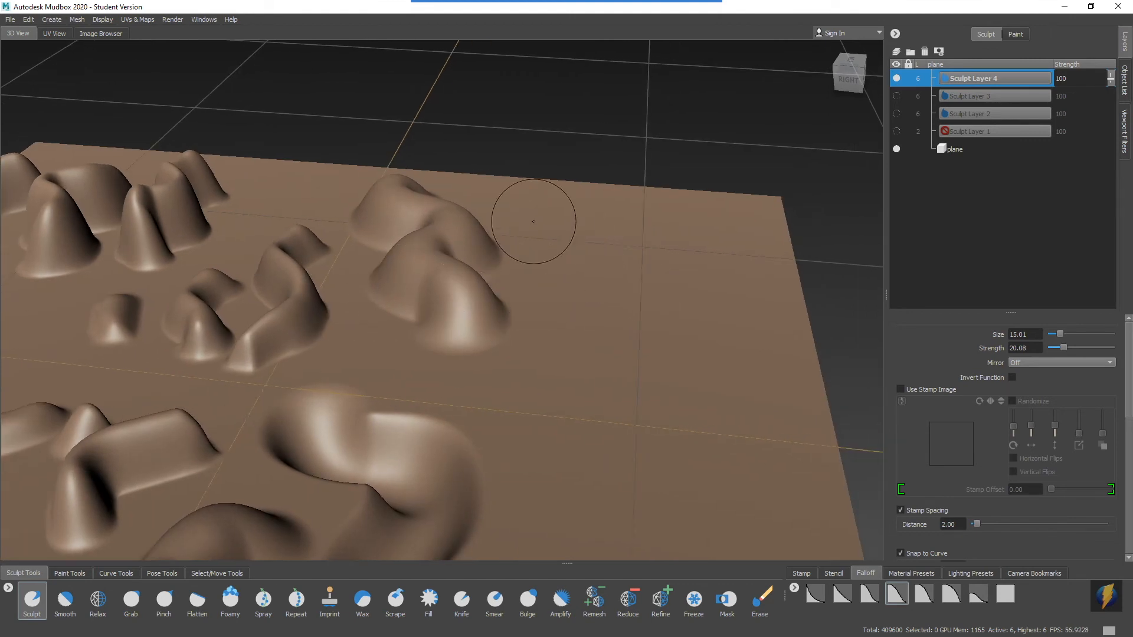
# Carve a wavy groove beside the new far ridge with the Sculpt brush temporarily inverted.
pyautogui.moveTo(540, 224)
pyautogui.mouseDown()
pyautogui.moveTo(571, 267)
pyautogui.moveTo(580, 363)
pyautogui.moveTo(547, 396)
pyautogui.moveTo(552, 447)
pyautogui.moveTo(574, 483)
pyautogui.moveTo(583, 472)
pyautogui.mouseUp()
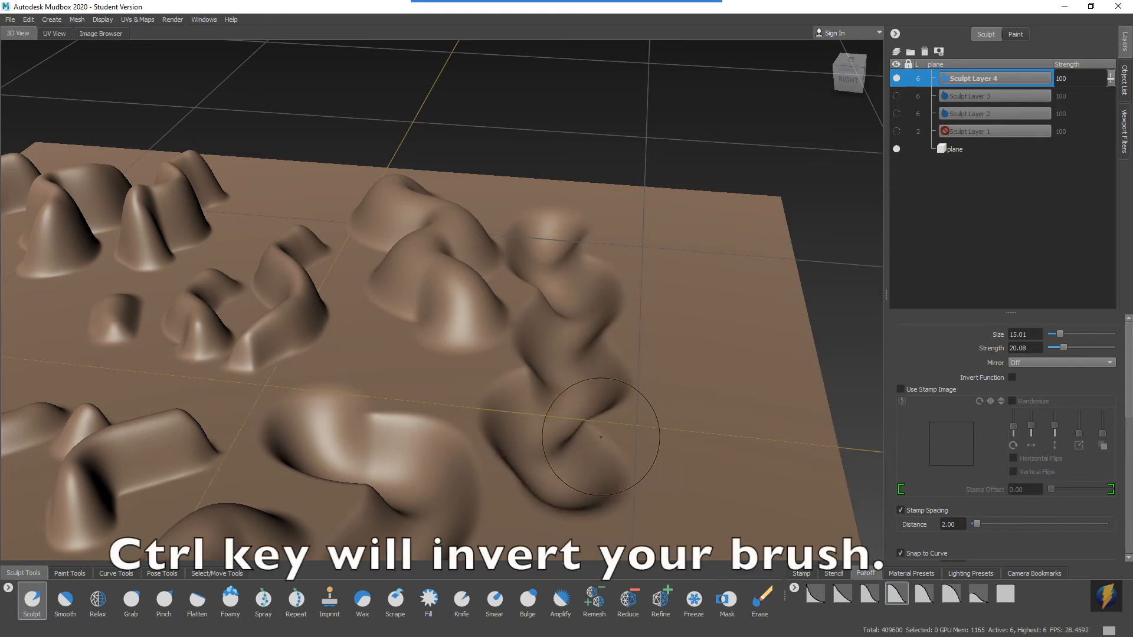
pyautogui.keyDown('alt'); pyautogui.moveTo(602, 440); pyautogui.dragTo(533, 286, button='right'); pyautogui.keyUp('alt')
pyautogui.moveTo(496, 301)
pyautogui.keyDown('alt'); pyautogui.mouseDown()
pyautogui.moveTo(530, 287)
pyautogui.moveTo(625, 285)
pyautogui.moveTo(599, 273)
pyautogui.moveTo(444, 263)
pyautogui.moveTo(426, 295)
pyautogui.moveTo(404, 253)
pyautogui.moveTo(416, 270)
pyautogui.mouseUp(); pyautogui.keyUp('alt')
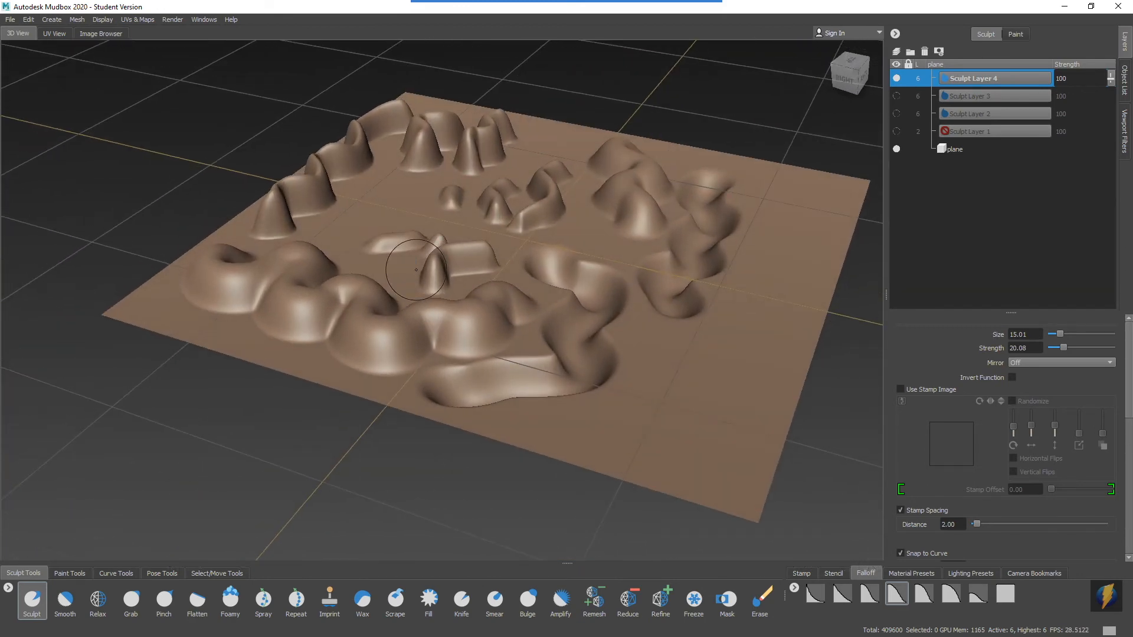
pyautogui.moveTo(539, 5)
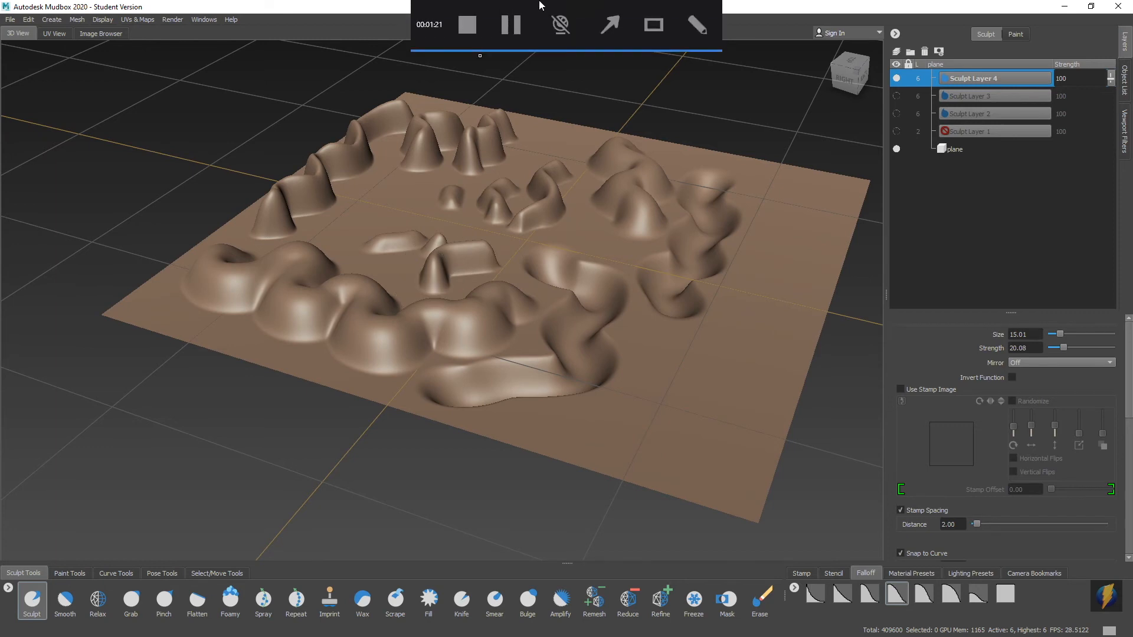
pyautogui.click(604, 23)
pyautogui.moveTo(142, 160); pyautogui.dragTo(69, 586)
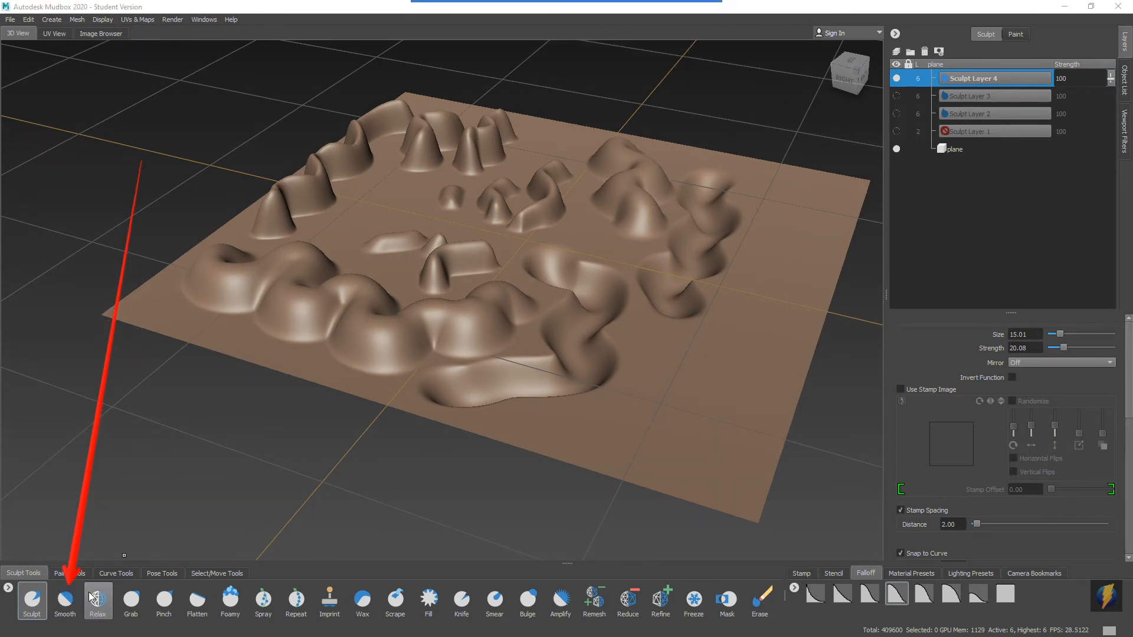
# Smooth the near end of the narrow wavy ridge along the plane's edge with the Smooth tool at size 15.01 and strength 100.
pyautogui.click(65, 601)
pyautogui.keyDown('alt'); pyautogui.moveTo(471, 223); pyautogui.dragTo(546, 231); pyautogui.keyUp('alt')
pyautogui.scroll(3, 309, 268)
pyautogui.keyDown('alt'); pyautogui.moveTo(407, 258); pyautogui.dragTo(482, 275); pyautogui.keyUp('alt')
pyautogui.keyDown('alt'); pyautogui.moveTo(429, 276); pyautogui.dragTo(481, 262, button='middle'); pyautogui.keyUp('alt')
pyautogui.moveTo(451, 320); pyautogui.dragTo(447, 307)
pyautogui.keyDown('alt'); pyautogui.moveTo(432, 323); pyautogui.dragTo(523, 306, button='right'); pyautogui.keyUp('alt')
pyautogui.moveTo(434, 421); pyautogui.dragTo(486, 348)
pyautogui.moveTo(408, 343)
pyautogui.keyDown('alt'); pyautogui.mouseDown()
pyautogui.moveTo(374, 324)
pyautogui.moveTo(207, 349)
pyautogui.moveTo(225, 362)
pyautogui.moveTo(197, 344)
pyautogui.mouseUp(); pyautogui.keyUp('alt')
pyautogui.moveTo(170, 383)
pyautogui.keyDown('alt'); pyautogui.mouseDown()
pyautogui.moveTo(271, 299)
pyautogui.moveTo(324, 327)
pyautogui.moveTo(294, 345)
pyautogui.mouseUp(); pyautogui.keyUp('alt')
pyautogui.keyDown('alt'); pyautogui.moveTo(371, 307); pyautogui.dragTo(226, 319); pyautogui.keyUp('alt')
pyautogui.moveTo(187, 206); pyautogui.dragTo(205, 178)
pyautogui.keyDown('alt'); pyautogui.moveTo(134, 174); pyautogui.dragTo(367, 253); pyautogui.keyUp('alt')
pyautogui.moveTo(361, 294); pyautogui.dragTo(364, 298)
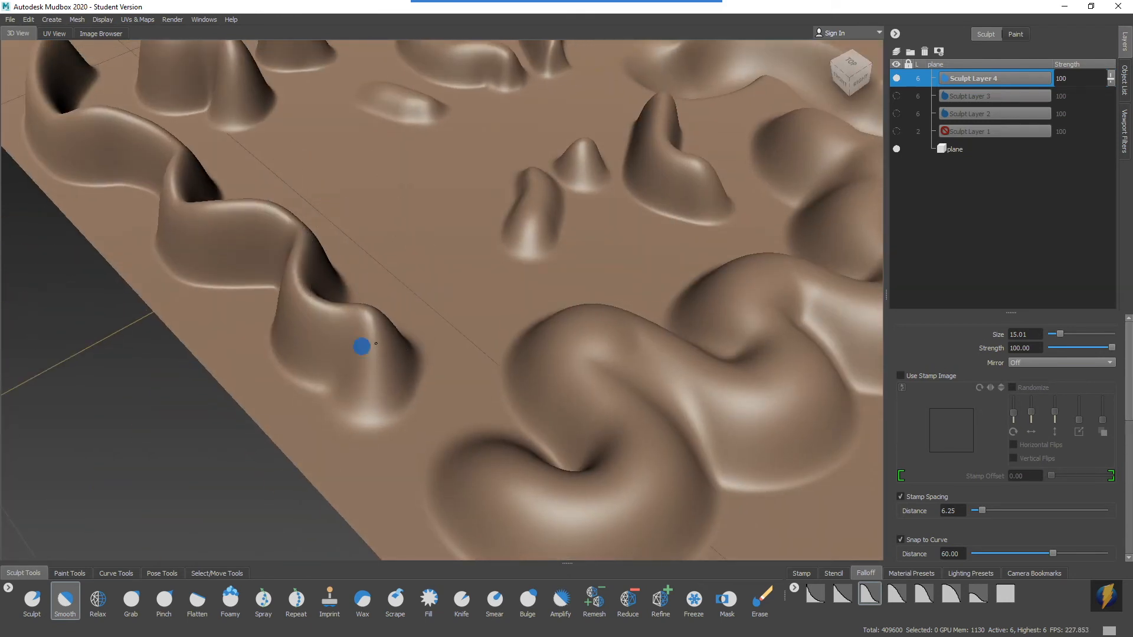
pyautogui.moveTo(353, 375); pyautogui.dragTo(359, 384)
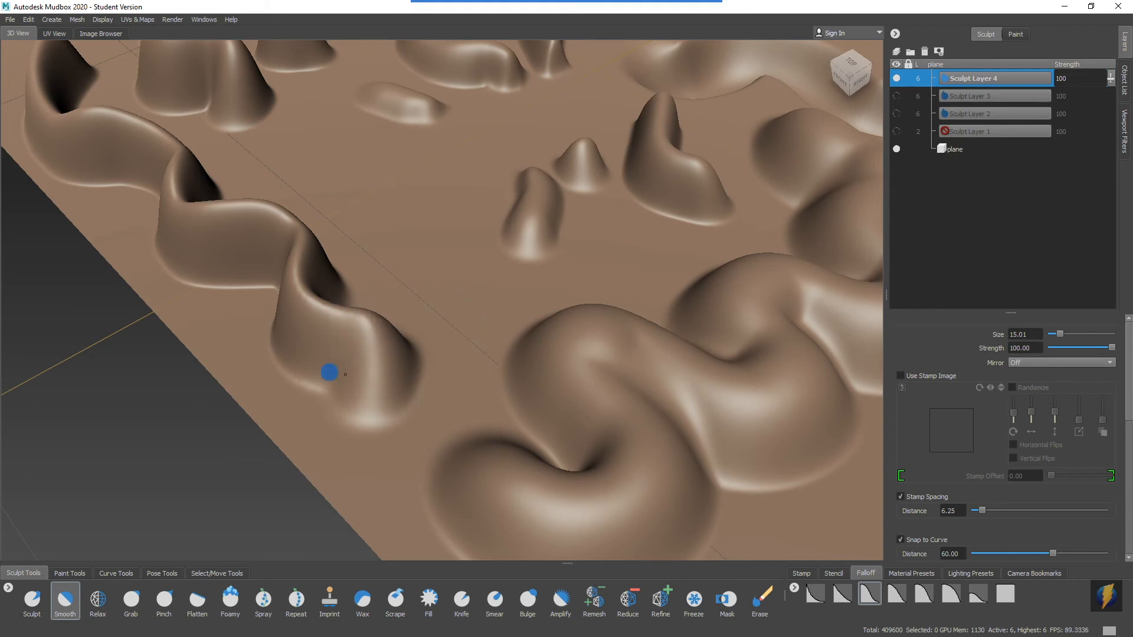
pyautogui.keyDown('alt'); pyautogui.moveTo(295, 354); pyautogui.dragTo(362, 354); pyautogui.keyUp('alt')
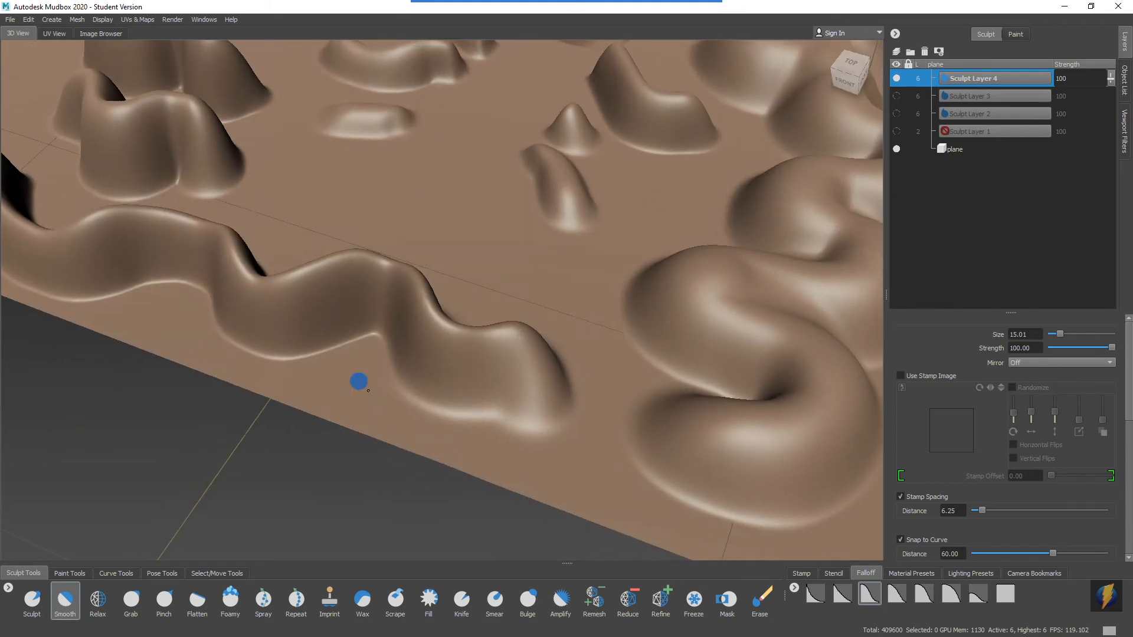
pyautogui.moveTo(521, 420); pyautogui.dragTo(549, 408)
pyautogui.moveTo(582, 346)
pyautogui.keyDown('alt'); pyautogui.mouseDown()
pyautogui.moveTo(419, 352)
pyautogui.moveTo(360, 328)
pyautogui.mouseUp(); pyautogui.keyUp('alt')
pyautogui.keyDown('alt'); pyautogui.moveTo(360, 328); pyautogui.dragTo(407, 332, button='middle'); pyautogui.keyUp('alt')
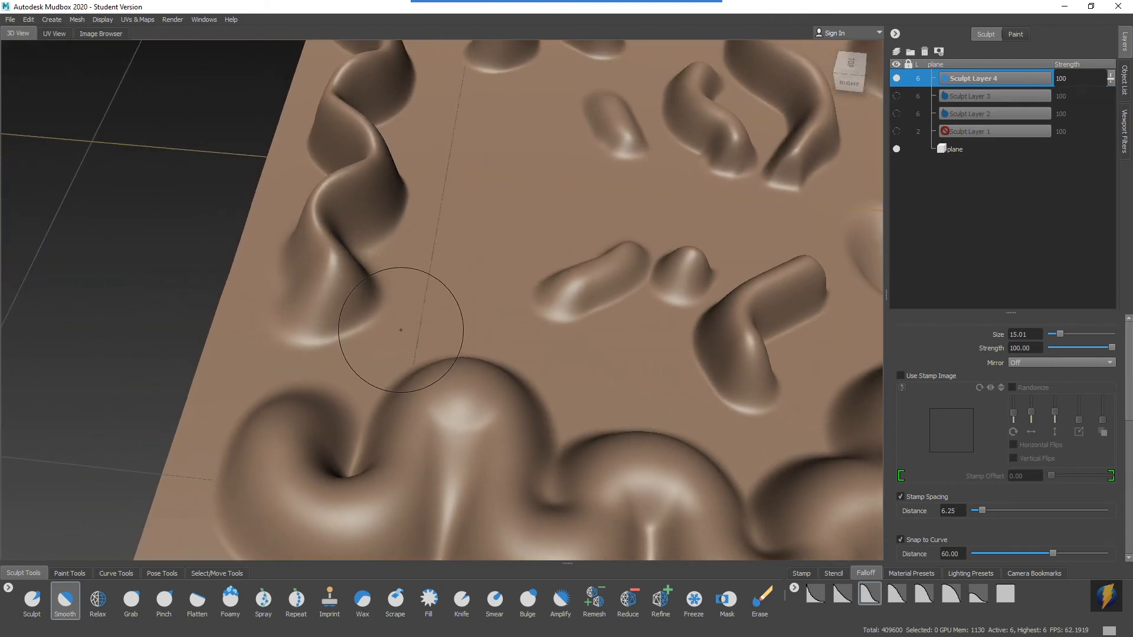
# Return to the Sculpt tool and build up a tall mound with an overhanging bulge near the plane's empty far corner.
pyautogui.click(30, 602)
pyautogui.moveTo(476, 305)
pyautogui.keyDown('alt'); pyautogui.mouseDown(button='middle')
pyautogui.moveTo(279, 375)
pyautogui.moveTo(84, 377)
pyautogui.mouseUp(button='middle'); pyautogui.keyUp('alt')
pyautogui.keyDown('alt'); pyautogui.moveTo(611, 139); pyautogui.dragTo(466, 293, button='middle'); pyautogui.keyUp('alt')
pyautogui.moveTo(464, 295)
pyautogui.mouseDown()
pyautogui.moveTo(406, 328)
pyautogui.moveTo(459, 288)
pyautogui.moveTo(430, 359)
pyautogui.moveTo(387, 314)
pyautogui.moveTo(458, 311)
pyautogui.moveTo(334, 260)
pyautogui.moveTo(523, 243)
pyautogui.moveTo(635, 266)
pyautogui.moveTo(538, 283)
pyautogui.mouseUp()
pyautogui.keyDown('alt'); pyautogui.moveTo(481, 309); pyautogui.dragTo(159, 444); pyautogui.keyUp('alt')
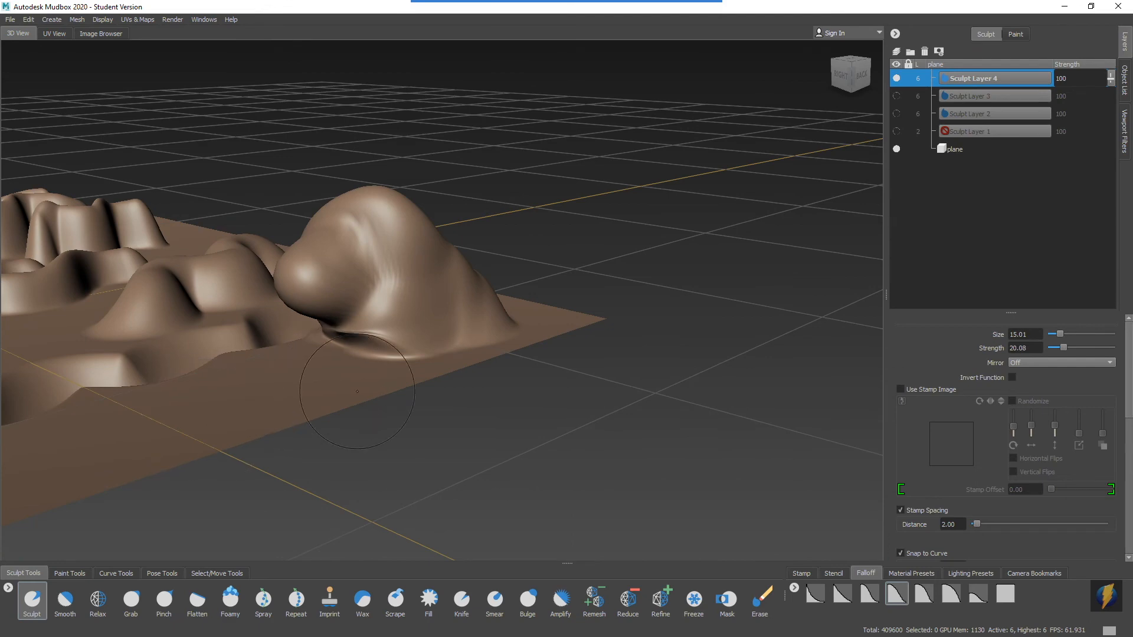
pyautogui.keyDown('alt'); pyautogui.moveTo(408, 337); pyautogui.dragTo(535, 355); pyautogui.keyUp('alt')
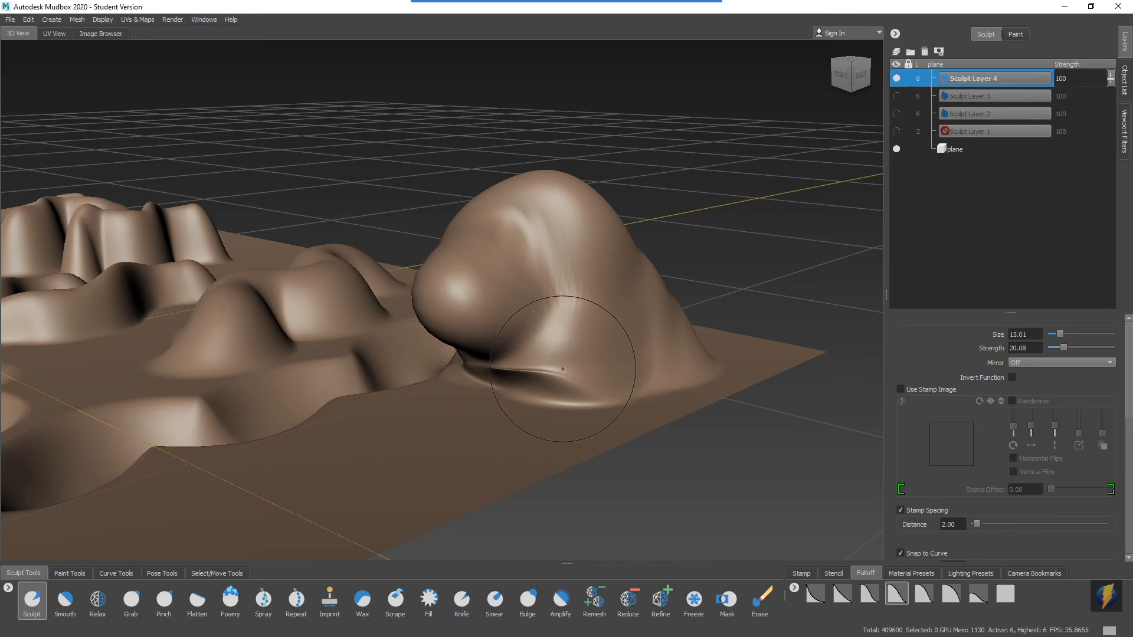
# Smooth the creases around the tall mound's base and sides using the Sculpt tool's temporary smoothing at strength 100.
pyautogui.moveTo(565, 371)
pyautogui.mouseDown()
pyautogui.moveTo(582, 372)
pyautogui.moveTo(512, 376)
pyautogui.mouseUp()
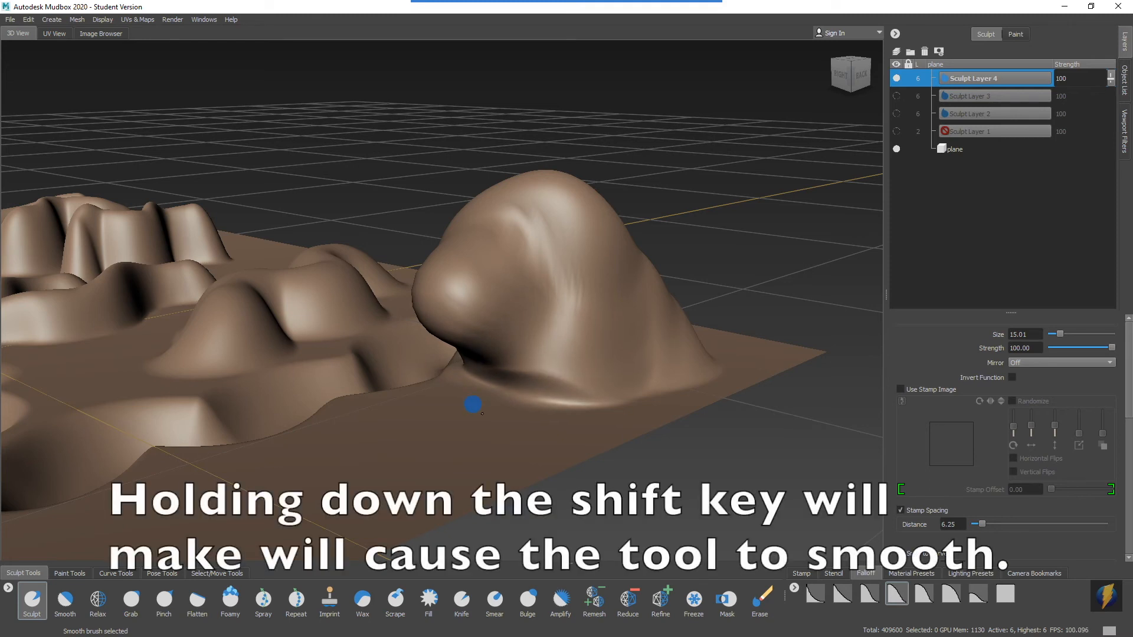
pyautogui.moveTo(508, 407)
pyautogui.keyDown('alt'); pyautogui.mouseDown()
pyautogui.moveTo(561, 384)
pyautogui.moveTo(608, 386)
pyautogui.mouseUp(); pyautogui.keyUp('alt')
pyautogui.moveTo(574, 283)
pyautogui.keyDown('shift'); pyautogui.mouseDown()
pyautogui.moveTo(494, 306)
pyautogui.moveTo(581, 363)
pyautogui.mouseUp(); pyautogui.keyUp('shift')
pyautogui.moveTo(488, 334)
pyautogui.keyDown('shift'); pyautogui.mouseDown()
pyautogui.moveTo(441, 310)
pyautogui.moveTo(417, 321)
pyautogui.moveTo(501, 275)
pyautogui.moveTo(409, 309)
pyautogui.mouseUp(); pyautogui.keyUp('shift')
pyautogui.moveTo(242, 357)
pyautogui.keyDown('alt'); pyautogui.mouseDown()
pyautogui.moveTo(322, 340)
pyautogui.moveTo(372, 367)
pyautogui.mouseUp(); pyautogui.keyUp('alt')
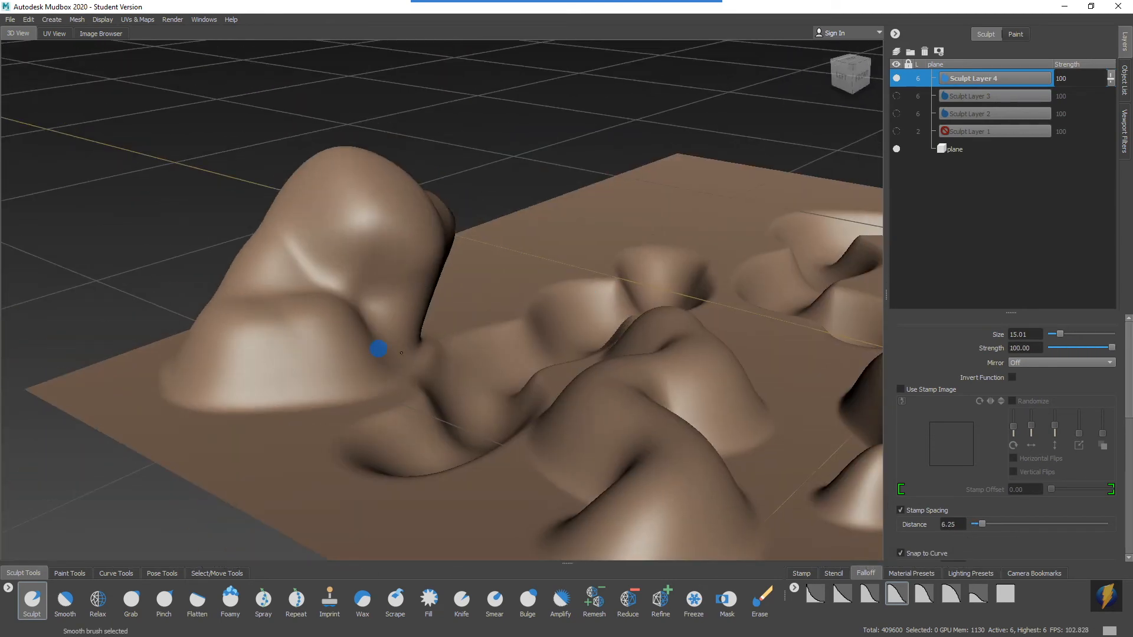
pyautogui.moveTo(396, 231)
pyautogui.keyDown('shift'); pyautogui.mouseDown()
pyautogui.moveTo(296, 275)
pyautogui.moveTo(322, 307)
pyautogui.mouseUp(); pyautogui.keyUp('shift')
pyautogui.keyDown('alt'); pyautogui.moveTo(334, 315); pyautogui.dragTo(315, 325); pyautogui.keyUp('alt')
pyautogui.moveTo(321, 282)
pyautogui.keyDown('shift'); pyautogui.mouseDown()
pyautogui.moveTo(373, 263)
pyautogui.moveTo(434, 268)
pyautogui.moveTo(129, 248)
pyautogui.mouseUp(); pyautogui.keyUp('shift')
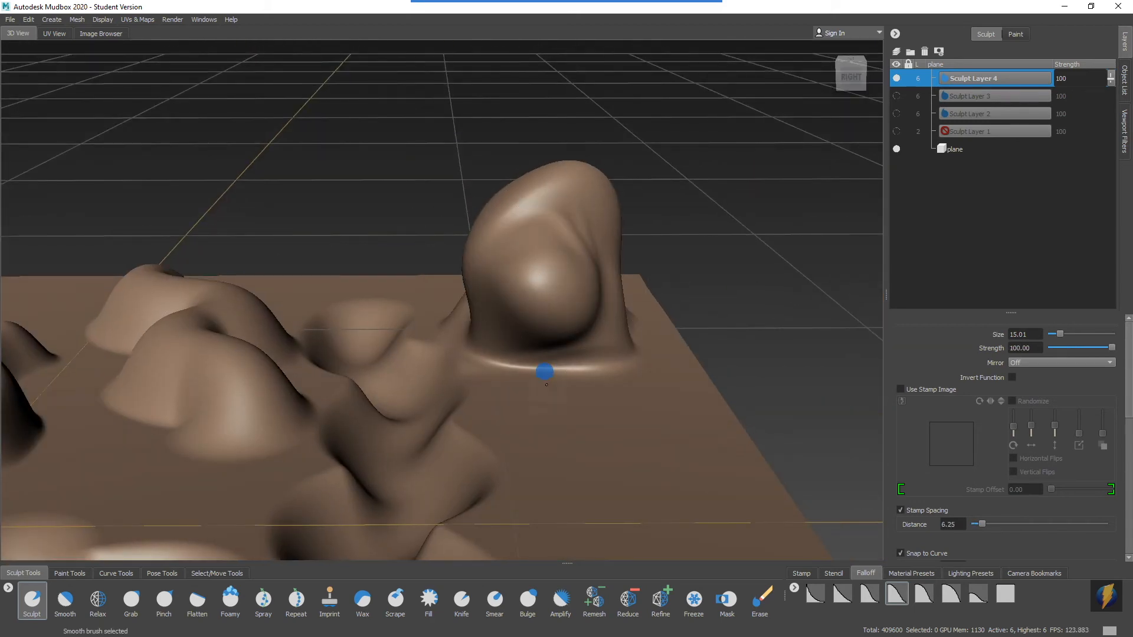
pyautogui.moveTo(505, 340)
pyautogui.keyDown('alt'); pyautogui.mouseDown()
pyautogui.moveTo(427, 336)
pyautogui.moveTo(433, 306)
pyautogui.mouseUp(); pyautogui.keyUp('alt')
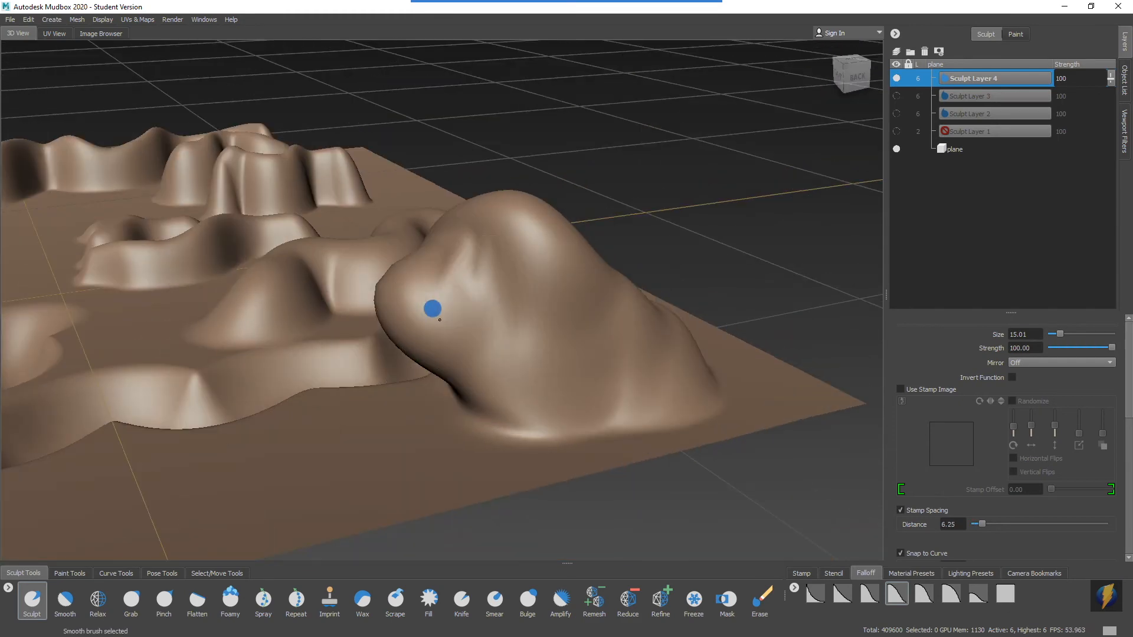
# Examine the smoothed mound and the other sculpted ridges and grooves across the whole plane.
pyautogui.moveTo(579, 339)
pyautogui.keyDown('alt'); pyautogui.mouseDown()
pyautogui.moveTo(502, 388)
pyautogui.moveTo(503, 427)
pyautogui.moveTo(568, 354)
pyautogui.moveTo(250, 357)
pyautogui.moveTo(480, 283)
pyautogui.moveTo(285, 239)
pyautogui.mouseUp(); pyautogui.keyUp('alt')
pyautogui.keyDown('alt'); pyautogui.moveTo(456, 259); pyautogui.dragTo(210, 245, button='right'); pyautogui.keyUp('alt')
pyautogui.keyDown('alt'); pyautogui.moveTo(218, 343); pyautogui.dragTo(596, 297, button='middle'); pyautogui.keyUp('alt')
pyautogui.keyDown('alt'); pyautogui.moveTo(596, 298); pyautogui.dragTo(556, 303, button='right'); pyautogui.keyUp('alt')
pyautogui.keyDown('alt'); pyautogui.moveTo(566, 304); pyautogui.dragTo(461, 295, button='middle'); pyautogui.keyUp('alt')
pyautogui.keyDown('alt'); pyautogui.moveTo(502, 253); pyautogui.dragTo(520, 304); pyautogui.keyUp('alt')
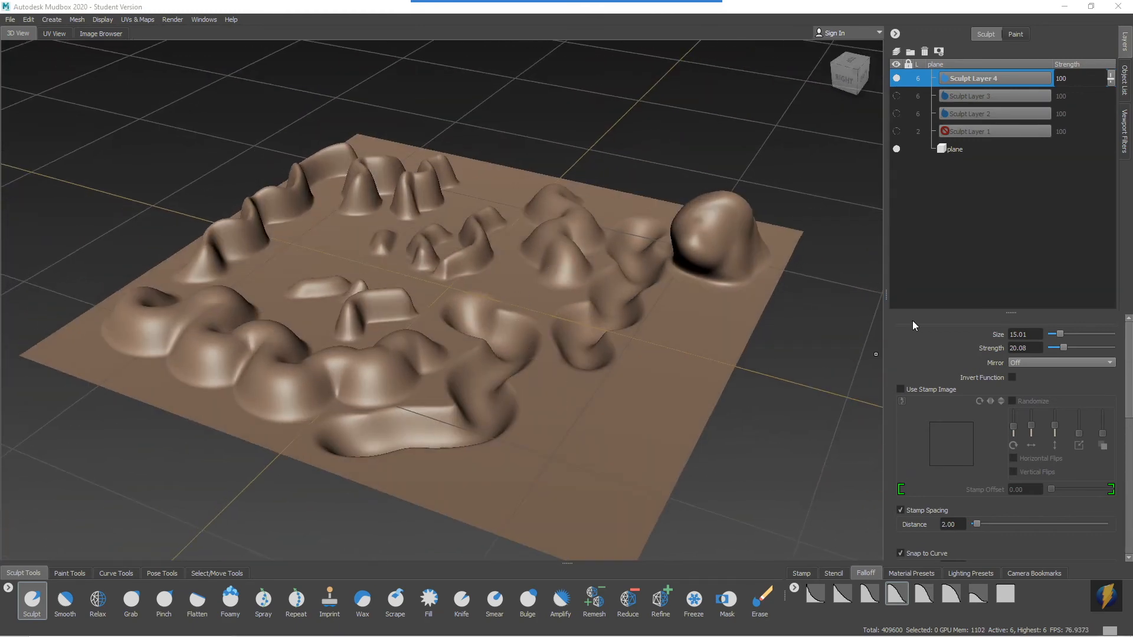
pyautogui.keyDown('alt'); pyautogui.moveTo(455, 344); pyautogui.dragTo(467, 328); pyautogui.keyUp('alt')
pyautogui.keyDown('alt'); pyautogui.moveTo(468, 328); pyautogui.dragTo(480, 308, button='right'); pyautogui.keyUp('alt')
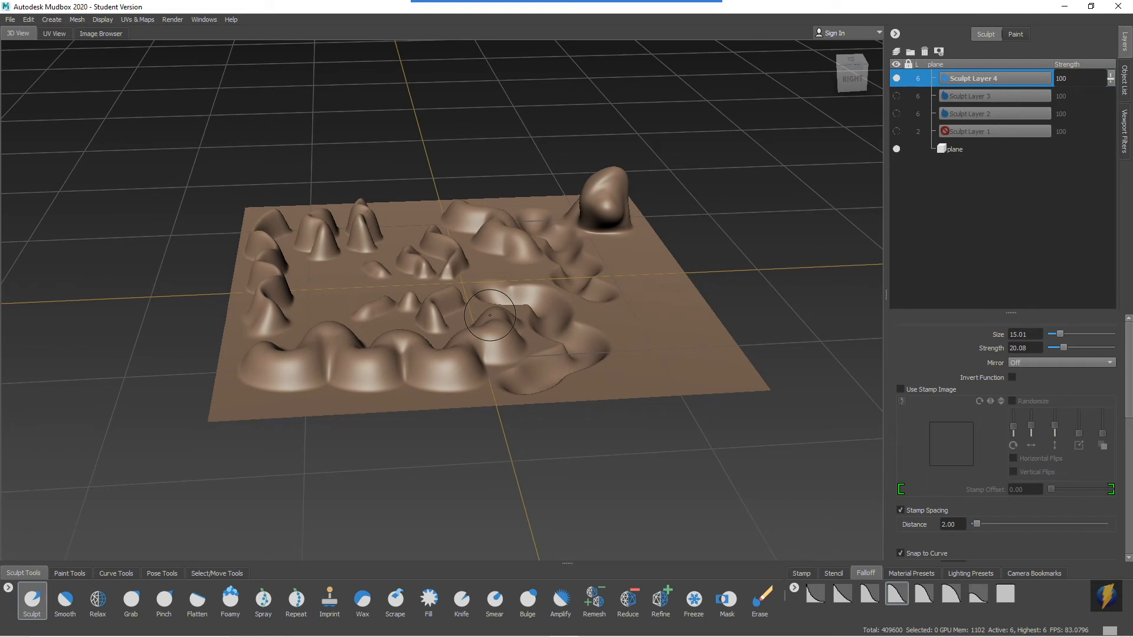
pyautogui.keyDown('alt'); pyautogui.moveTo(629, 312); pyautogui.dragTo(626, 298, button='middle'); pyautogui.keyUp('alt')
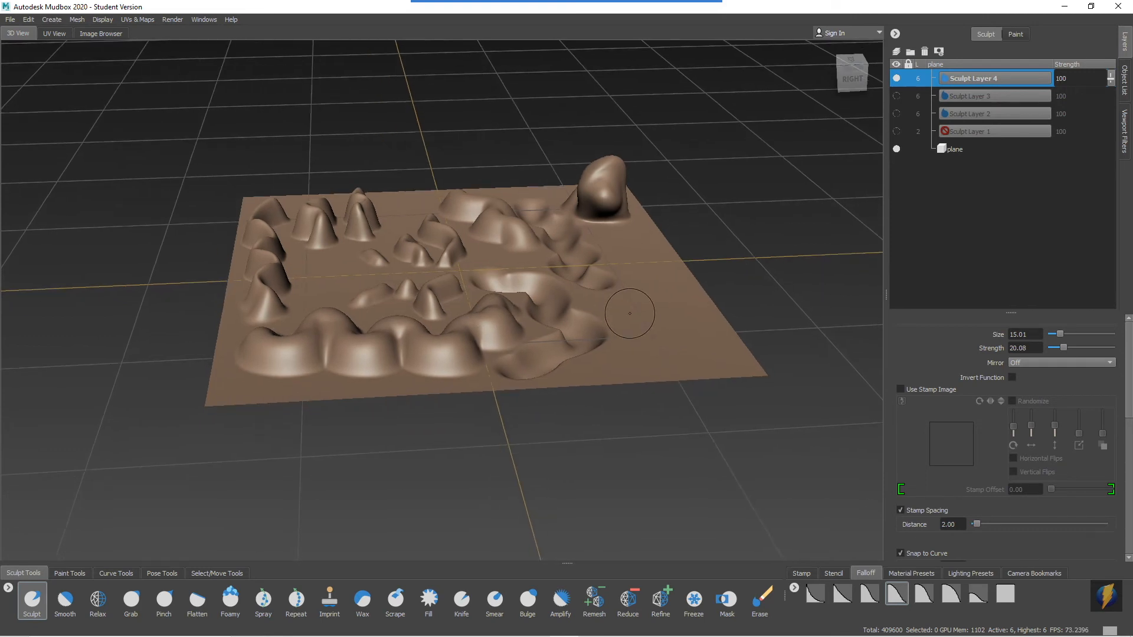
pyautogui.keyDown('alt'); pyautogui.moveTo(629, 304); pyautogui.dragTo(635, 383); pyautogui.keyUp('alt')
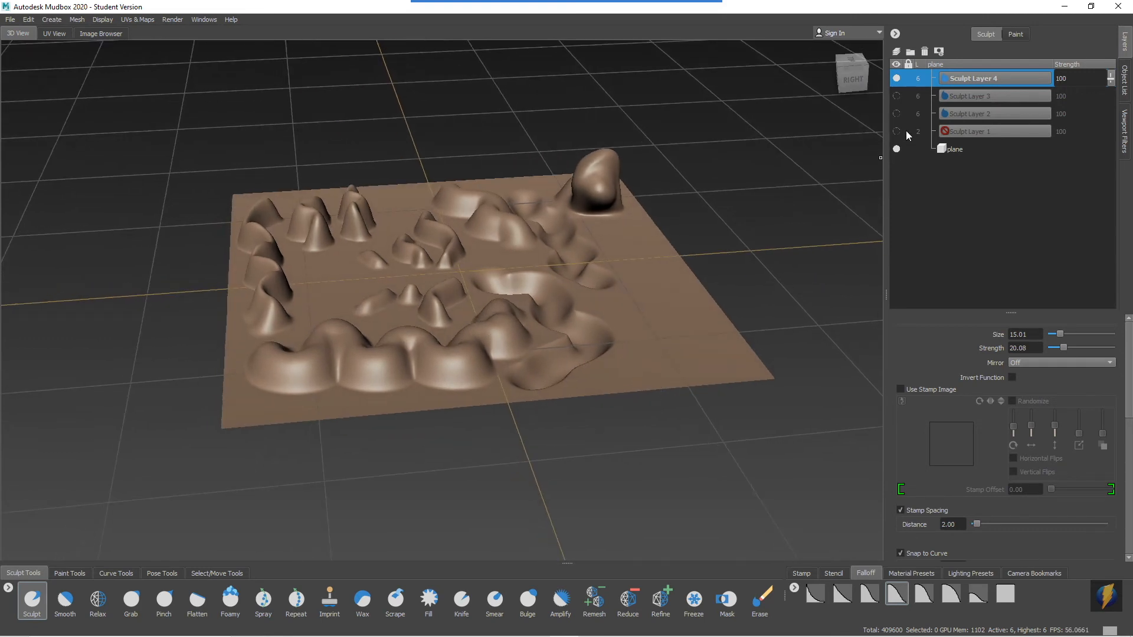
# Hide Sculpt Layer 4 and add a new sculpt layer for testing brush falloffs on the flat plane.
pyautogui.click(896, 78)
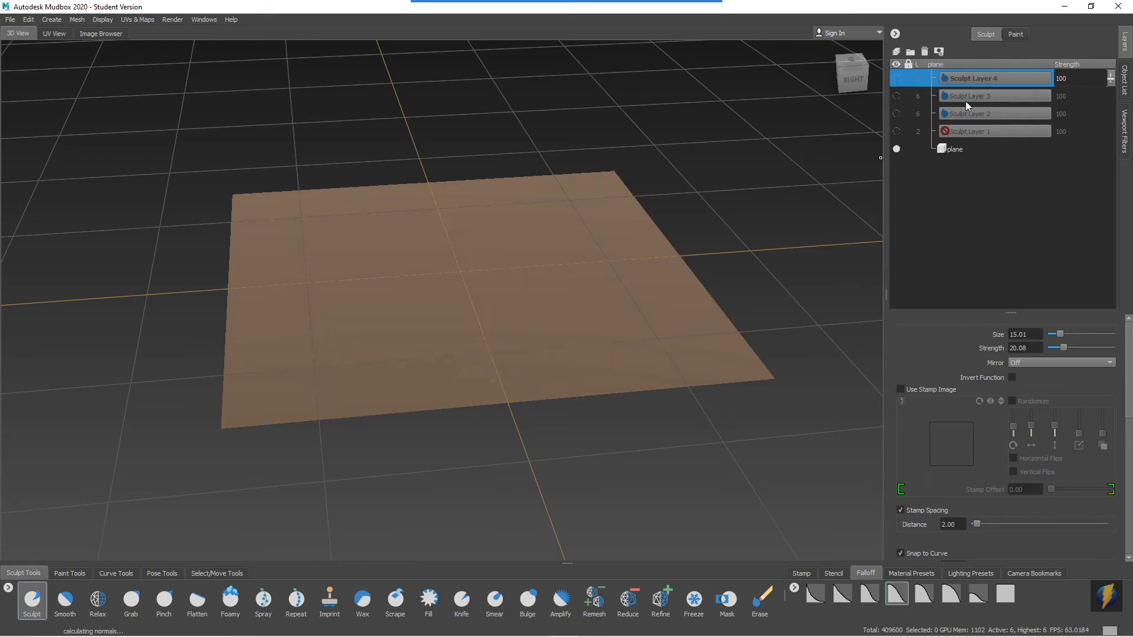
pyautogui.click(896, 52)
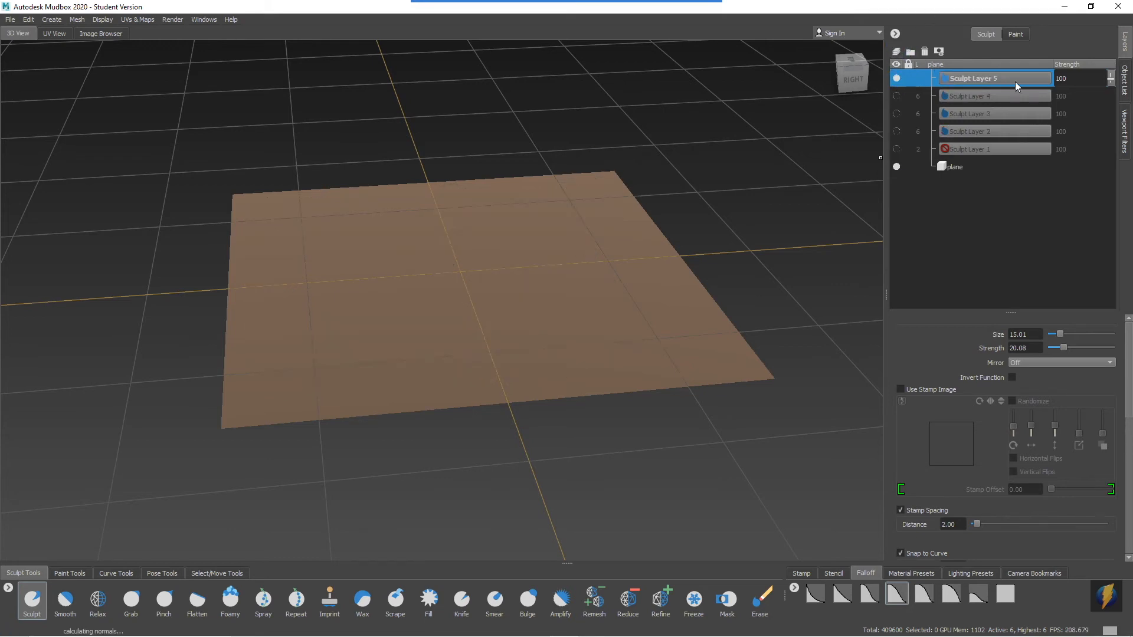
pyautogui.moveTo(579, 230)
pyautogui.keyDown('alt'); pyautogui.mouseDown()
pyautogui.moveTo(481, 228)
pyautogui.moveTo(518, 237)
pyautogui.moveTo(486, 271)
pyautogui.mouseUp(); pyautogui.keyUp('alt')
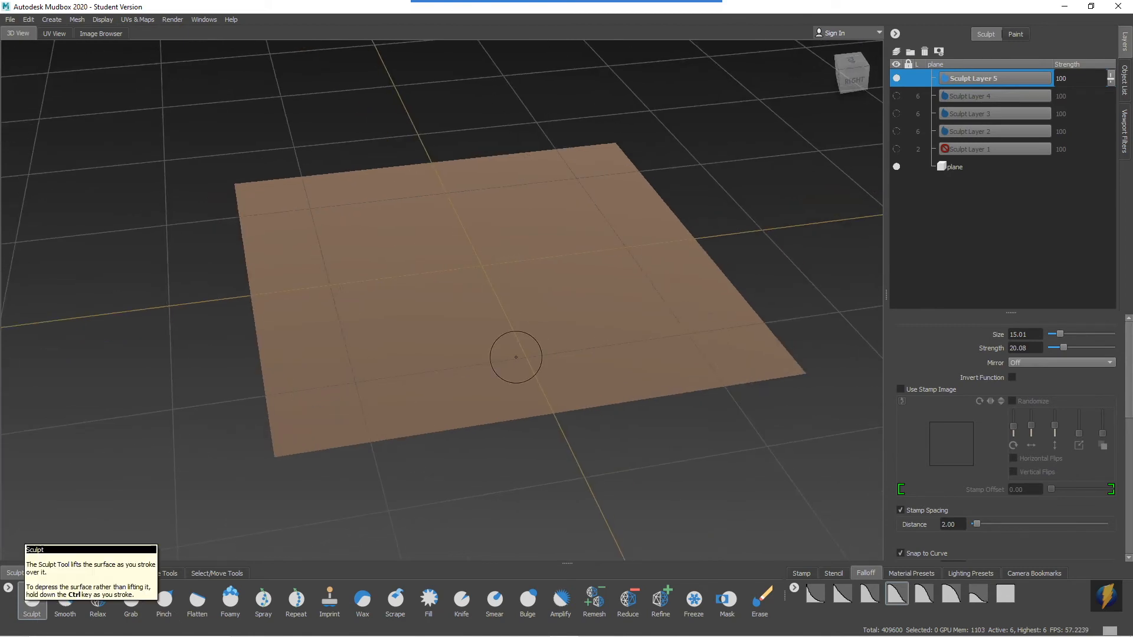
pyautogui.keyDown('alt'); pyautogui.moveTo(367, 380); pyautogui.dragTo(490, 382, button='right'); pyautogui.keyUp('alt')
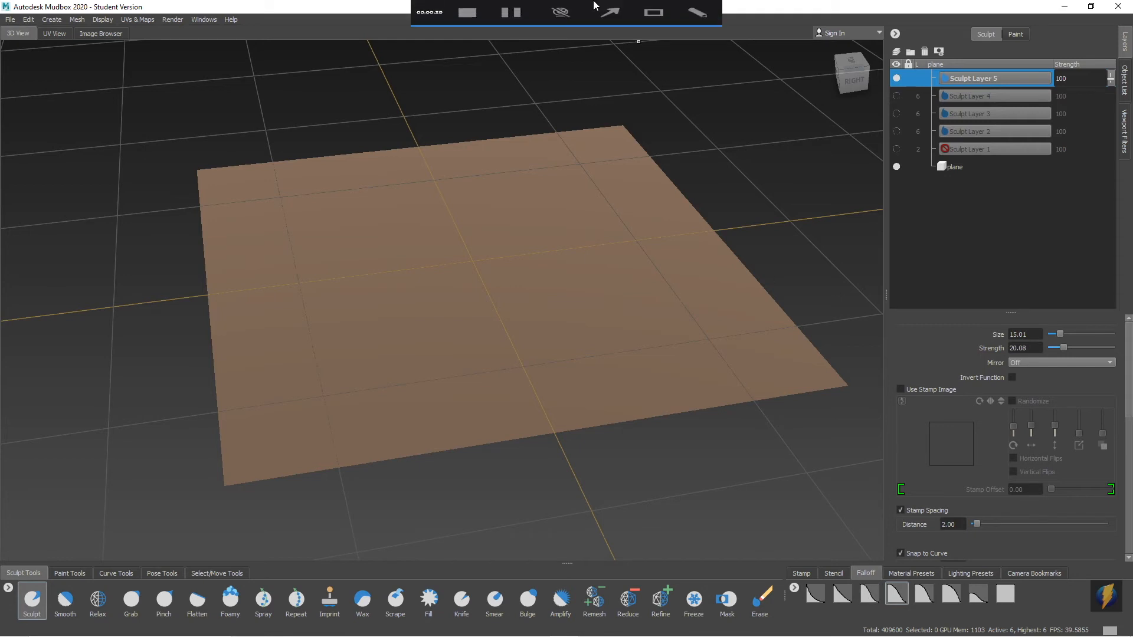
pyautogui.click(610, 20)
pyautogui.moveTo(816, 367)
pyautogui.mouseDown()
pyautogui.moveTo(862, 599)
pyautogui.moveTo(814, 577)
pyautogui.moveTo(820, 589)
pyautogui.moveTo(1005, 597)
pyautogui.moveTo(889, 554)
pyautogui.moveTo(893, 595)
pyautogui.moveTo(877, 545)
pyautogui.mouseUp()
# Sculpt a long wavy ridge down the plane's left side using the current S-shaped falloff.
pyautogui.keyDown('alt'); pyautogui.moveTo(353, 269); pyautogui.dragTo(443, 262, button='middle'); pyautogui.keyUp('alt')
pyautogui.moveTo(442, 262)
pyautogui.keyDown('alt'); pyautogui.mouseDown()
pyautogui.moveTo(402, 300)
pyautogui.moveTo(460, 293)
pyautogui.moveTo(460, 246)
pyautogui.mouseUp(); pyautogui.keyUp('alt')
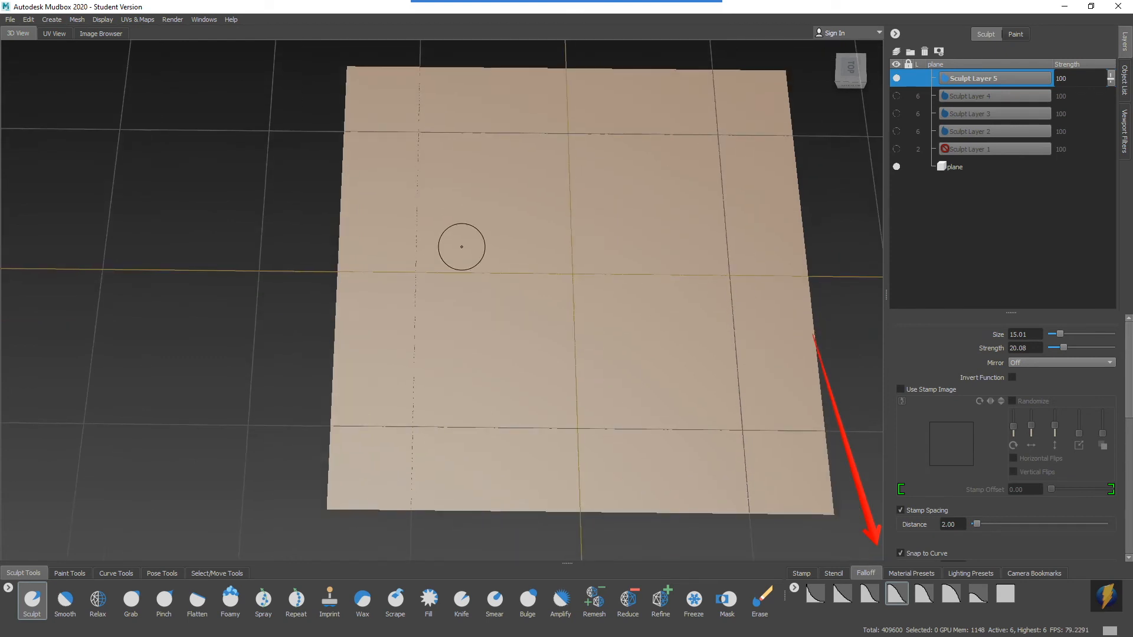
pyautogui.moveTo(384, 97)
pyautogui.mouseDown()
pyautogui.moveTo(397, 397)
pyautogui.moveTo(383, 447)
pyautogui.mouseUp()
pyautogui.moveTo(382, 448)
pyautogui.keyDown('alt'); pyautogui.mouseDown()
pyautogui.moveTo(457, 402)
pyautogui.moveTo(454, 336)
pyautogui.moveTo(378, 345)
pyautogui.moveTo(608, 343)
pyautogui.moveTo(465, 336)
pyautogui.moveTo(555, 345)
pyautogui.mouseUp(); pyautogui.keyUp('alt')
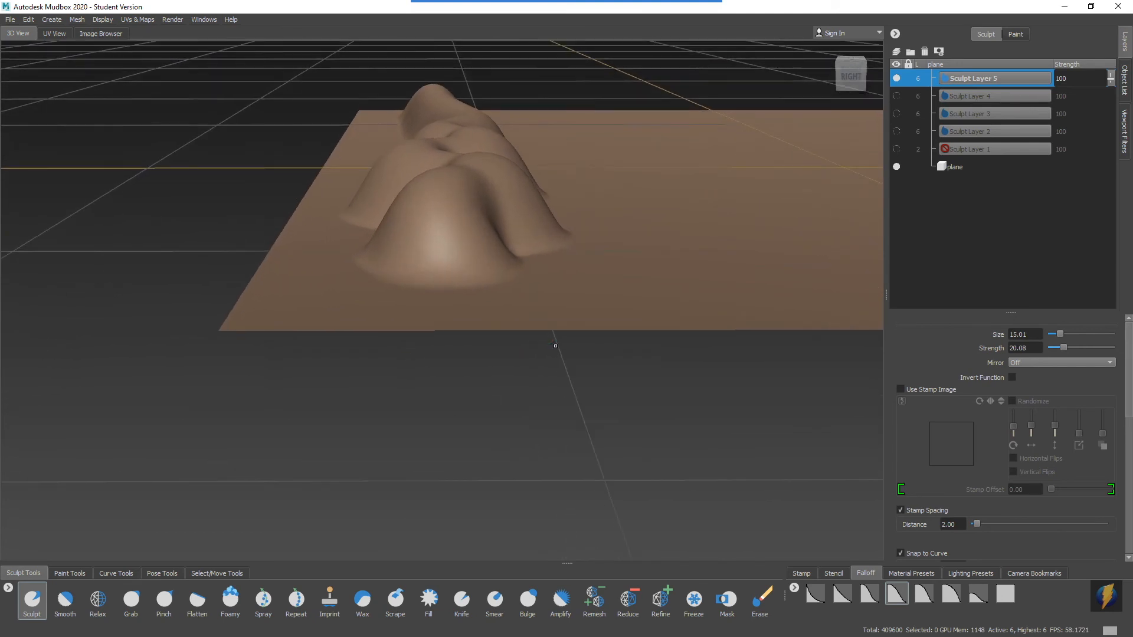
# Bring up the Sculpt brush's Falloff settings and compare the curve with the ridge's profile.
pyautogui.moveTo(1124, 384); pyautogui.dragTo(1128, 504)
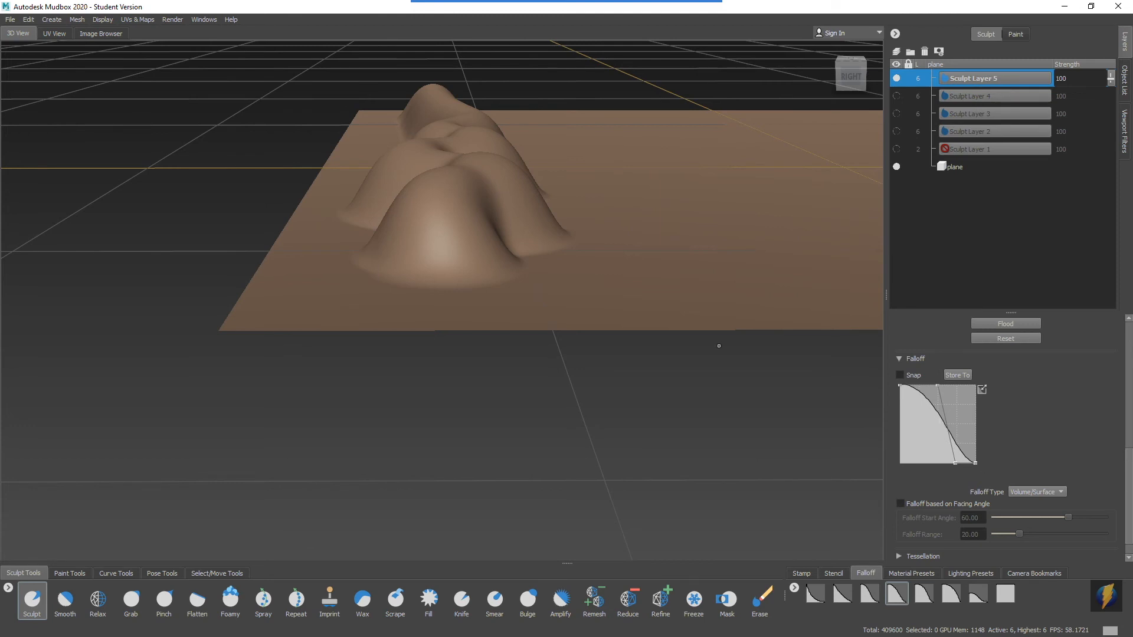
pyautogui.keyDown('alt'); pyautogui.moveTo(627, 349); pyautogui.dragTo(581, 265); pyautogui.keyUp('alt')
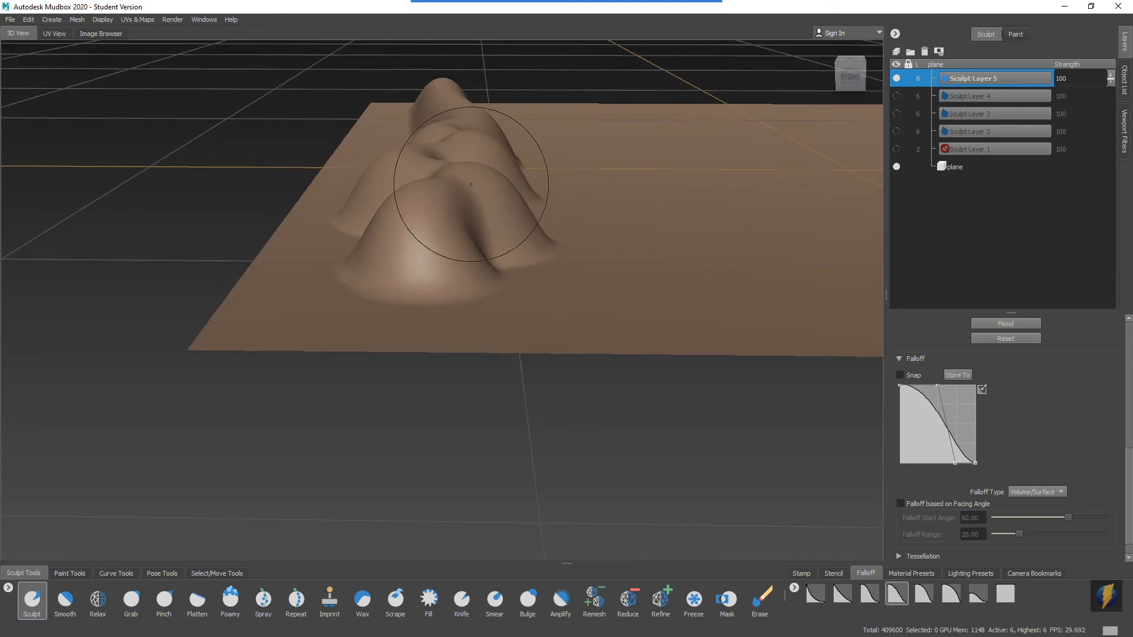
pyautogui.keyDown('alt'); pyautogui.moveTo(619, 221); pyautogui.dragTo(564, 234, button='middle'); pyautogui.keyUp('alt')
pyautogui.keyDown('alt'); pyautogui.moveTo(564, 233); pyautogui.dragTo(607, 218, button='right'); pyautogui.keyUp('alt')
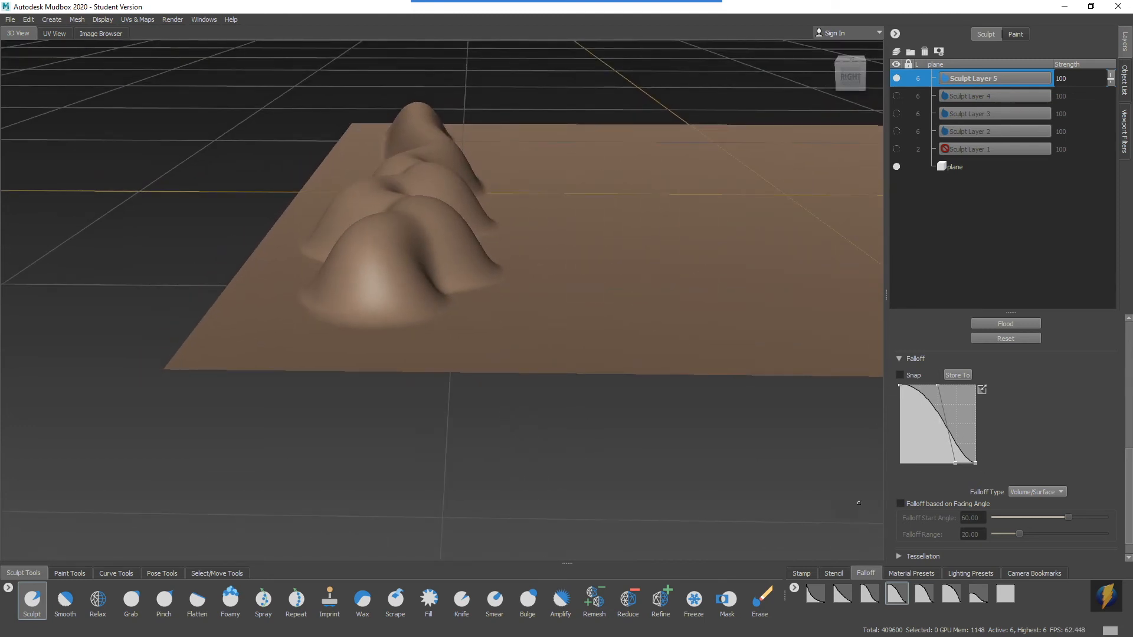
# Apply the steep concave falloff preset and sculpt a second wavy ridge alongside the first one.
pyautogui.click(814, 596)
pyautogui.moveTo(577, 219)
pyautogui.keyDown('alt'); pyautogui.mouseDown()
pyautogui.moveTo(556, 255)
pyautogui.moveTo(559, 282)
pyautogui.mouseUp(); pyautogui.keyUp('alt')
pyautogui.keyDown('alt'); pyautogui.moveTo(576, 231); pyautogui.dragTo(377, 224, button='right'); pyautogui.keyUp('alt')
pyautogui.moveTo(512, 94)
pyautogui.mouseDown()
pyautogui.moveTo(475, 96)
pyautogui.moveTo(508, 217)
pyautogui.moveTo(495, 435)
pyautogui.moveTo(506, 481)
pyautogui.mouseUp()
pyautogui.moveTo(616, 382)
pyautogui.keyDown('alt'); pyautogui.mouseDown()
pyautogui.moveTo(558, 354)
pyautogui.moveTo(551, 304)
pyautogui.mouseUp(); pyautogui.keyUp('alt')
pyautogui.moveTo(551, 303)
pyautogui.keyDown('alt'); pyautogui.mouseDown(button='right')
pyautogui.moveTo(472, 299)
pyautogui.moveTo(709, 257)
pyautogui.mouseUp(button='right'); pyautogui.keyUp('alt')
pyautogui.keyDown('alt'); pyautogui.moveTo(442, 256); pyautogui.dragTo(645, 230, button='right'); pyautogui.keyUp('alt')
pyautogui.moveTo(644, 230)
pyautogui.keyDown('alt'); pyautogui.mouseDown(button='middle')
pyautogui.moveTo(614, 235)
pyautogui.moveTo(612, 219)
pyautogui.mouseUp(button='middle'); pyautogui.keyUp('alt')
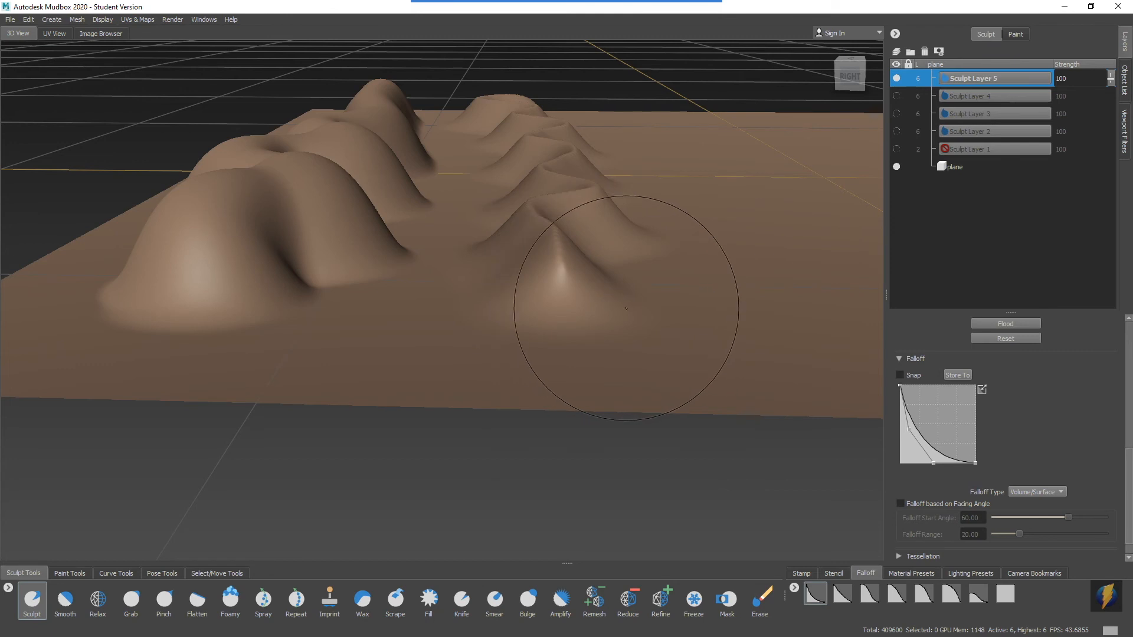
pyautogui.keyDown('alt'); pyautogui.moveTo(711, 296); pyautogui.dragTo(553, 283, button='right'); pyautogui.keyUp('alt')
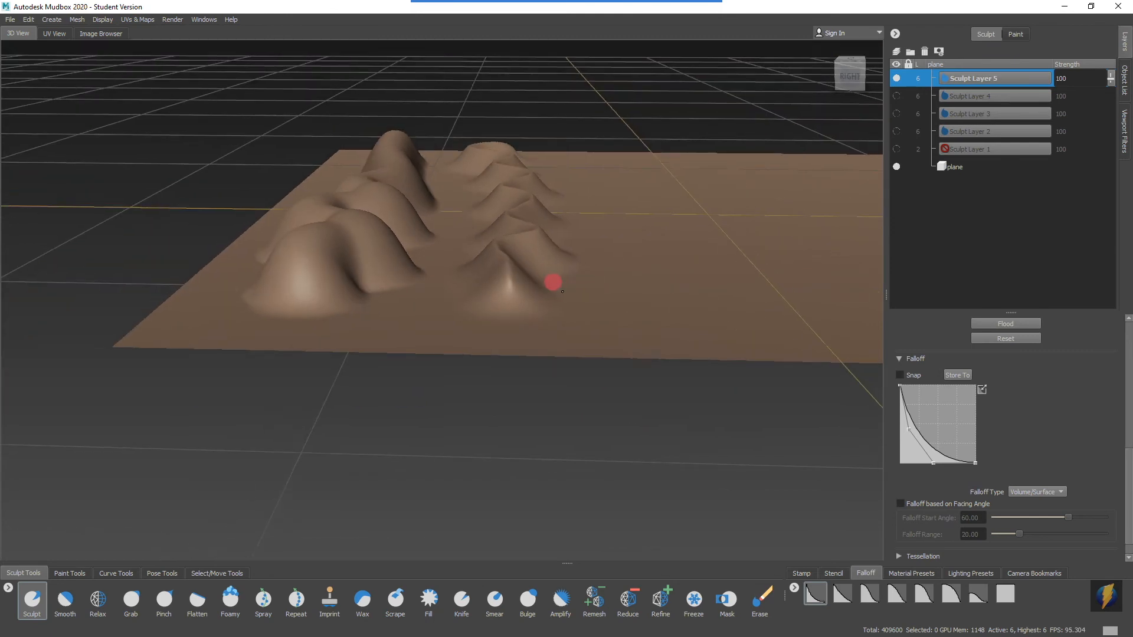
pyautogui.keyDown('alt'); pyautogui.moveTo(640, 291); pyautogui.dragTo(584, 299, button='middle'); pyautogui.keyUp('alt')
pyautogui.keyDown('alt'); pyautogui.moveTo(584, 299); pyautogui.dragTo(572, 313); pyautogui.keyUp('alt')
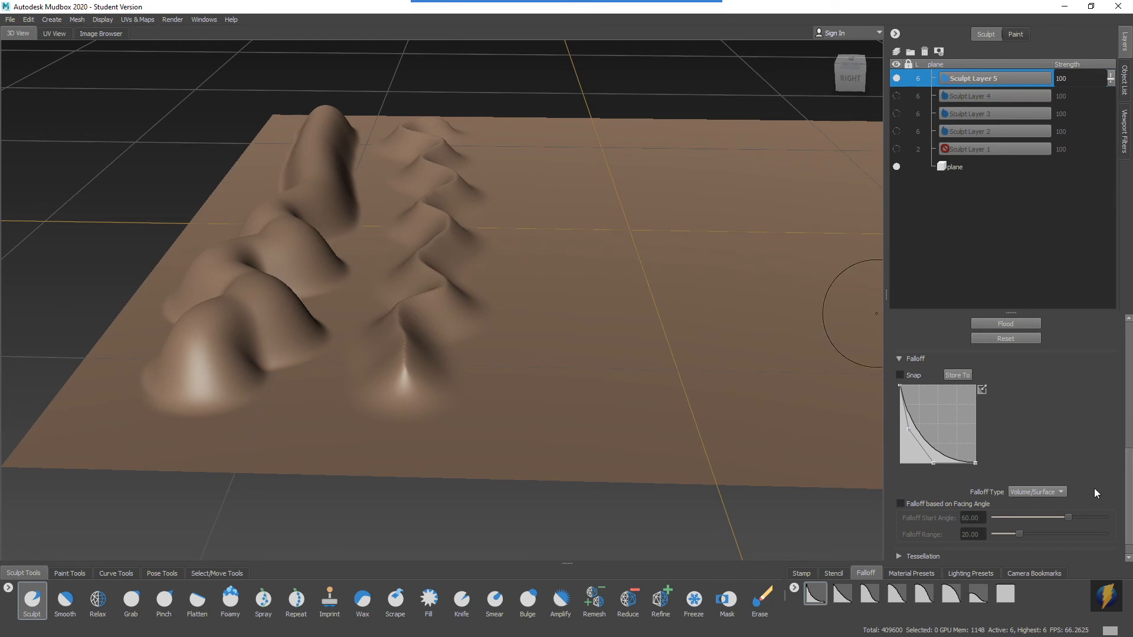
# Apply the rounded convex falloff preset, sculpt a third wavy ridge beside the second, and compare the ridge profiles.
pyautogui.click(951, 595)
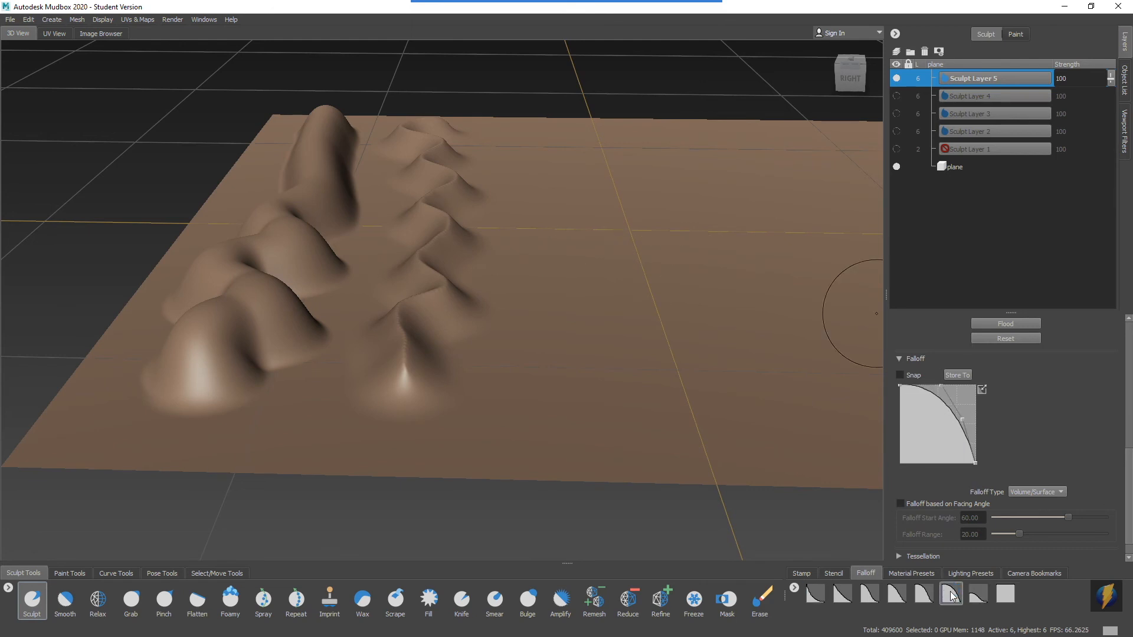
pyautogui.moveTo(580, 293)
pyautogui.keyDown('alt'); pyautogui.mouseDown()
pyautogui.moveTo(541, 295)
pyautogui.moveTo(481, 265)
pyautogui.moveTo(544, 162)
pyautogui.mouseUp(); pyautogui.keyUp('alt')
pyautogui.moveTo(559, 103)
pyautogui.mouseDown()
pyautogui.moveTo(515, 122)
pyautogui.moveTo(526, 160)
pyautogui.moveTo(517, 227)
pyautogui.moveTo(541, 316)
pyautogui.moveTo(529, 379)
pyautogui.moveTo(543, 476)
pyautogui.mouseUp()
pyautogui.moveTo(652, 316)
pyautogui.keyDown('alt'); pyautogui.mouseDown()
pyautogui.moveTo(620, 260)
pyautogui.moveTo(508, 255)
pyautogui.moveTo(600, 267)
pyautogui.moveTo(598, 246)
pyautogui.moveTo(607, 266)
pyautogui.mouseUp(); pyautogui.keyUp('alt')
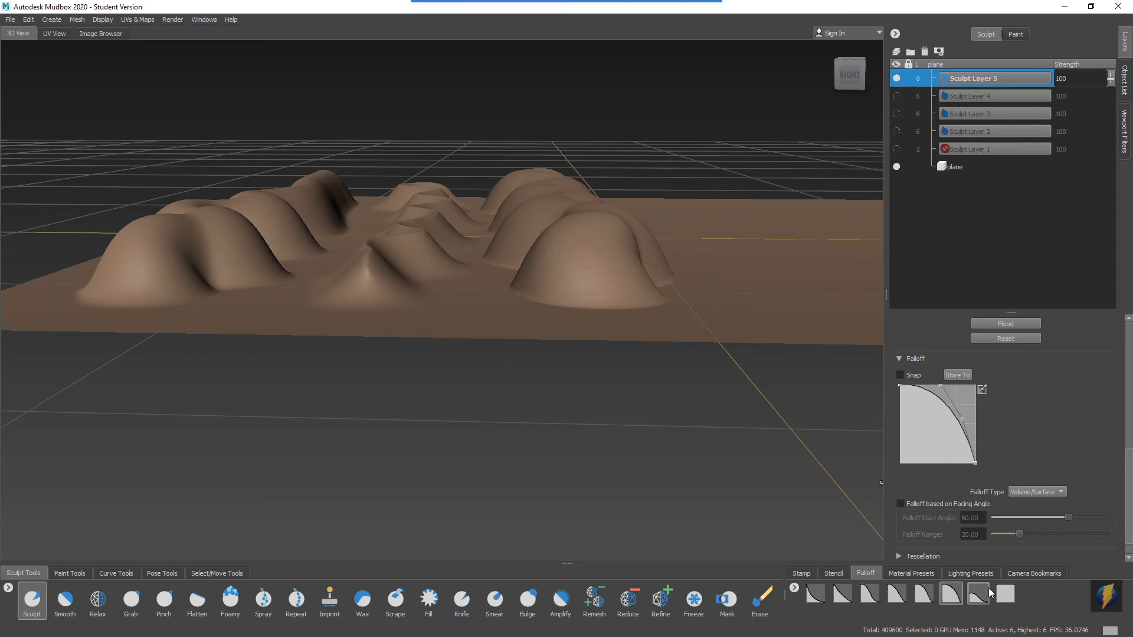
pyautogui.keyDown('alt'); pyautogui.moveTo(674, 339); pyautogui.dragTo(639, 334, button='middle'); pyautogui.keyUp('alt')
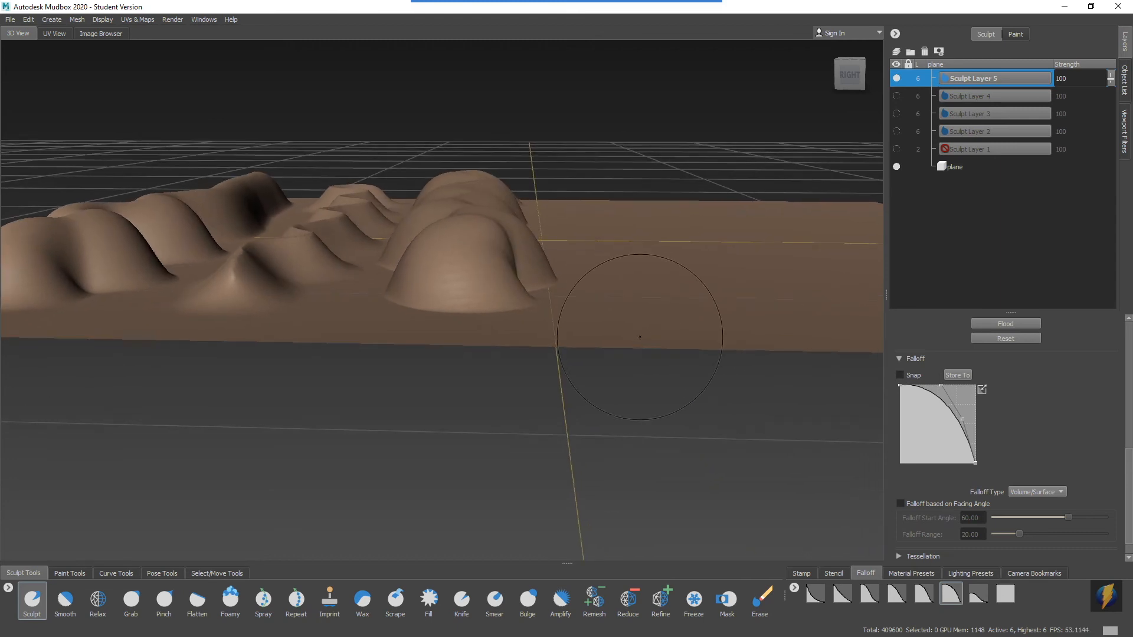
pyautogui.keyDown('alt'); pyautogui.moveTo(640, 334); pyautogui.dragTo(556, 299, button='right'); pyautogui.keyUp('alt')
pyautogui.moveTo(556, 298)
pyautogui.keyDown('alt'); pyautogui.mouseDown()
pyautogui.moveTo(558, 317)
pyautogui.moveTo(610, 309)
pyautogui.moveTo(819, 216)
pyautogui.mouseUp(); pyautogui.keyUp('alt')
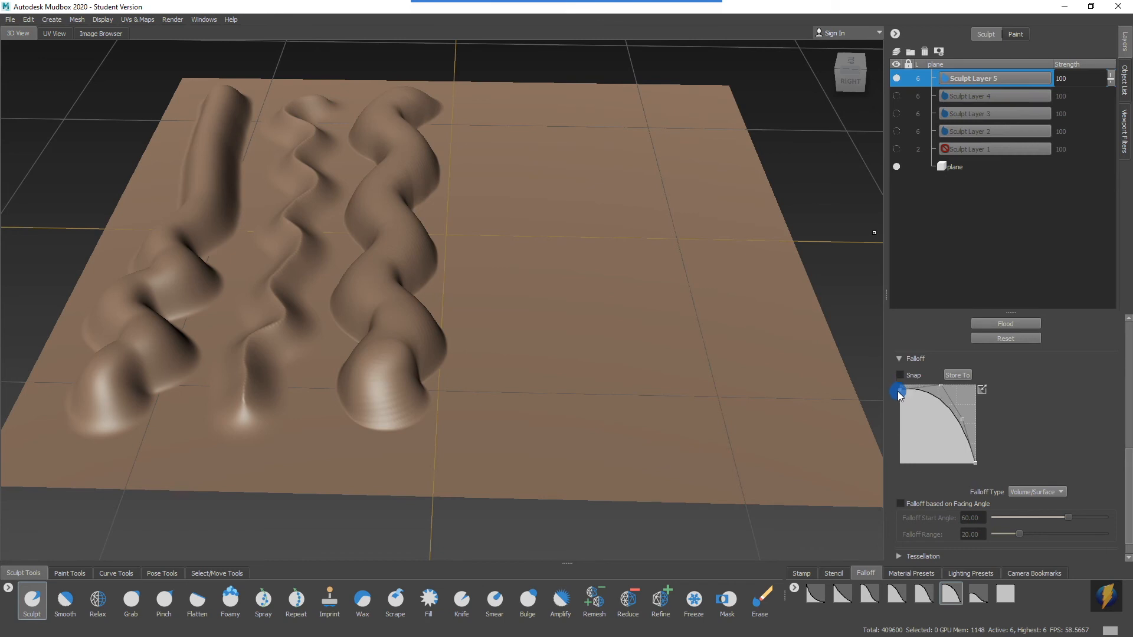
# Reshape the Sculpt brush's falloff curve into a rounded arch that drops to zero at both ends.
pyautogui.moveTo(895, 411); pyautogui.dragTo(881, 477)
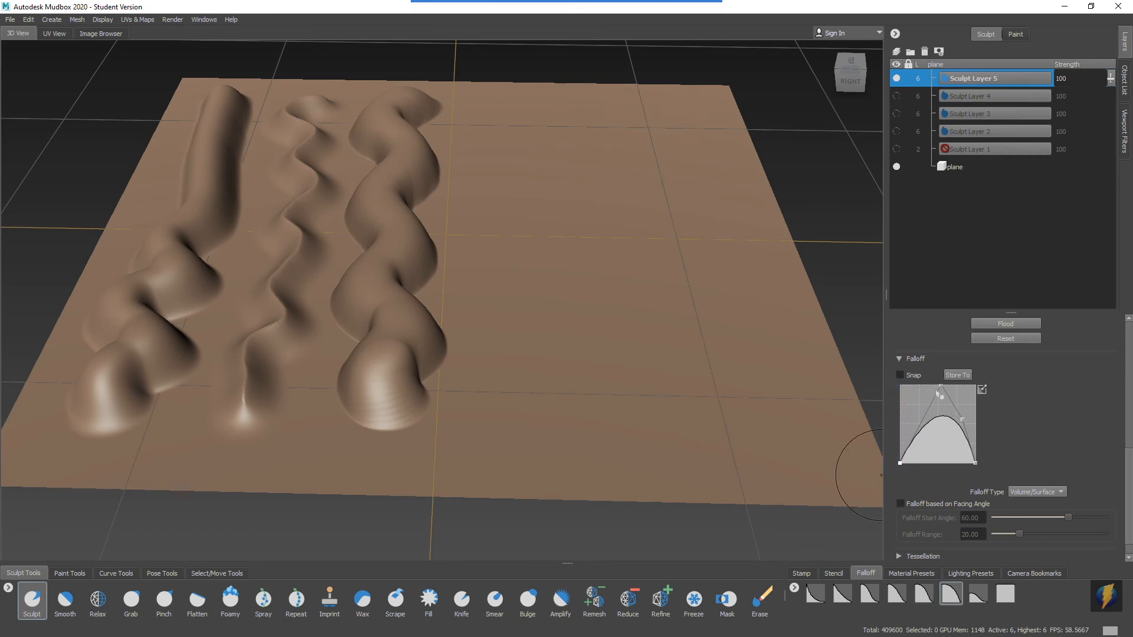
pyautogui.moveTo(942, 390); pyautogui.dragTo(895, 377)
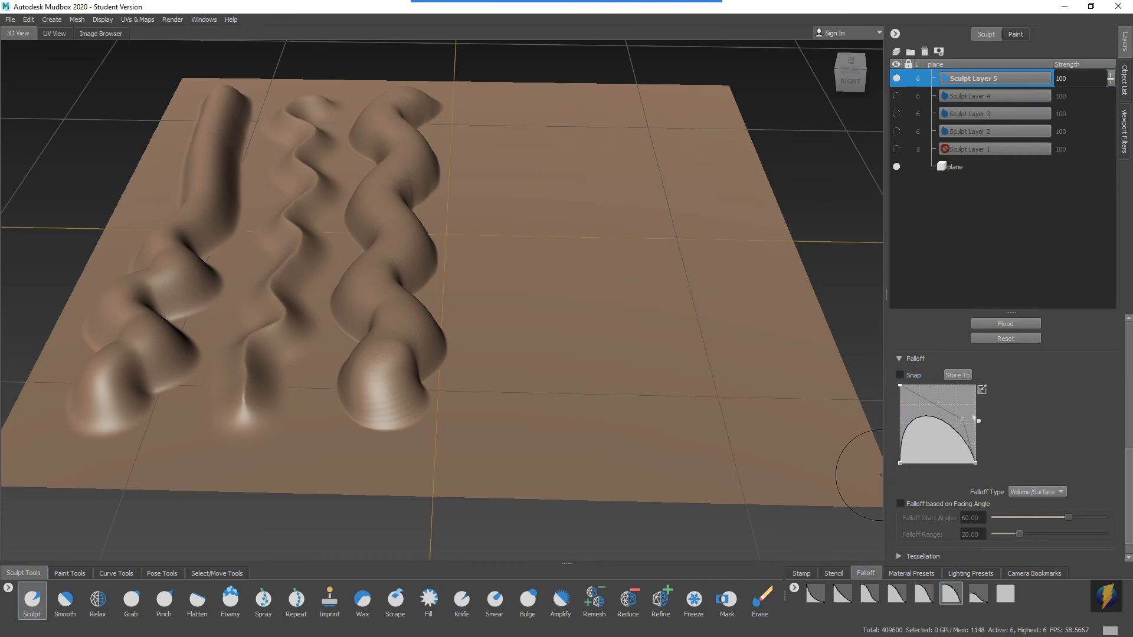
pyautogui.moveTo(963, 421); pyautogui.dragTo(974, 391)
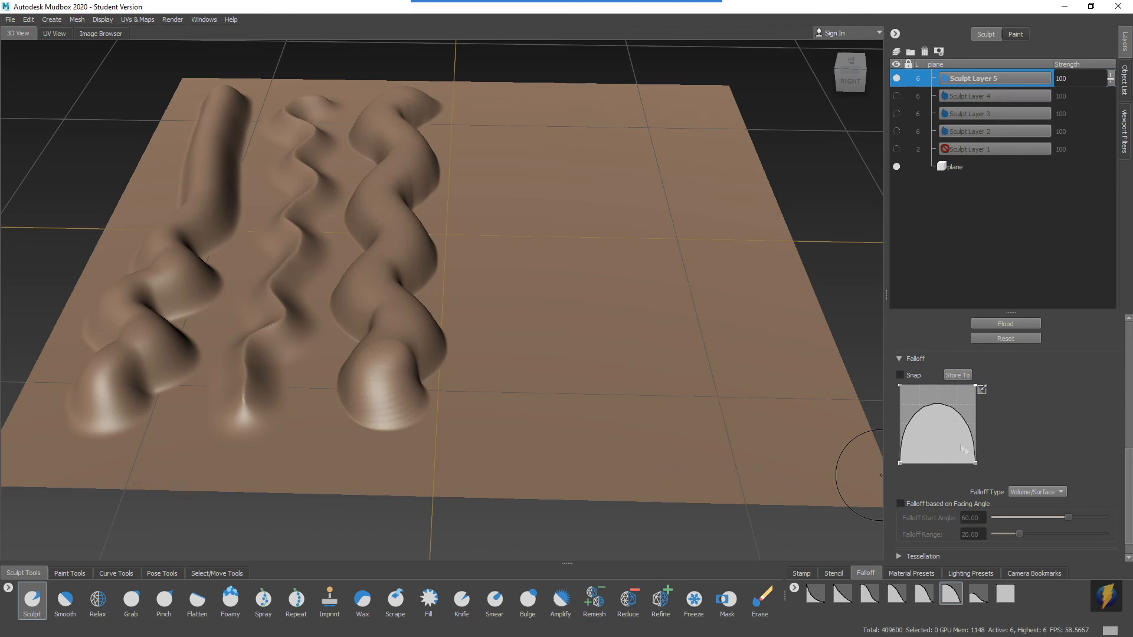
# Stamp a doughnut-shaped bump with the arched falloff on the flat area beside the third ridge.
pyautogui.keyDown('alt'); pyautogui.moveTo(495, 354); pyautogui.dragTo(551, 339, button='right'); pyautogui.keyUp('alt')
pyautogui.keyDown('alt'); pyautogui.moveTo(562, 332); pyautogui.dragTo(541, 324, button='middle'); pyautogui.keyUp('alt')
pyautogui.keyDown('alt'); pyautogui.moveTo(541, 324); pyautogui.dragTo(506, 301); pyautogui.keyUp('alt')
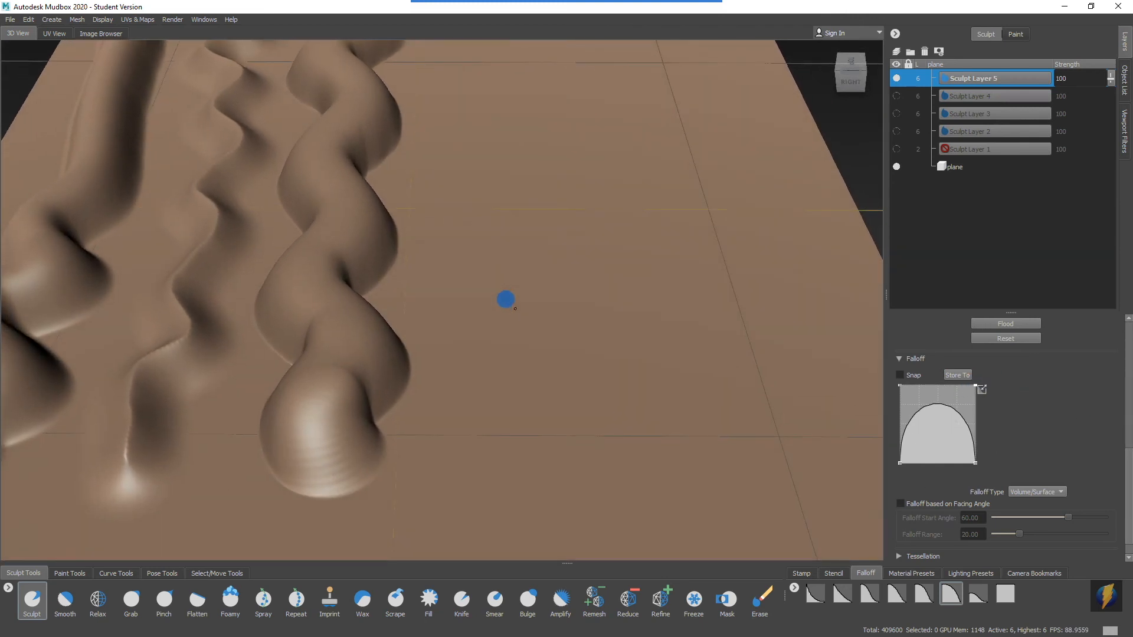
pyautogui.keyDown('alt'); pyautogui.moveTo(510, 273); pyautogui.dragTo(505, 348, button='middle'); pyautogui.keyUp('alt')
pyautogui.moveTo(506, 360); pyautogui.dragTo(503, 360)
pyautogui.moveTo(567, 333)
pyautogui.keyDown('alt'); pyautogui.mouseDown()
pyautogui.moveTo(584, 354)
pyautogui.moveTo(577, 310)
pyautogui.moveTo(586, 313)
pyautogui.mouseUp(); pyautogui.keyUp('alt')
pyautogui.keyDown('alt'); pyautogui.moveTo(445, 338); pyautogui.dragTo(567, 341, button='right'); pyautogui.keyUp('alt')
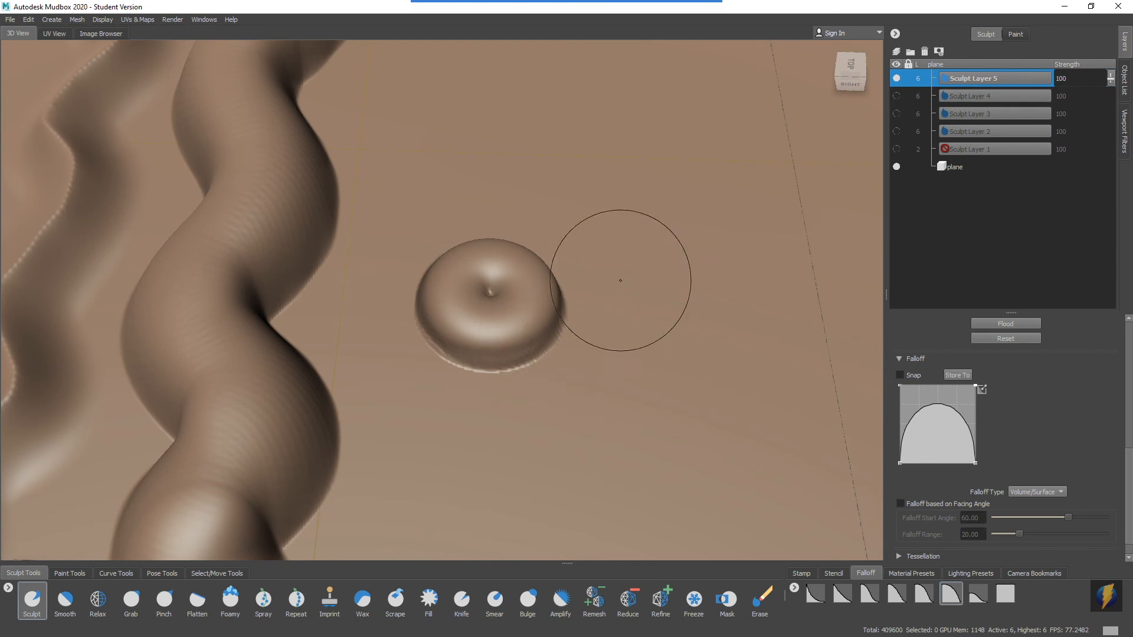
pyautogui.keyDown('alt'); pyautogui.moveTo(620, 280); pyautogui.dragTo(425, 280, button='right'); pyautogui.keyUp('alt')
pyautogui.keyDown('alt'); pyautogui.moveTo(473, 306); pyautogui.dragTo(479, 290); pyautogui.keyUp('alt')
# Stamp five more doughnut-shaped bumps around the first one and view the whole group.
pyautogui.click(483, 239)
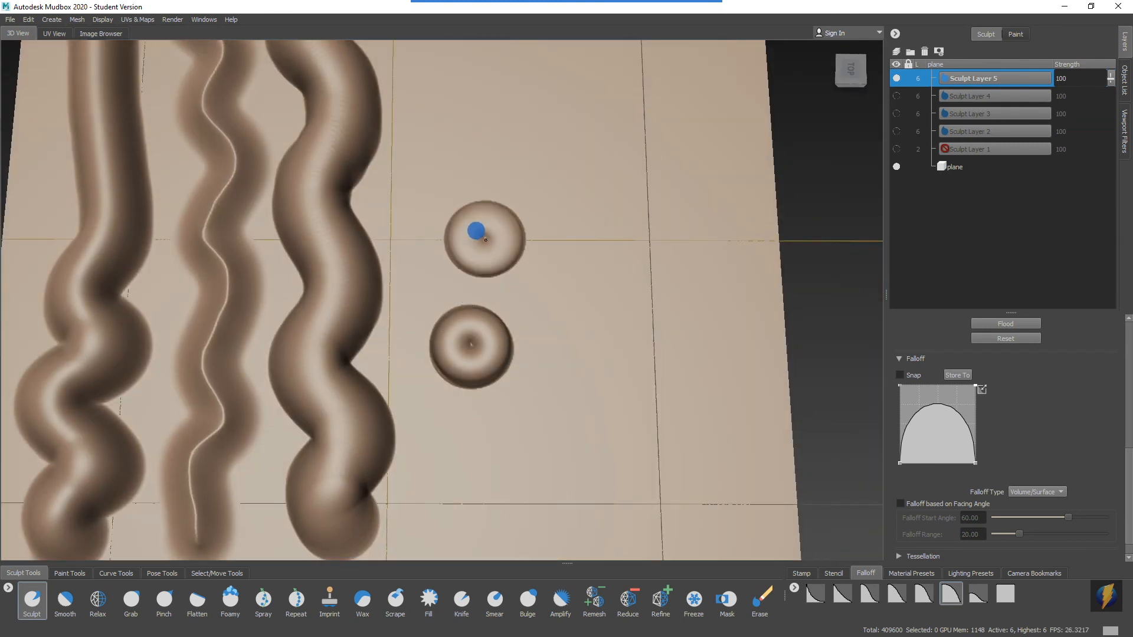
pyautogui.click(465, 154)
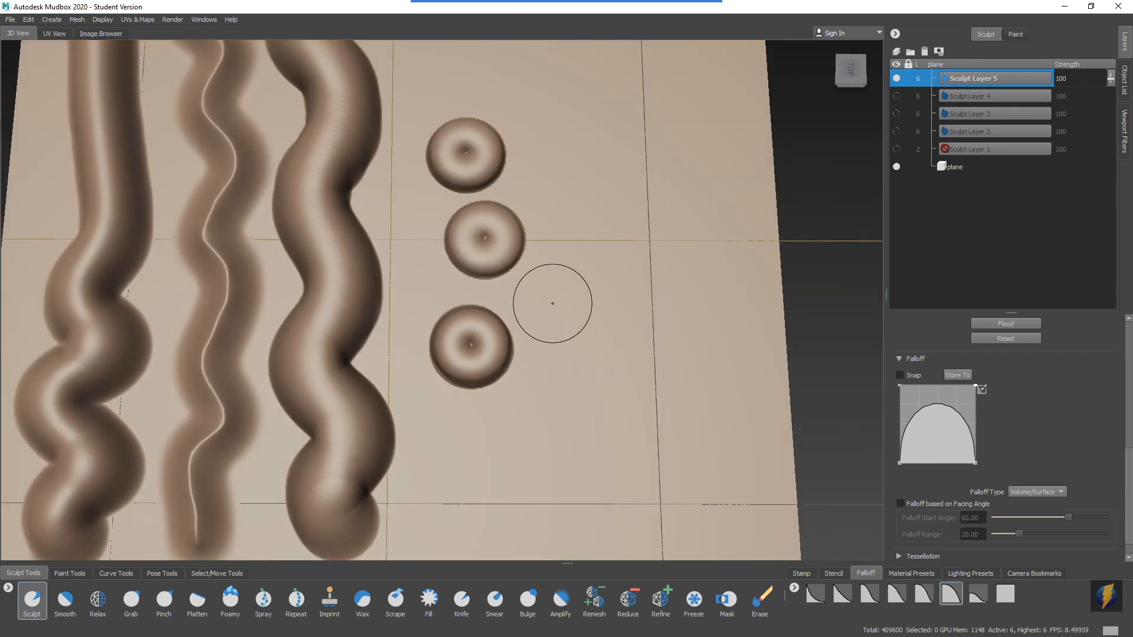
pyautogui.click(552, 307)
pyautogui.moveTo(566, 277)
pyautogui.keyDown('alt'); pyautogui.mouseDown()
pyautogui.moveTo(488, 250)
pyautogui.moveTo(480, 234)
pyautogui.moveTo(627, 274)
pyautogui.moveTo(502, 368)
pyautogui.mouseUp(); pyautogui.keyUp('alt')
pyautogui.click(557, 253)
pyautogui.click(507, 381)
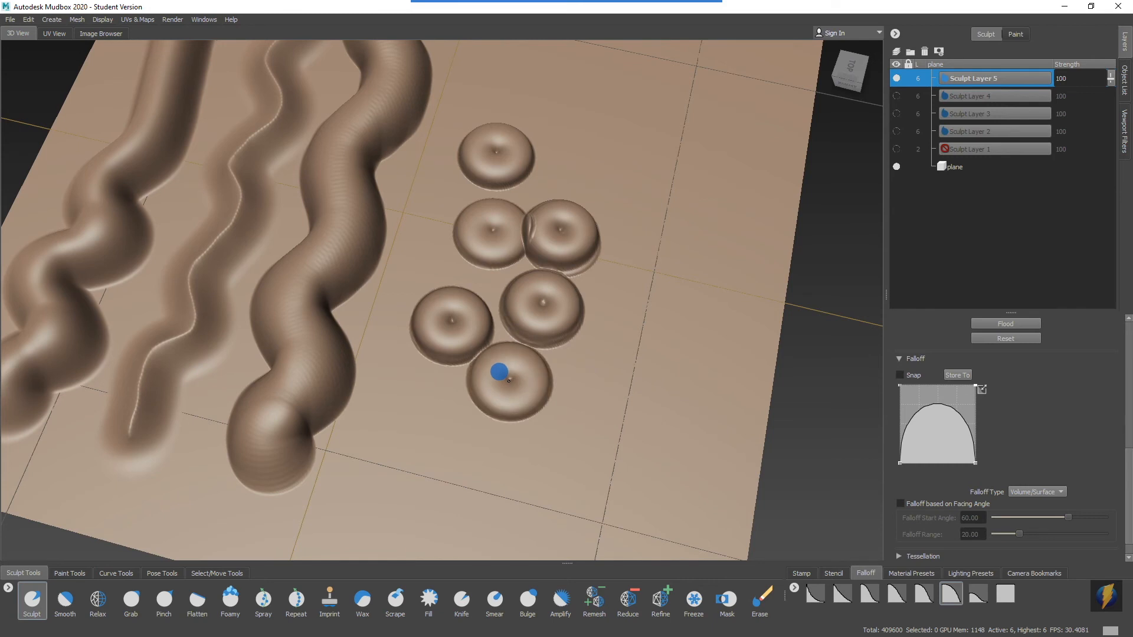
pyautogui.keyDown('alt'); pyautogui.moveTo(507, 381); pyautogui.dragTo(470, 340); pyautogui.keyUp('alt')
pyautogui.moveTo(470, 340)
pyautogui.keyDown('alt'); pyautogui.mouseDown(button='right')
pyautogui.moveTo(435, 329)
pyautogui.moveTo(525, 339)
pyautogui.mouseUp(button='right'); pyautogui.keyUp('alt')
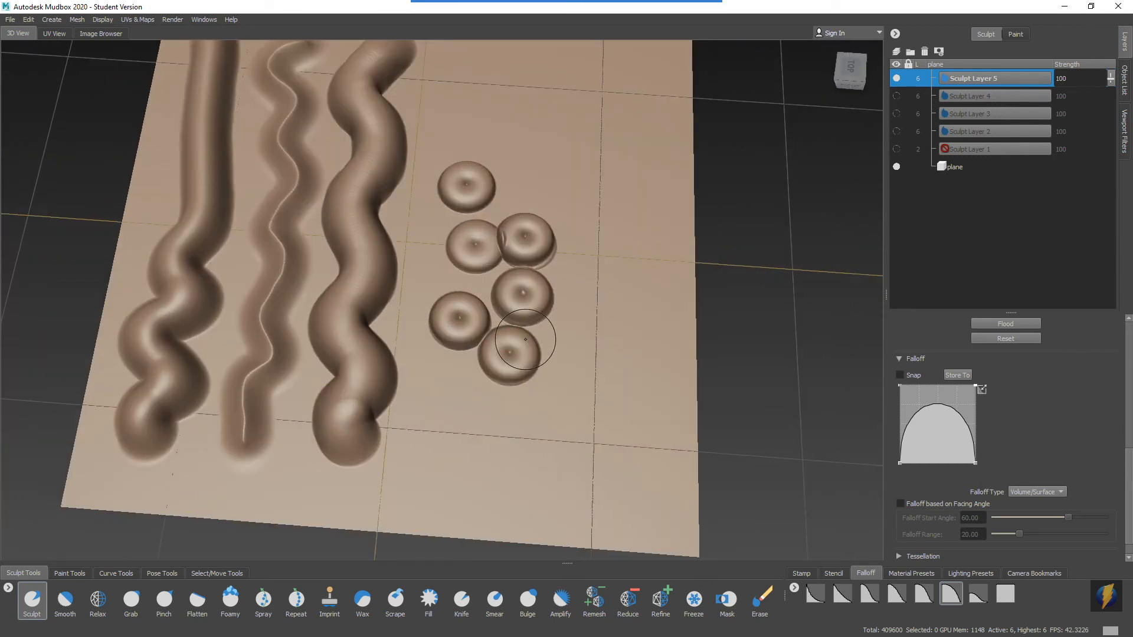
# Bring up the Stamp Spacing setting and sculpt a curved continuous ridge above the doughnut bumps at distance 2.00.
pyautogui.moveTo(1128, 489); pyautogui.dragTo(1128, 370)
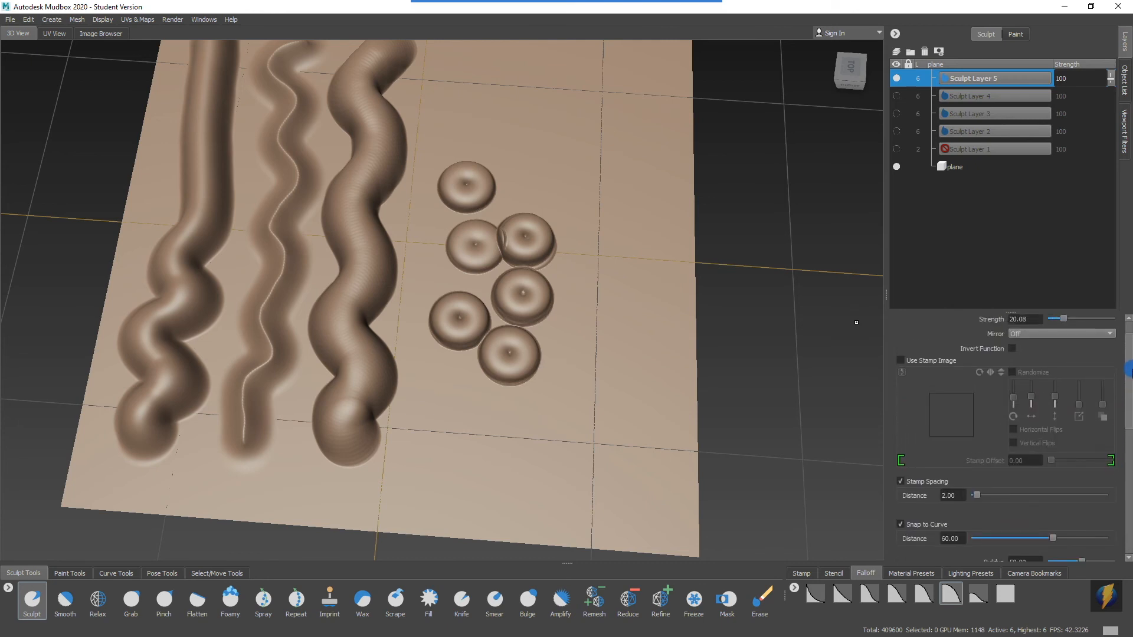
pyautogui.moveTo(587, 3)
pyautogui.click(609, 17)
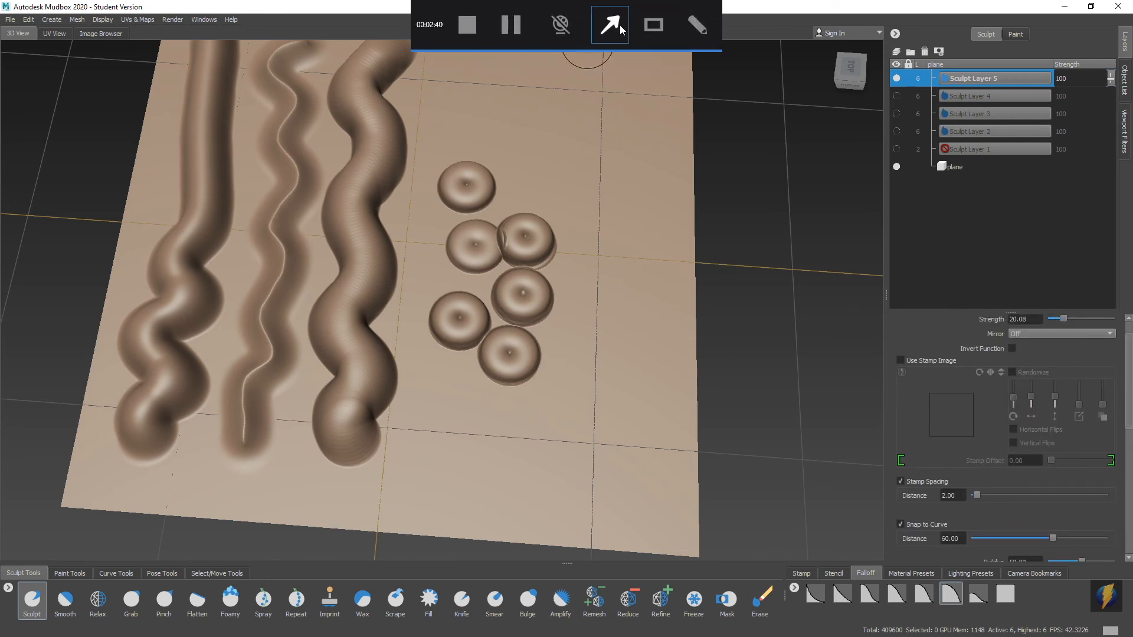
pyautogui.moveTo(743, 304)
pyautogui.mouseDown()
pyautogui.moveTo(806, 405)
pyautogui.moveTo(946, 499)
pyautogui.mouseUp()
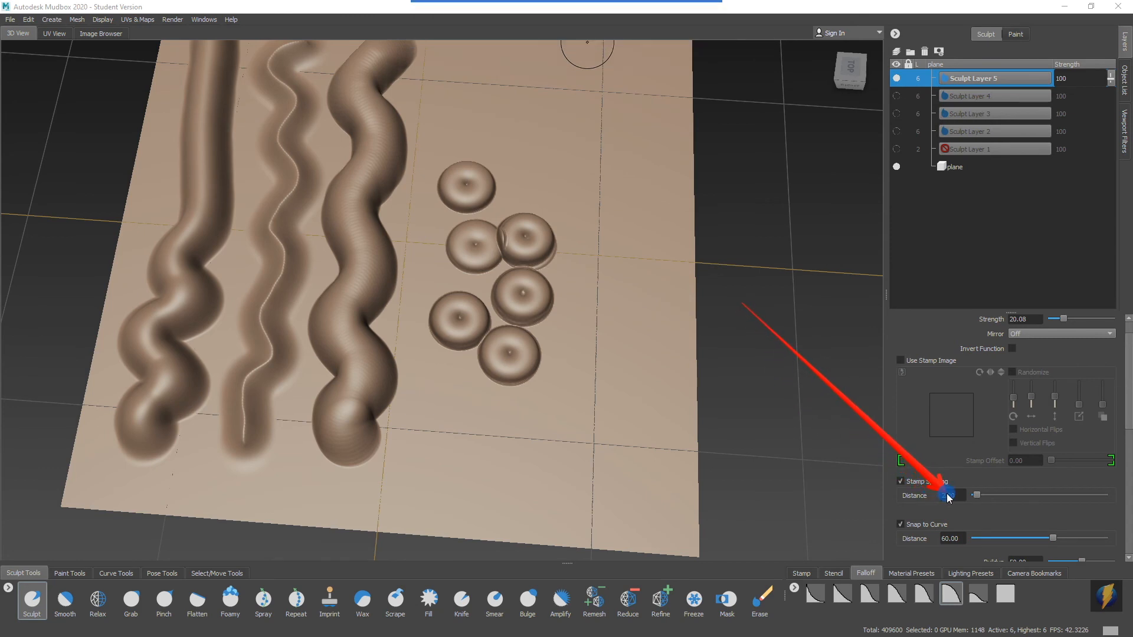
pyautogui.keyDown('alt'); pyautogui.moveTo(551, 238); pyautogui.dragTo(473, 256, button='middle'); pyautogui.keyUp('alt')
pyautogui.moveTo(383, 83)
pyautogui.mouseDown()
pyautogui.moveTo(348, 106)
pyautogui.moveTo(341, 143)
pyautogui.moveTo(407, 161)
pyautogui.moveTo(407, 199)
pyautogui.moveTo(453, 242)
pyautogui.moveTo(618, 240)
pyautogui.moveTo(595, 218)
pyautogui.moveTo(483, 200)
pyautogui.moveTo(844, 301)
pyautogui.mouseUp()
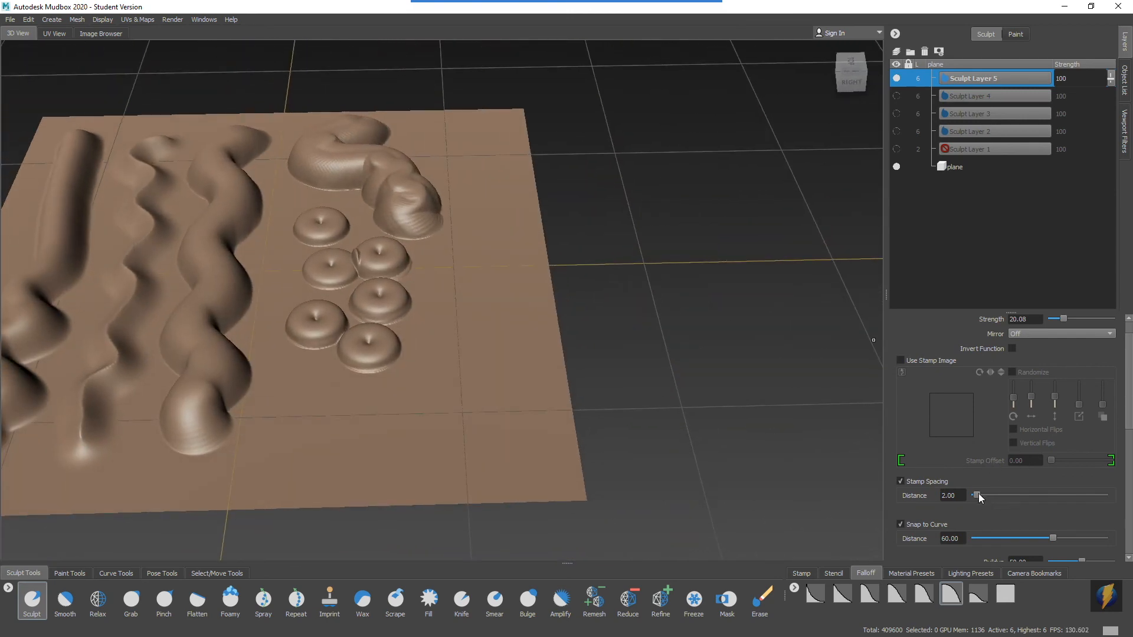
# Set the stamp spacing distance to 100 and sculpt a winding chain of overlapping rings down the plane's right side.
pyautogui.moveTo(976, 494); pyautogui.dragTo(1128, 507)
pyautogui.moveTo(498, 400)
pyautogui.keyDown('alt'); pyautogui.mouseDown()
pyautogui.moveTo(495, 328)
pyautogui.moveTo(485, 354)
pyautogui.mouseUp(); pyautogui.keyUp('alt')
pyautogui.moveTo(478, 89)
pyautogui.mouseDown()
pyautogui.moveTo(465, 175)
pyautogui.moveTo(493, 223)
pyautogui.moveTo(447, 258)
pyautogui.moveTo(480, 303)
pyautogui.moveTo(465, 342)
pyautogui.moveTo(410, 391)
pyautogui.moveTo(456, 432)
pyautogui.moveTo(463, 467)
pyautogui.mouseUp()
pyautogui.keyDown('alt'); pyautogui.moveTo(558, 325); pyautogui.dragTo(554, 308, button='right'); pyautogui.keyUp('alt')
pyautogui.keyDown('alt'); pyautogui.moveTo(554, 308); pyautogui.dragTo(604, 235, button='middle'); pyautogui.keyUp('alt')
pyautogui.keyDown('alt'); pyautogui.moveTo(602, 235); pyautogui.dragTo(610, 248, button='right'); pyautogui.keyUp('alt')
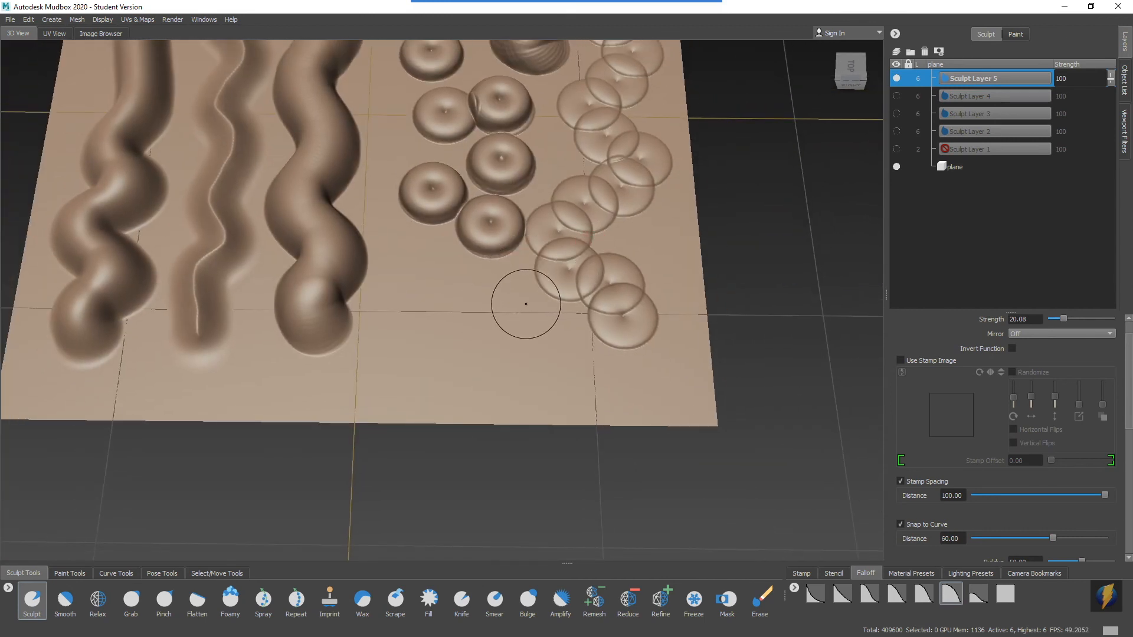
# Sculpt a chain of small rings below the doughnuts, then set stamp spacing to 200 and sculpt separated small rings.
pyautogui.moveTo(403, 241)
pyautogui.mouseDown()
pyautogui.moveTo(383, 295)
pyautogui.moveTo(484, 379)
pyautogui.mouseUp()
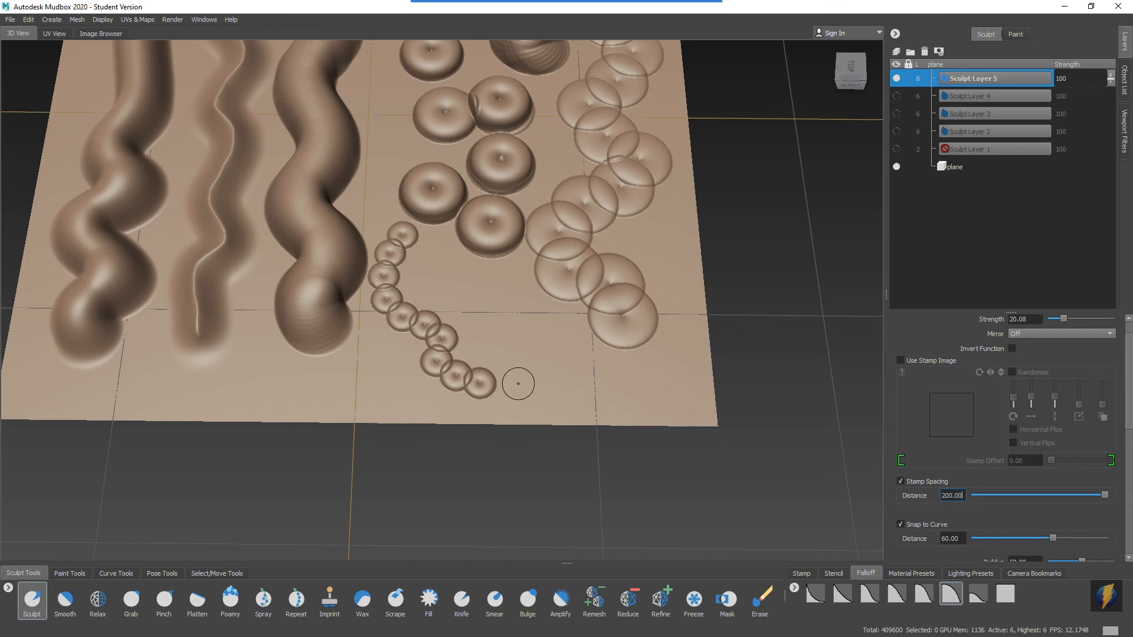
pyautogui.moveTo(451, 272)
pyautogui.mouseDown()
pyautogui.moveTo(525, 310)
pyautogui.moveTo(526, 354)
pyautogui.moveTo(571, 384)
pyautogui.moveTo(607, 362)
pyautogui.moveTo(564, 351)
pyautogui.moveTo(559, 314)
pyautogui.moveTo(525, 288)
pyautogui.moveTo(367, 271)
pyautogui.moveTo(371, 248)
pyautogui.moveTo(513, 259)
pyautogui.moveTo(431, 278)
pyautogui.moveTo(524, 336)
pyautogui.moveTo(434, 219)
pyautogui.moveTo(419, 275)
pyautogui.mouseUp()
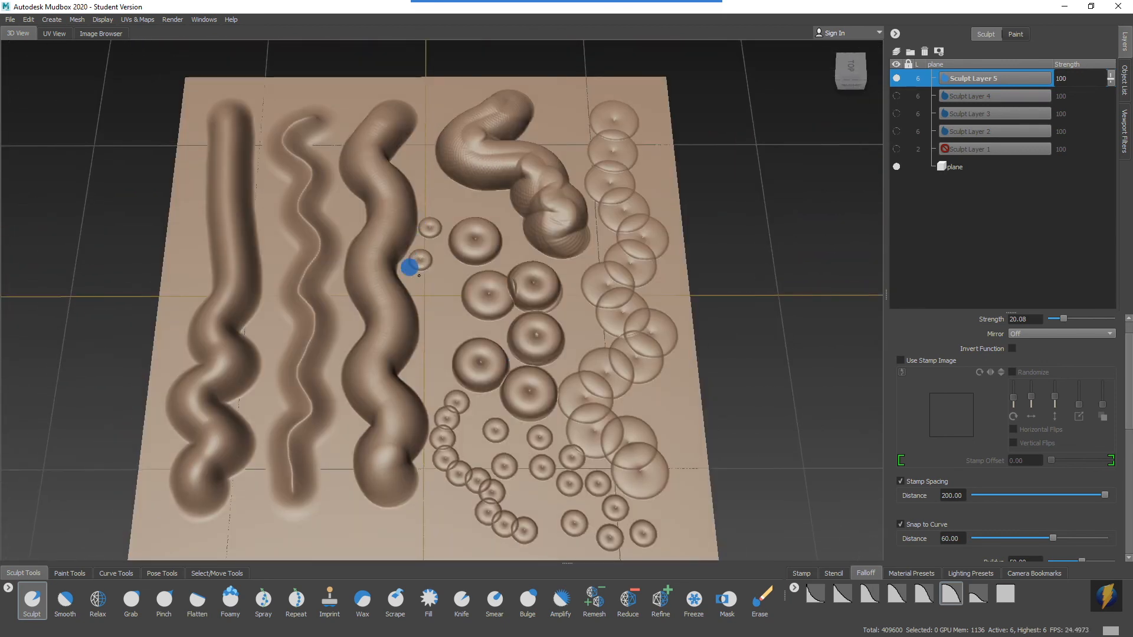
pyautogui.moveTo(418, 319); pyautogui.dragTo(433, 369)
pyautogui.moveTo(367, 519); pyautogui.dragTo(236, 519)
pyautogui.keyDown('alt'); pyautogui.moveTo(327, 467); pyautogui.dragTo(227, 373); pyautogui.keyUp('alt')
pyautogui.keyDown('alt'); pyautogui.moveTo(734, 226); pyautogui.dragTo(292, 224); pyautogui.keyUp('alt')
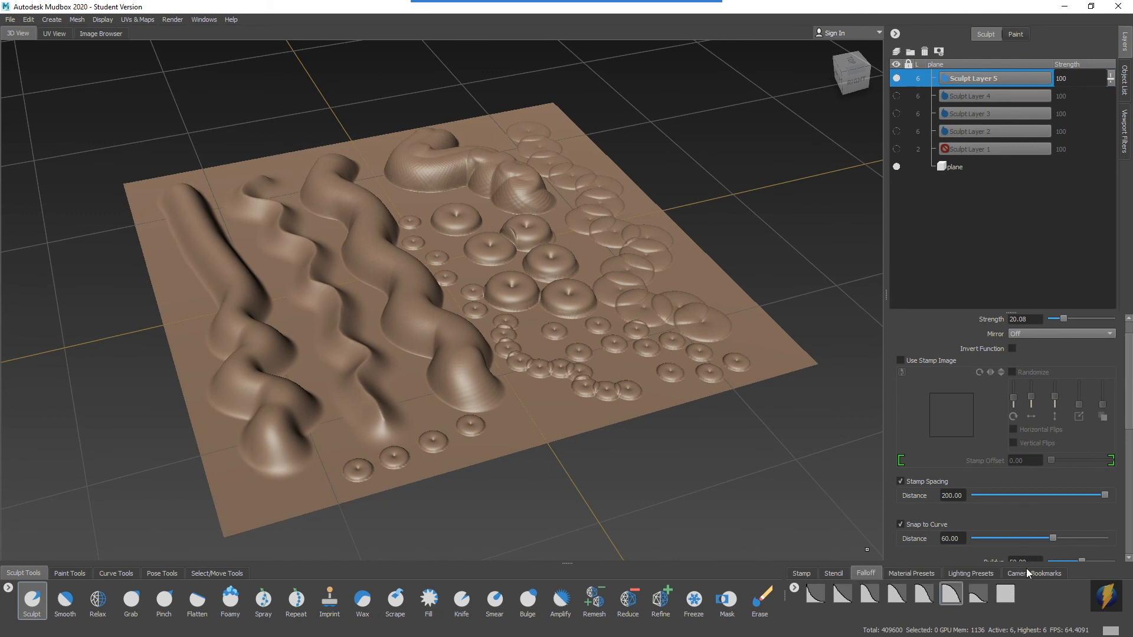
pyautogui.moveTo(628, 25)
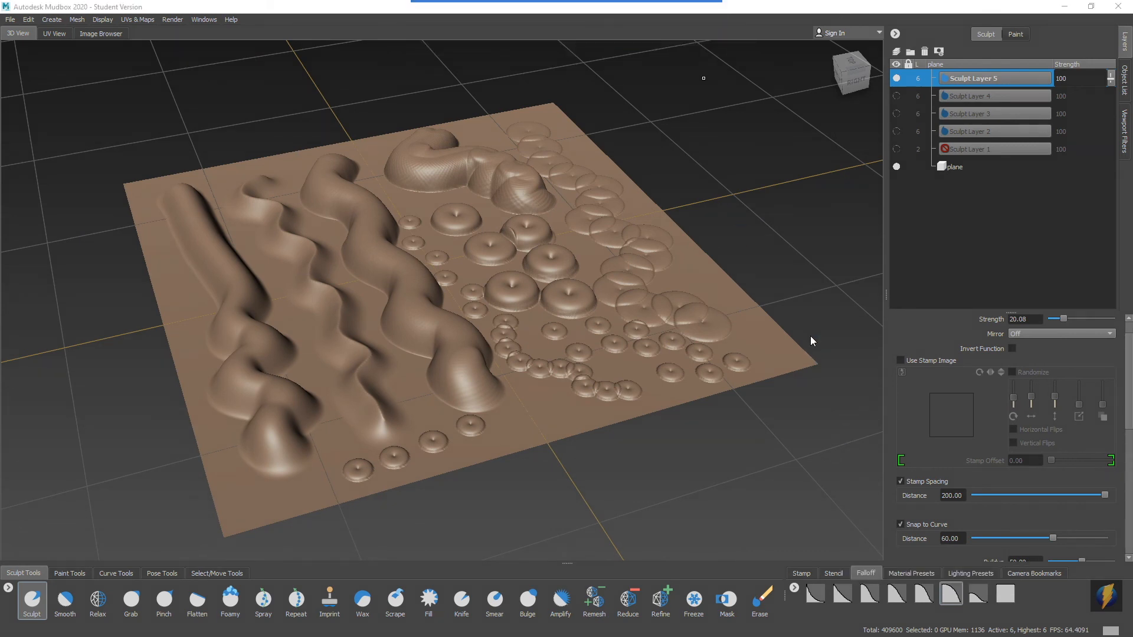
pyautogui.moveTo(824, 322); pyautogui.dragTo(801, 557)
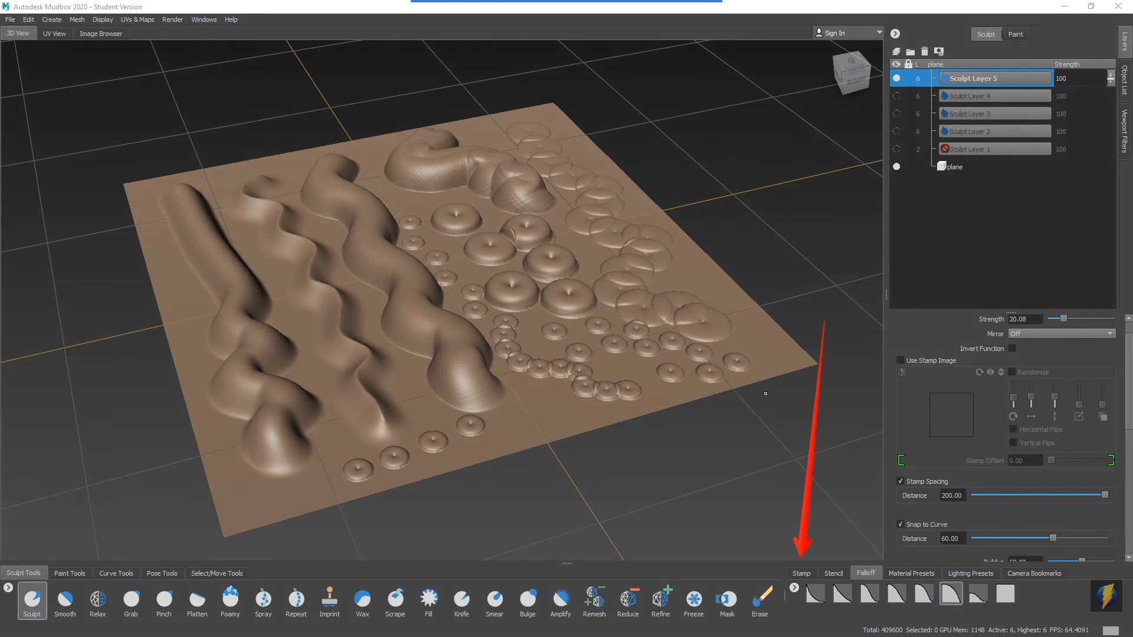
pyautogui.moveTo(669, 371)
pyautogui.keyDown('alt'); pyautogui.mouseDown()
pyautogui.moveTo(645, 362)
pyautogui.moveTo(663, 364)
pyautogui.mouseUp(); pyautogui.keyUp('alt')
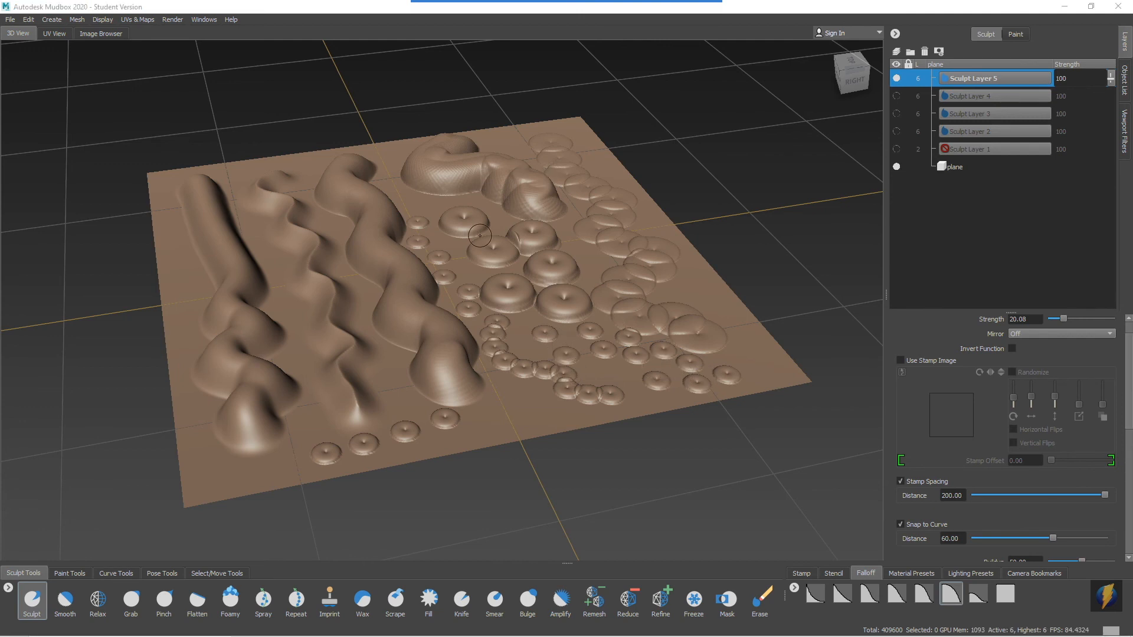
pyautogui.moveTo(695, 269)
pyautogui.keyDown('alt'); pyautogui.mouseDown(button='right')
pyautogui.moveTo(560, 257)
pyautogui.moveTo(570, 265)
pyautogui.mouseUp(button='right'); pyautogui.keyUp('alt')
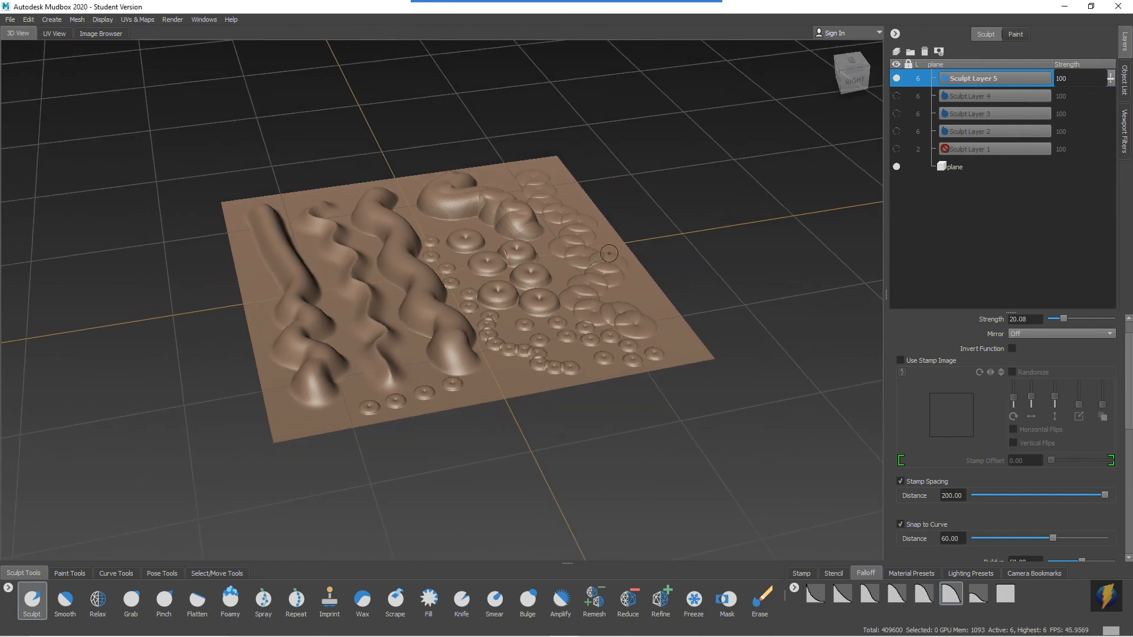
# Hide Sculpt Layer 5, add a new sculpt layer, and apply the third falloff preset.
pyautogui.click(897, 78)
pyautogui.click(896, 52)
pyautogui.moveTo(678, 203)
pyautogui.keyDown('alt'); pyautogui.mouseDown()
pyautogui.moveTo(623, 196)
pyautogui.moveTo(694, 204)
pyautogui.moveTo(561, 228)
pyautogui.moveTo(639, 265)
pyautogui.mouseUp(); pyautogui.keyUp('alt')
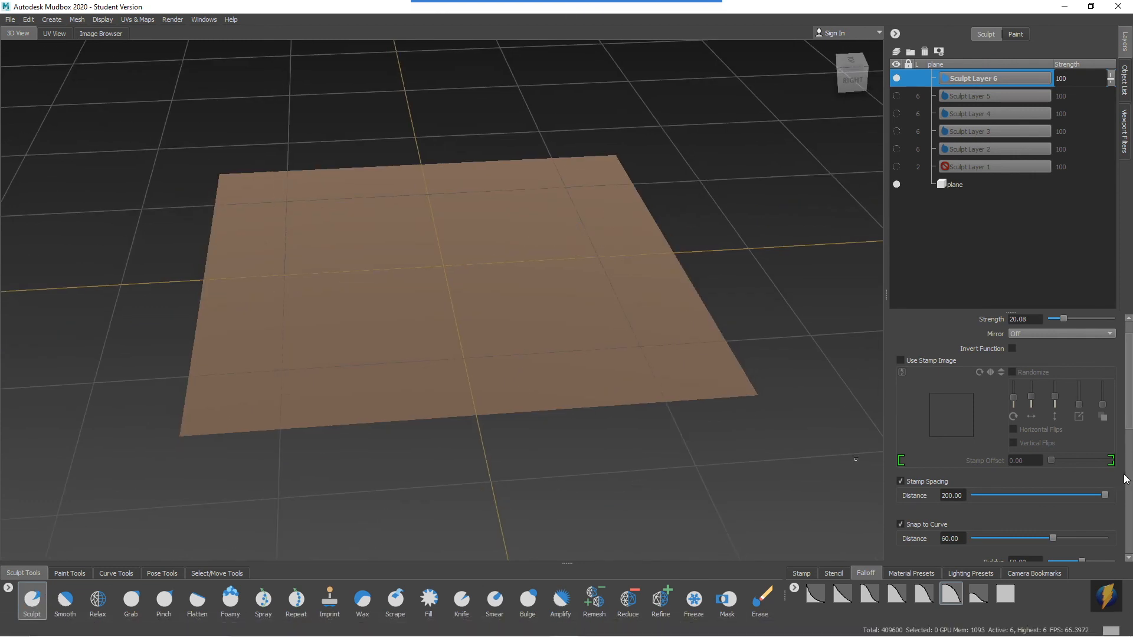
pyautogui.click(867, 596)
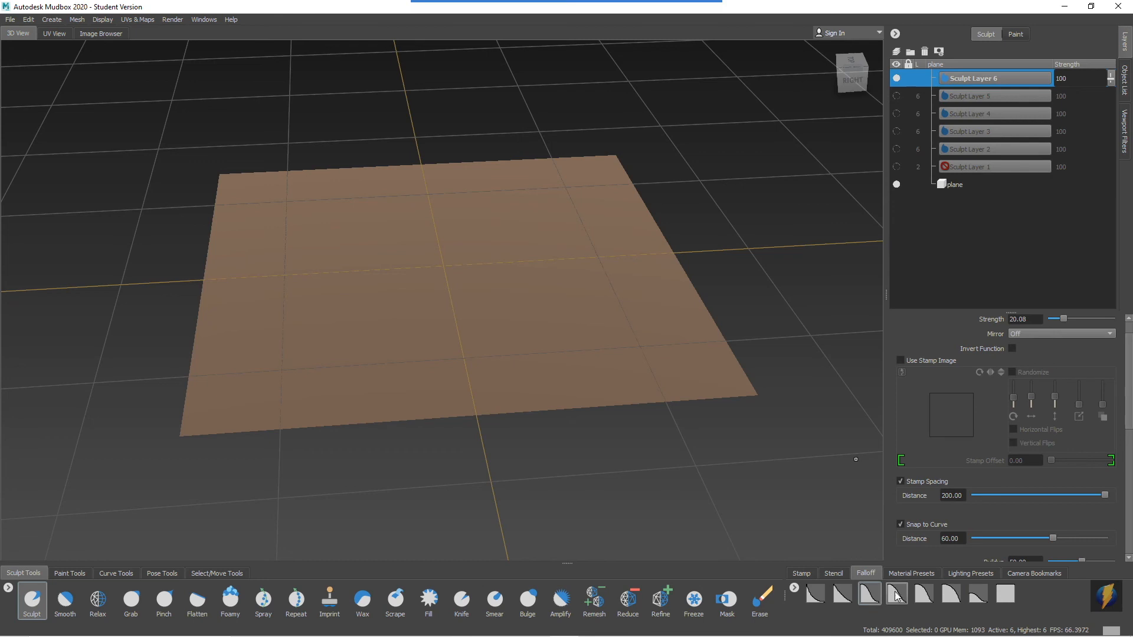
# Set the Sculpt brush's size to 13.97 and its strength to 8.90.
pyautogui.keyDown('alt'); pyautogui.moveTo(324, 269); pyautogui.dragTo(391, 276, button='right'); pyautogui.keyUp('alt')
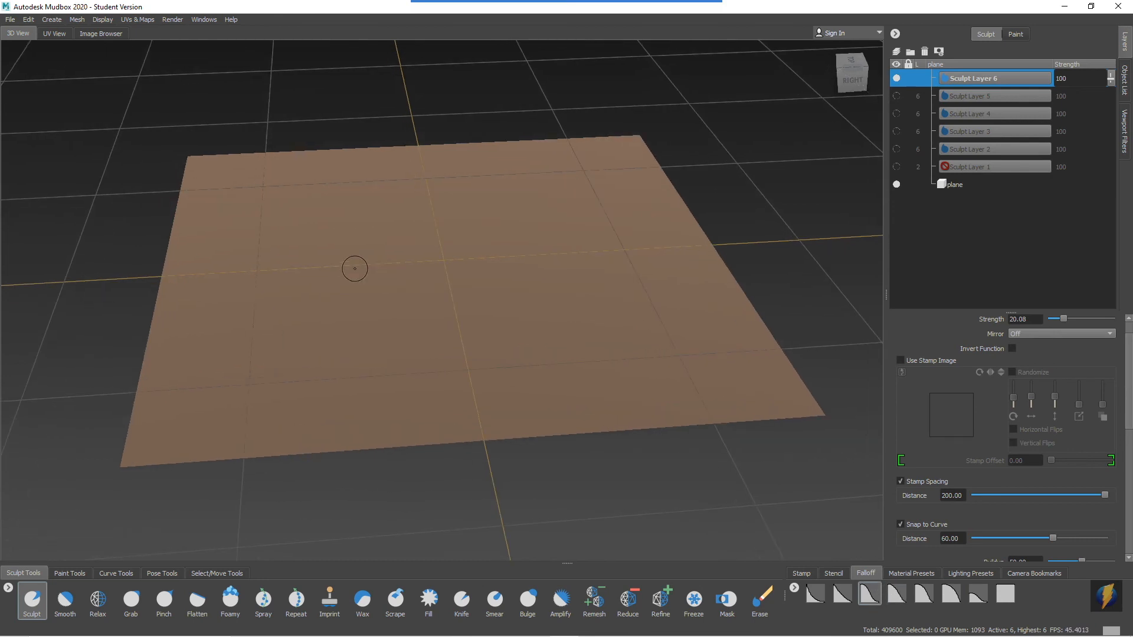
pyautogui.keyDown('alt'); pyautogui.moveTo(355, 268); pyautogui.dragTo(452, 301, button='middle'); pyautogui.keyUp('alt')
pyautogui.keyDown('alt'); pyautogui.moveTo(453, 301); pyautogui.dragTo(425, 329); pyautogui.keyUp('alt')
pyautogui.keyDown('alt'); pyautogui.moveTo(425, 329); pyautogui.dragTo(421, 330, button='right'); pyautogui.keyUp('alt')
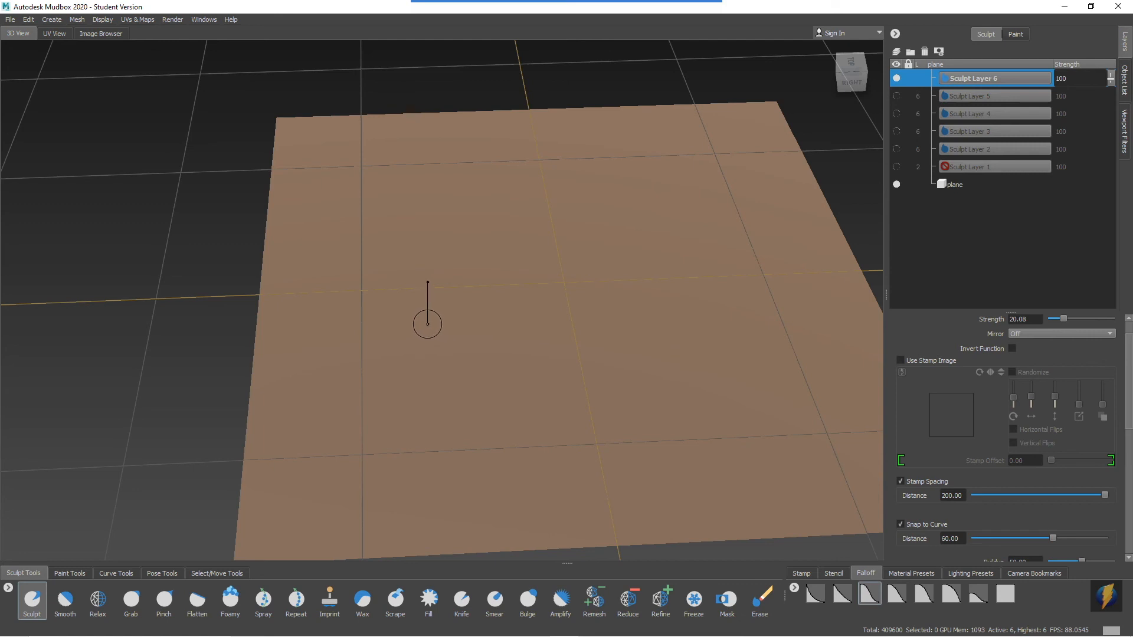
pyautogui.moveTo(427, 324); pyautogui.dragTo(432, 314)
pyautogui.moveTo(440, 335)
pyautogui.keyDown('alt'); pyautogui.mouseDown()
pyautogui.moveTo(425, 309)
pyautogui.moveTo(493, 311)
pyautogui.moveTo(403, 314)
pyautogui.mouseUp(); pyautogui.keyUp('alt')
pyautogui.keyDown('alt'); pyautogui.moveTo(480, 346); pyautogui.dragTo(413, 359); pyautogui.keyUp('alt')
pyautogui.keyDown('alt'); pyautogui.moveTo(412, 358); pyautogui.dragTo(453, 351, button='right'); pyautogui.keyUp('alt')
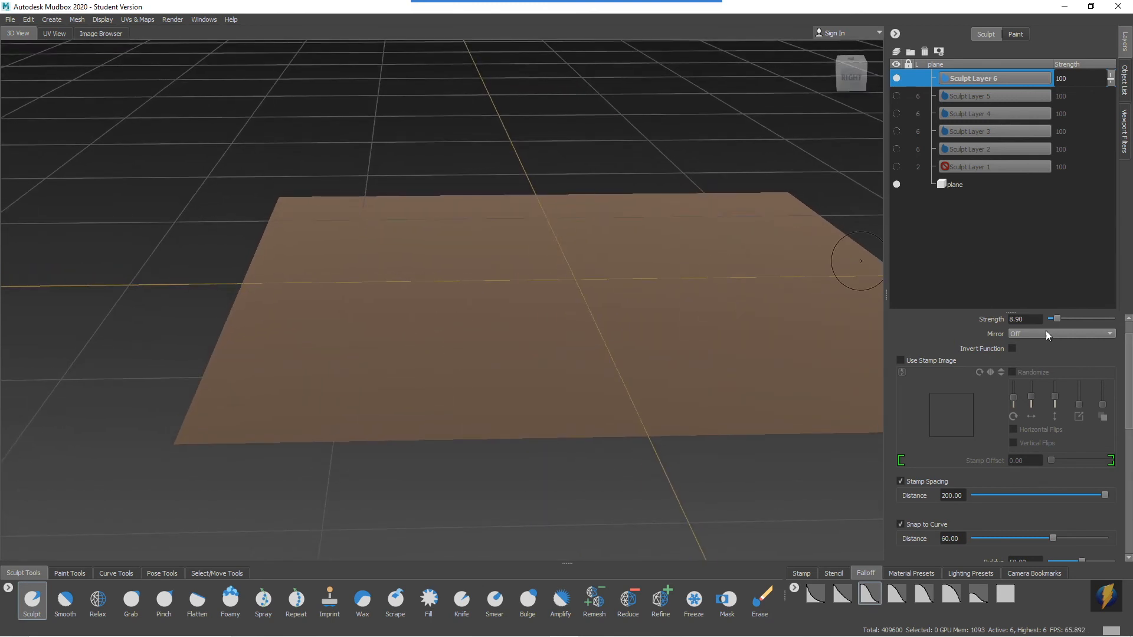
pyautogui.scroll(2, 1129, 418)
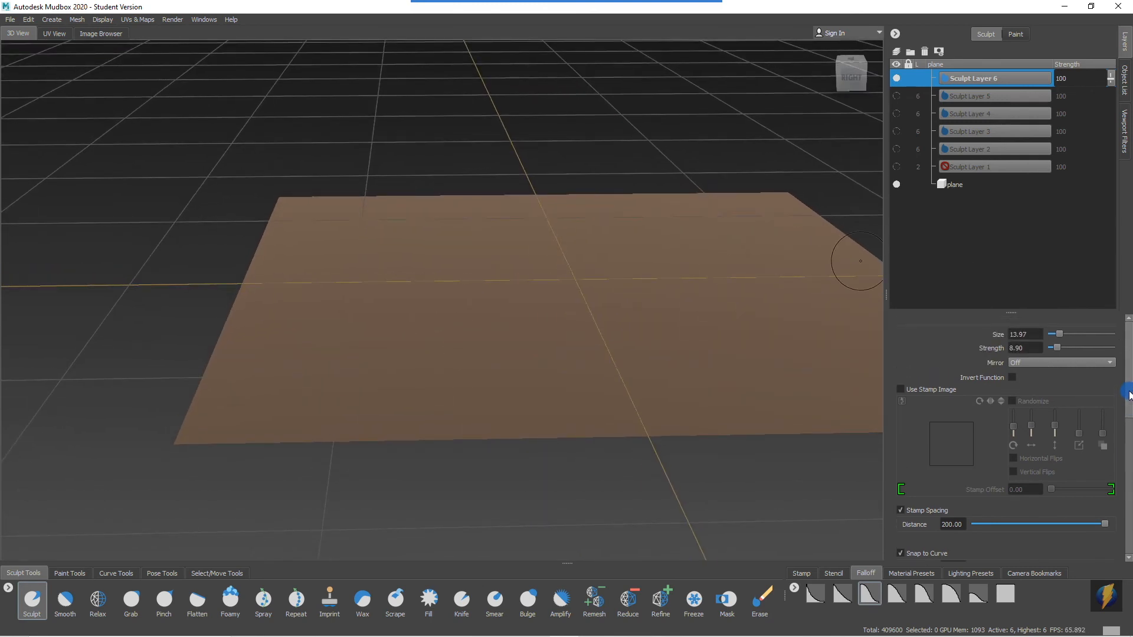
# Sculpt a cluster of faint, separate bumps on the plane's front left area with the 200 stamp spacing.
pyautogui.keyDown('alt'); pyautogui.moveTo(531, 299); pyautogui.dragTo(503, 295); pyautogui.keyUp('alt')
pyautogui.keyDown('alt'); pyautogui.moveTo(488, 311); pyautogui.dragTo(498, 291, button='middle'); pyautogui.keyUp('alt')
pyautogui.keyDown('alt'); pyautogui.moveTo(466, 303); pyautogui.dragTo(458, 316); pyautogui.keyUp('alt')
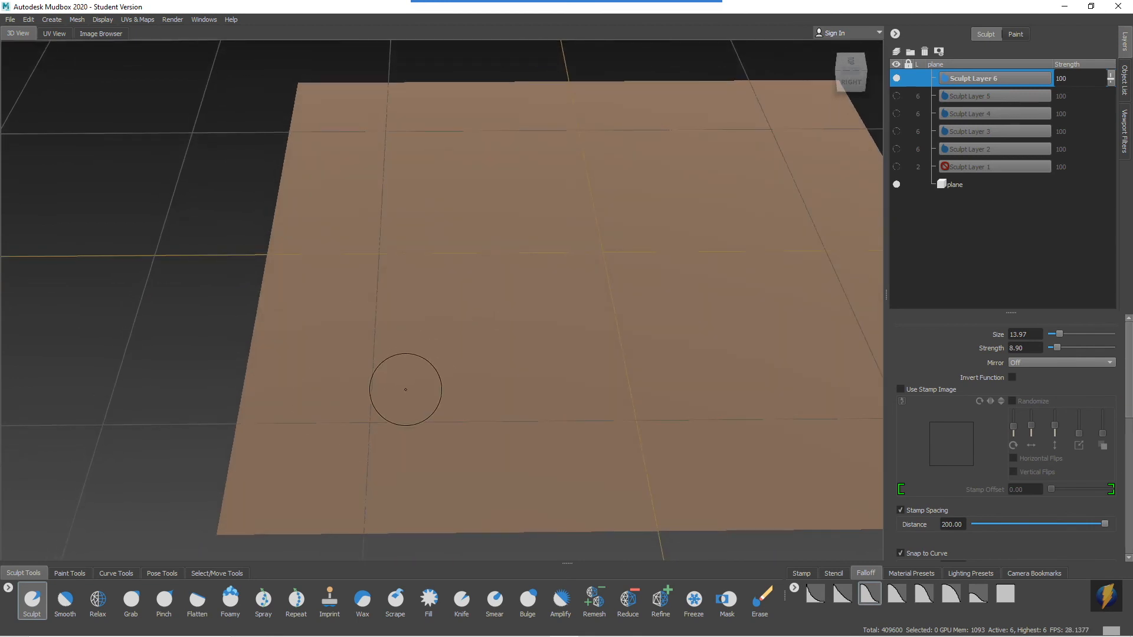
pyautogui.keyDown('alt'); pyautogui.moveTo(426, 409); pyautogui.dragTo(420, 427, button='middle'); pyautogui.keyUp('alt')
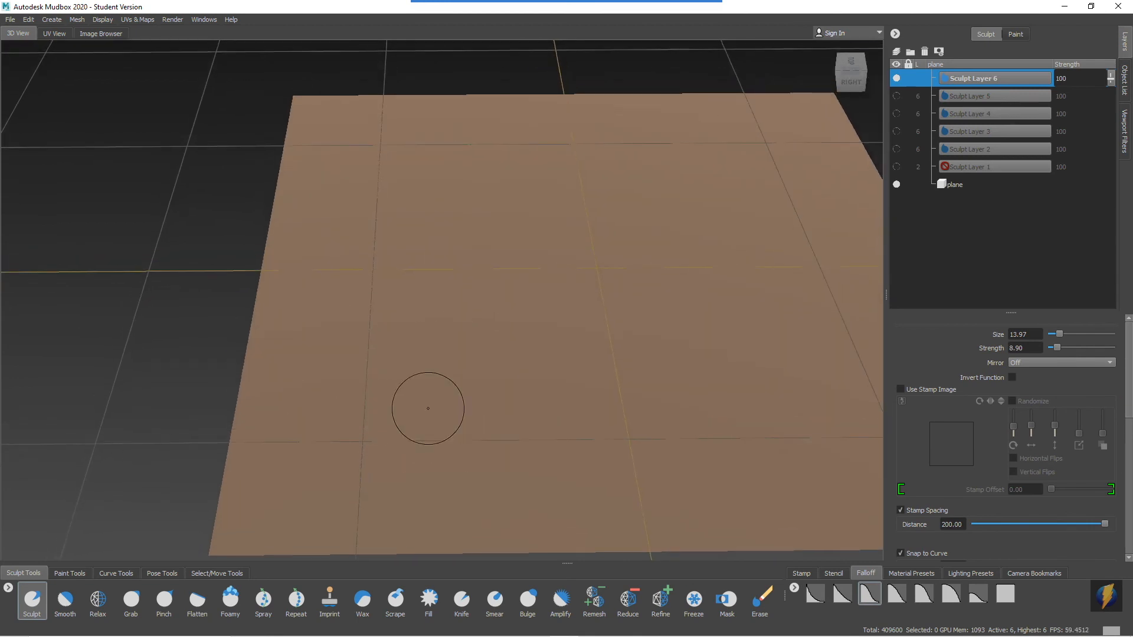
pyautogui.moveTo(407, 344)
pyautogui.mouseDown()
pyautogui.moveTo(378, 334)
pyautogui.moveTo(394, 345)
pyautogui.moveTo(392, 400)
pyautogui.moveTo(407, 382)
pyautogui.mouseUp()
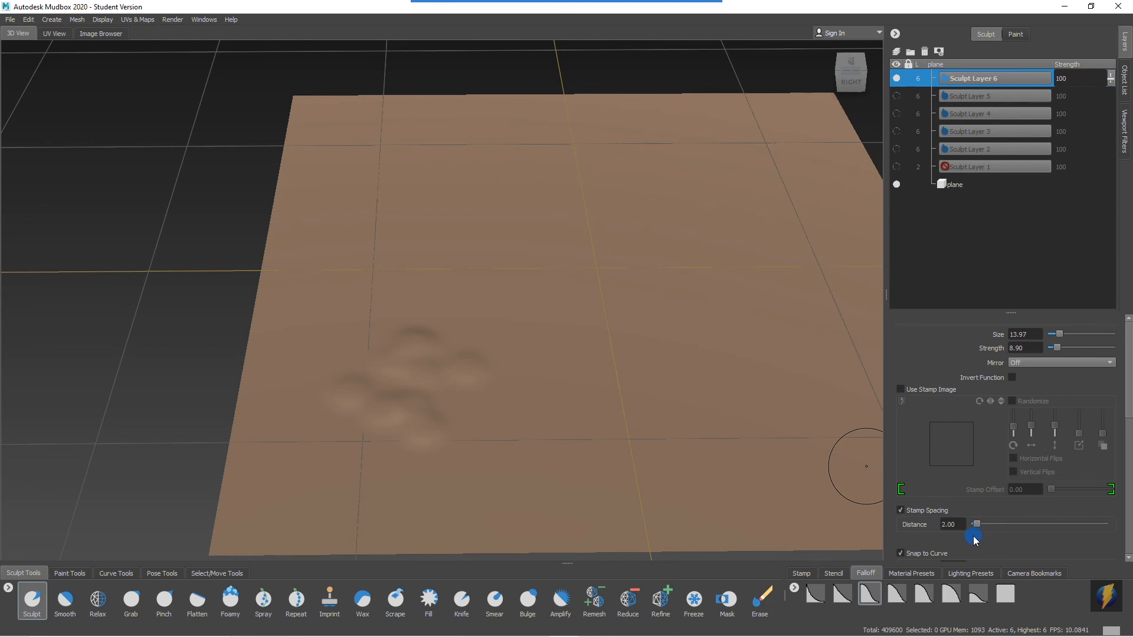
# Set the stamp spacing distance to 1.00 and build up a broad flat-topped mound at the plane's back left.
pyautogui.moveTo(973, 535); pyautogui.dragTo(970, 535)
pyautogui.keyDown('alt'); pyautogui.moveTo(374, 248); pyautogui.dragTo(381, 258); pyautogui.keyUp('alt')
pyautogui.keyDown('alt'); pyautogui.moveTo(381, 258); pyautogui.dragTo(390, 363, button='middle'); pyautogui.keyUp('alt')
pyautogui.keyDown('alt'); pyautogui.moveTo(390, 363); pyautogui.dragTo(398, 331); pyautogui.keyUp('alt')
pyautogui.keyDown('alt'); pyautogui.moveTo(498, 387); pyautogui.dragTo(469, 330, button='middle'); pyautogui.keyUp('alt')
pyautogui.moveTo(458, 318)
pyautogui.mouseDown()
pyautogui.moveTo(358, 331)
pyautogui.moveTo(419, 361)
pyautogui.moveTo(434, 308)
pyautogui.moveTo(427, 336)
pyautogui.moveTo(395, 363)
pyautogui.moveTo(382, 317)
pyautogui.moveTo(374, 361)
pyautogui.moveTo(459, 351)
pyautogui.moveTo(444, 372)
pyautogui.moveTo(407, 367)
pyautogui.moveTo(485, 360)
pyautogui.moveTo(463, 352)
pyautogui.moveTo(448, 299)
pyautogui.moveTo(380, 370)
pyautogui.moveTo(447, 310)
pyautogui.moveTo(443, 405)
pyautogui.moveTo(392, 268)
pyautogui.moveTo(372, 336)
pyautogui.moveTo(369, 275)
pyautogui.moveTo(354, 331)
pyautogui.moveTo(350, 350)
pyautogui.moveTo(368, 344)
pyautogui.moveTo(350, 348)
pyautogui.moveTo(364, 377)
pyautogui.moveTo(357, 354)
pyautogui.mouseUp()
pyautogui.moveTo(424, 280)
pyautogui.keyDown('shift'); pyautogui.mouseDown()
pyautogui.moveTo(466, 323)
pyautogui.moveTo(454, 368)
pyautogui.moveTo(466, 353)
pyautogui.moveTo(414, 314)
pyautogui.moveTo(401, 327)
pyautogui.mouseUp(); pyautogui.keyUp('shift')
pyautogui.keyDown('alt'); pyautogui.moveTo(469, 369); pyautogui.dragTo(421, 298); pyautogui.keyUp('alt')
# Build up a smaller elongated flat-topped mound beside the first one and inspect it from the side and above.
pyautogui.keyDown('alt'); pyautogui.moveTo(360, 331); pyautogui.dragTo(660, 341, button='right'); pyautogui.keyUp('alt')
pyautogui.keyDown('alt'); pyautogui.moveTo(684, 371); pyautogui.dragTo(538, 319, button='middle'); pyautogui.keyUp('alt')
pyautogui.keyDown('alt'); pyautogui.moveTo(620, 329); pyautogui.dragTo(569, 308, button='right'); pyautogui.keyUp('alt')
pyautogui.keyDown('alt'); pyautogui.moveTo(576, 327); pyautogui.dragTo(553, 339); pyautogui.keyUp('alt')
pyautogui.moveTo(552, 338)
pyautogui.keyDown('alt'); pyautogui.mouseDown(button='middle')
pyautogui.moveTo(617, 340)
pyautogui.moveTo(538, 343)
pyautogui.moveTo(395, 308)
pyautogui.mouseUp(button='middle'); pyautogui.keyUp('alt')
pyautogui.moveTo(581, 291)
pyautogui.mouseDown()
pyautogui.moveTo(523, 339)
pyautogui.moveTo(612, 298)
pyautogui.moveTo(536, 318)
pyautogui.moveTo(566, 300)
pyautogui.moveTo(625, 295)
pyautogui.mouseUp()
pyautogui.moveTo(534, 276)
pyautogui.mouseDown()
pyautogui.moveTo(535, 248)
pyautogui.moveTo(466, 292)
pyautogui.moveTo(459, 316)
pyautogui.moveTo(499, 330)
pyautogui.moveTo(585, 327)
pyautogui.moveTo(651, 301)
pyautogui.moveTo(590, 252)
pyautogui.mouseUp()
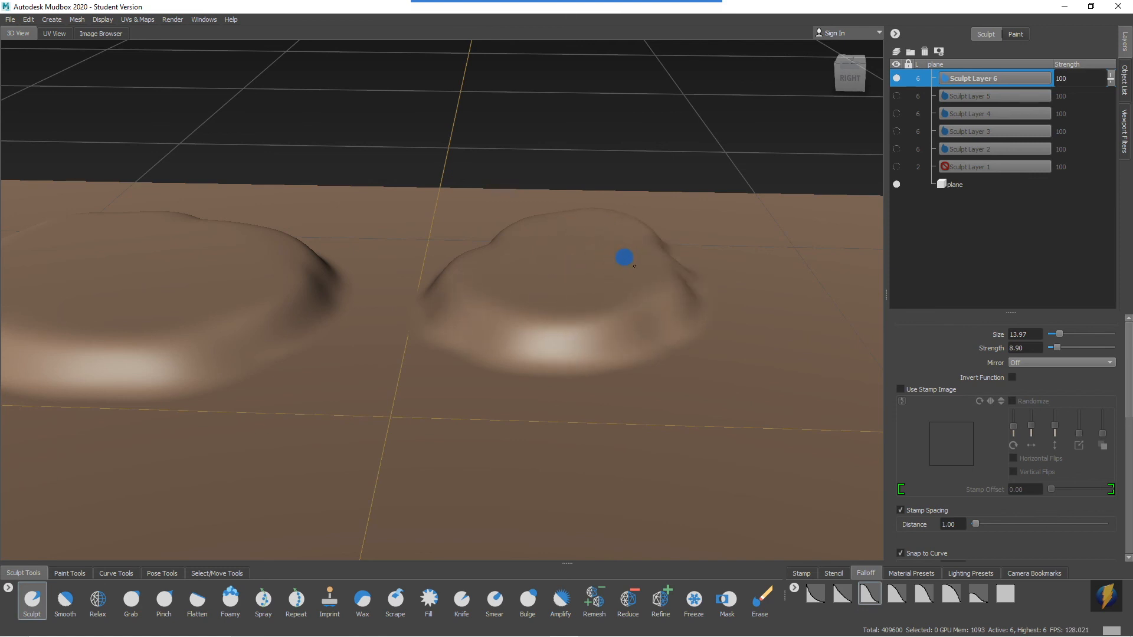
pyautogui.moveTo(624, 257); pyautogui.dragTo(627, 262)
pyautogui.keyDown('alt'); pyautogui.moveTo(553, 267); pyautogui.dragTo(555, 328); pyautogui.keyUp('alt')
pyautogui.moveTo(564, 338)
pyautogui.keyDown('alt'); pyautogui.mouseDown(button='middle')
pyautogui.moveTo(582, 333)
pyautogui.moveTo(558, 356)
pyautogui.mouseUp(button='middle'); pyautogui.keyUp('alt')
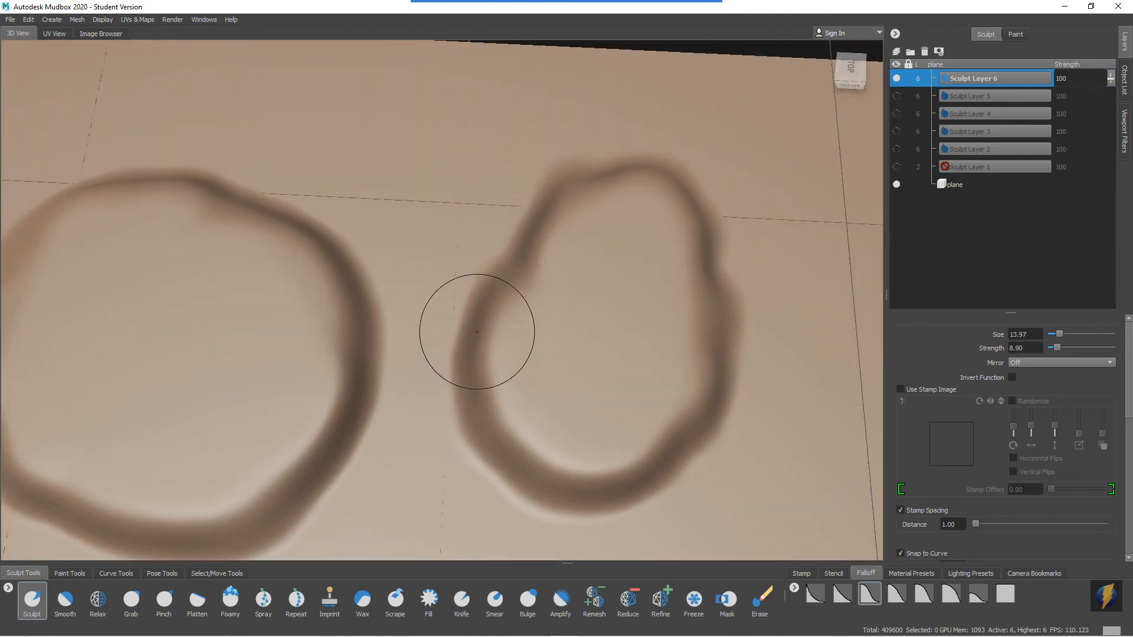
# Sculpt two smaller tiers on top of the broad mound to form a terraced hill.
pyautogui.keyDown('alt'); pyautogui.moveTo(277, 327); pyautogui.dragTo(473, 328, button='middle'); pyautogui.keyUp('alt')
pyautogui.moveTo(391, 300)
pyautogui.mouseDown()
pyautogui.moveTo(263, 357)
pyautogui.moveTo(352, 293)
pyautogui.moveTo(347, 373)
pyautogui.moveTo(316, 336)
pyautogui.moveTo(384, 381)
pyautogui.moveTo(384, 366)
pyautogui.moveTo(281, 369)
pyautogui.moveTo(392, 381)
pyautogui.moveTo(435, 366)
pyautogui.moveTo(300, 314)
pyautogui.mouseUp()
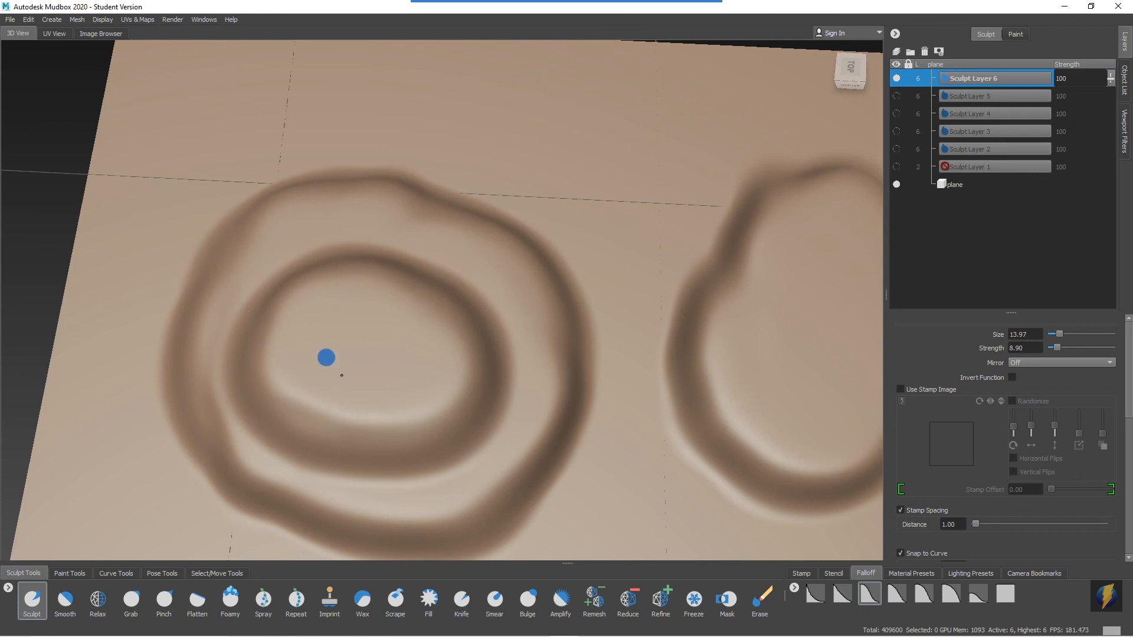
pyautogui.moveTo(351, 354)
pyautogui.keyDown('alt'); pyautogui.mouseDown()
pyautogui.moveTo(393, 332)
pyautogui.moveTo(399, 257)
pyautogui.moveTo(407, 321)
pyautogui.moveTo(391, 336)
pyautogui.moveTo(342, 321)
pyautogui.moveTo(395, 325)
pyautogui.moveTo(380, 326)
pyautogui.mouseUp(); pyautogui.keyUp('alt')
pyautogui.moveTo(508, 327)
pyautogui.keyDown('alt'); pyautogui.mouseDown()
pyautogui.moveTo(518, 238)
pyautogui.moveTo(505, 271)
pyautogui.moveTo(603, 302)
pyautogui.mouseUp(); pyautogui.keyUp('alt')
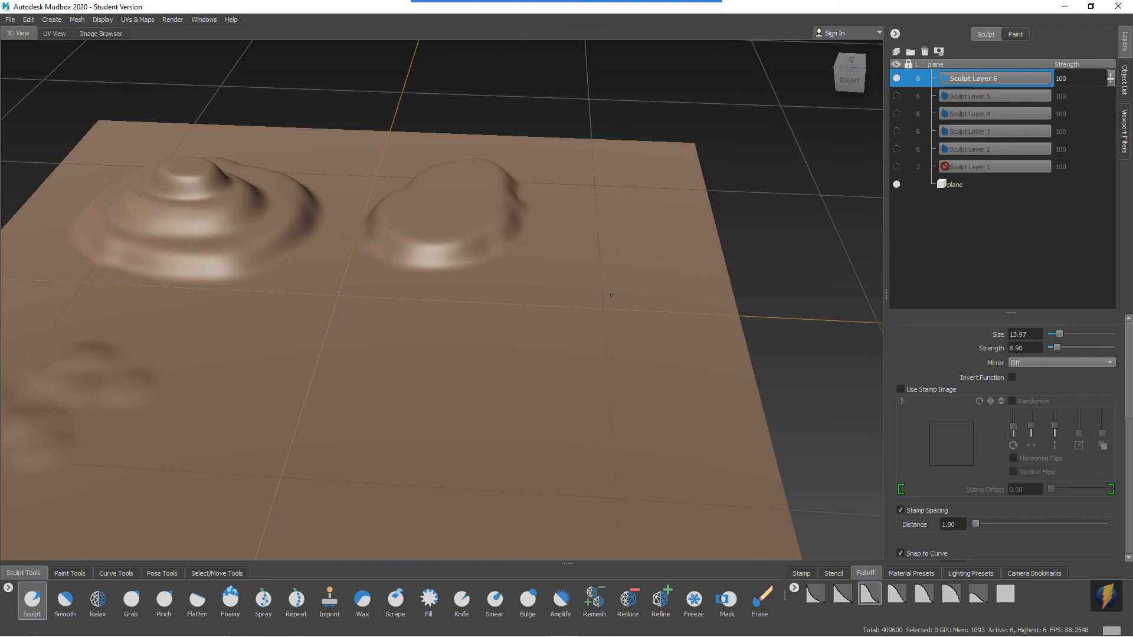
# Set the brush strength to 24.49 and sculpt a taller, steeper mound in front of the elongated one.
pyautogui.moveTo(448, 343); pyautogui.dragTo(448, 369)
pyautogui.scroll(4, 513, 328)
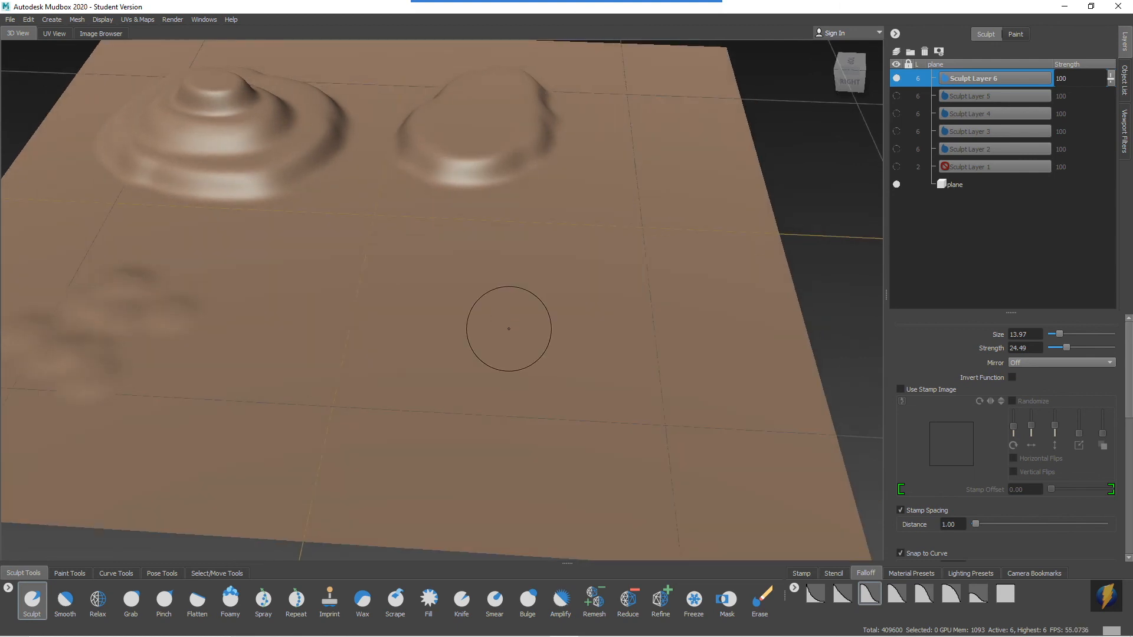
pyautogui.moveTo(480, 316)
pyautogui.mouseDown()
pyautogui.moveTo(462, 293)
pyautogui.moveTo(561, 283)
pyautogui.moveTo(442, 370)
pyautogui.moveTo(548, 351)
pyautogui.moveTo(480, 366)
pyautogui.moveTo(504, 347)
pyautogui.moveTo(470, 366)
pyautogui.moveTo(538, 362)
pyautogui.moveTo(494, 353)
pyautogui.moveTo(503, 289)
pyautogui.moveTo(470, 268)
pyautogui.moveTo(505, 283)
pyautogui.moveTo(544, 340)
pyautogui.moveTo(511, 362)
pyautogui.moveTo(584, 308)
pyautogui.moveTo(496, 349)
pyautogui.moveTo(495, 392)
pyautogui.moveTo(425, 321)
pyautogui.moveTo(450, 363)
pyautogui.moveTo(435, 363)
pyautogui.mouseUp()
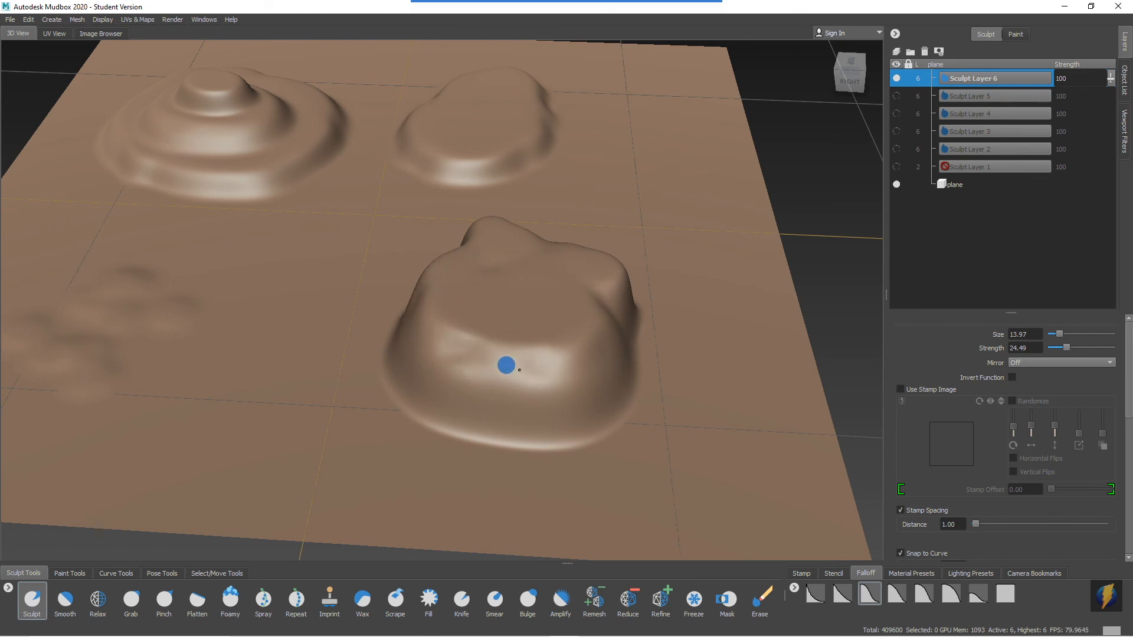
# Raise a narrow column on top of the tall mound and compare all the mounds from several angles.
pyautogui.moveTo(513, 347)
pyautogui.keyDown('alt'); pyautogui.mouseDown()
pyautogui.moveTo(499, 387)
pyautogui.moveTo(502, 352)
pyautogui.moveTo(503, 377)
pyautogui.moveTo(475, 353)
pyautogui.moveTo(471, 374)
pyautogui.moveTo(488, 384)
pyautogui.moveTo(480, 354)
pyautogui.moveTo(462, 367)
pyautogui.moveTo(496, 389)
pyautogui.mouseUp(); pyautogui.keyUp('alt')
pyautogui.moveTo(495, 390)
pyautogui.keyDown('alt'); pyautogui.mouseDown()
pyautogui.moveTo(470, 354)
pyautogui.moveTo(625, 328)
pyautogui.moveTo(616, 362)
pyautogui.mouseUp(); pyautogui.keyUp('alt')
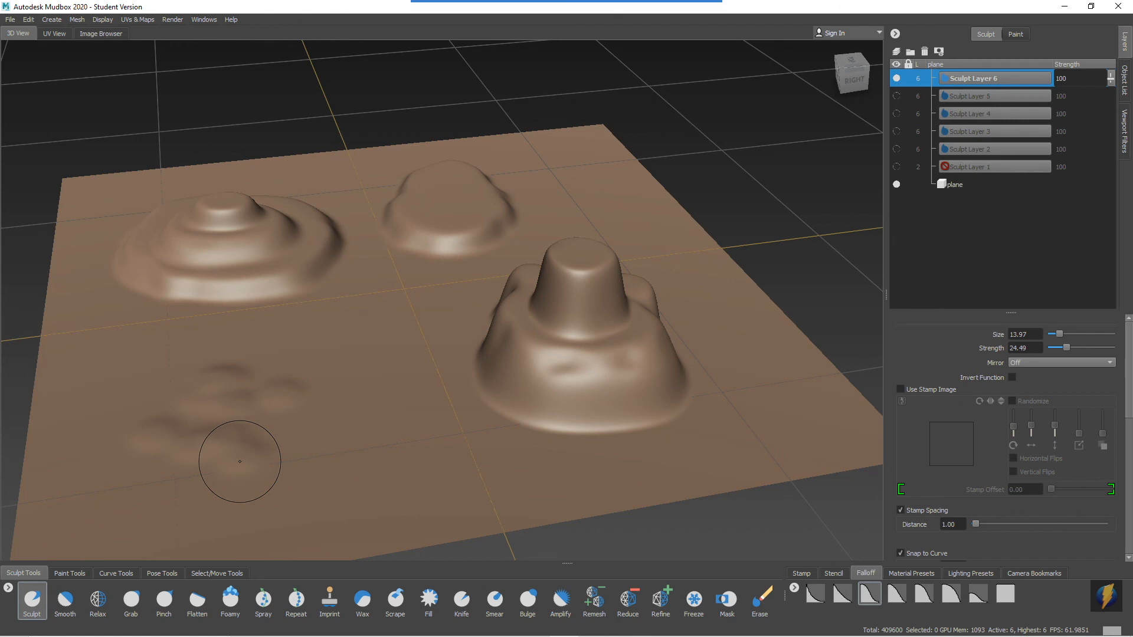
pyautogui.keyDown('alt'); pyautogui.moveTo(601, 313); pyautogui.dragTo(511, 282, button='right'); pyautogui.keyUp('alt')
pyautogui.keyDown('alt'); pyautogui.moveTo(627, 298); pyautogui.dragTo(560, 281, button='middle'); pyautogui.keyUp('alt')
pyautogui.moveTo(560, 281)
pyautogui.keyDown('alt'); pyautogui.mouseDown()
pyautogui.moveTo(695, 298)
pyautogui.moveTo(579, 301)
pyautogui.moveTo(640, 293)
pyautogui.moveTo(629, 309)
pyautogui.mouseUp(); pyautogui.keyUp('alt')
pyautogui.keyDown('alt'); pyautogui.moveTo(629, 310); pyautogui.dragTo(661, 324, button='middle'); pyautogui.keyUp('alt')
pyautogui.keyDown('alt'); pyautogui.moveTo(469, 325); pyautogui.dragTo(521, 331, button='right'); pyautogui.keyUp('alt')
pyautogui.keyDown('alt'); pyautogui.moveTo(599, 339); pyautogui.dragTo(534, 325, button='middle'); pyautogui.keyUp('alt')
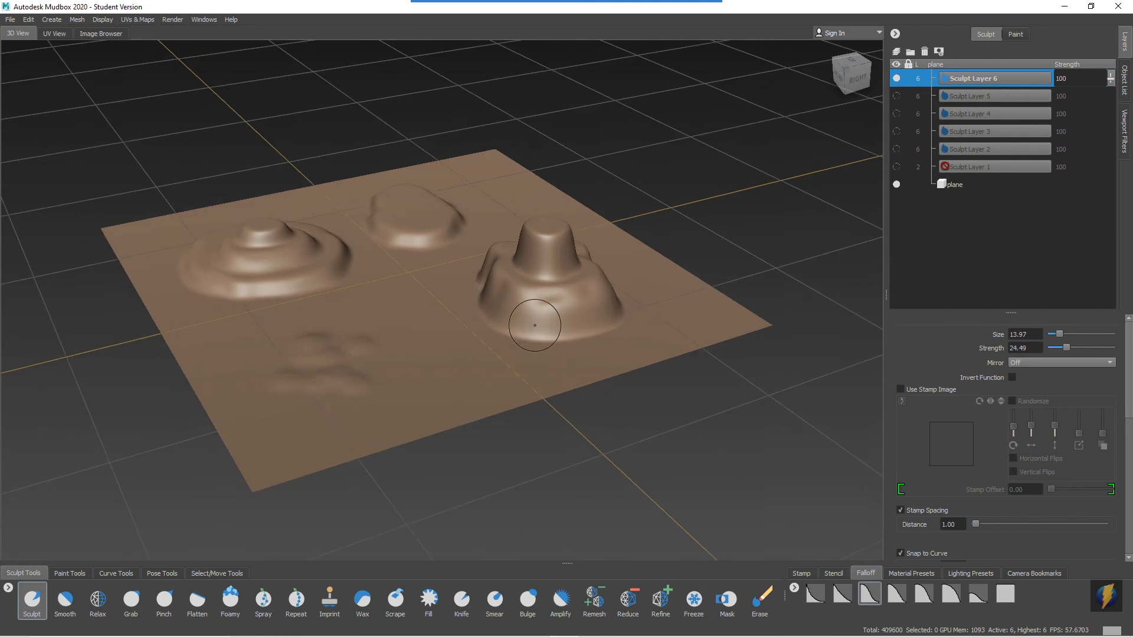